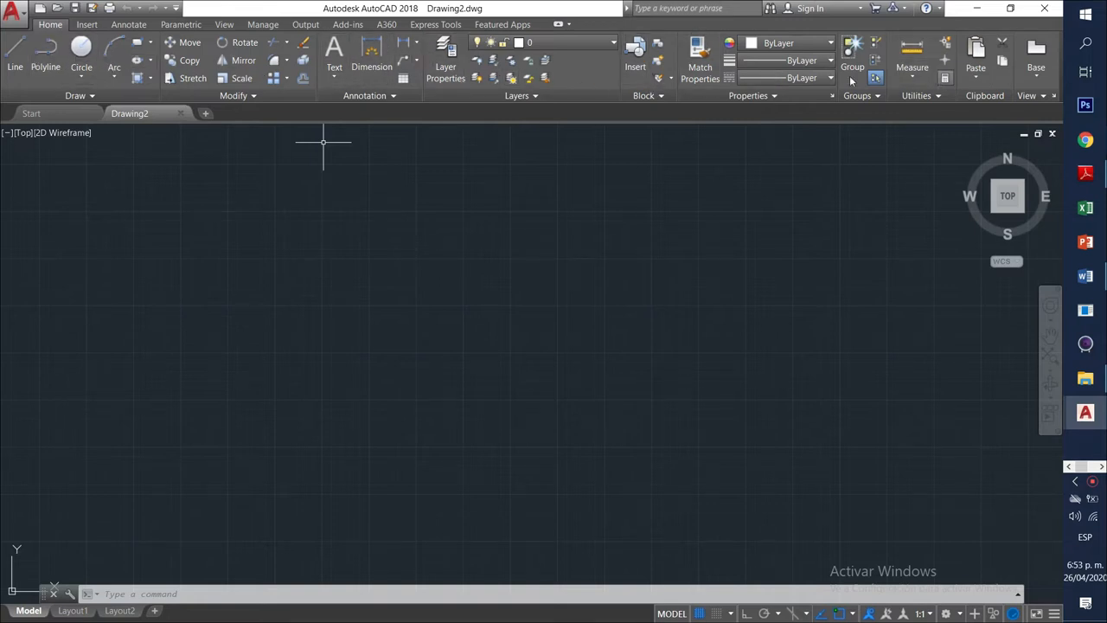
Browse the Insert, Annotate, Parametric, View, Manage and Output ribbon tabs.
left_click(88, 24)
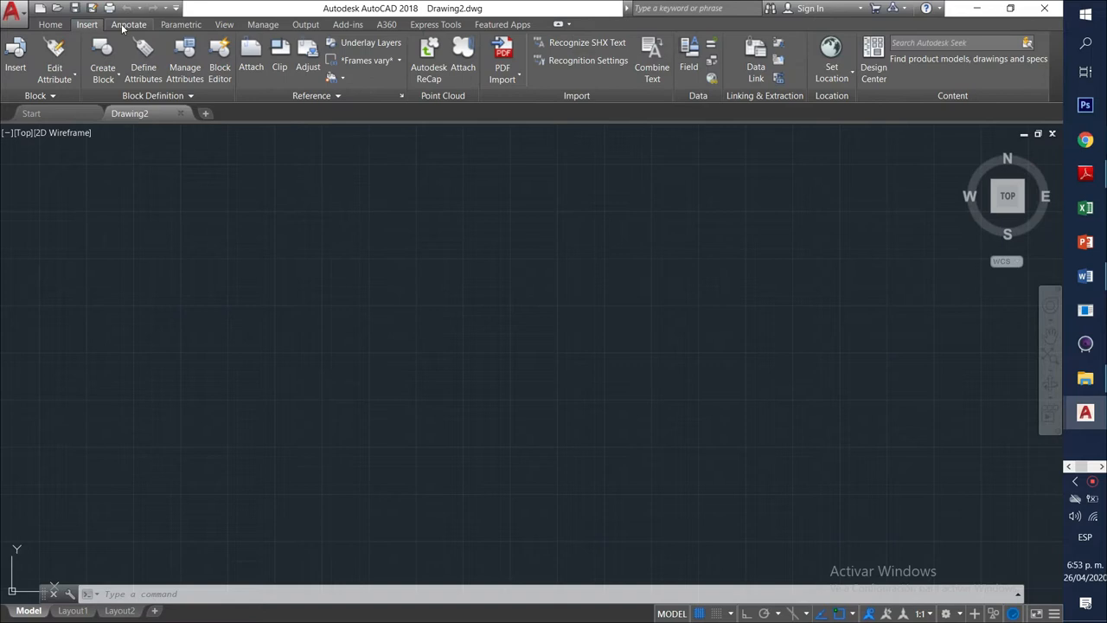
left_click(127, 26)
left_click(170, 28)
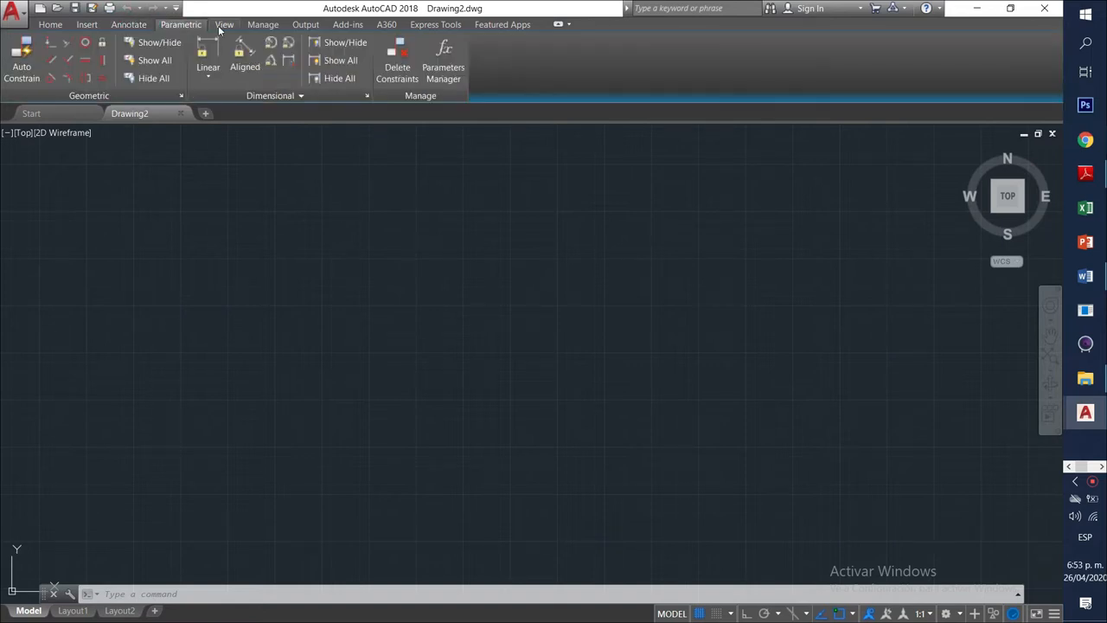
left_click(222, 26)
left_click(262, 26)
left_click(303, 26)
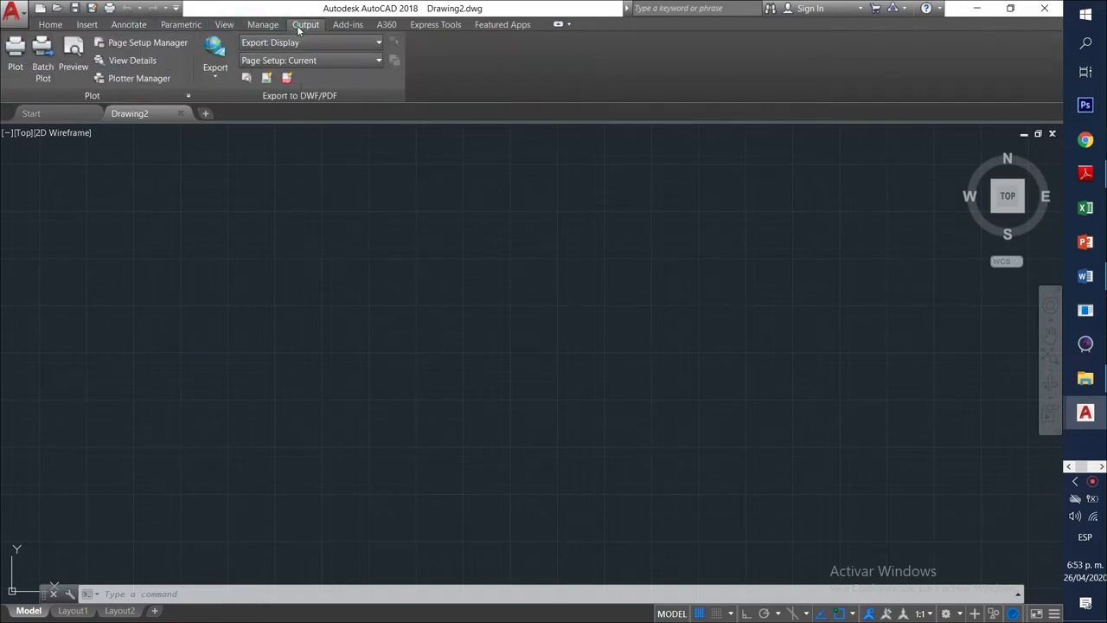
Browse the Add-ins, A360, Express Tools and Featured Apps tabs, then show the application menu.
left_click(346, 27)
left_click(385, 26)
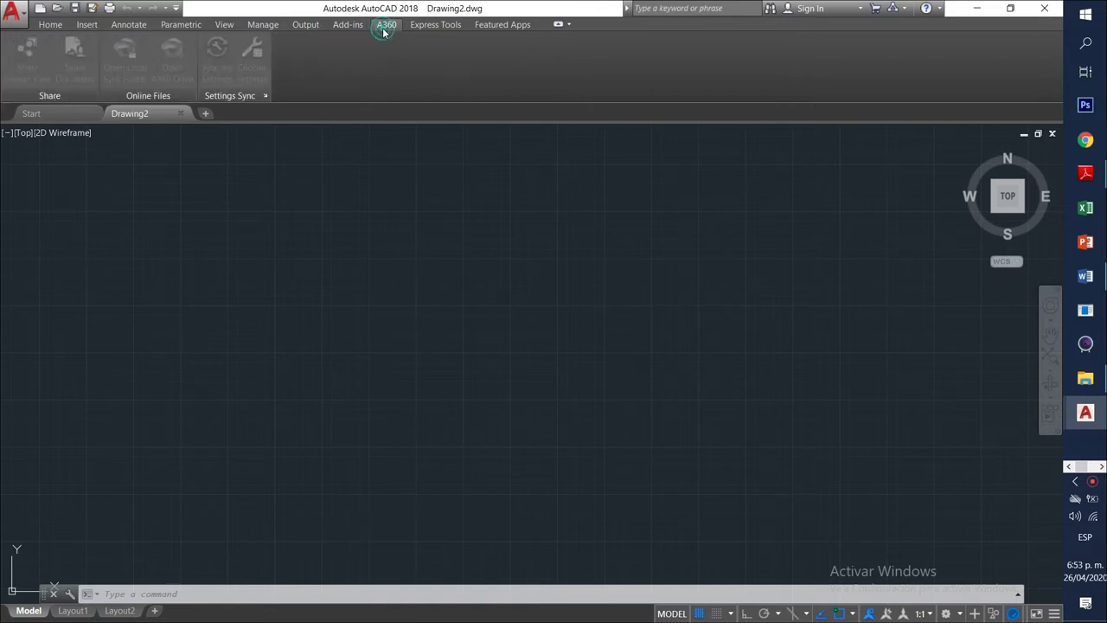
left_click(420, 26)
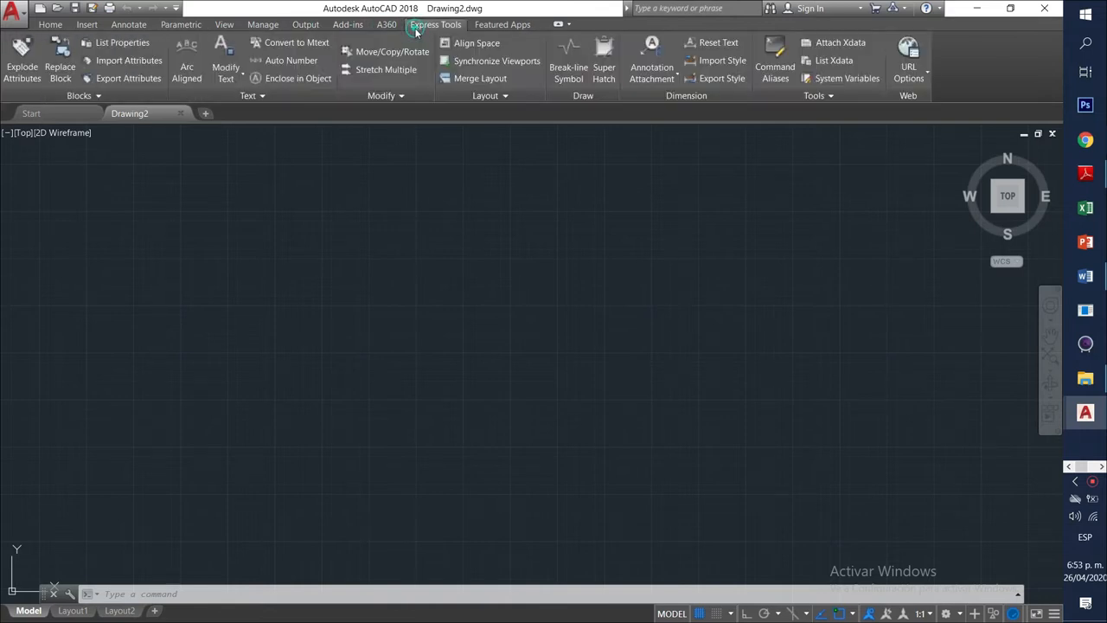
left_click(483, 27)
left_click(52, 25)
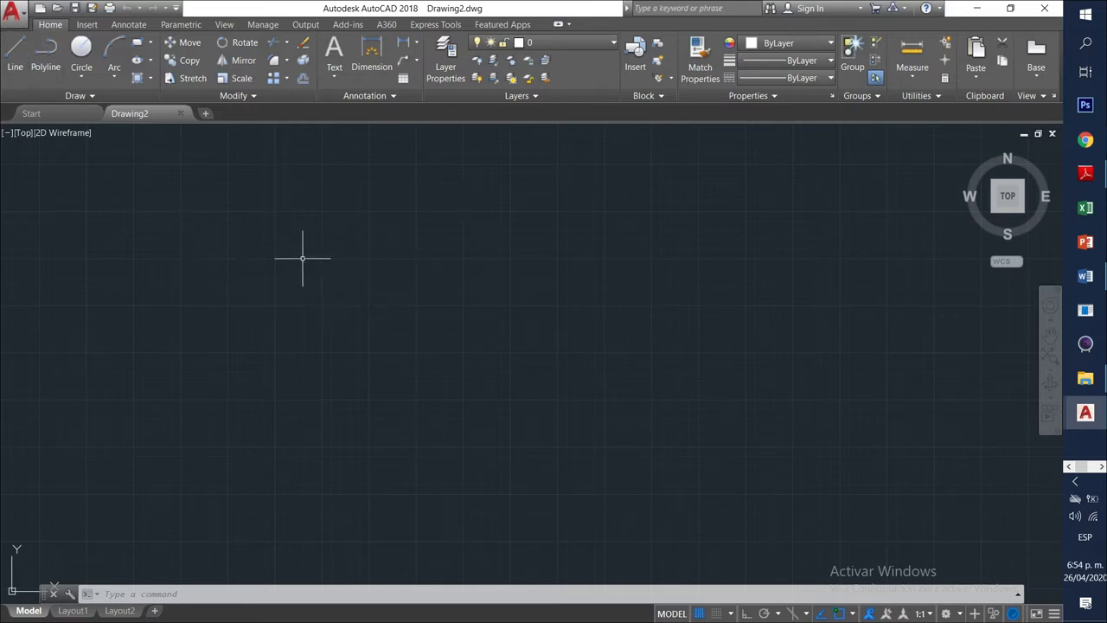
left_click(20, 25)
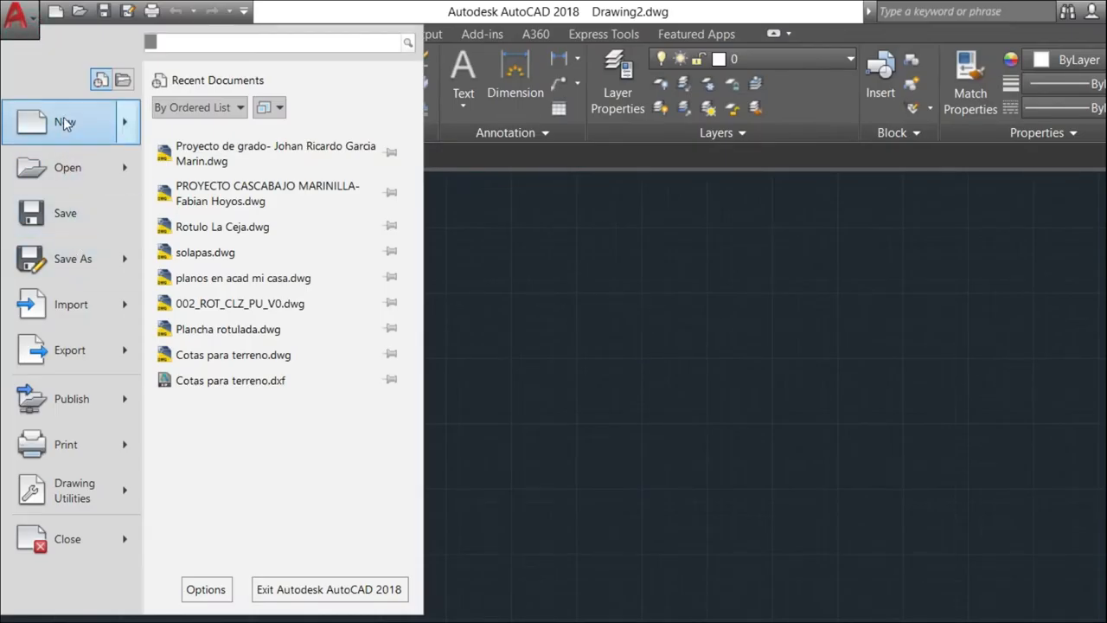
mouse_move(63, 125)
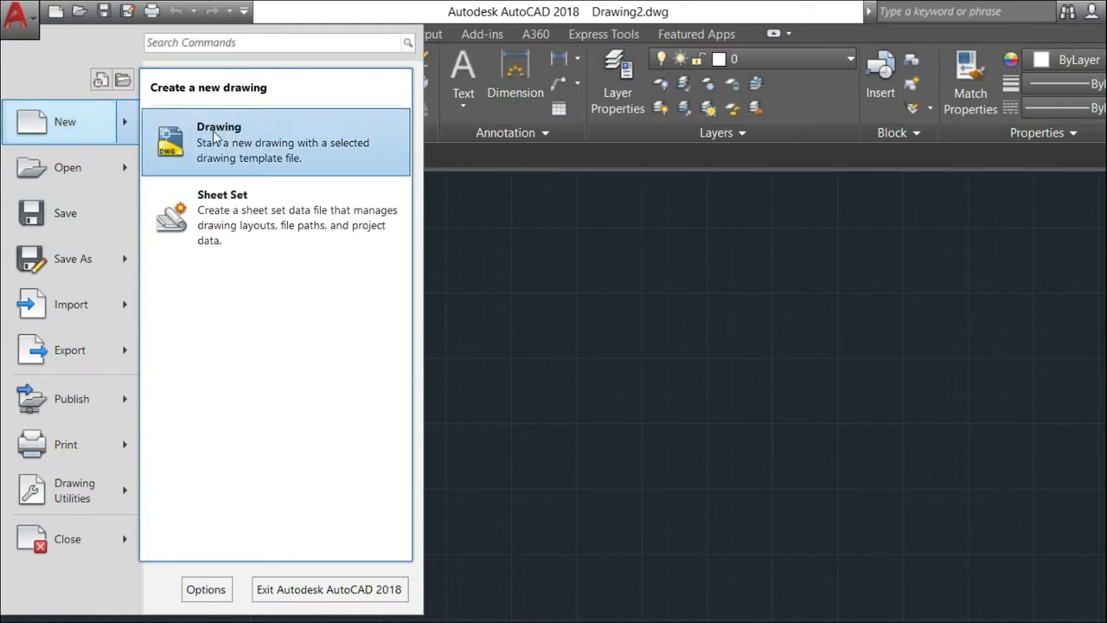
mouse_move(122, 173)
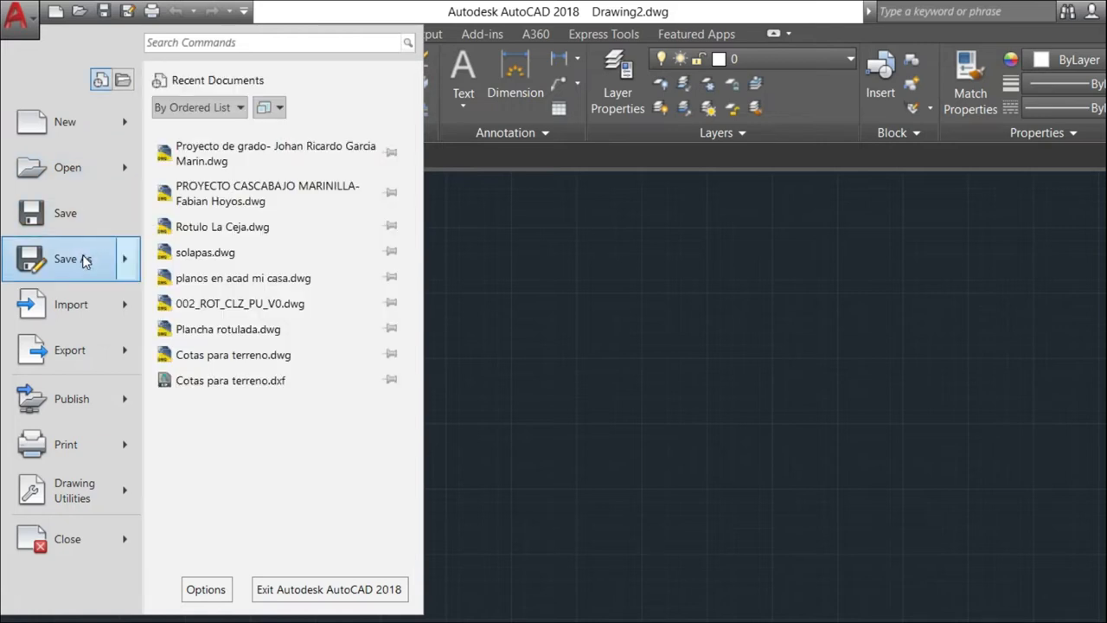
mouse_move(84, 260)
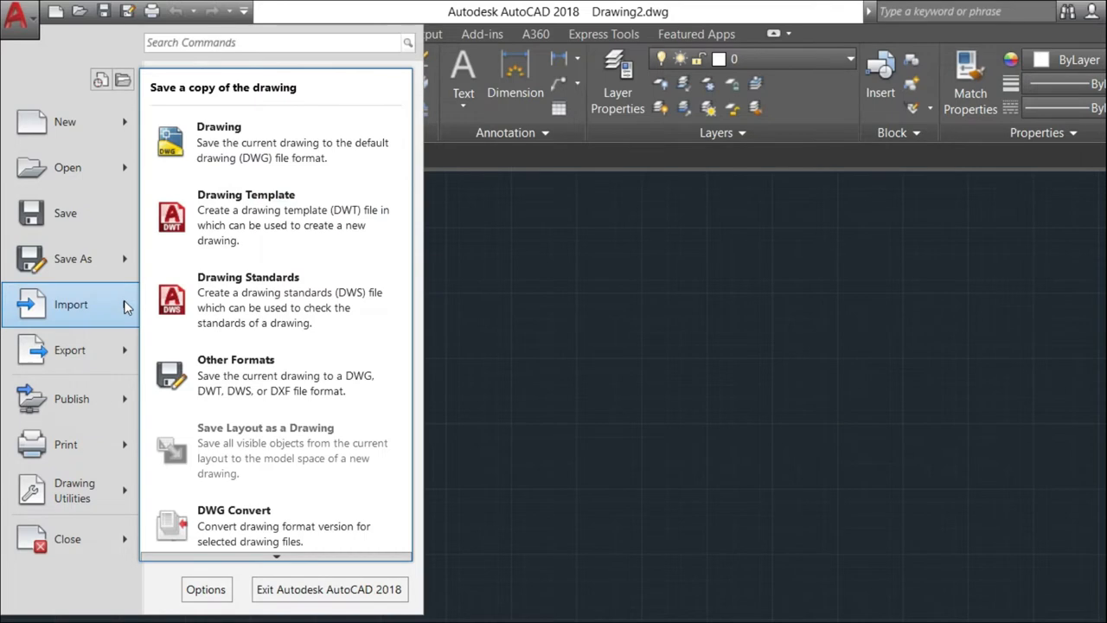
mouse_move(126, 307)
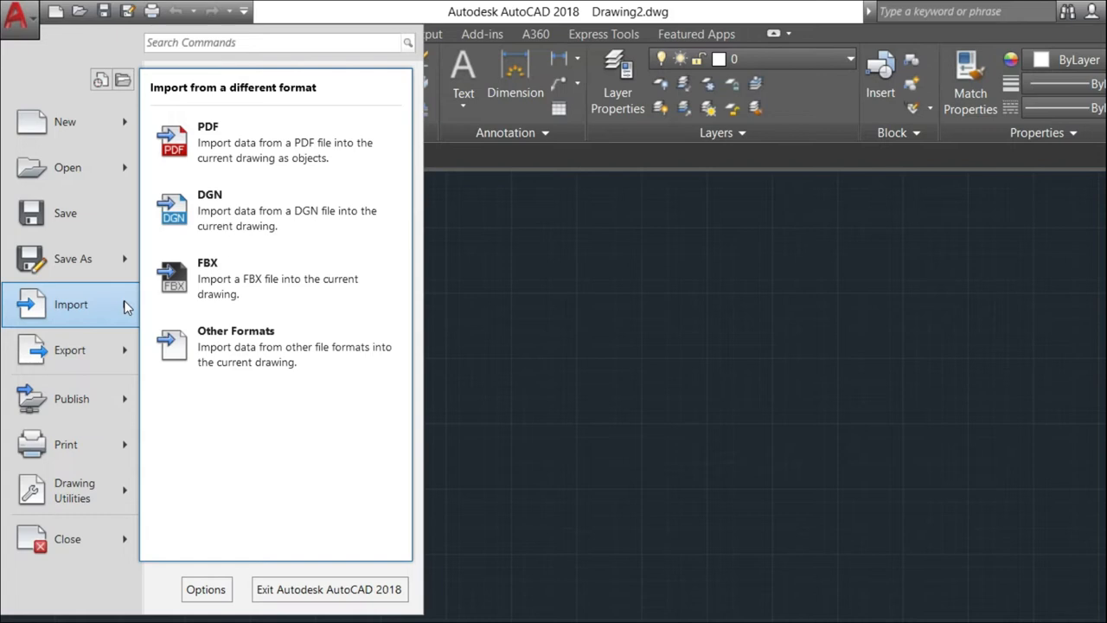
mouse_move(115, 348)
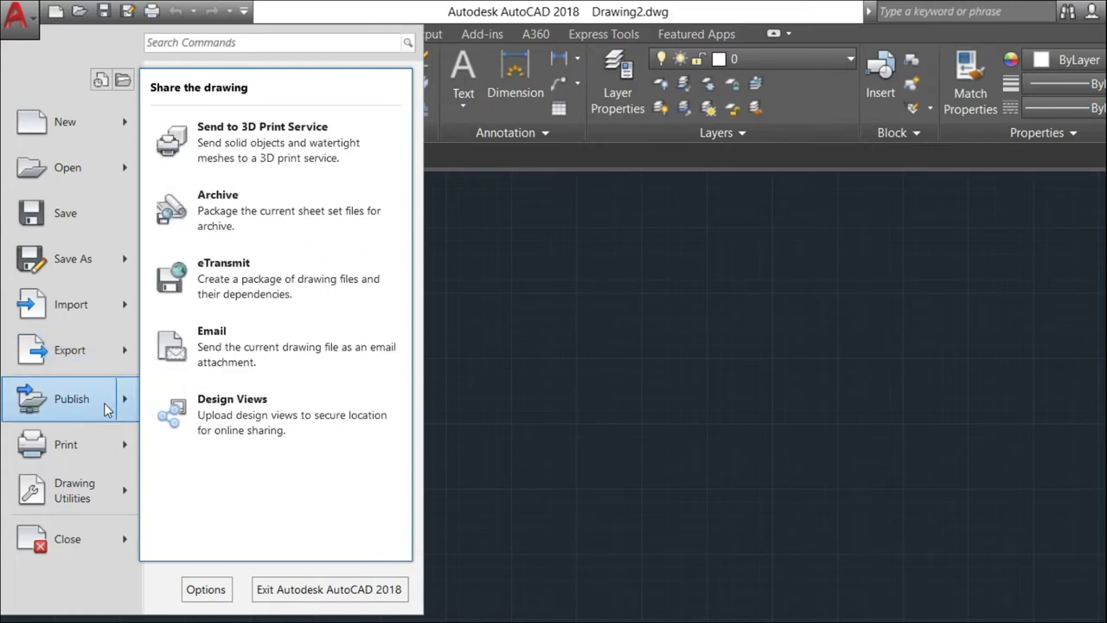
mouse_move(115, 448)
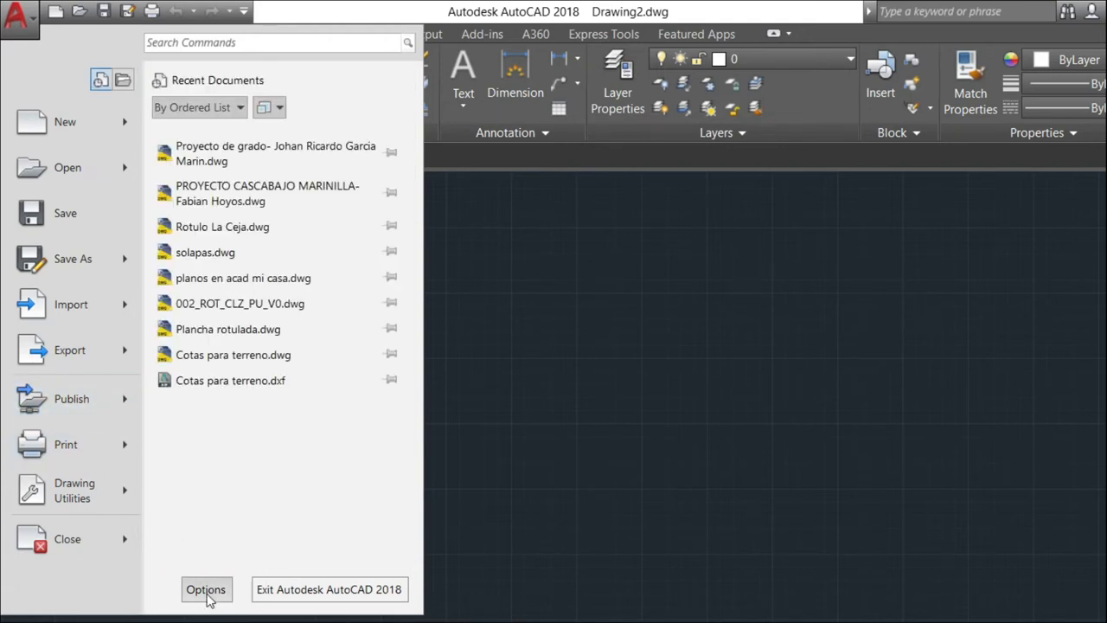
left_click(206, 592)
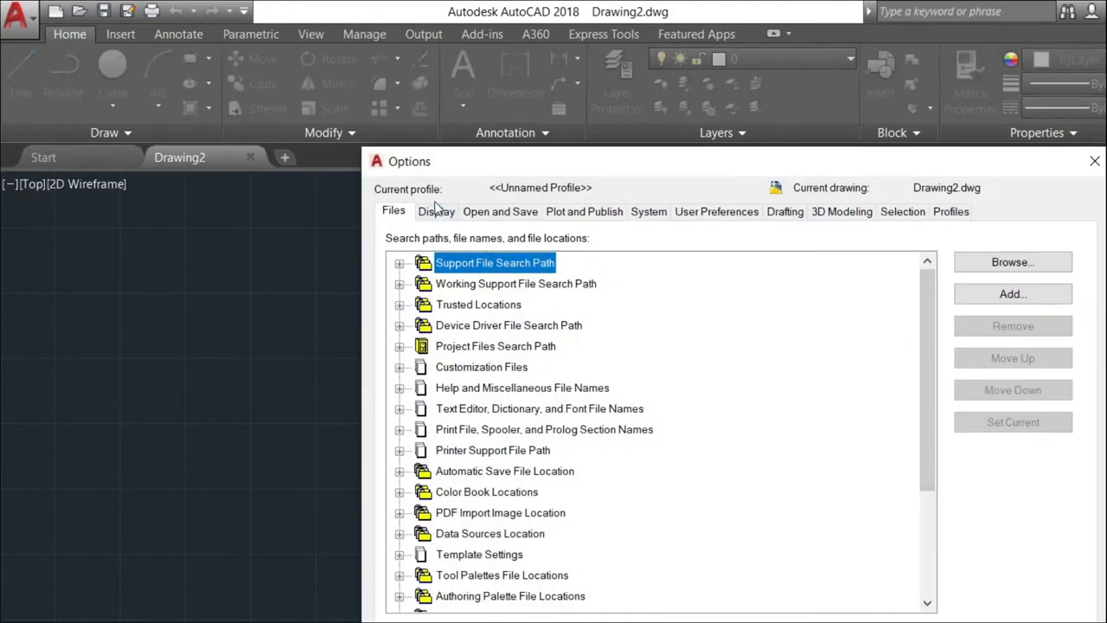
Make the AutoSnap marker slightly larger on the Drafting tab of Options and confirm.
left_click(450, 213)
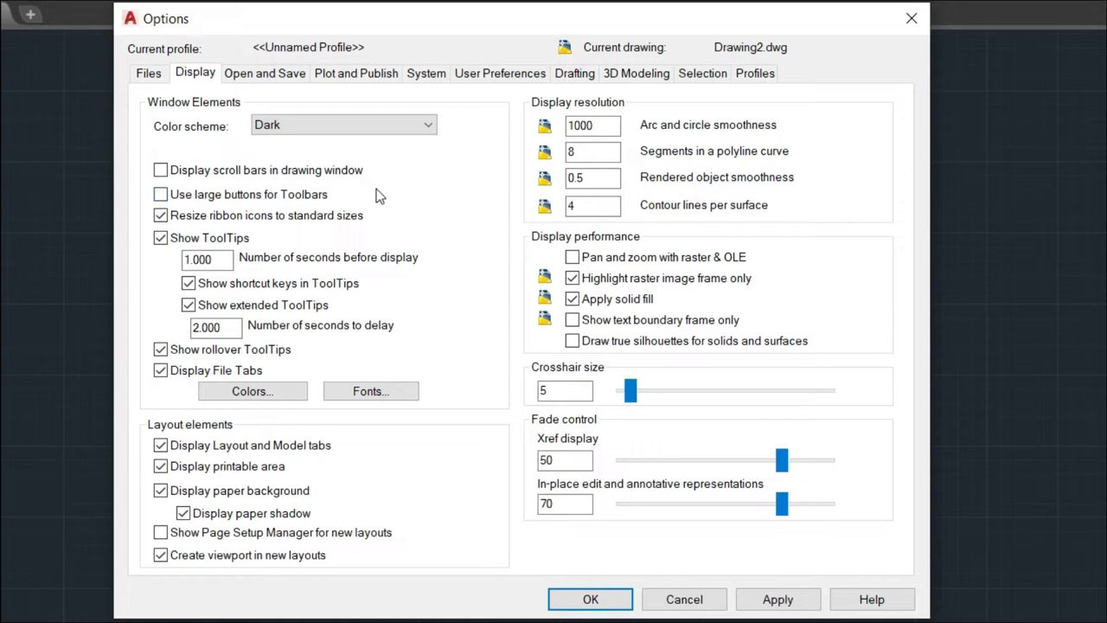
left_click(576, 76)
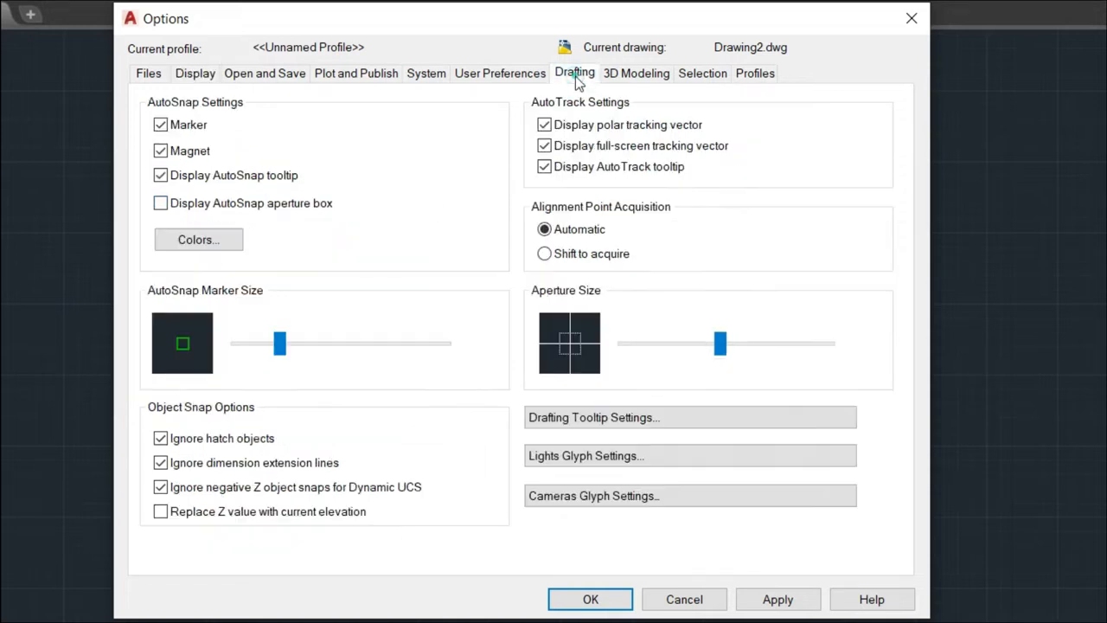
key("ctrl")
key("ctrl")
key("ctrl")
key("ctrl")
key("ctrl")
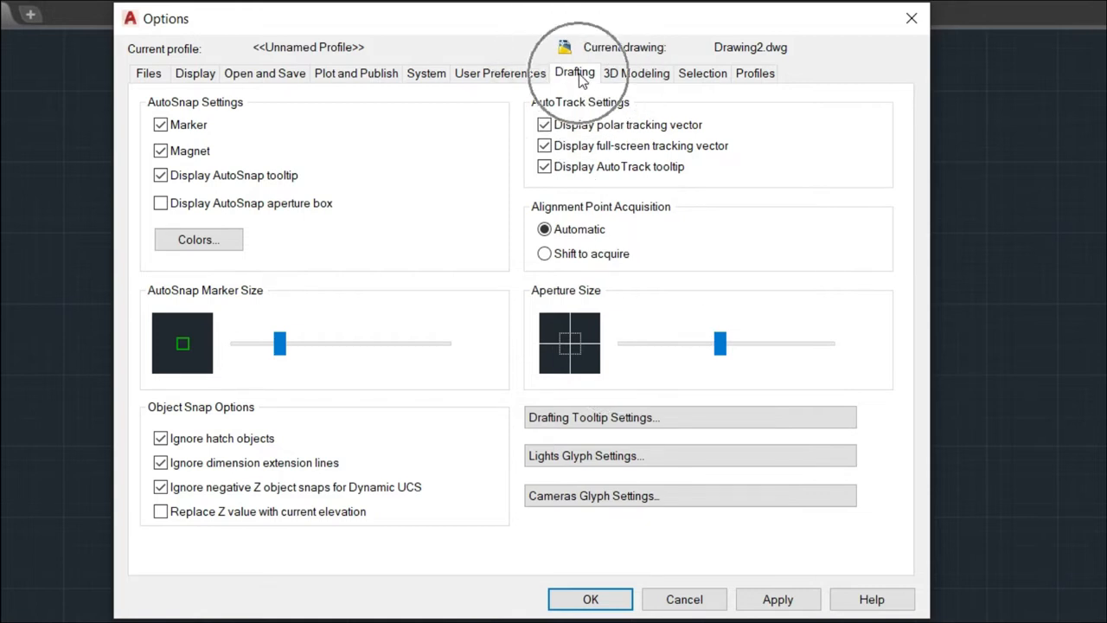
mouse_move(277, 345)
left_mouse_down()
mouse_move(363, 358)
mouse_move(288, 366)
left_mouse_up()
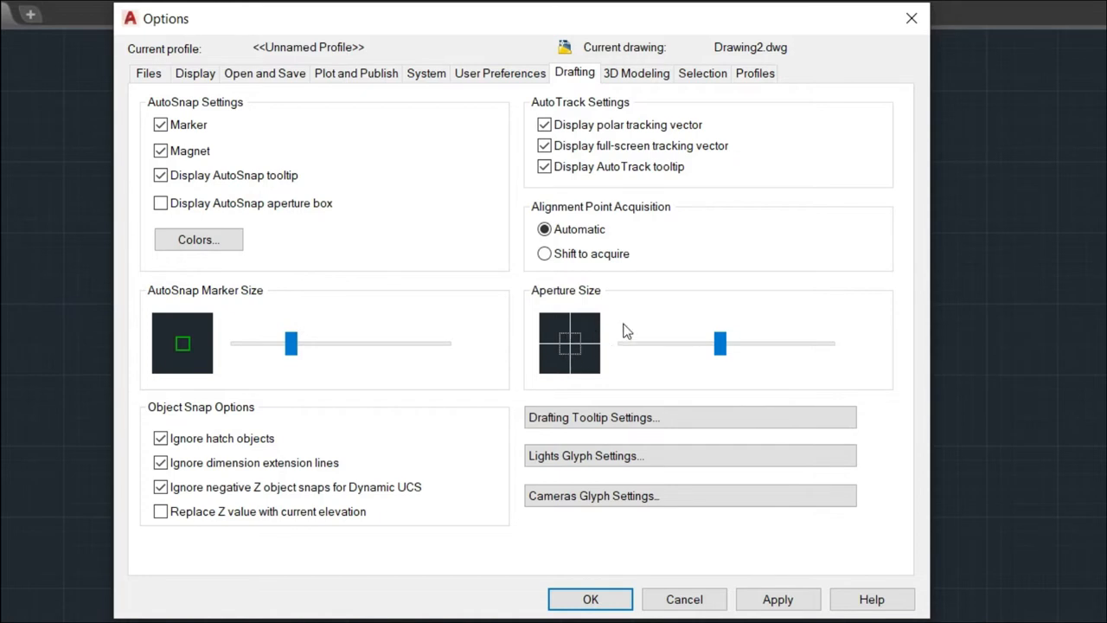
key("ctrl")
key("ctrl")
key("ctrl")
key("ctrl")
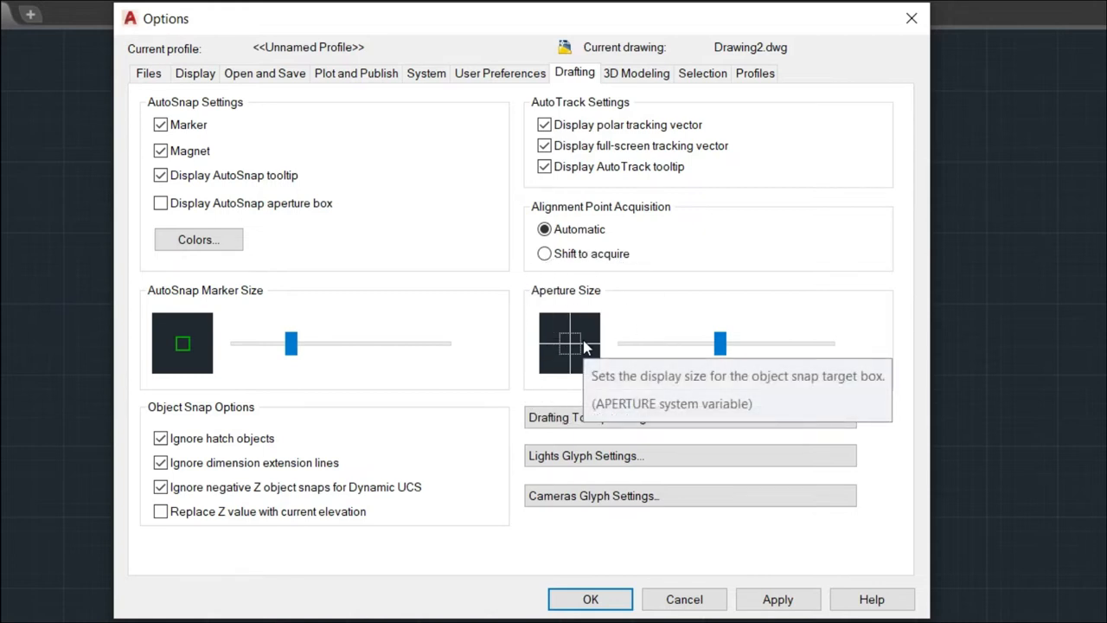
left_click(597, 599)
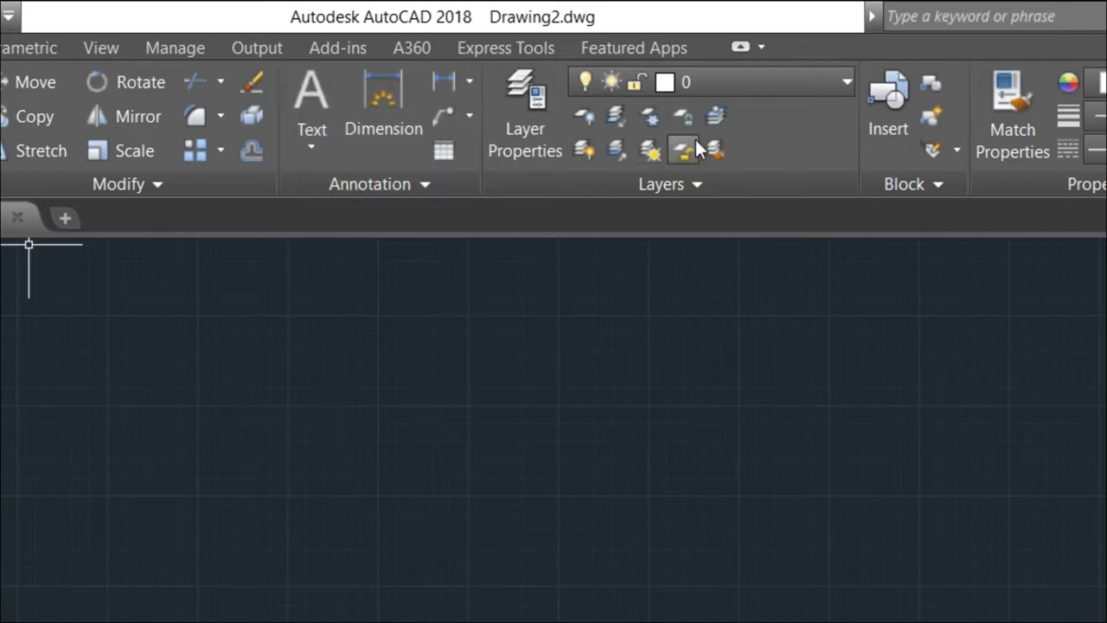
left_click(741, 137)
key("ctrl")
key("ctrl")
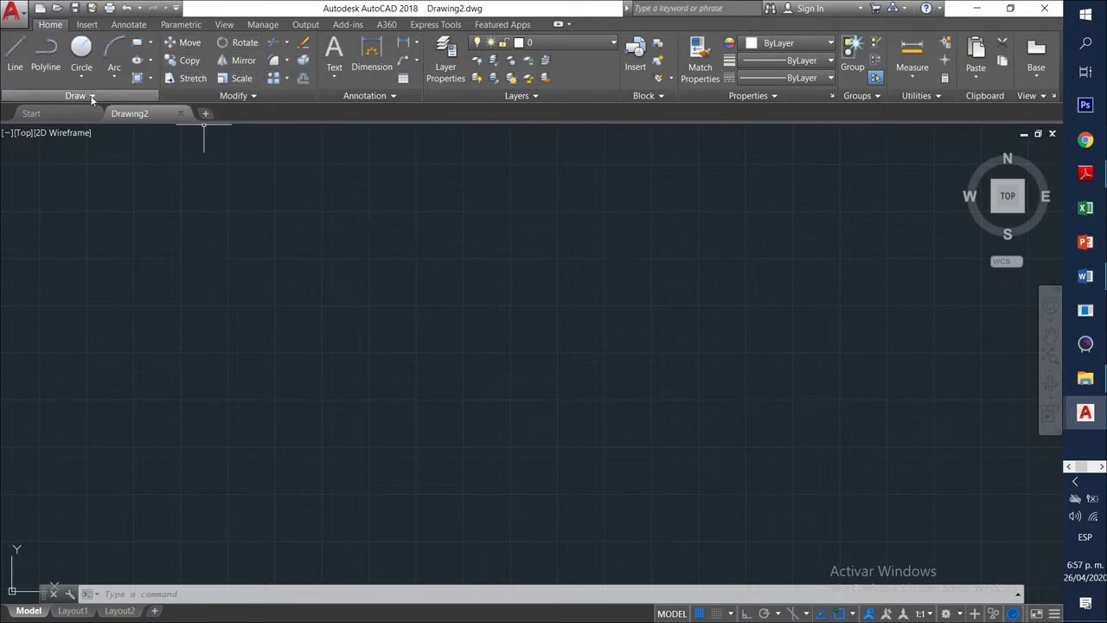
Start a line with a long top edge, then segments sloping down-right, down-left and left.
left_click(15, 54)
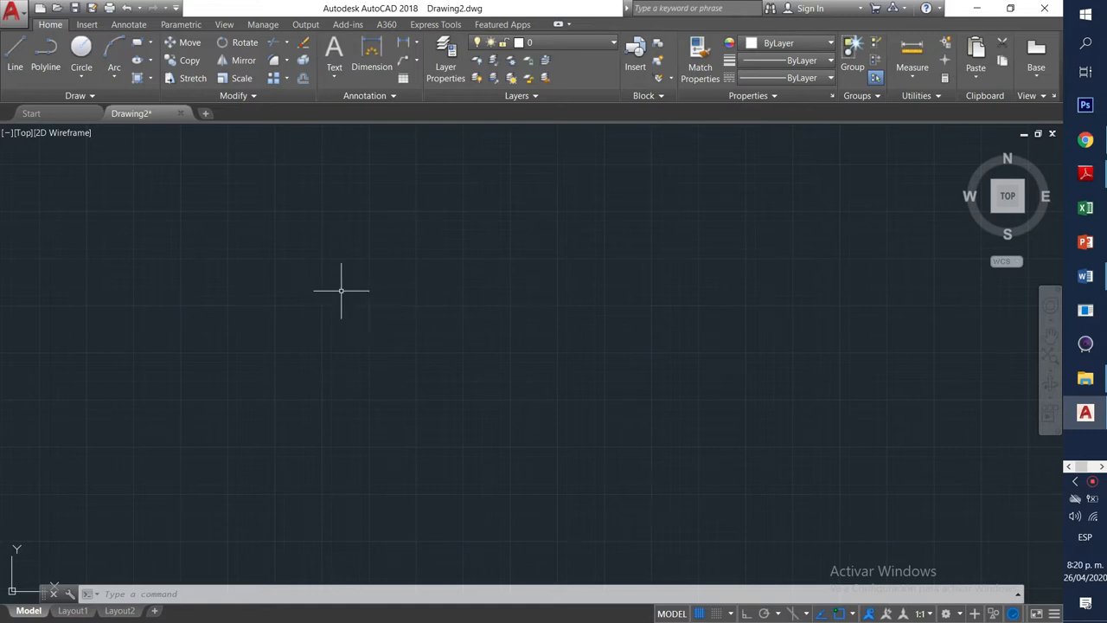
left_click(17, 52)
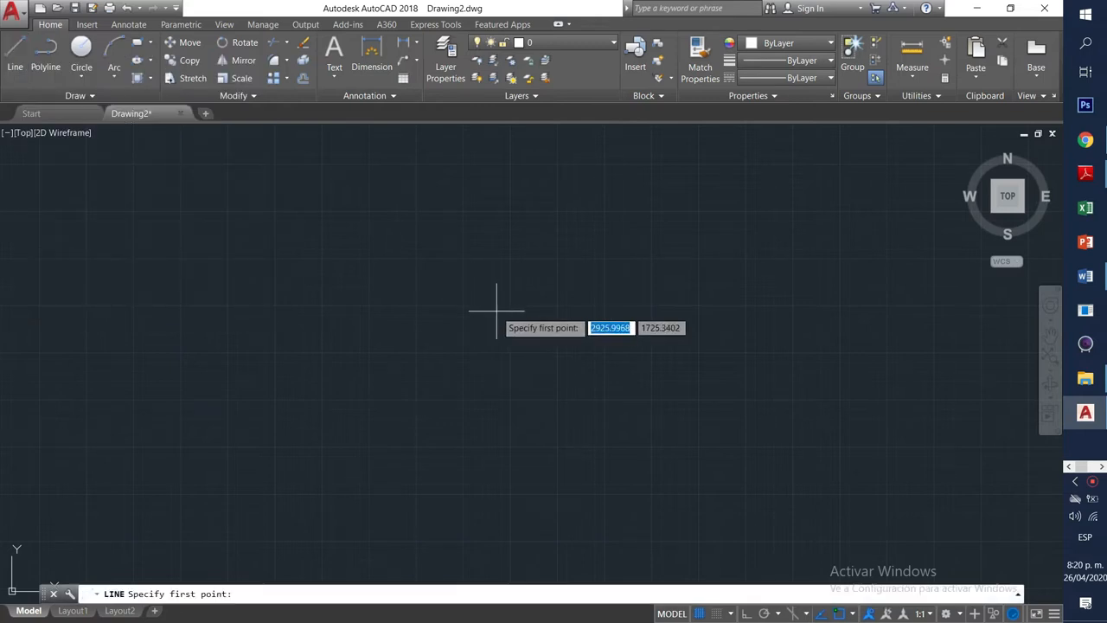
left_click(386, 304)
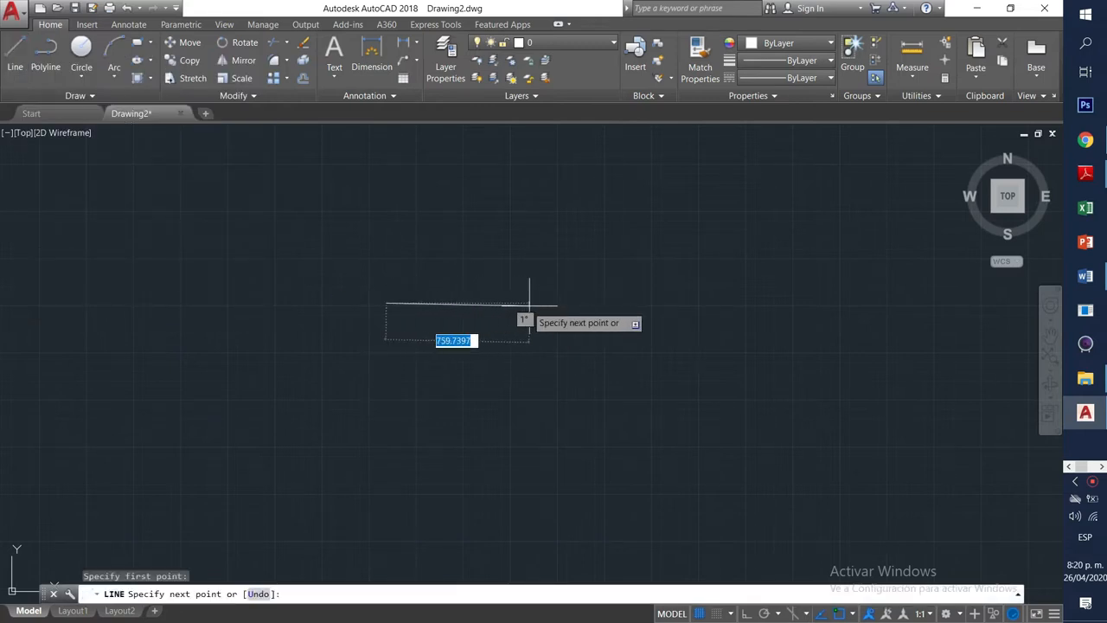
left_click(578, 278)
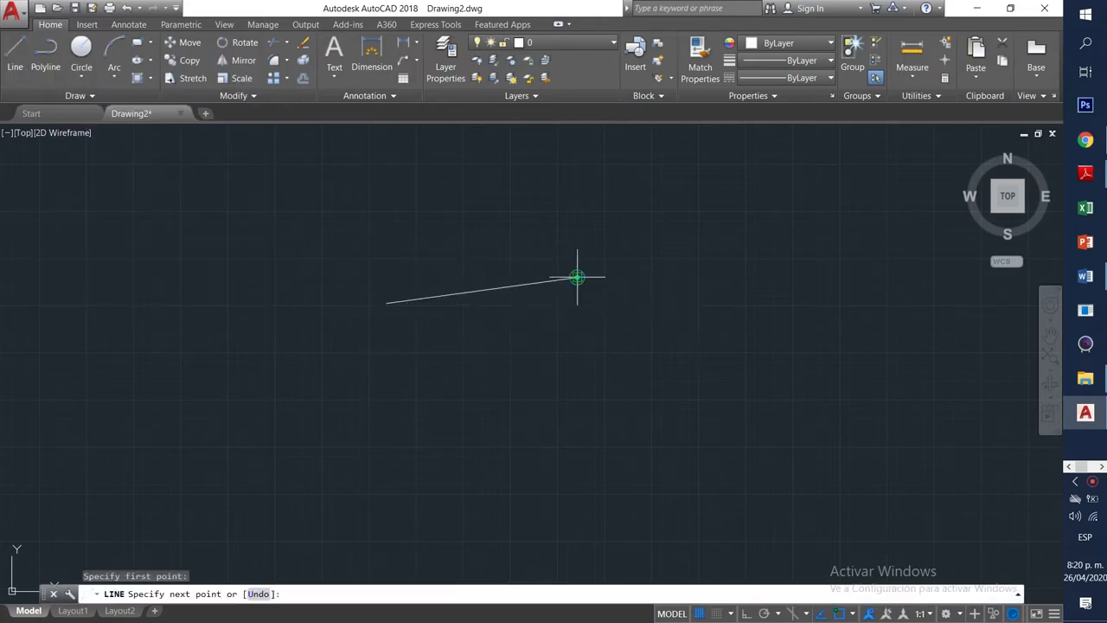
left_click(666, 332)
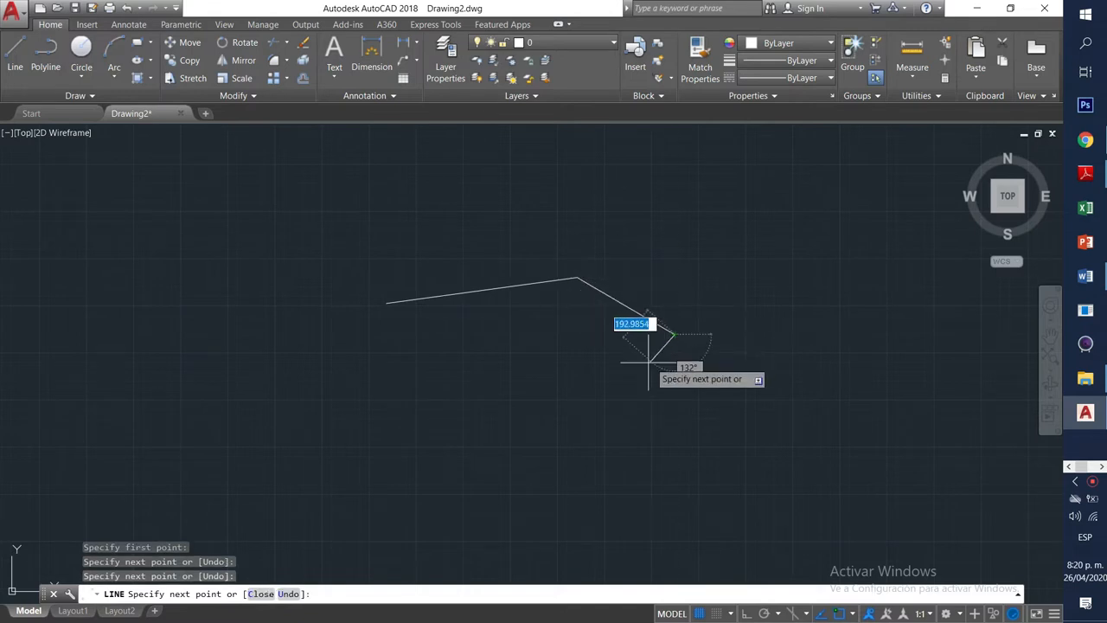
left_click(618, 394)
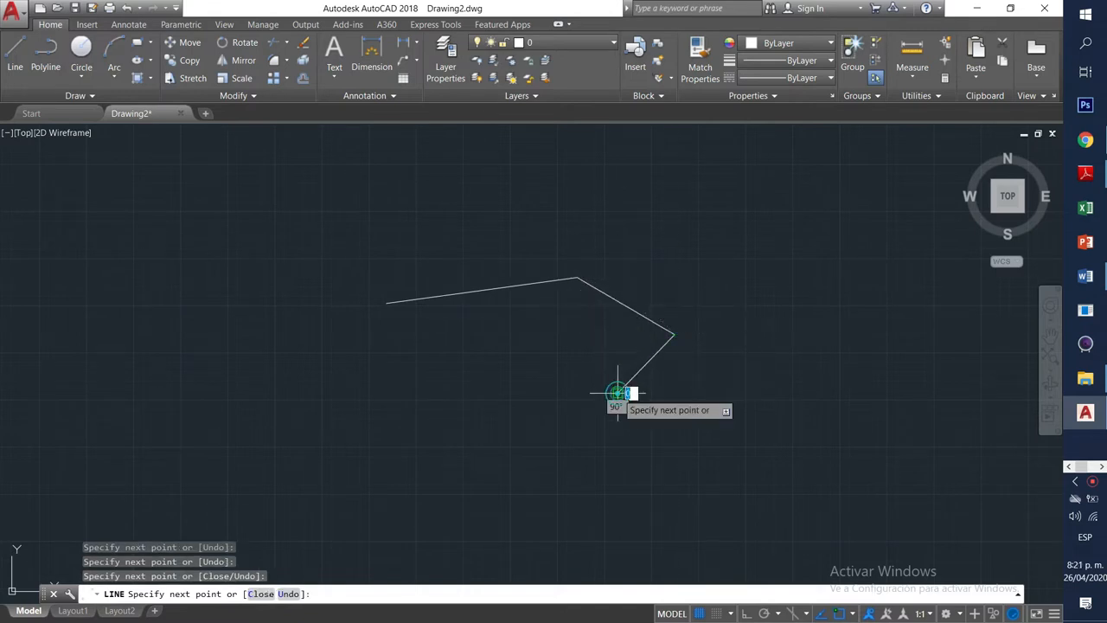
left_click(531, 414)
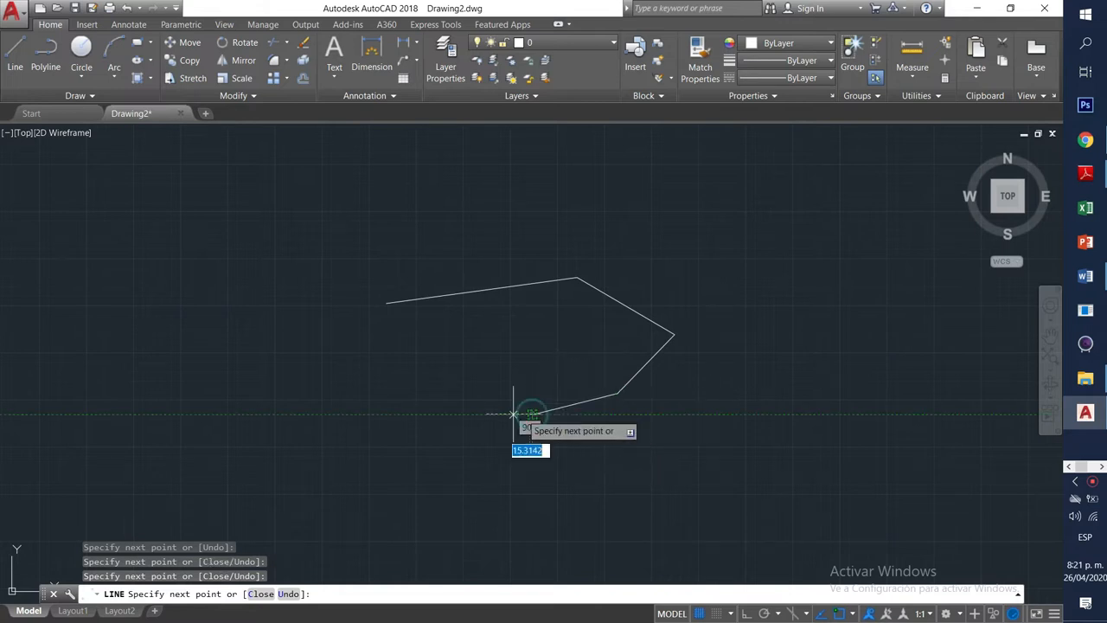
Continue the chain into a leftward zigzag of five more vertices, end it, and select the top line.
left_click(442, 380)
left_click(391, 371)
left_click(346, 401)
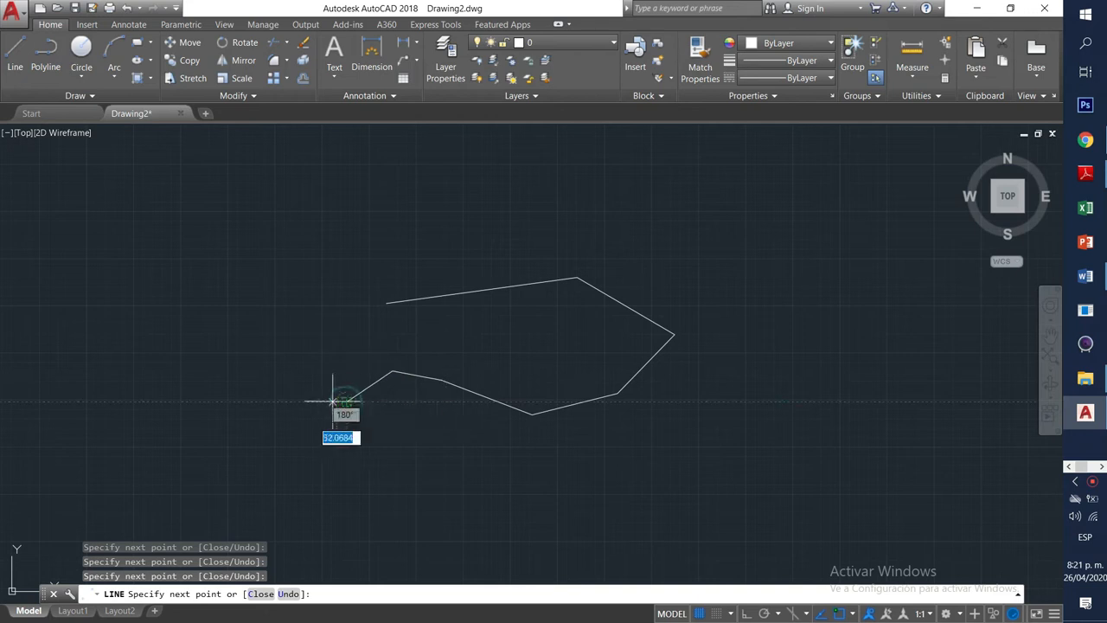
left_click(295, 375)
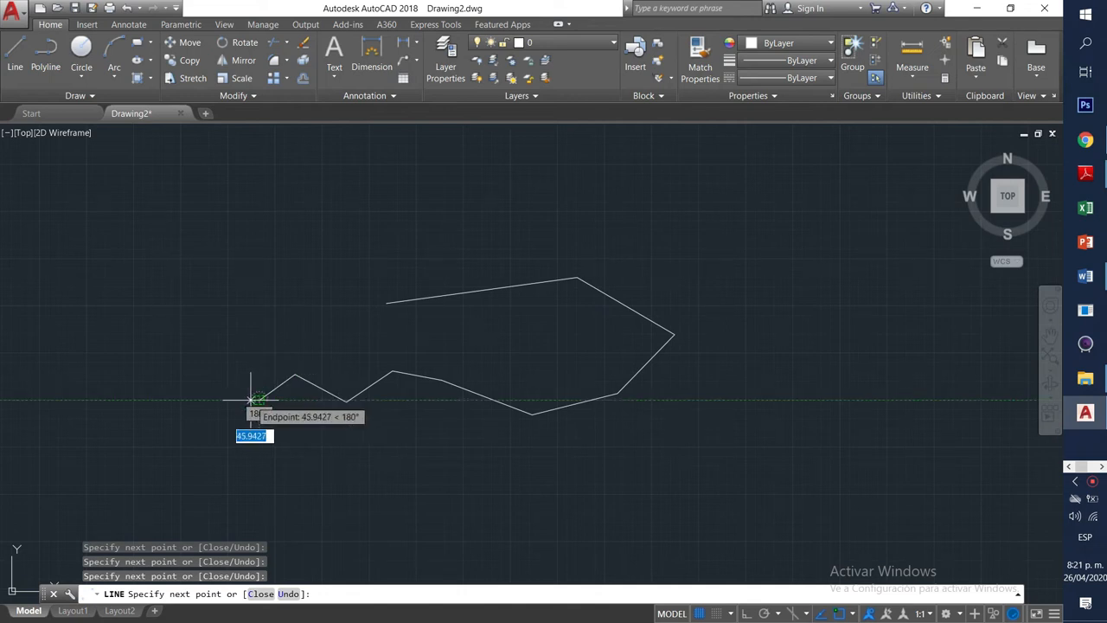
left_click(259, 399)
key("Return")
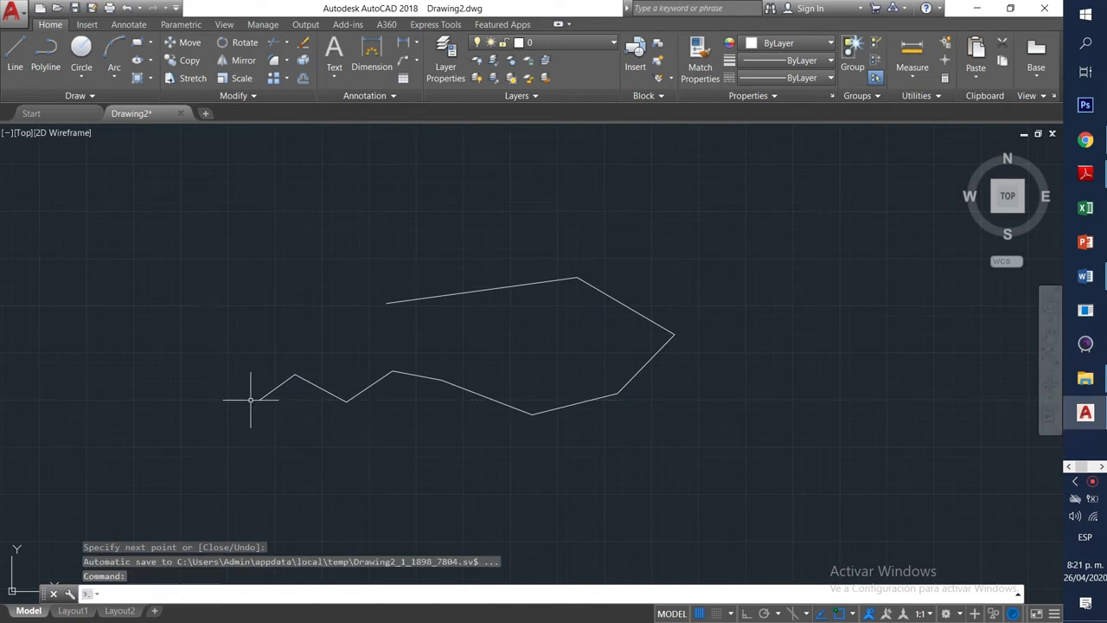
left_click(498, 288)
left_click(613, 297)
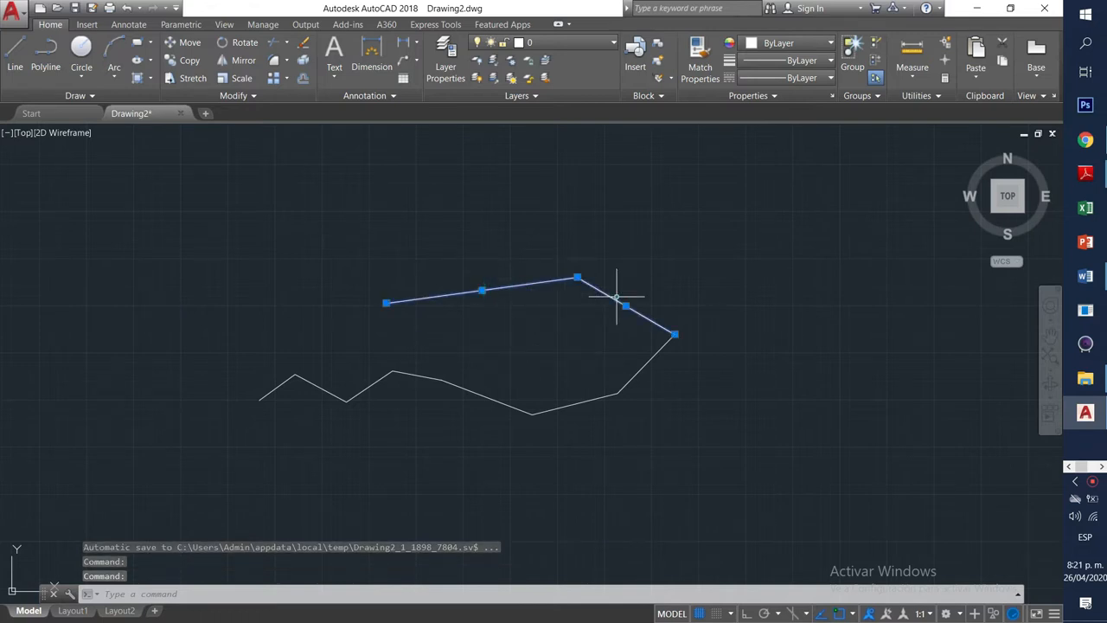
left_click(648, 359)
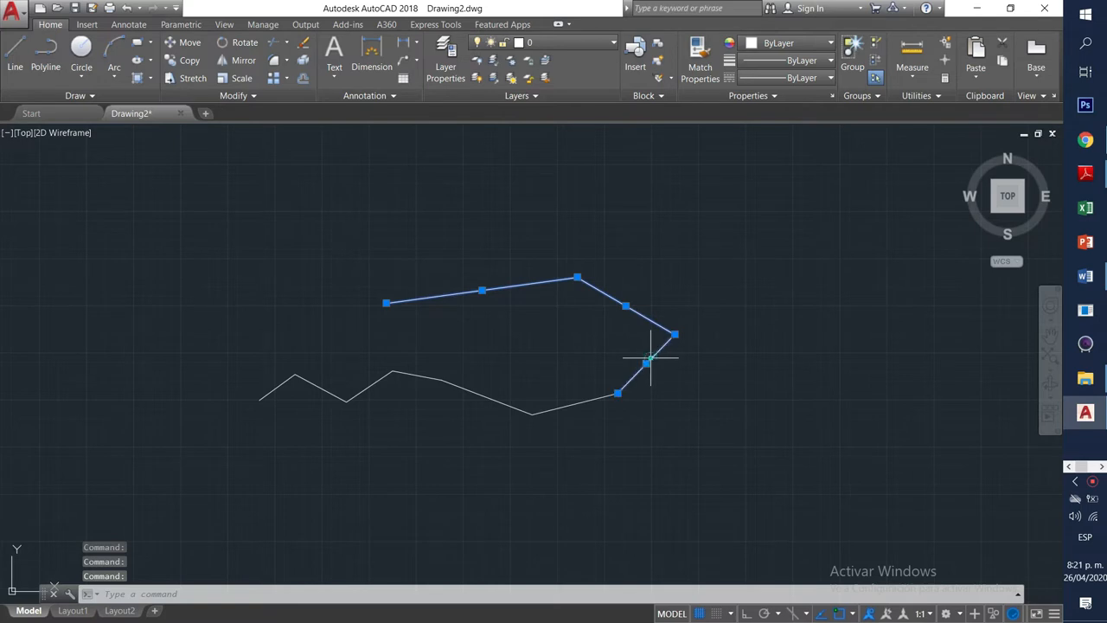
left_click(589, 400)
left_click(504, 402)
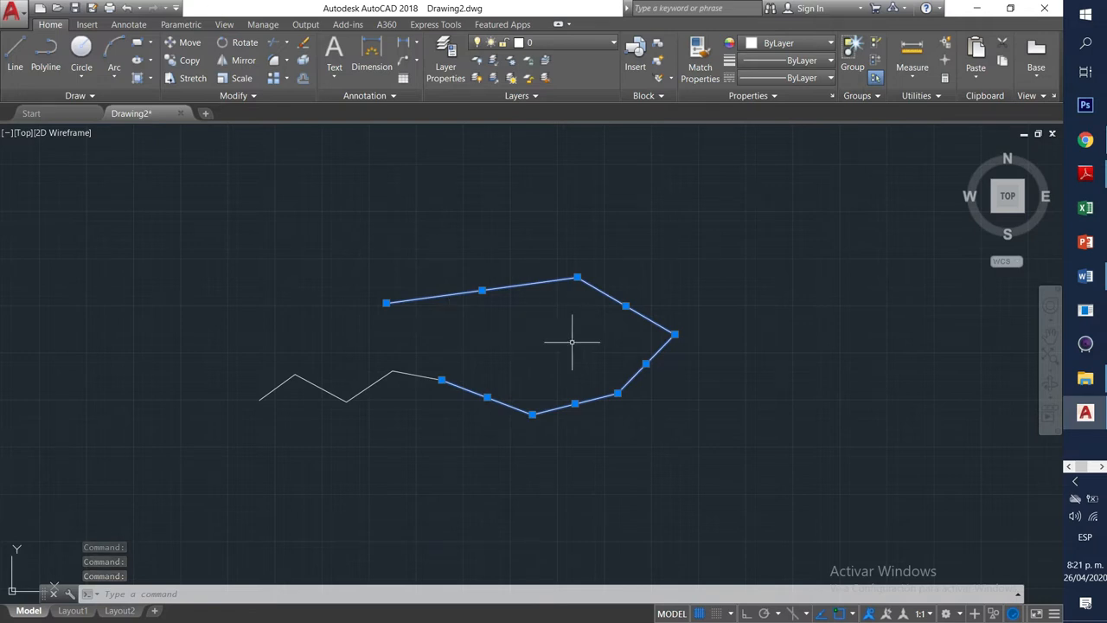
left_click(638, 234)
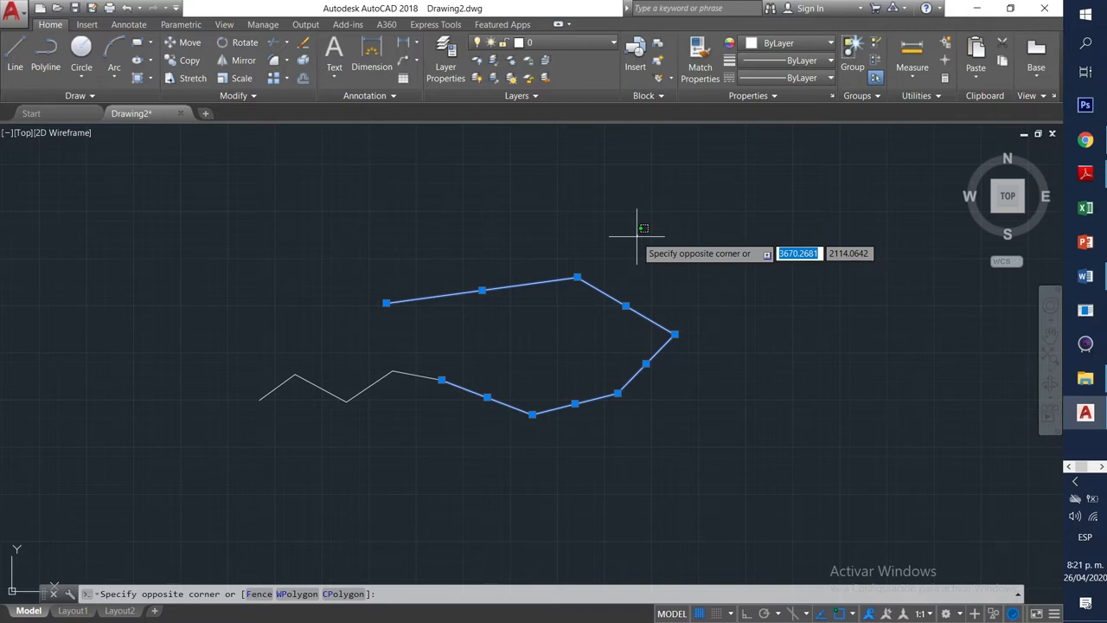
key("Escape")
key("Escape")
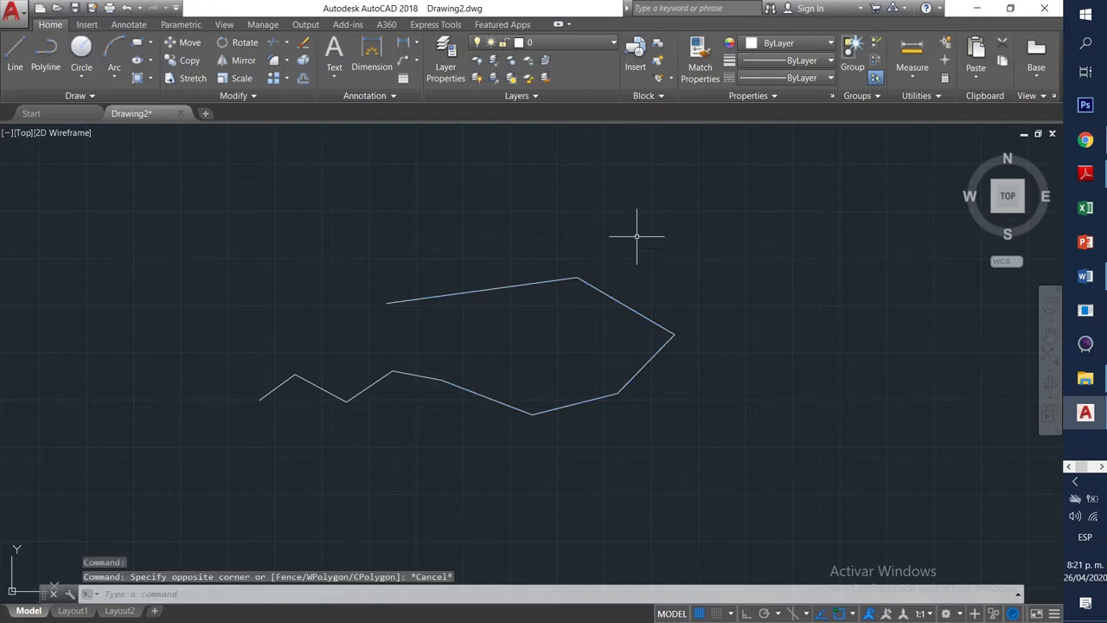
left_click(555, 279)
Stretch the top line's right endpoint upward so the line angles up-right.
mouse_move(578, 278)
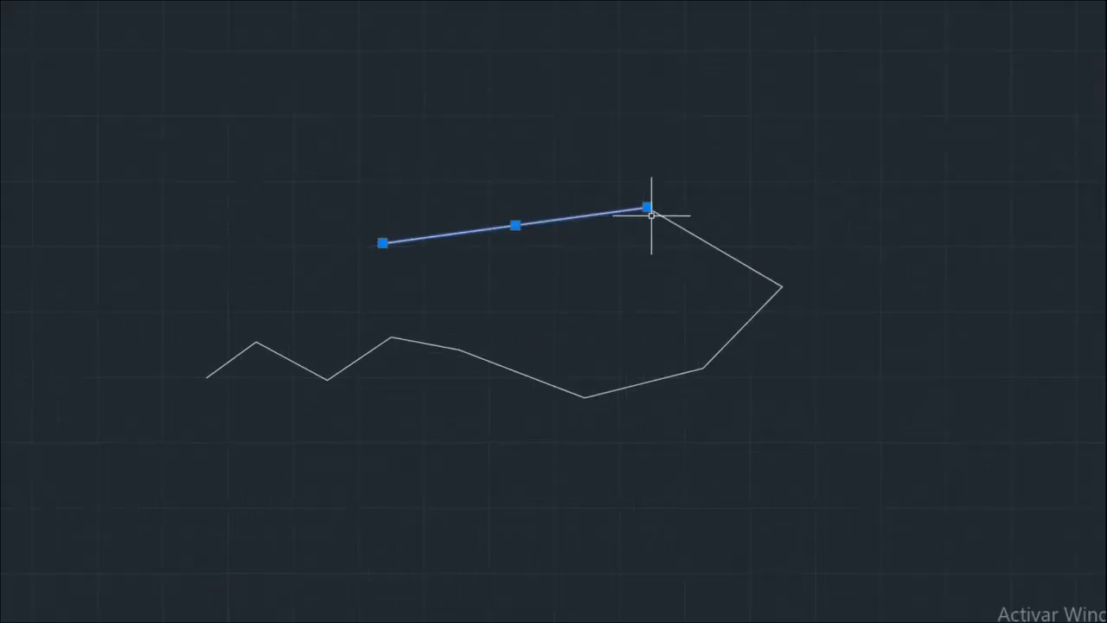
mouse_move(650, 210)
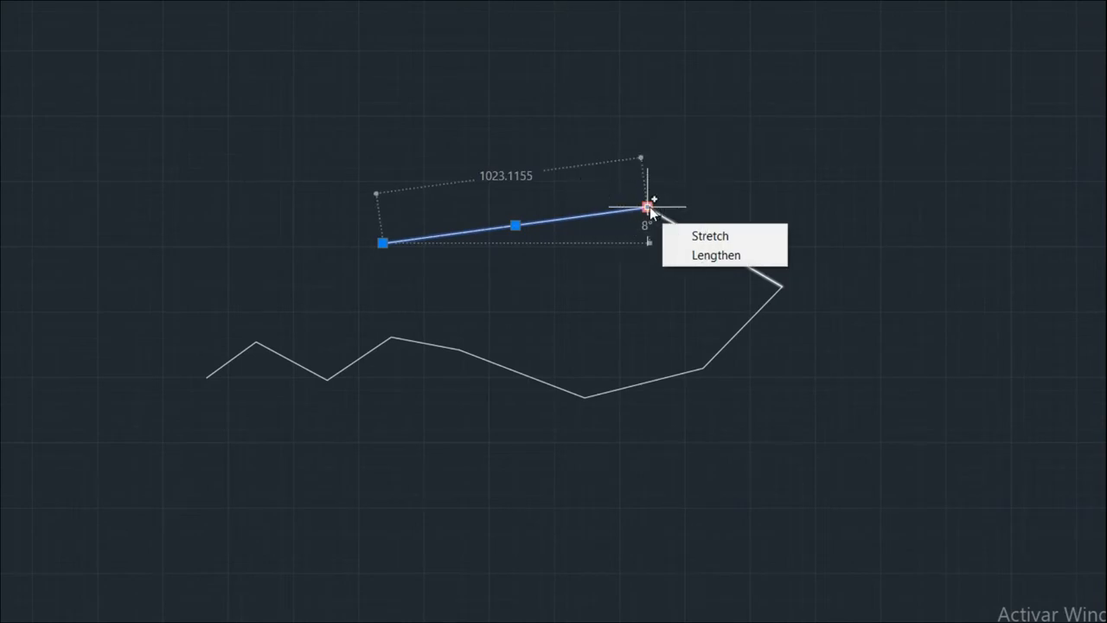
left_click(649, 209)
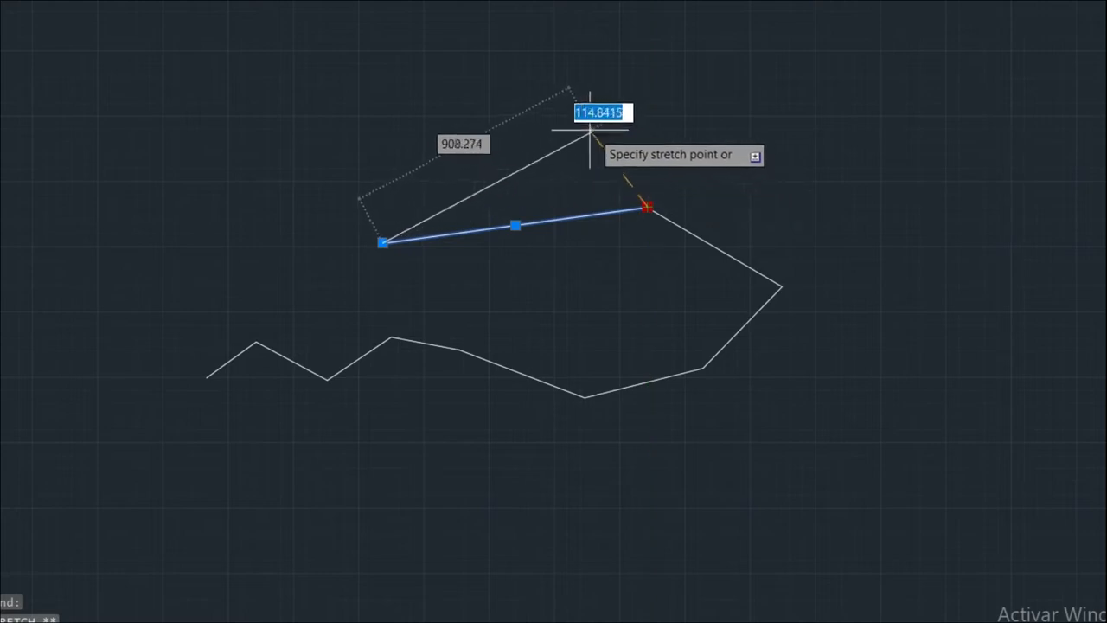
left_click(565, 118)
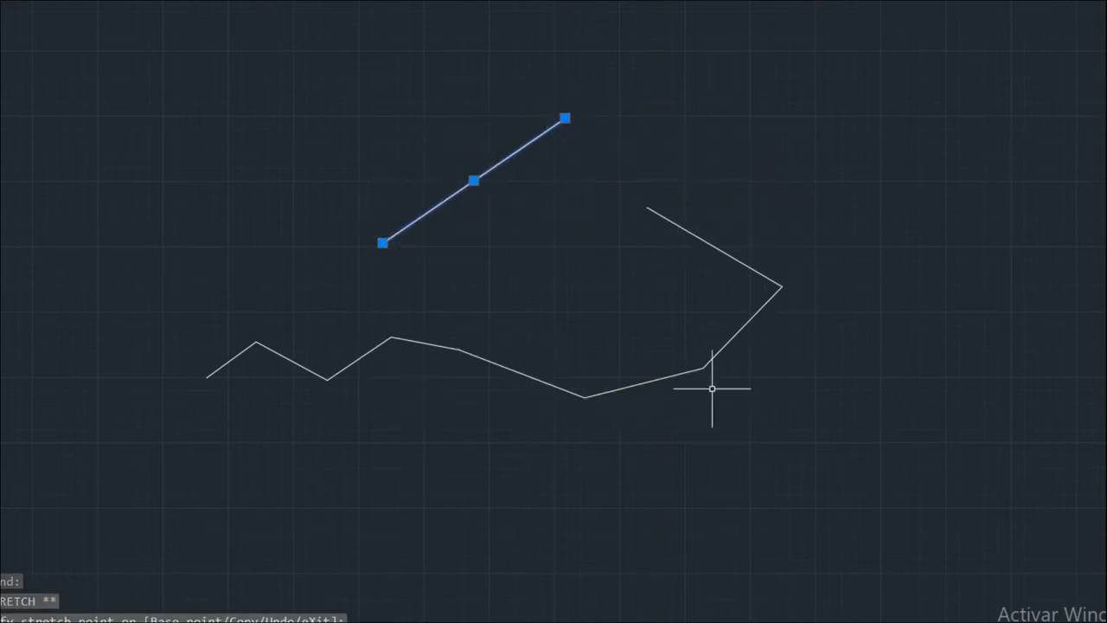
Crossing-select the right polyline and move its corner vertex left to reshape the bend.
left_click(871, 413)
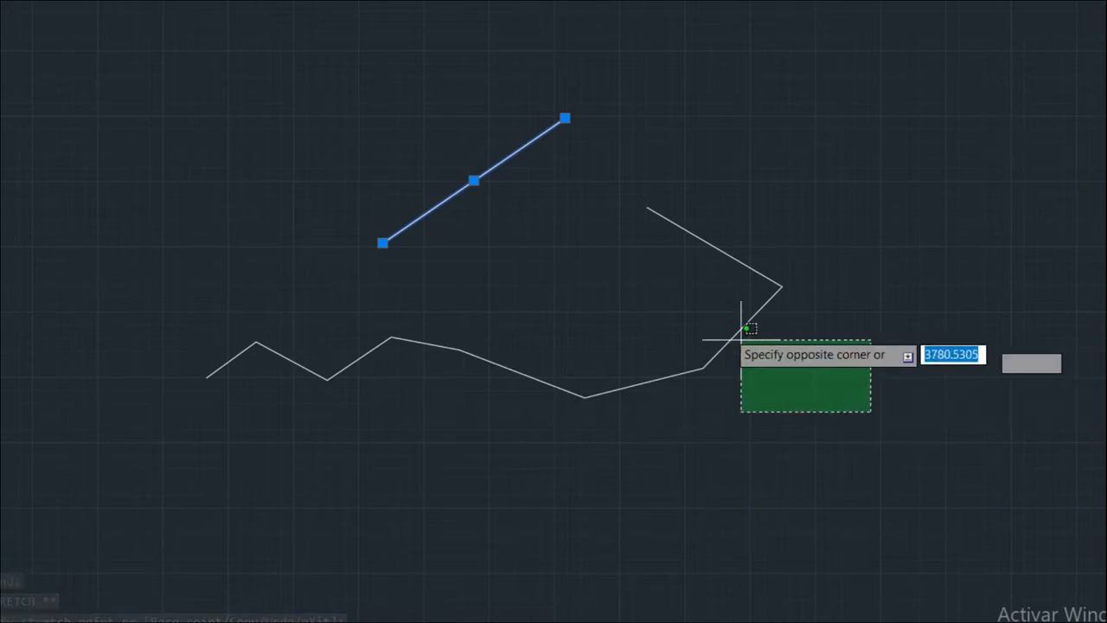
left_click(511, 244)
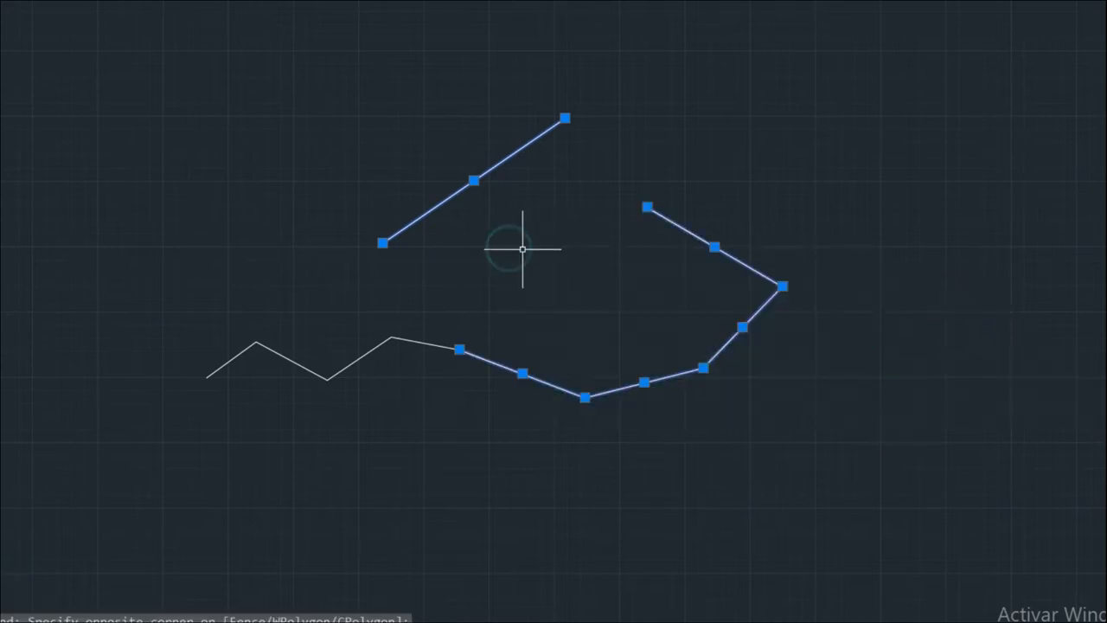
mouse_move(648, 207)
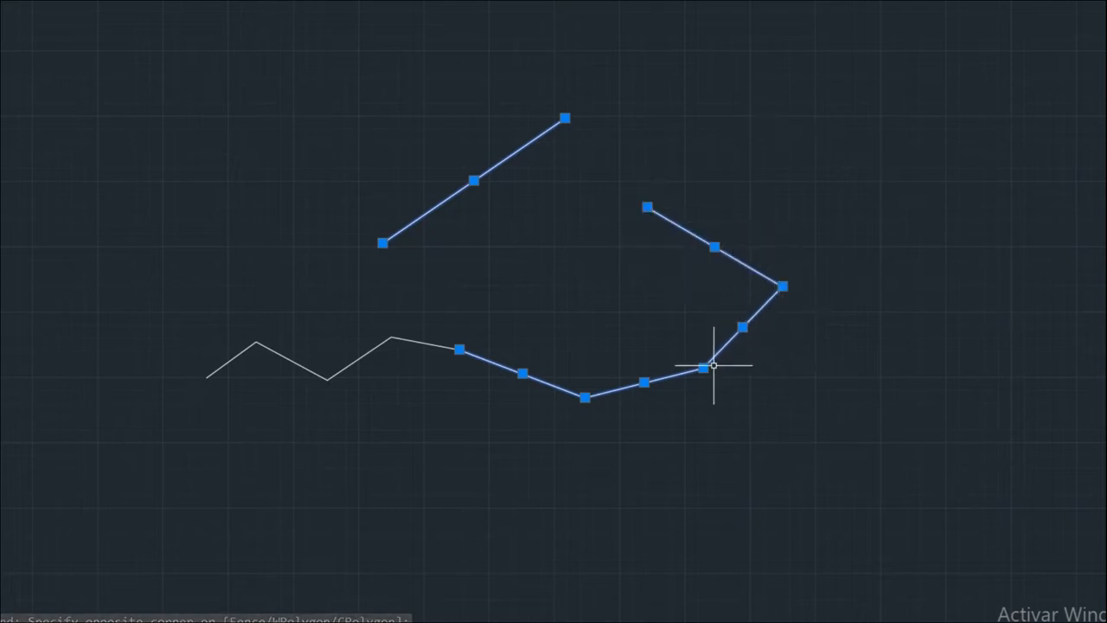
mouse_move(565, 118)
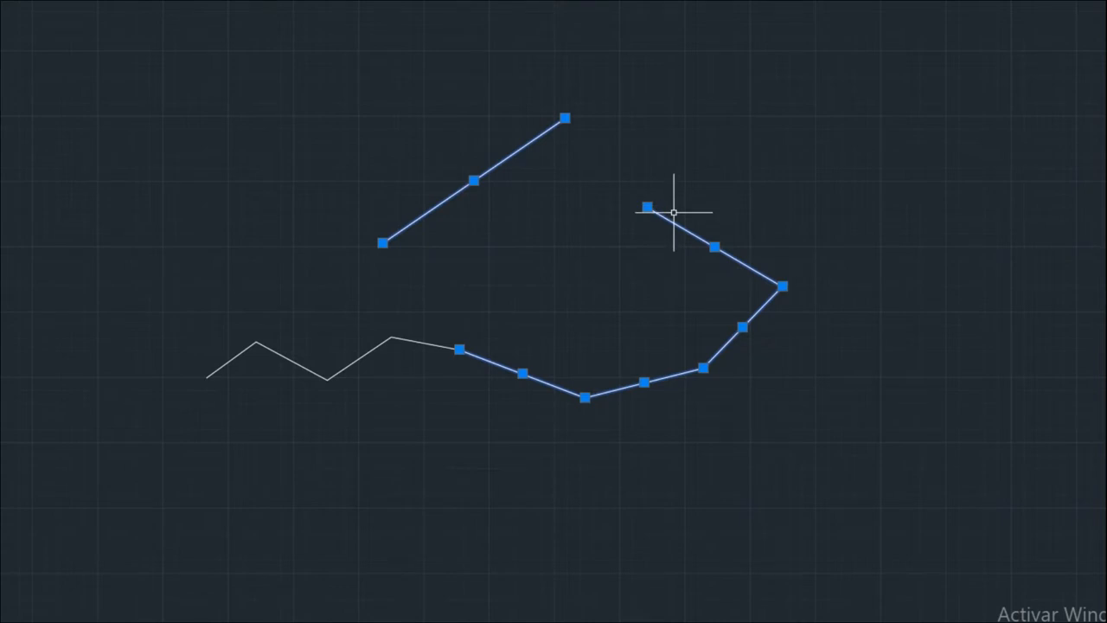
left_click(784, 285)
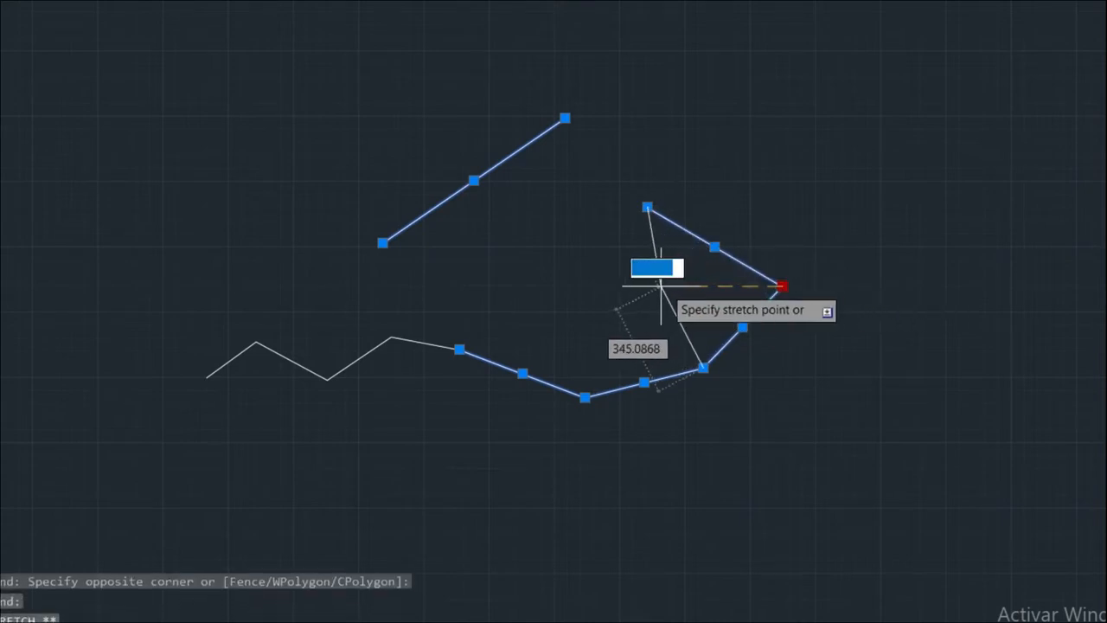
left_click(655, 285)
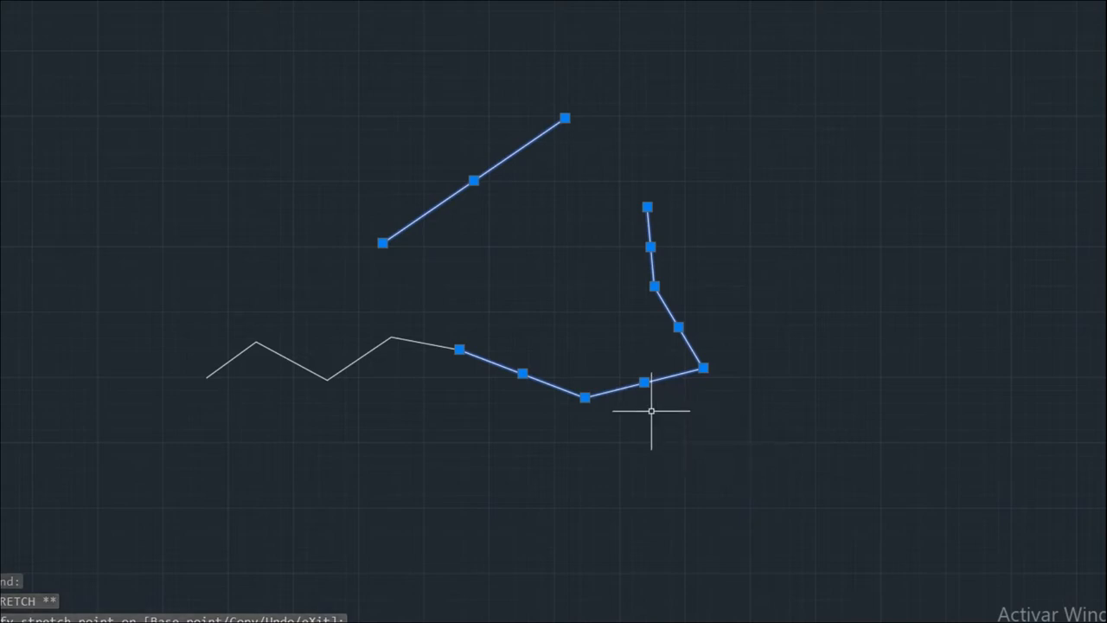
Drag two segments by their midpoints down below the zigzag, detaching them.
left_click(644, 381)
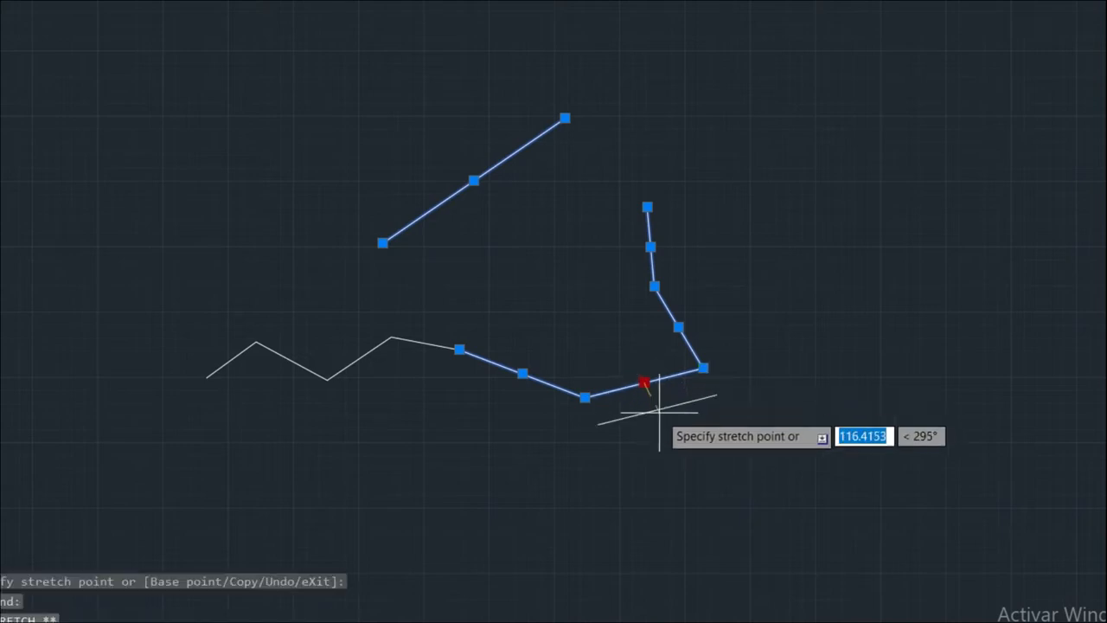
left_click(680, 446)
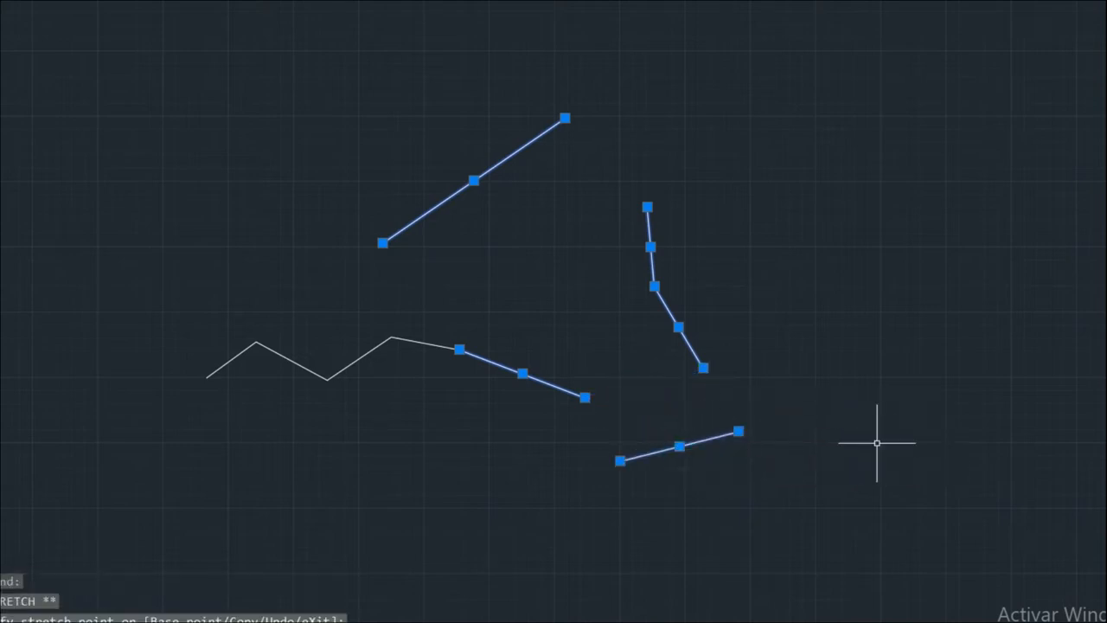
left_click(522, 373)
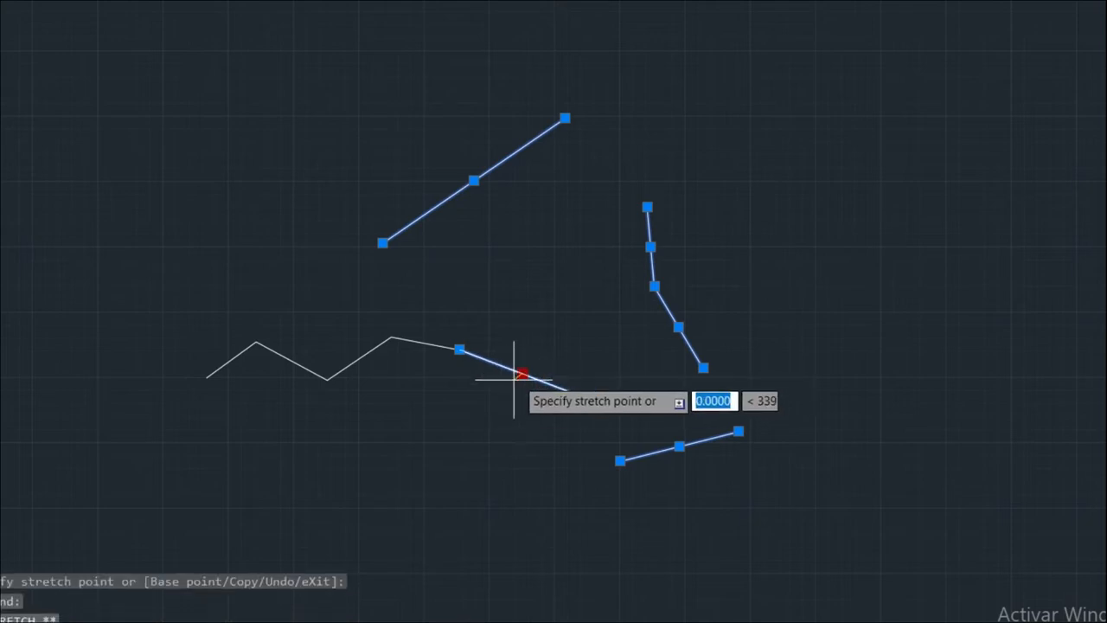
left_click(492, 430)
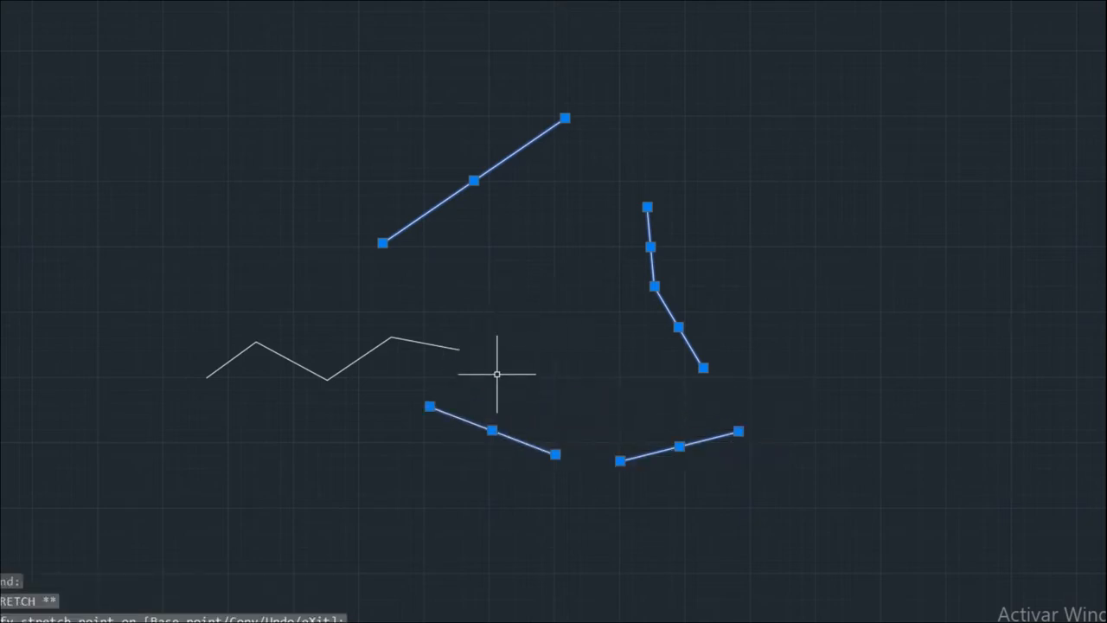
Move the right piece's shared vertex up-right, reshaping both of its segments.
left_click(655, 286)
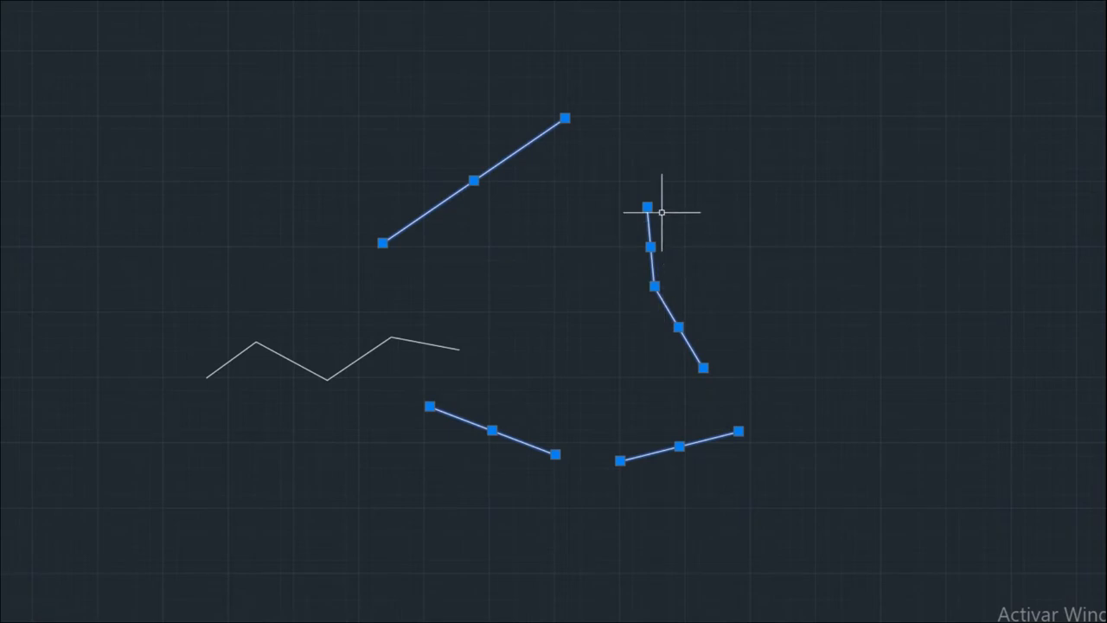
mouse_move(655, 287)
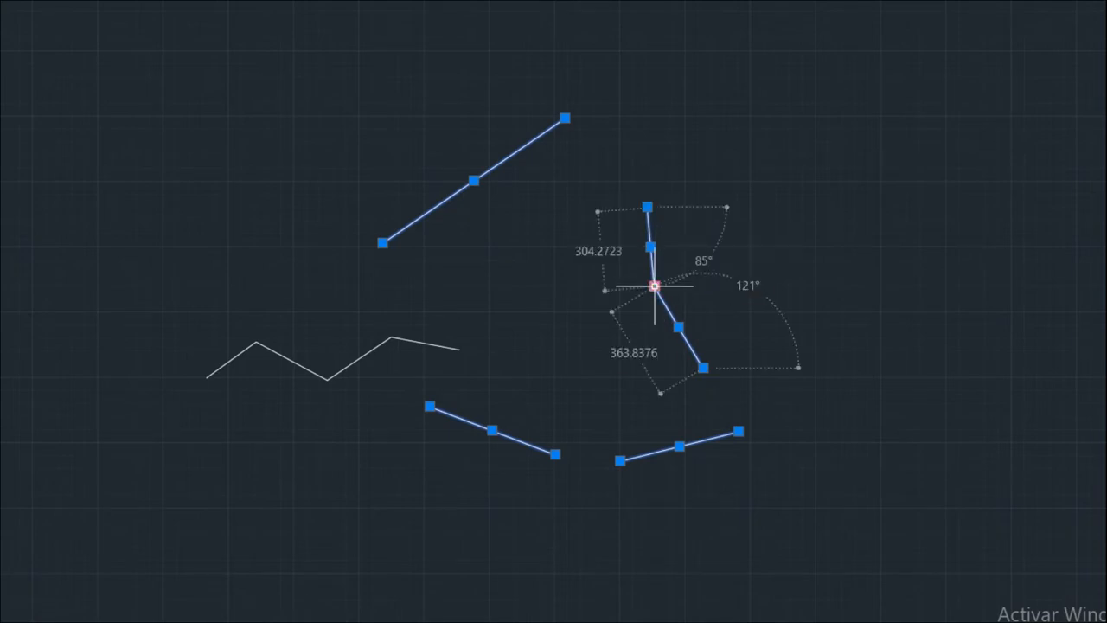
left_click(654, 287)
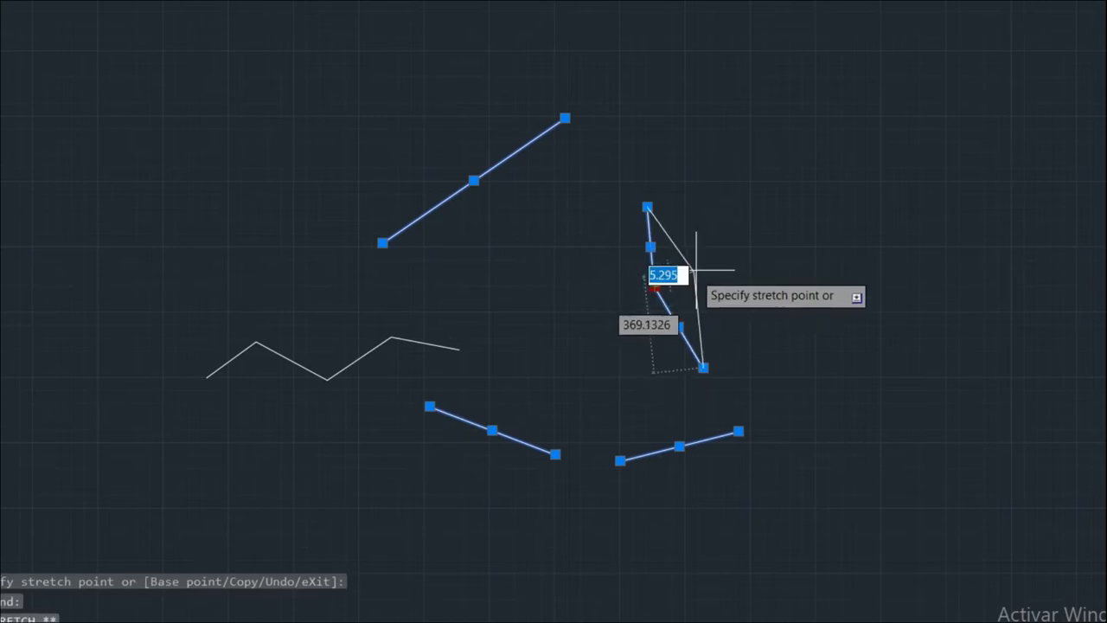
left_click(784, 231)
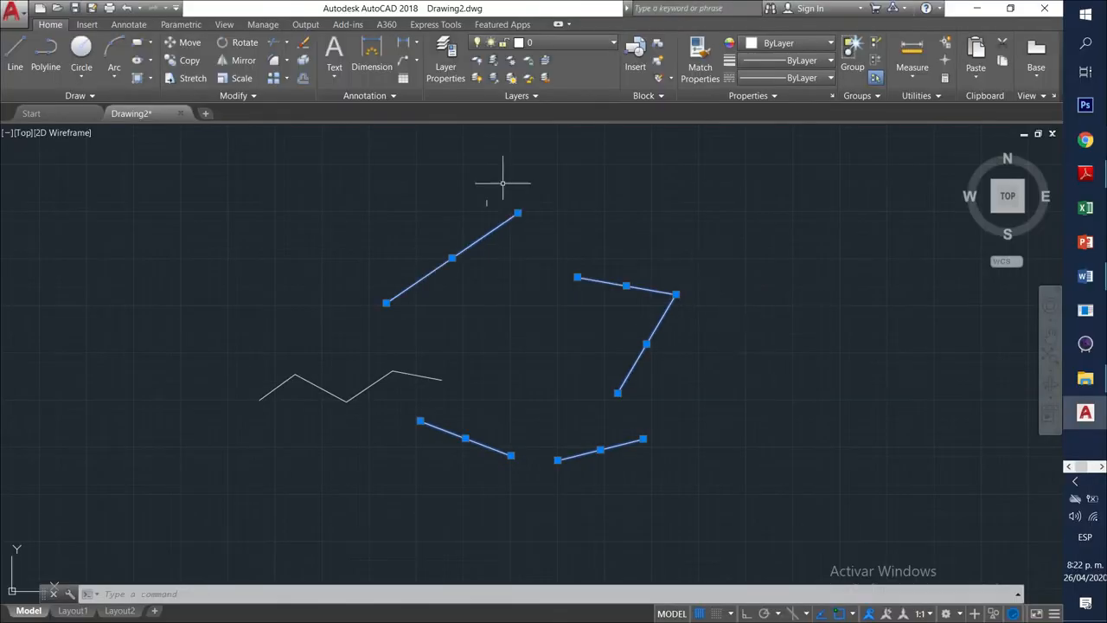
Start the Polyline command and zoom and pan to open space beside the line pieces.
left_click(42, 58)
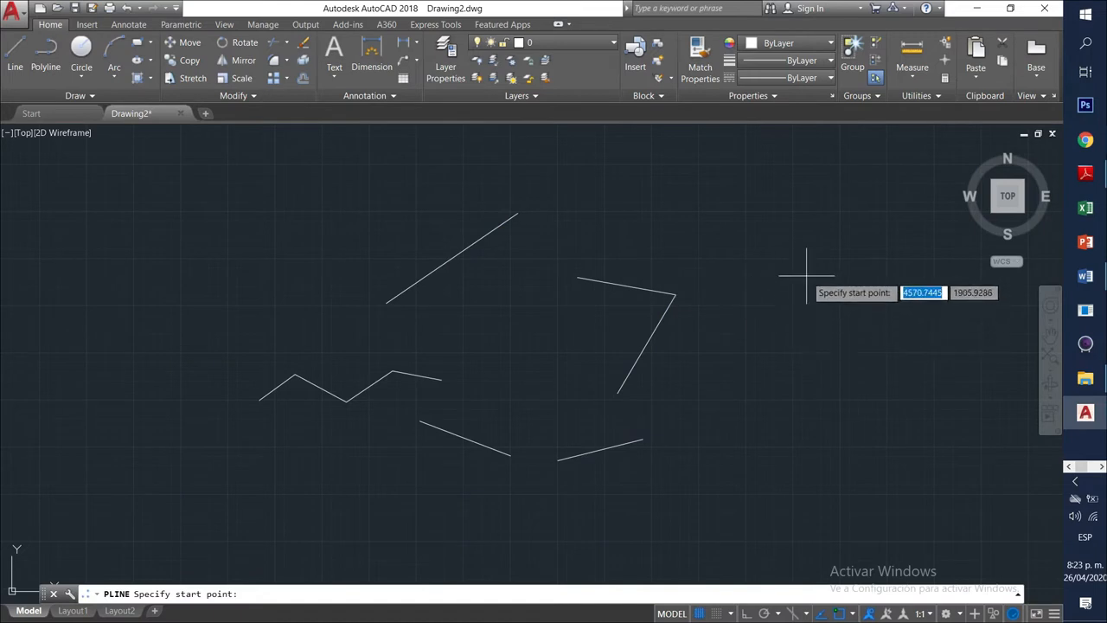
scroll(798, 307, "down", 4)
mouse_move(796, 315)
middle_mouse_down()
mouse_move(592, 304)
mouse_move(381, 334)
middle_mouse_up()
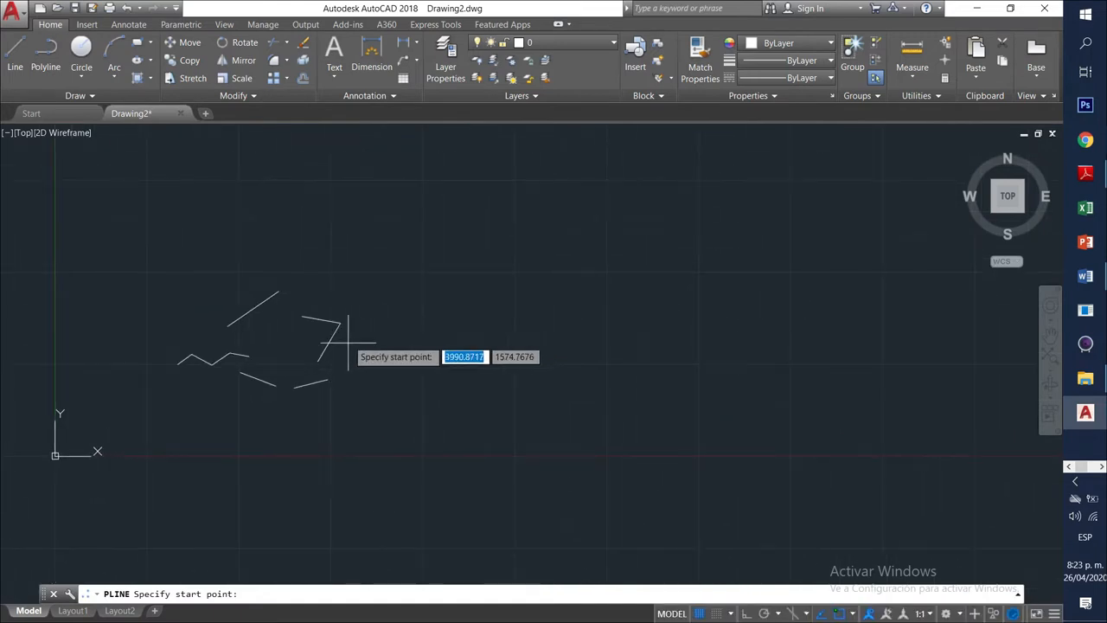
scroll(366, 327, "up", 5)
scroll(366, 329, "down", 3)
middle_click_drag(391, 363, 620, 355)
scroll(441, 320, "up", 4)
scroll(440, 327, "down", 6)
scroll(438, 328, "down", 2)
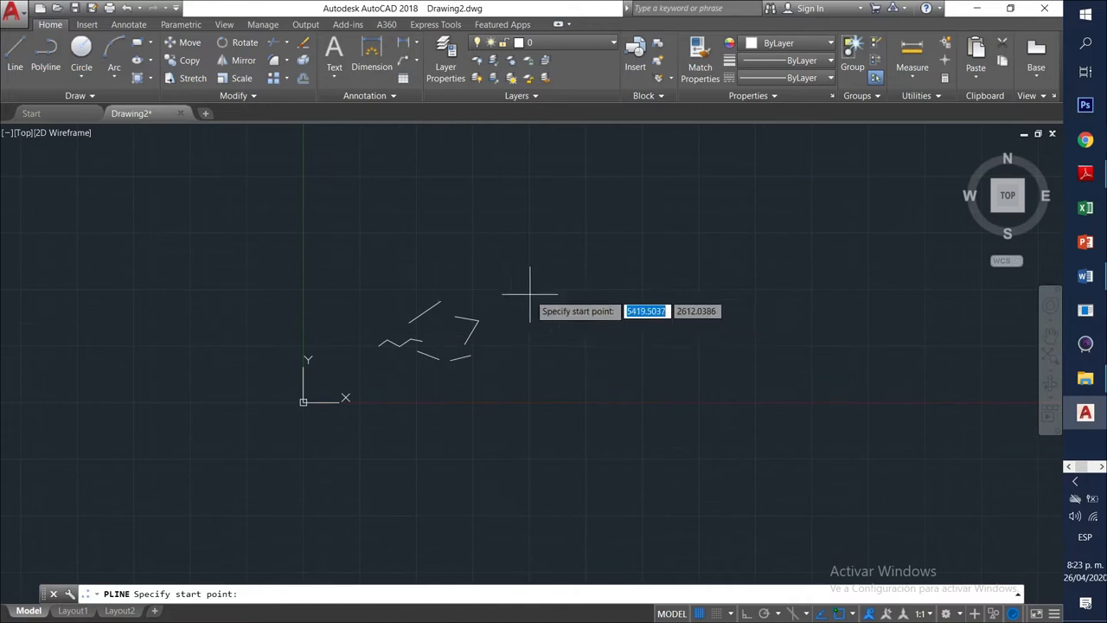
scroll(796, 212, "up", 3)
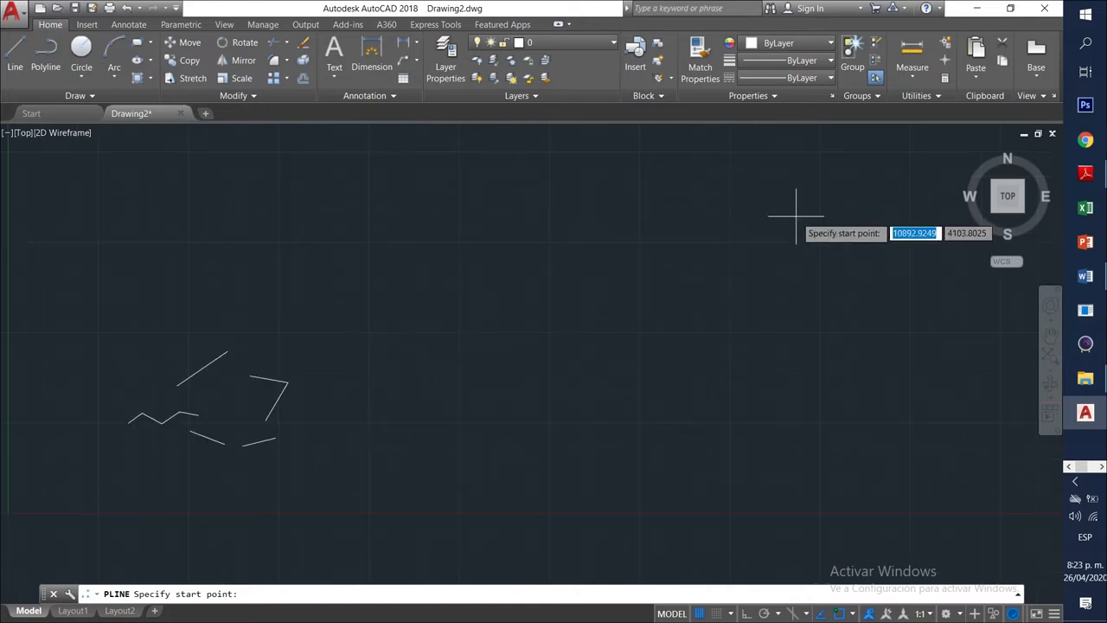
scroll(797, 212, "down", 3)
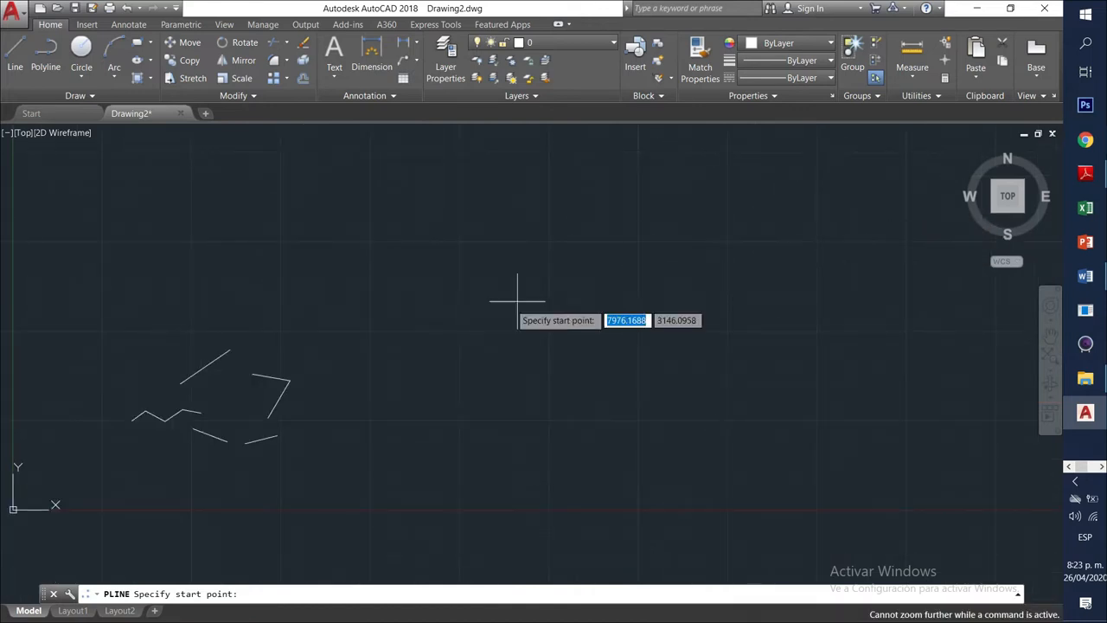
scroll(289, 372, "up", 4)
scroll(314, 321, "up", 1)
scroll(334, 317, "down", 5)
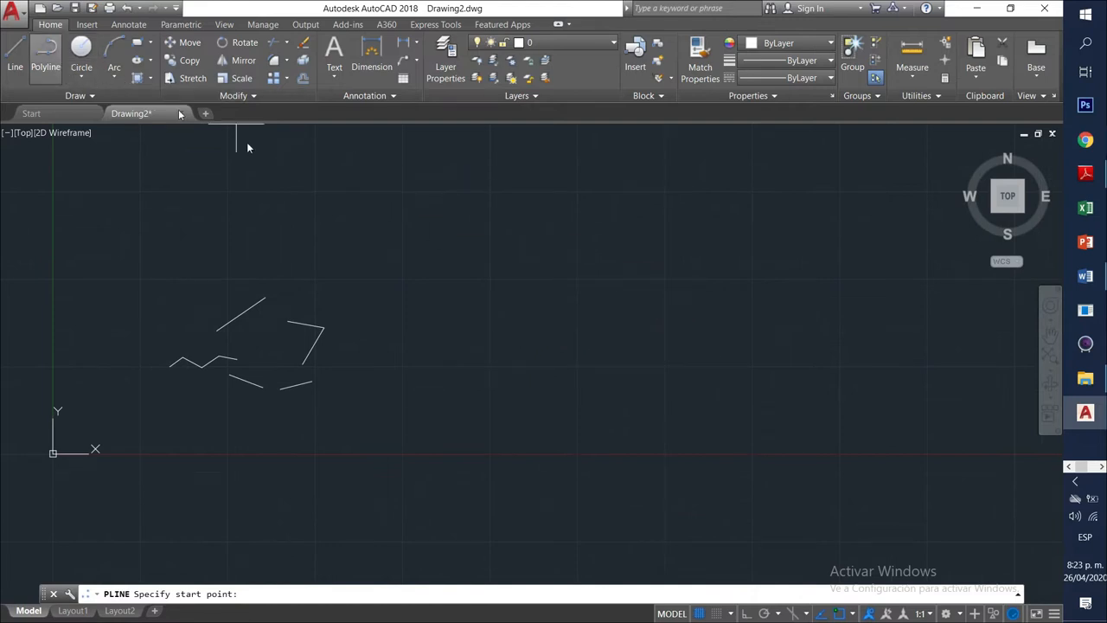
Draw a seven-segment open hook-shaped polyline right of the line pieces.
left_click(545, 320)
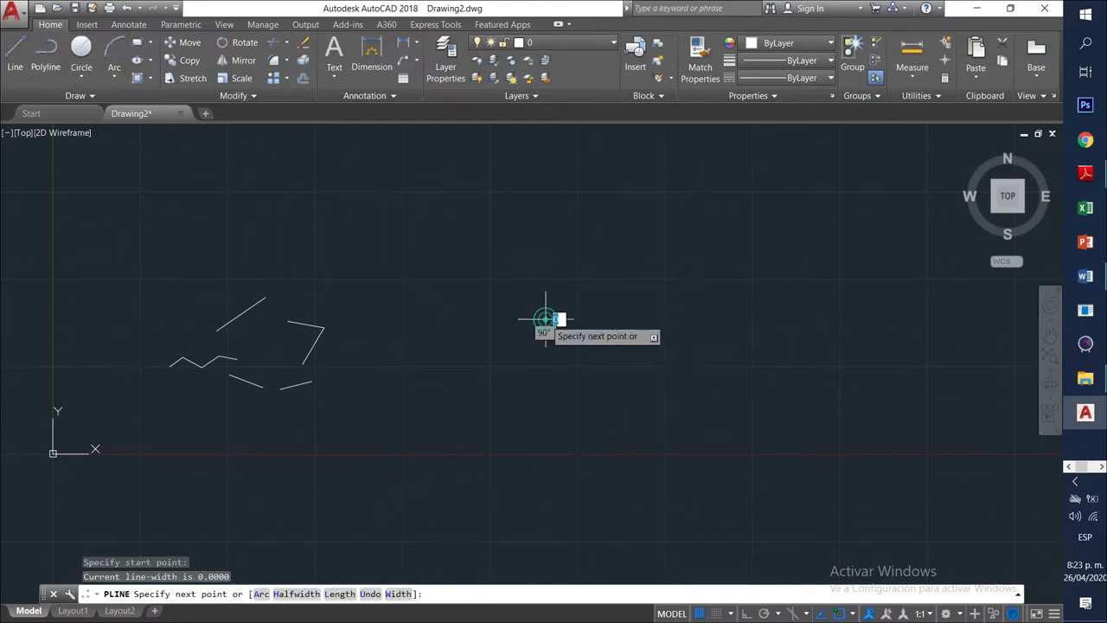
left_click(606, 356)
left_click(541, 399)
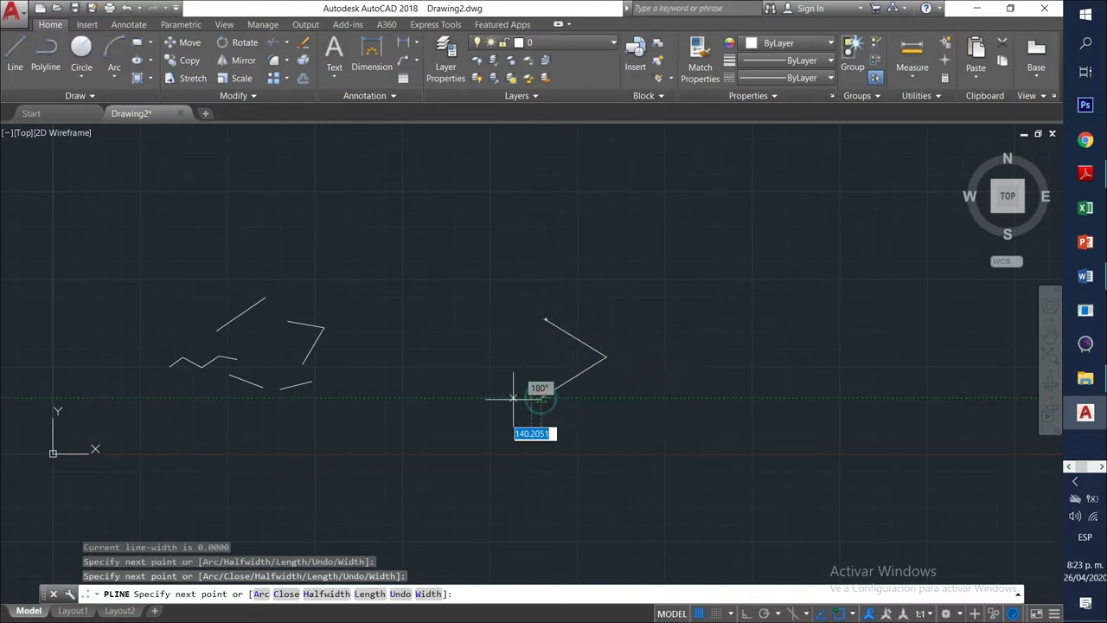
left_click(459, 362)
left_click(472, 307)
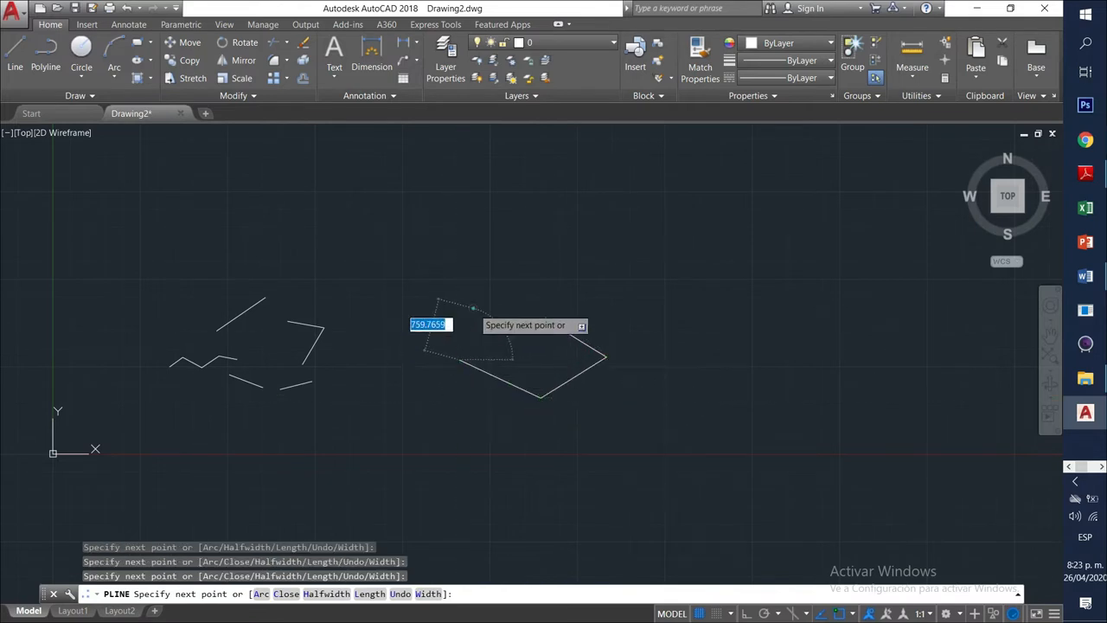
left_click(430, 264)
left_click(476, 249)
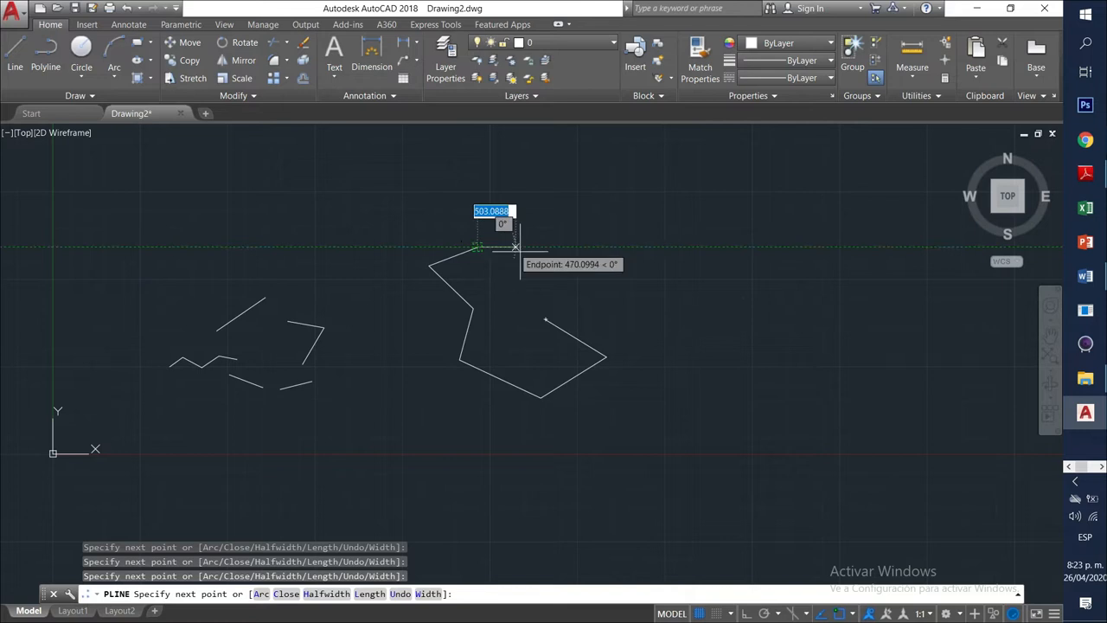
left_click(529, 259)
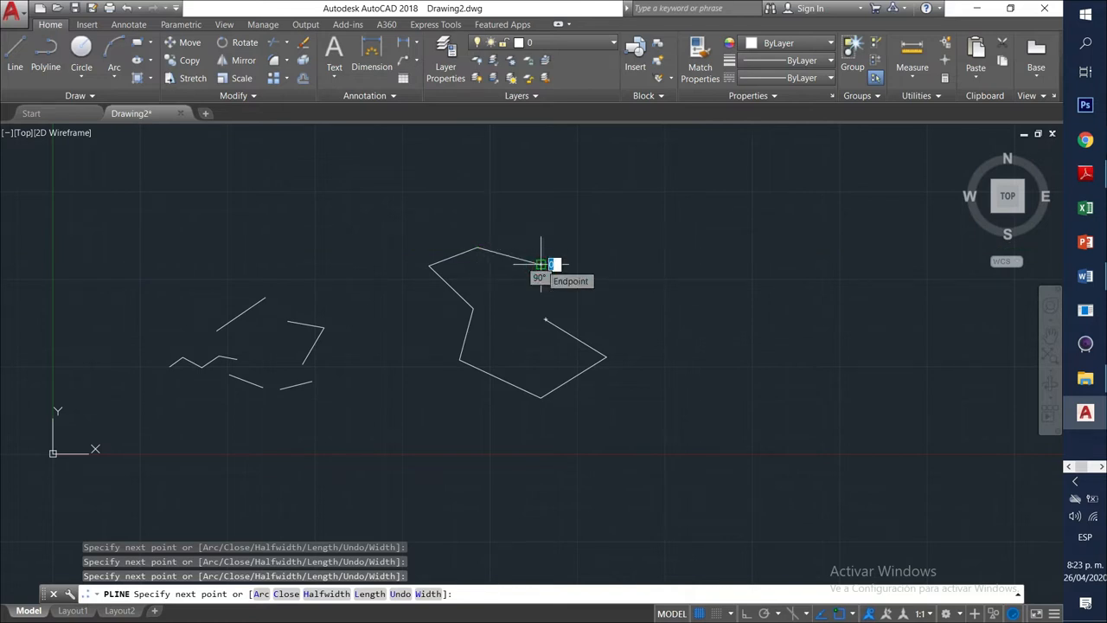
key("Return")
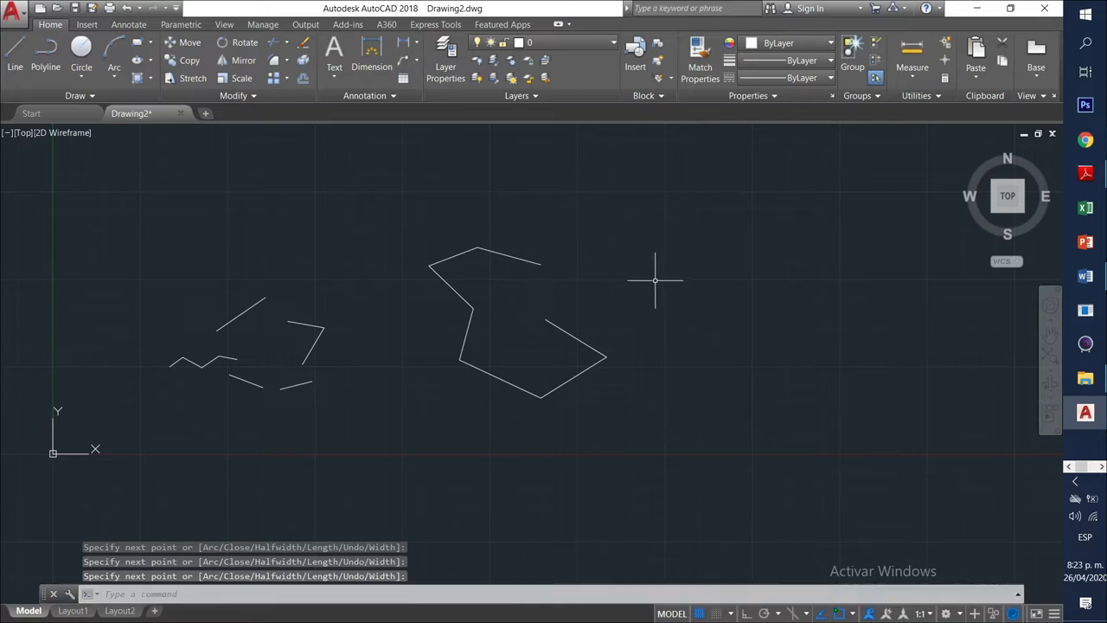
Select and clear the polyline and a short line, then select the polyline to show its grips.
left_click(514, 257)
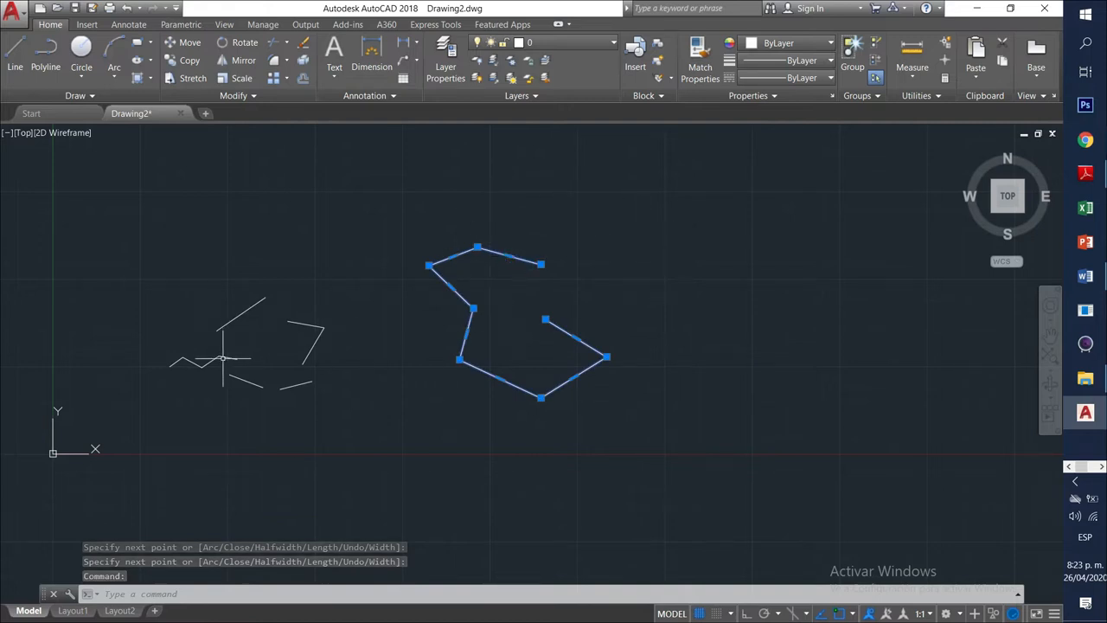
key("Escape")
key("Escape")
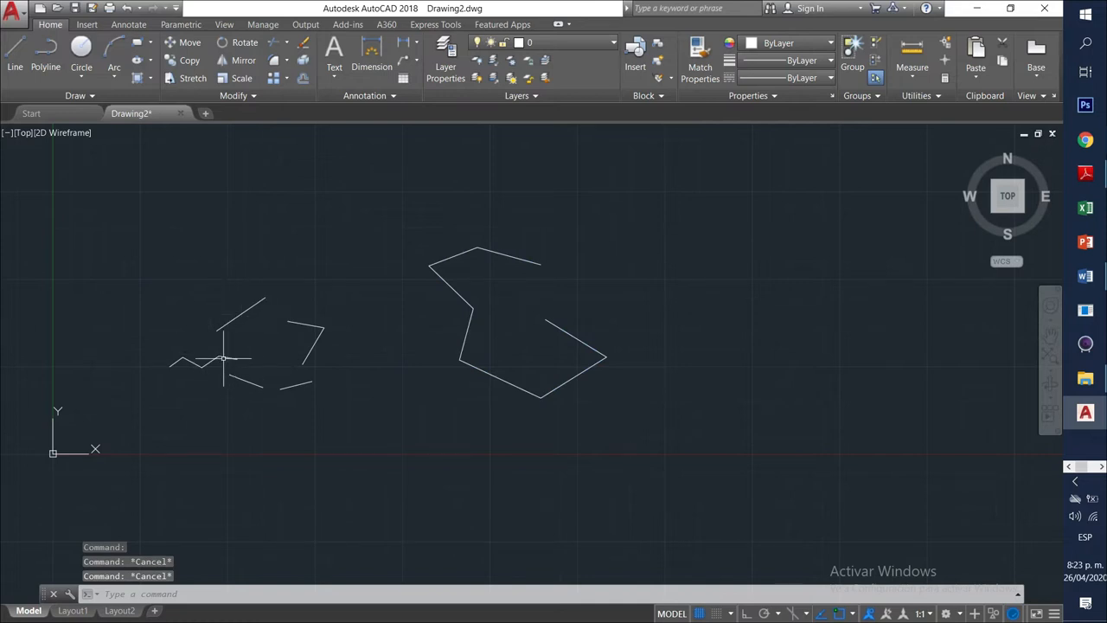
left_click(225, 358)
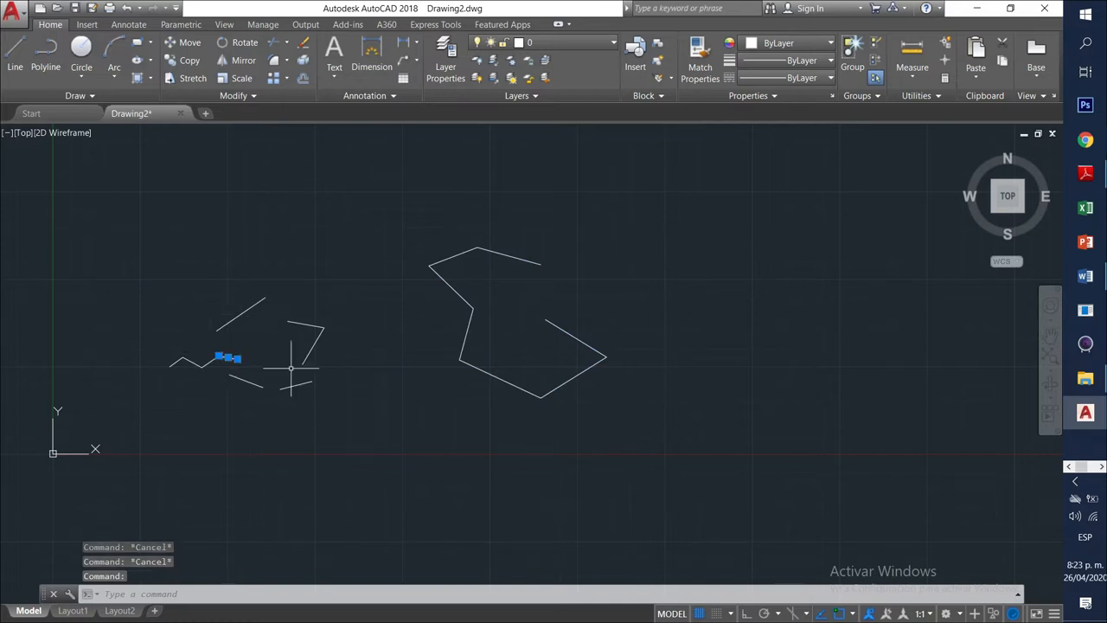
key("Escape")
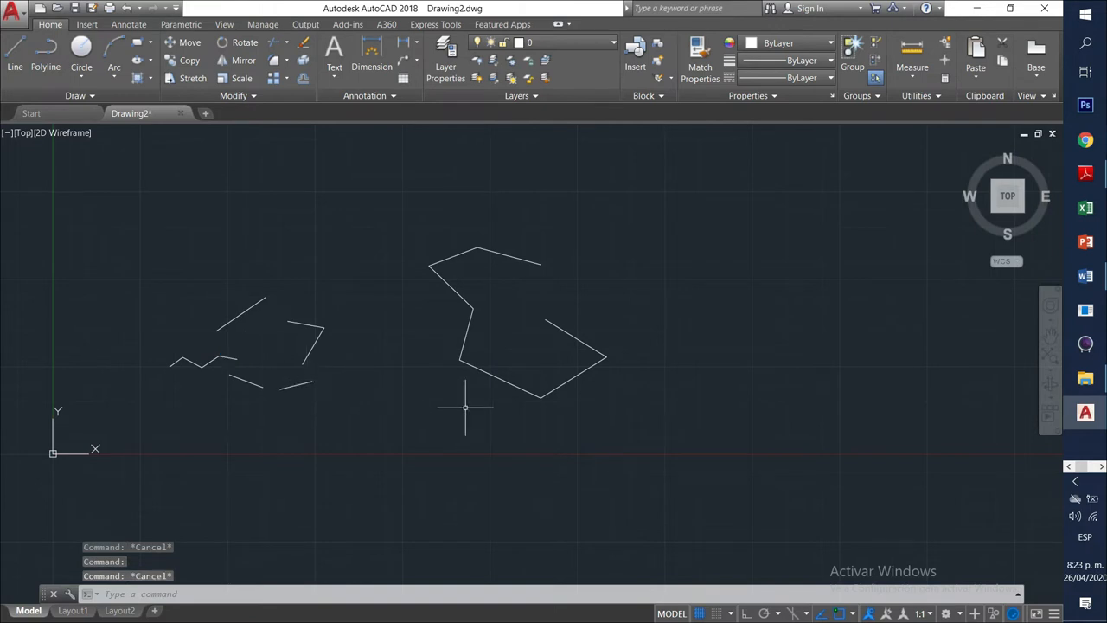
left_click(464, 339)
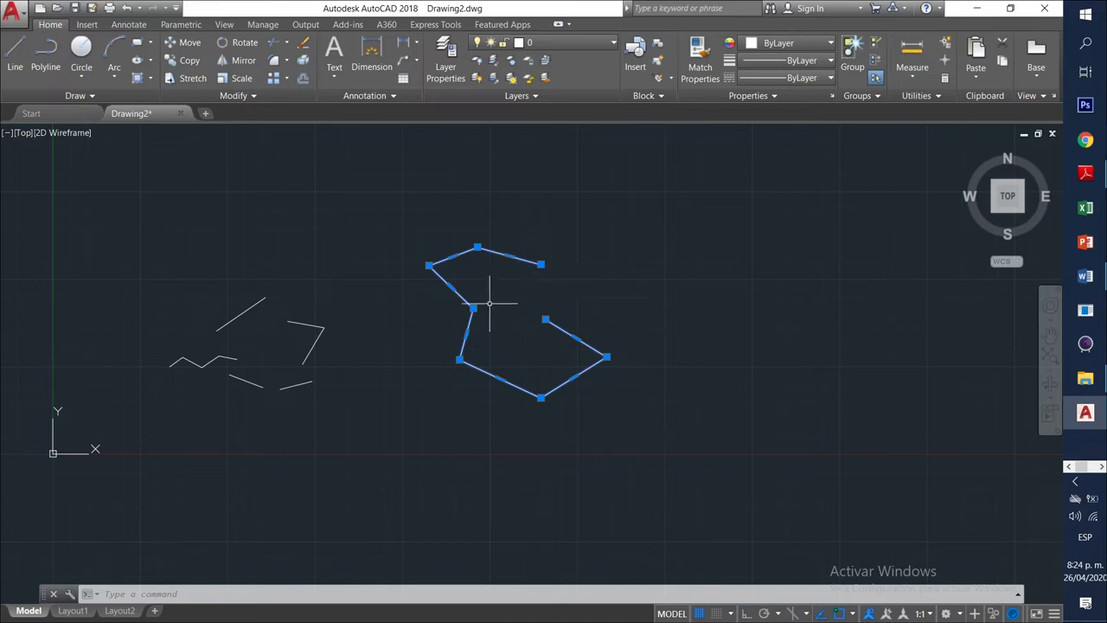
Stretch polyline vertices: a middle one left, the open end up, the bottom up, the top into a V.
scroll(489, 303, "up", 5)
scroll(476, 314, "down", 2)
left_click(423, 320)
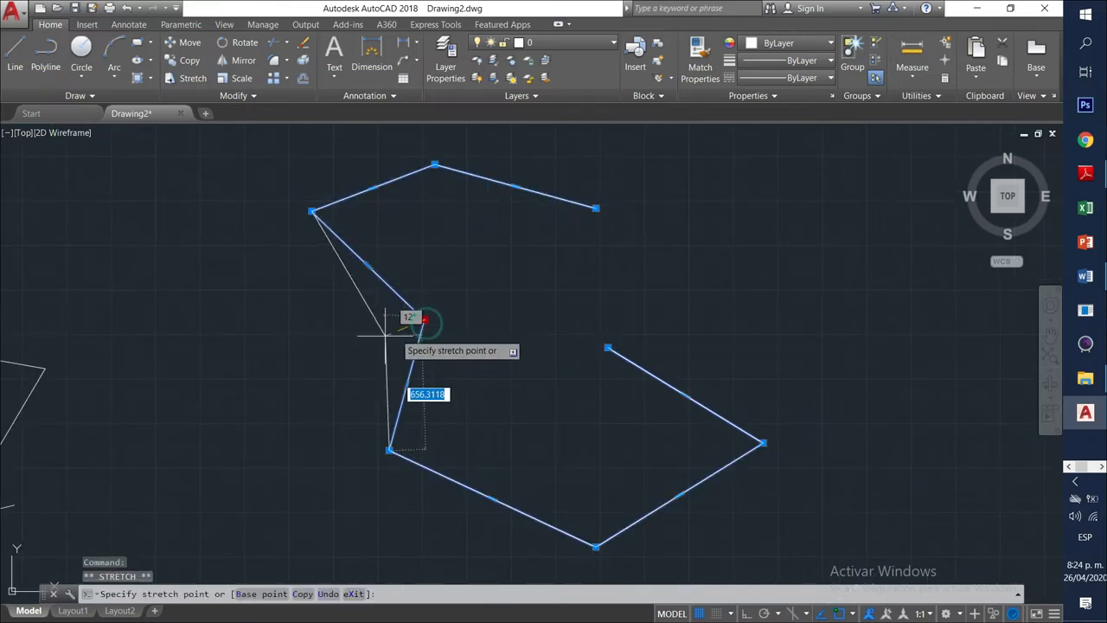
left_click(286, 344)
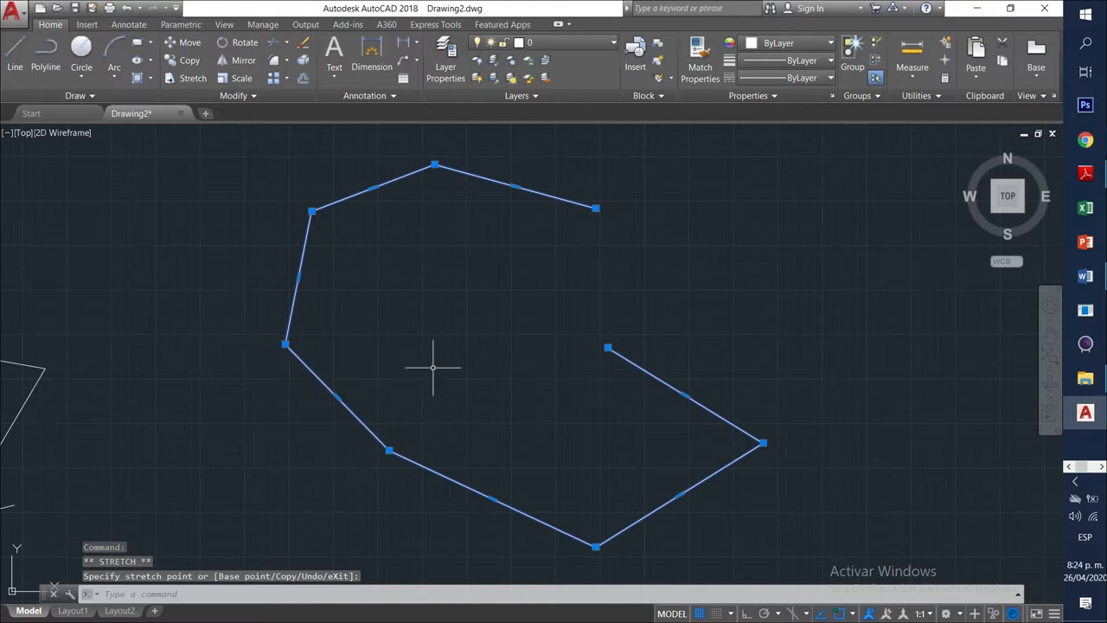
left_click(608, 348)
left_click(767, 318)
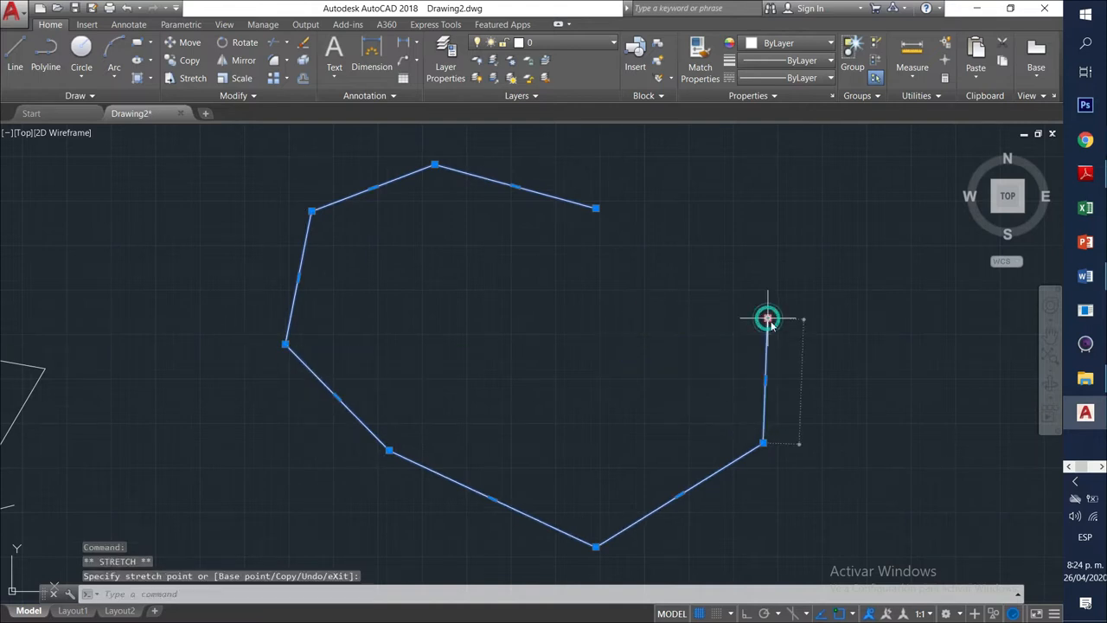
left_click(597, 545)
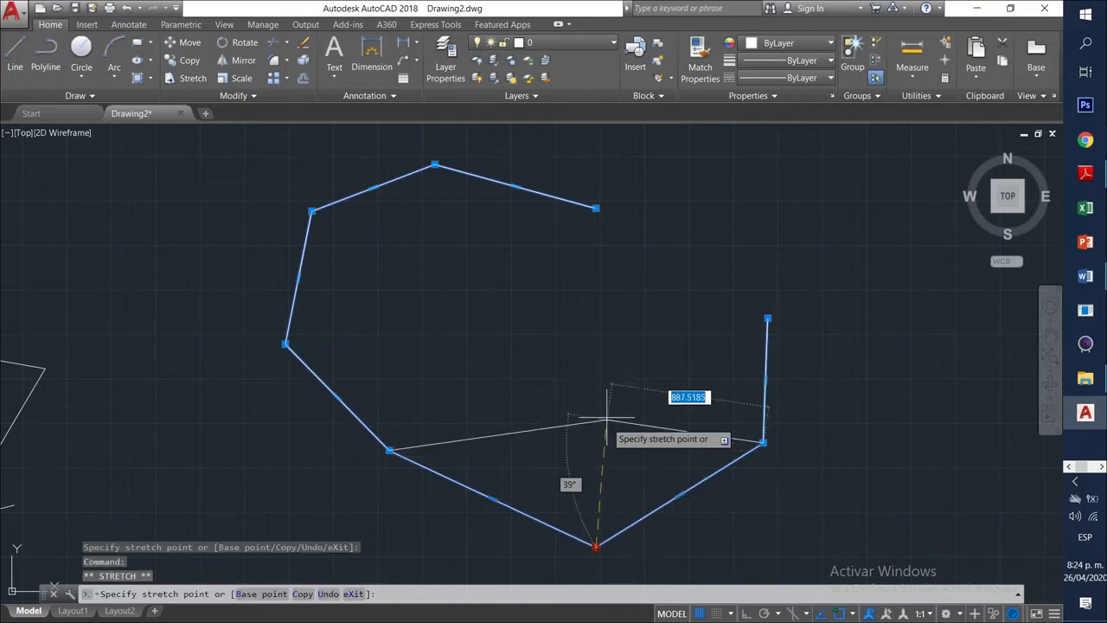
left_click(607, 413)
left_click(436, 164)
left_click(456, 246)
Reposition the top-left, bottom-left and left vertices, then shift the vertical and lower sides right.
left_click(383, 276)
left_click(390, 450)
left_click(482, 381)
left_click(286, 344)
left_click(447, 344)
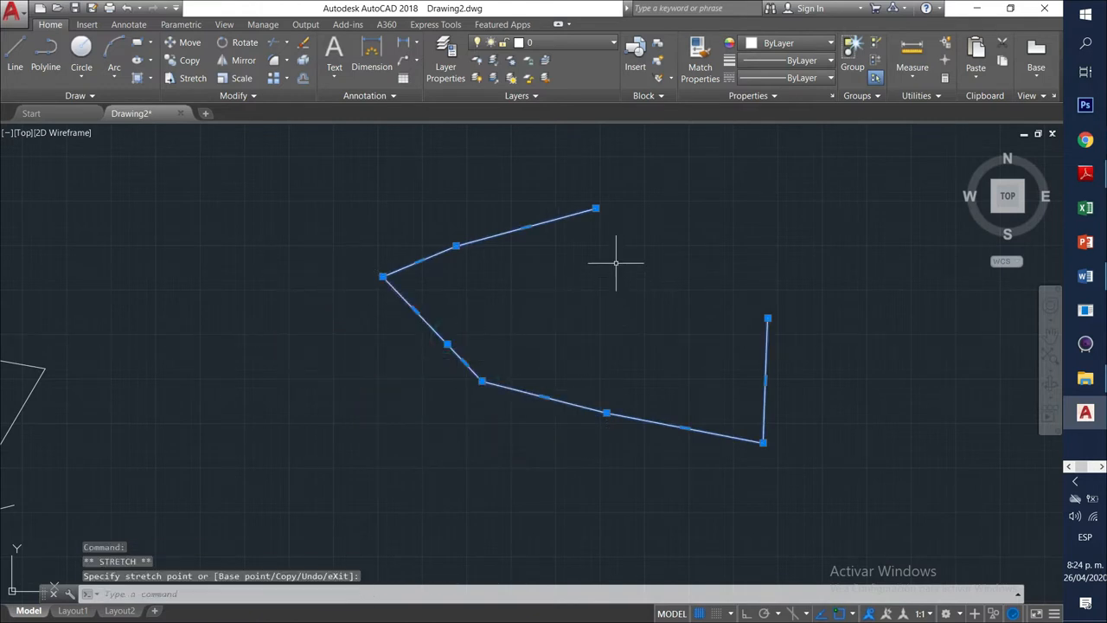
left_click(767, 318)
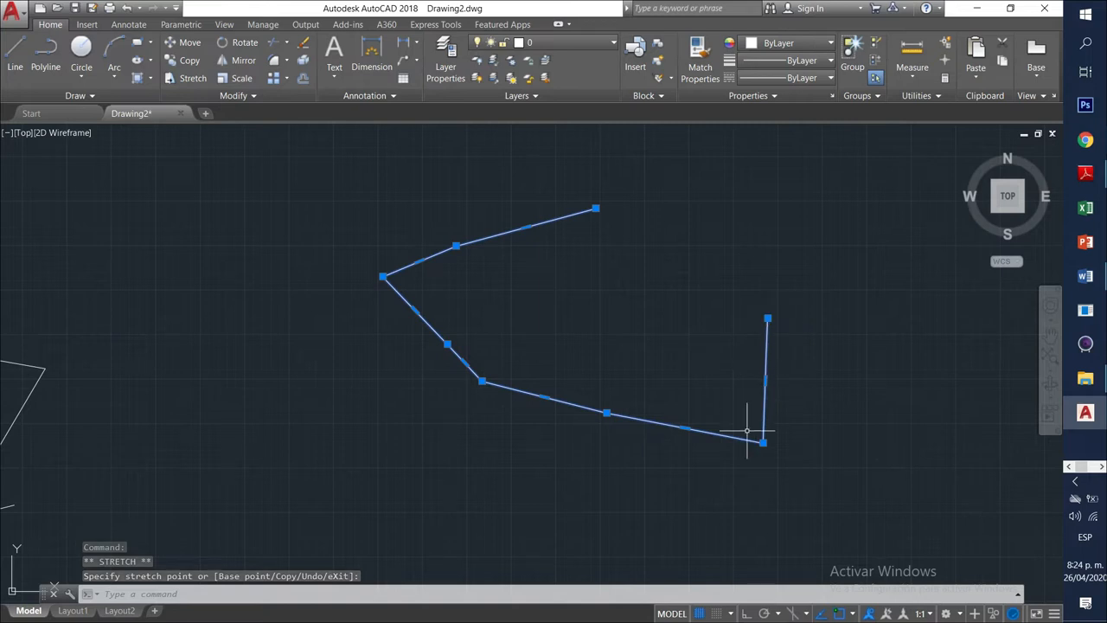
left_click(766, 381)
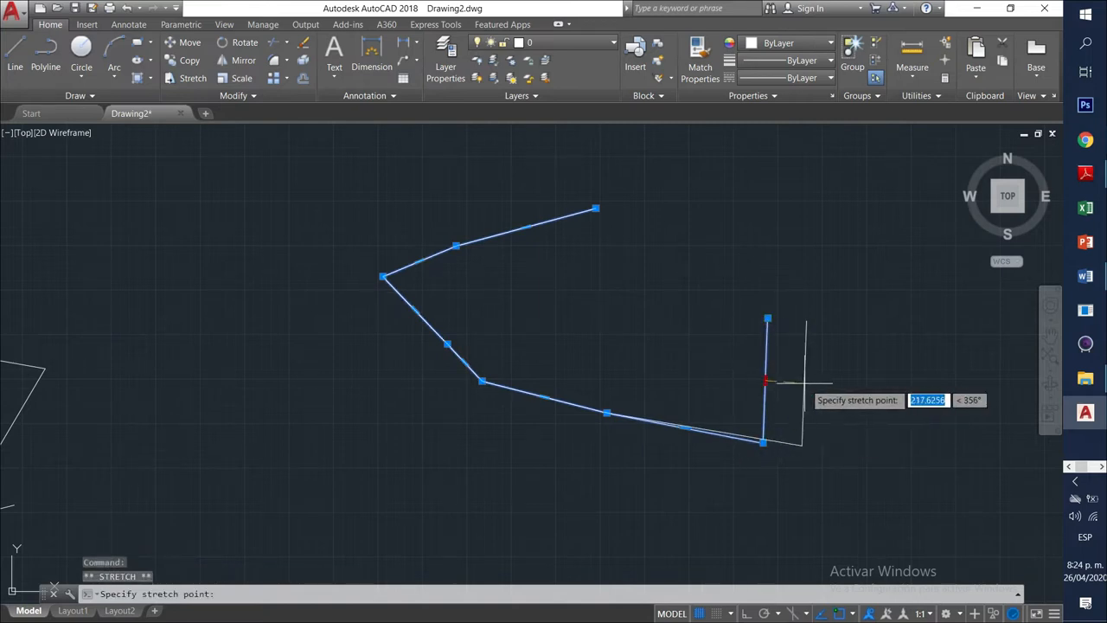
left_click(807, 384)
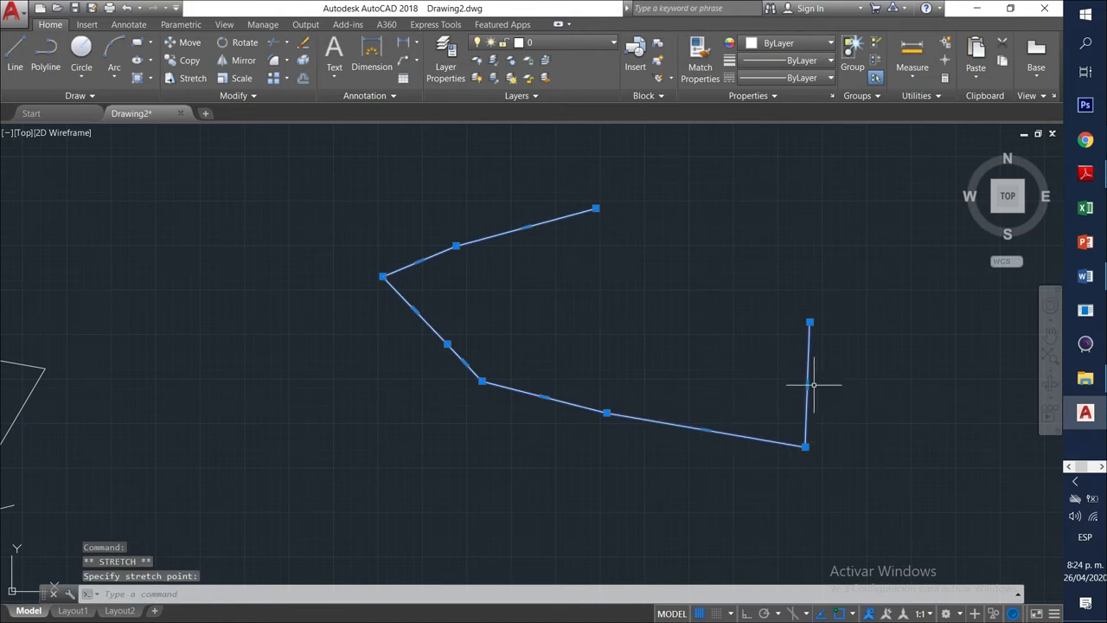
left_click(873, 391)
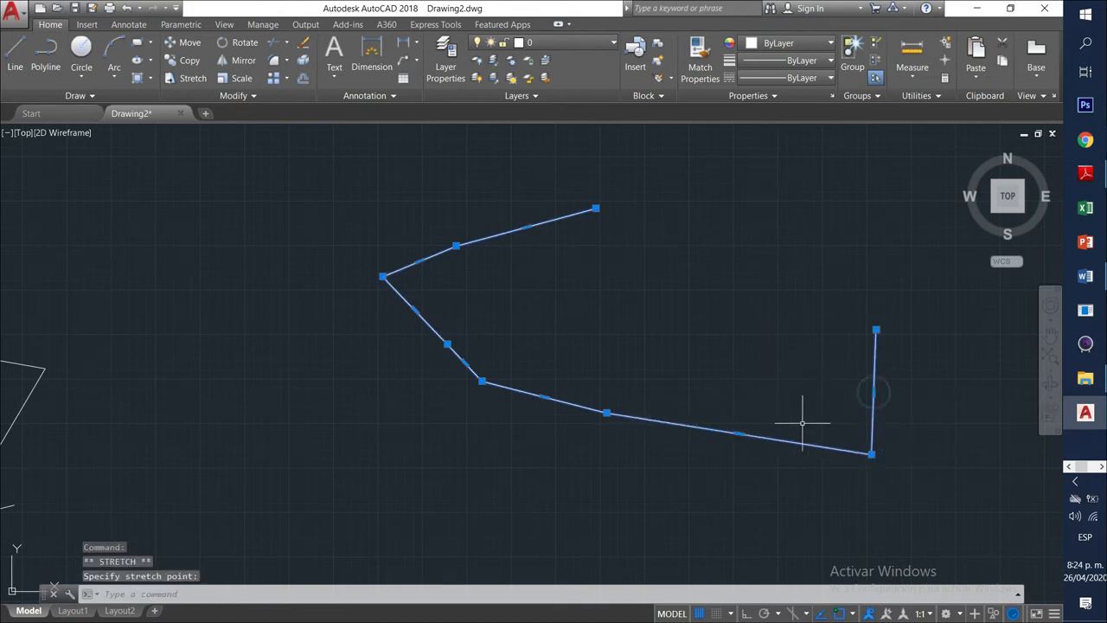
left_click(739, 433)
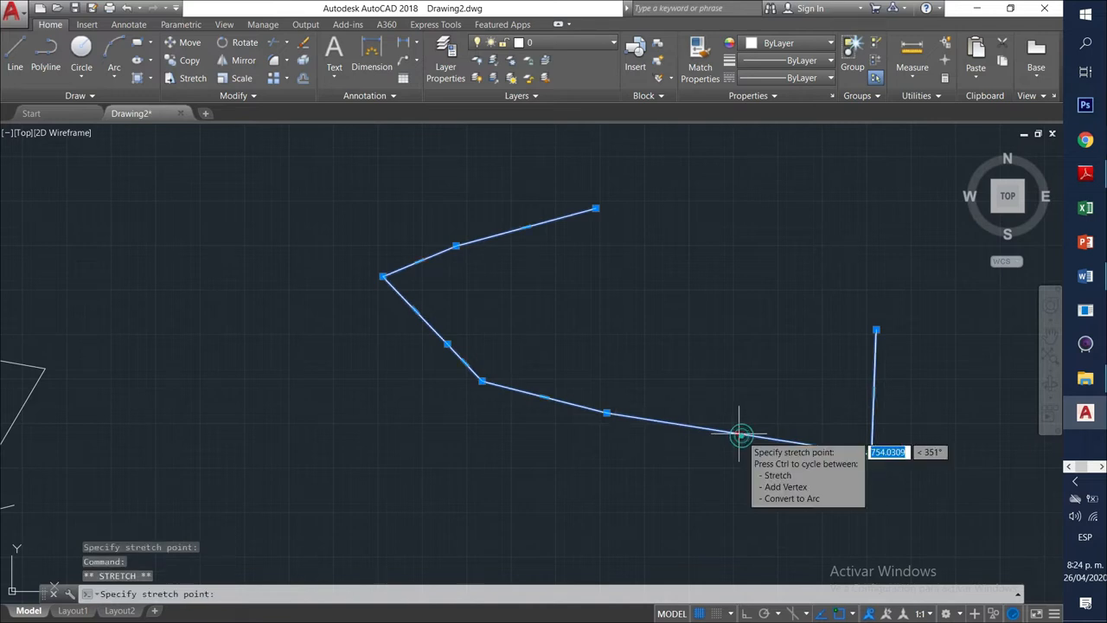
left_click(771, 384)
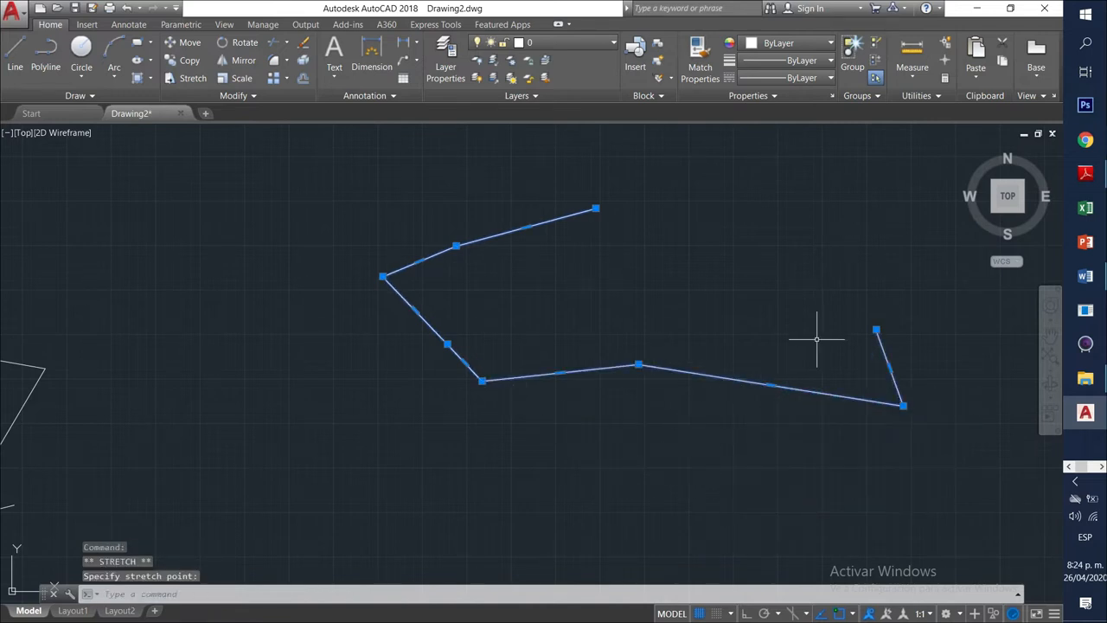
left_click(1075, 485)
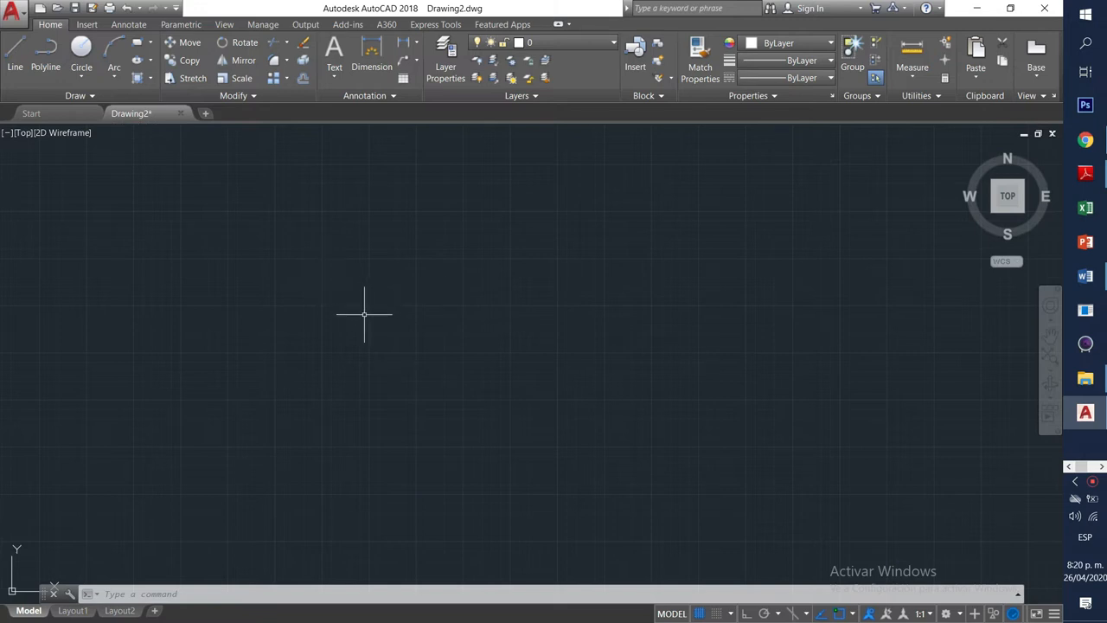
Draw an eight-segment line chain from a long top edge down into a leftward zigzag.
left_click(17, 51)
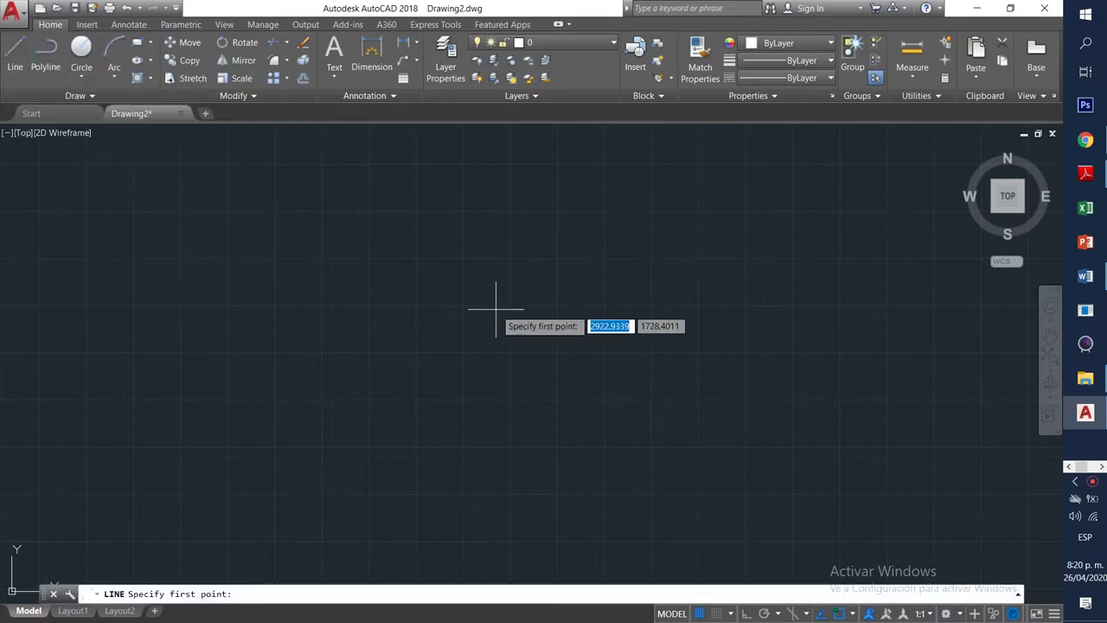
left_click(386, 304)
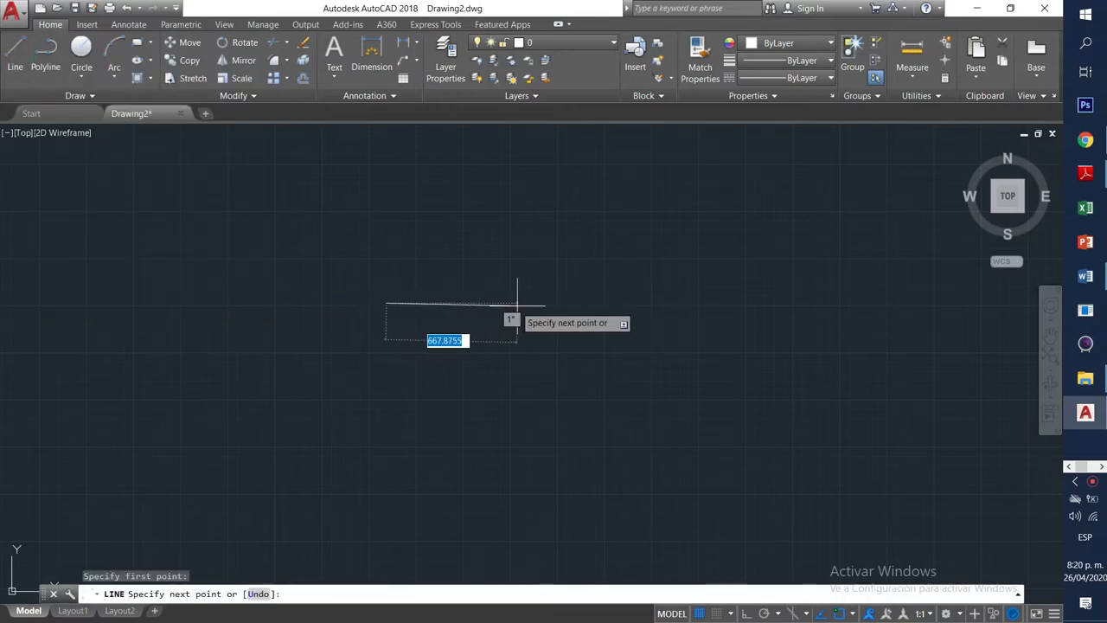
left_click(578, 278)
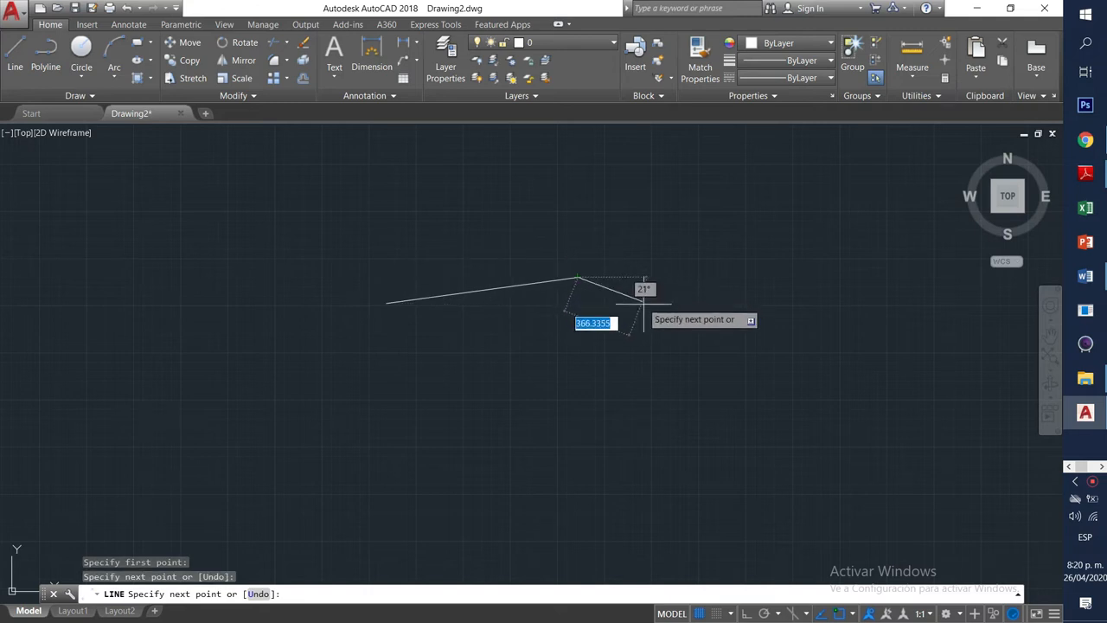
left_click(650, 315)
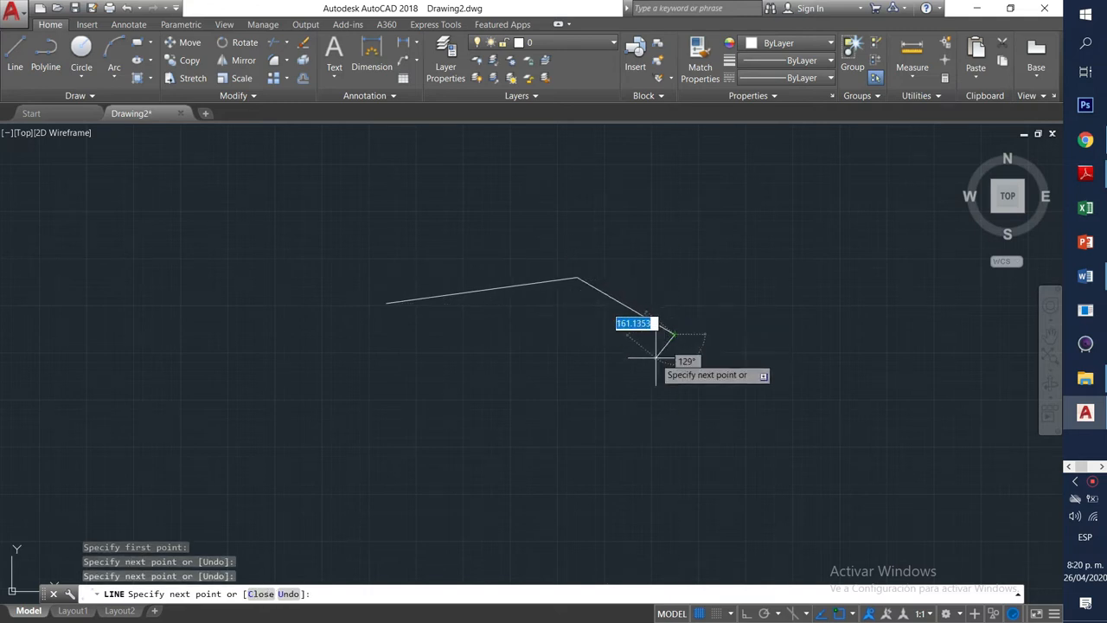
left_click(618, 392)
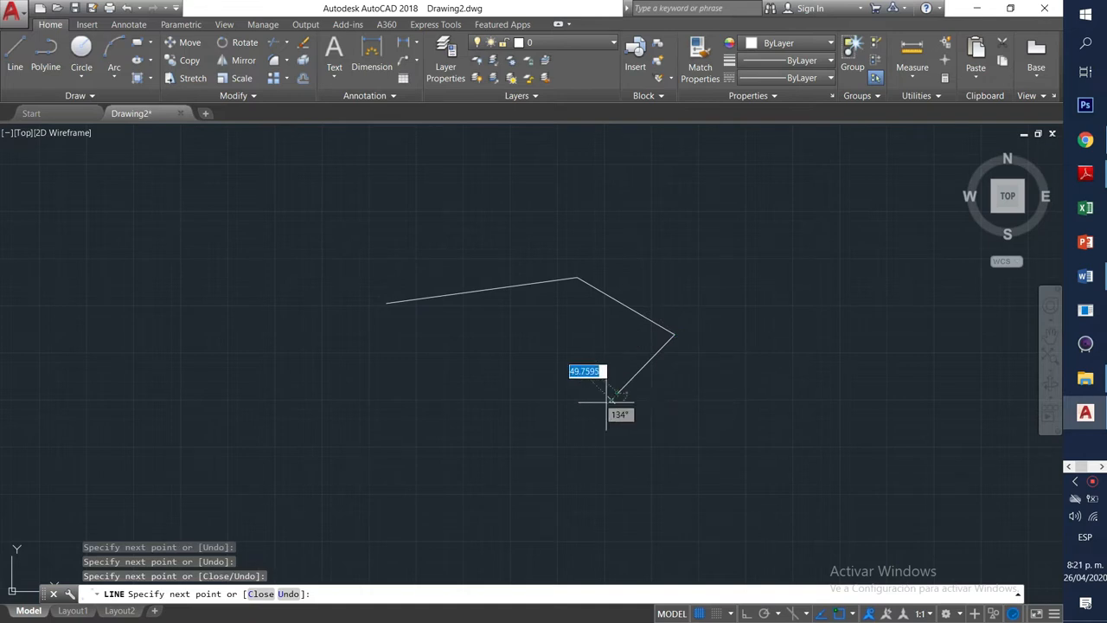
left_click(532, 414)
left_click(418, 373)
left_click(392, 370)
left_click(346, 400)
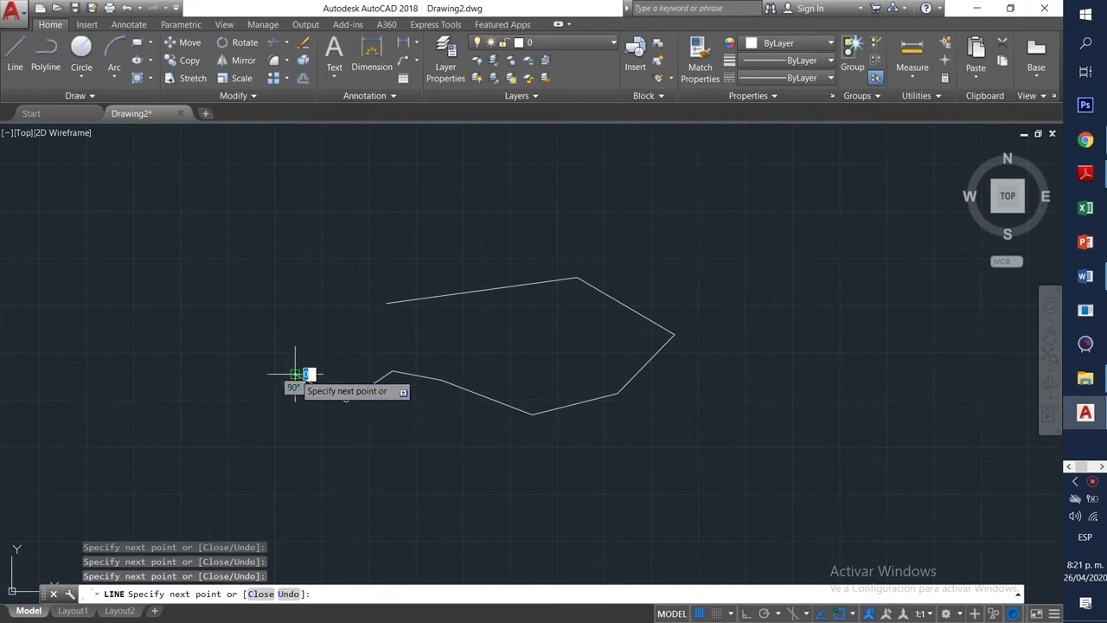
left_click(295, 374)
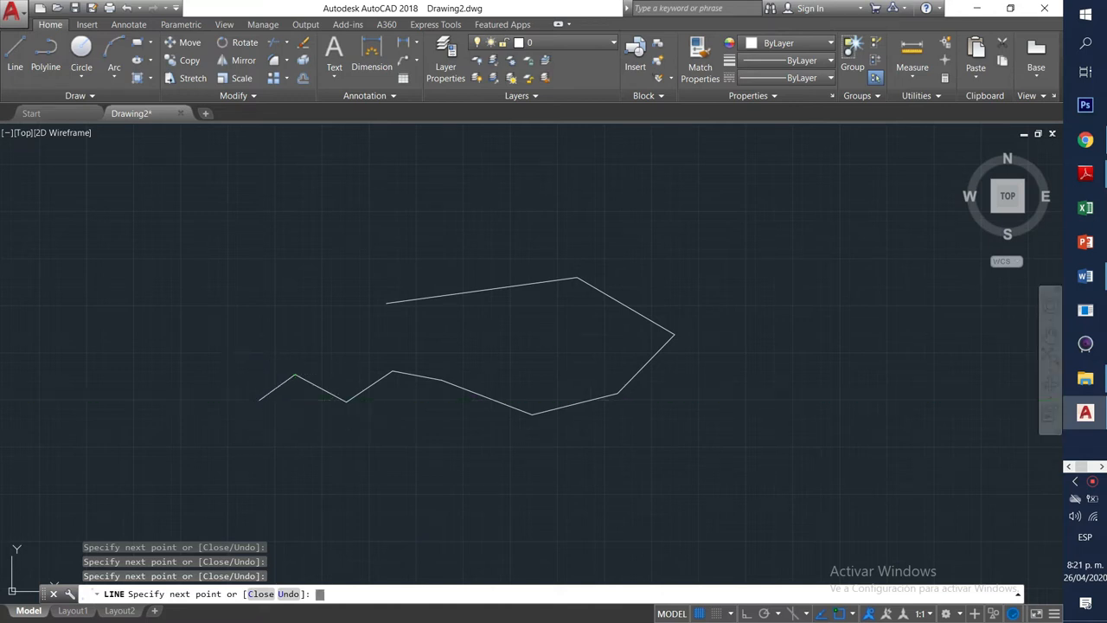
key("Return")
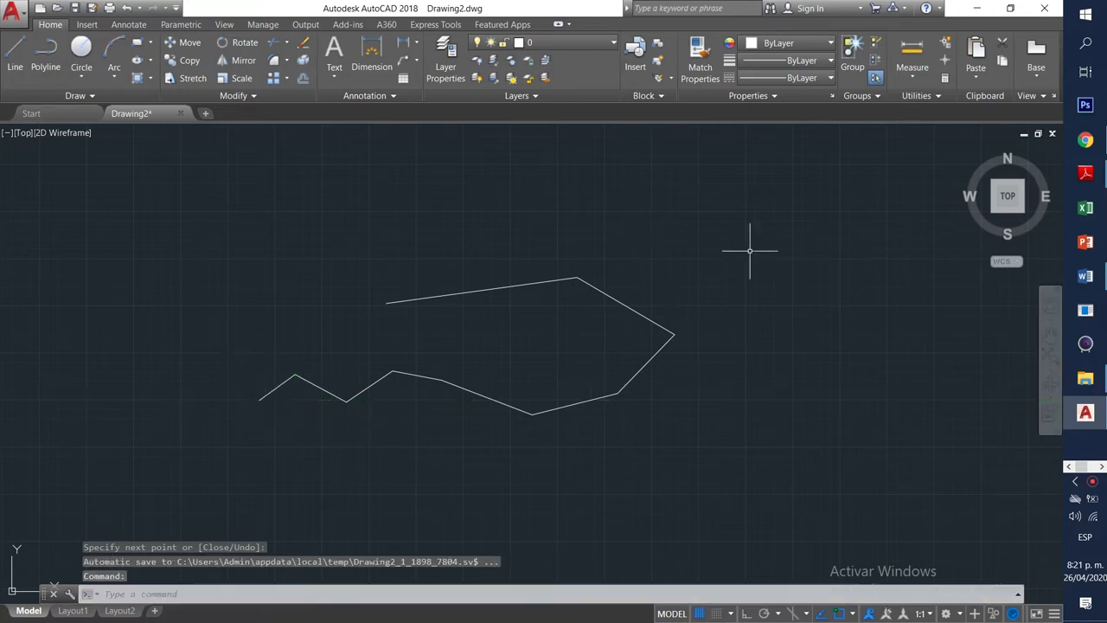
left_click(500, 288)
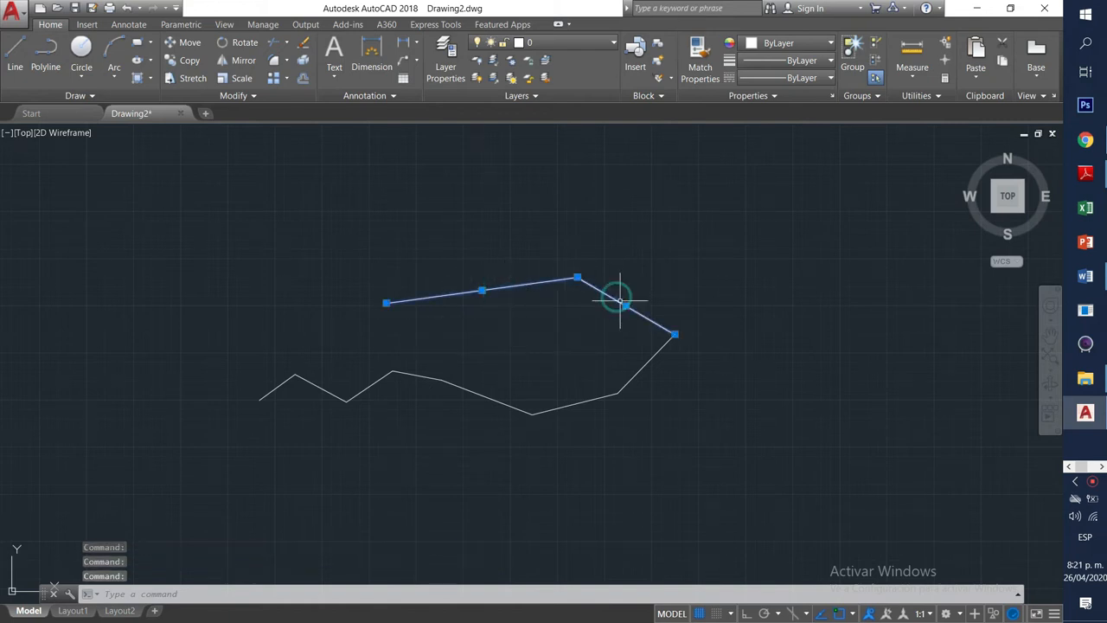
left_click(645, 363)
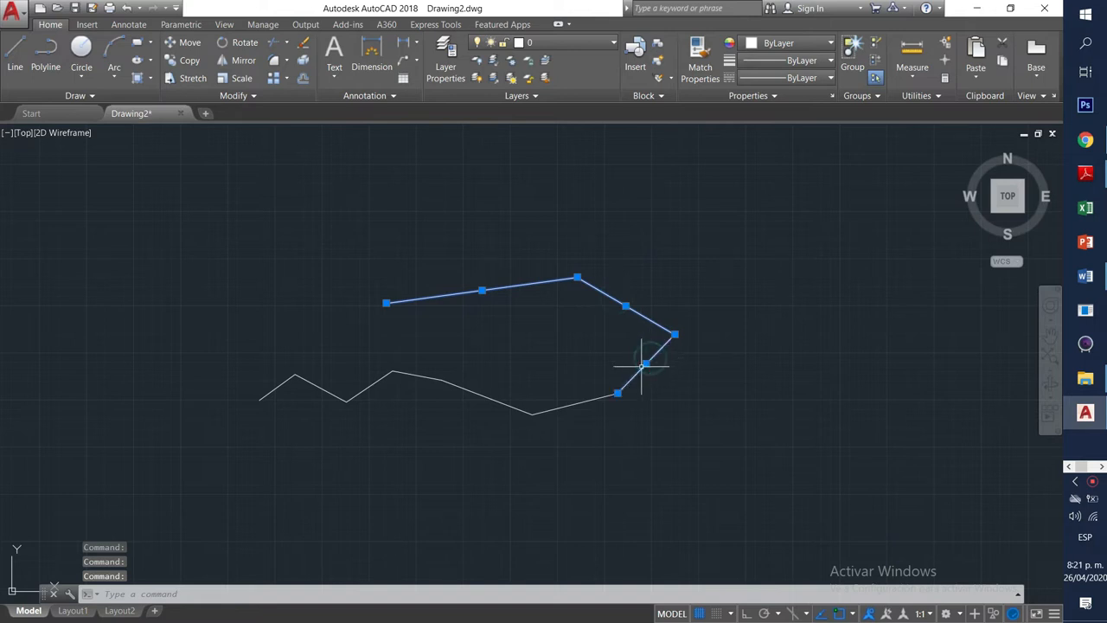
left_click(591, 400)
left_click(480, 395)
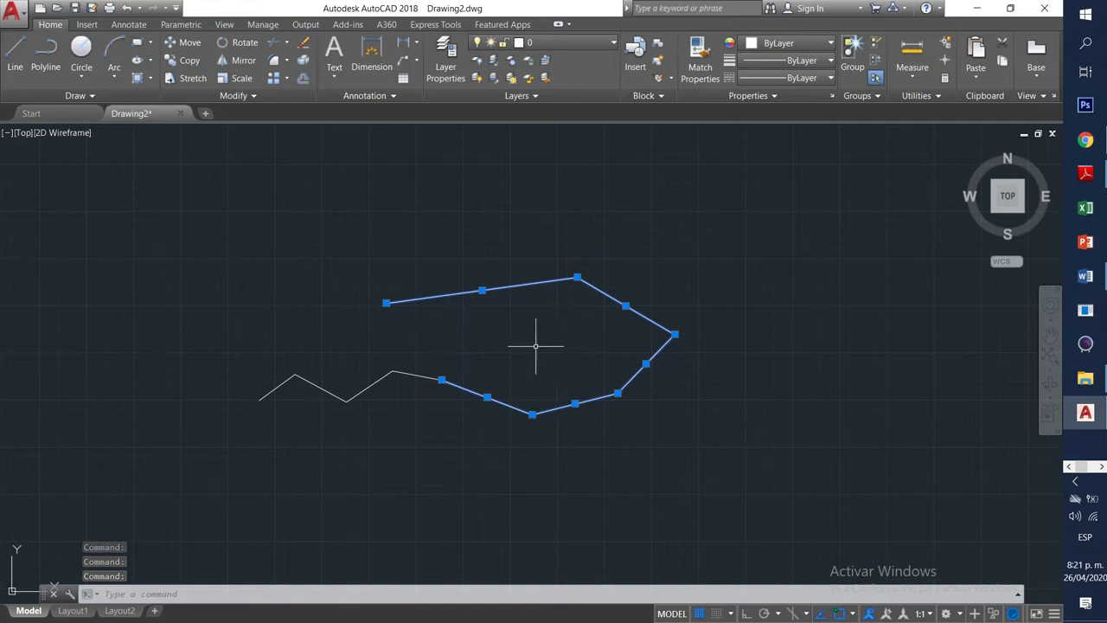
left_click(637, 234)
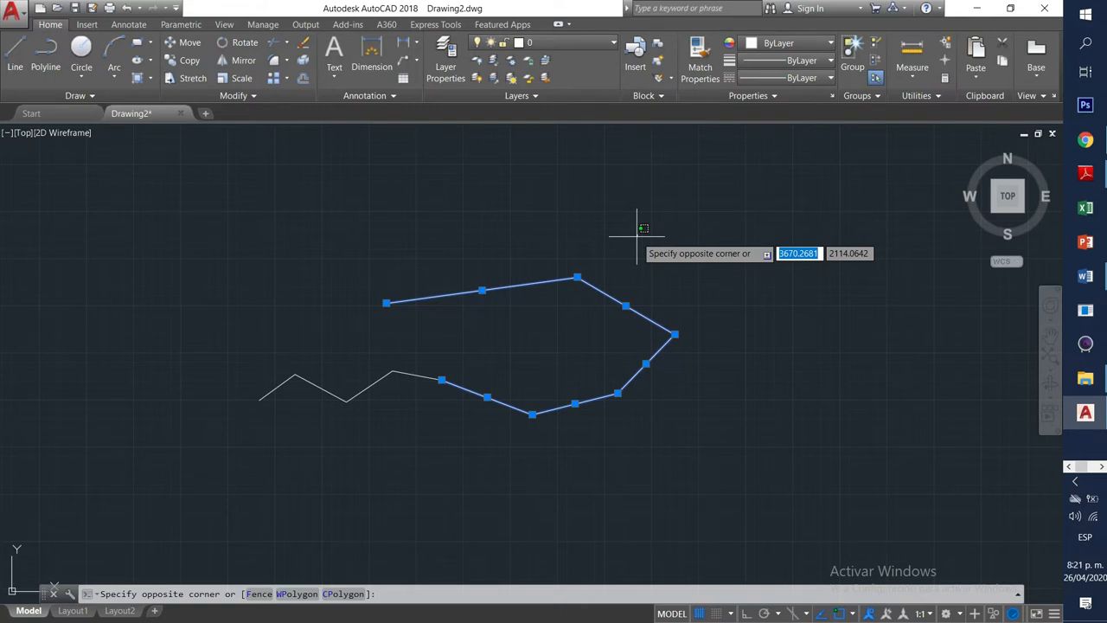
key("Escape")
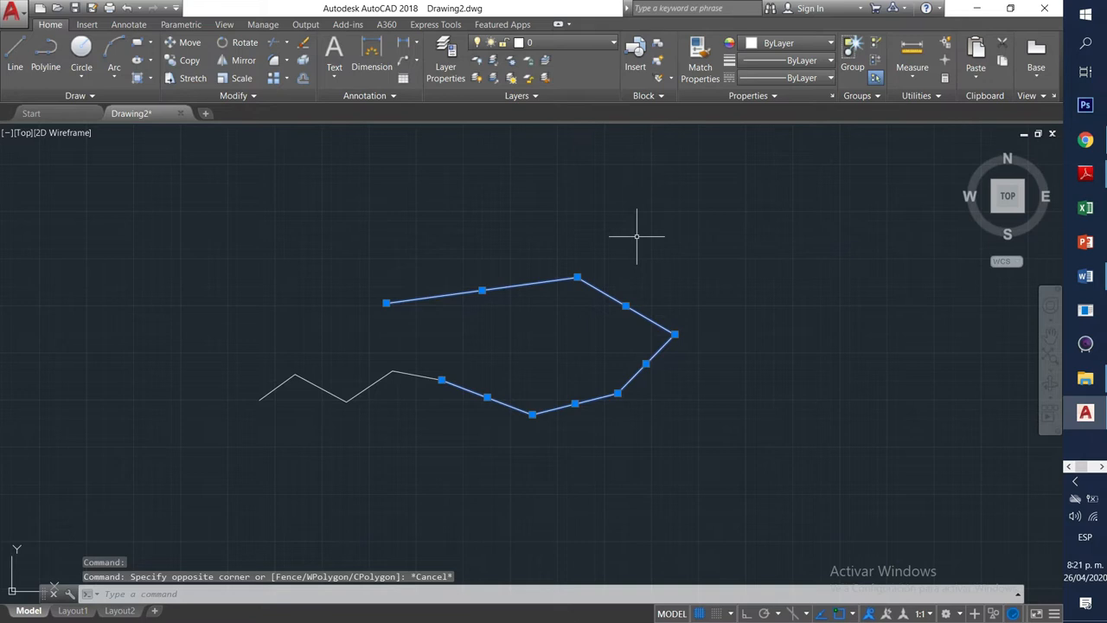
key("Escape")
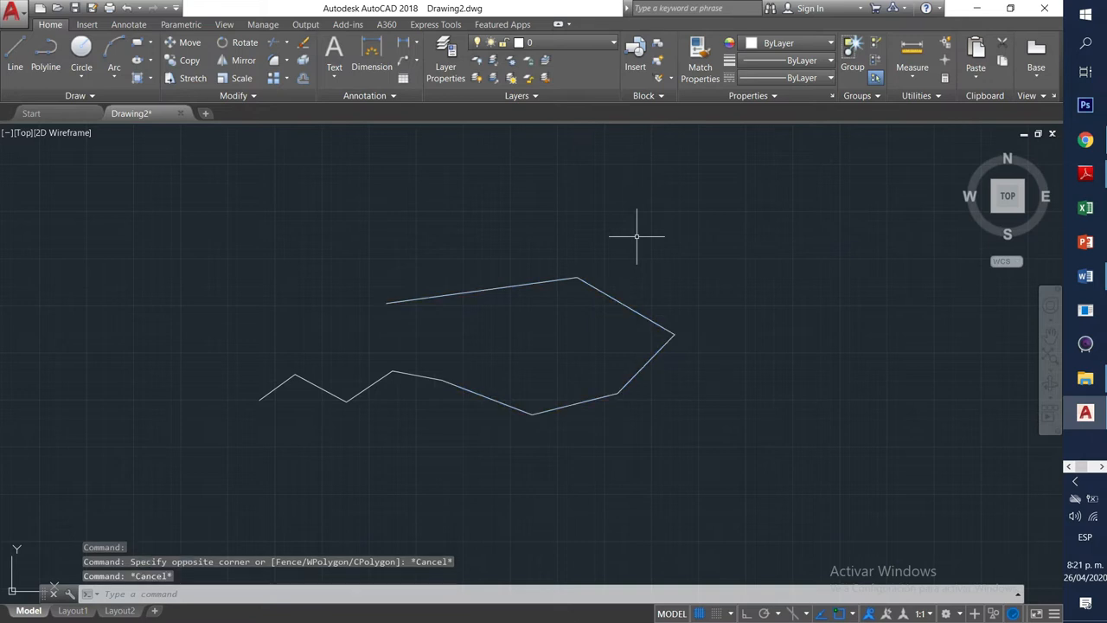
Stretch the top line's right end to a higher point so it angles up-right.
left_click(561, 281)
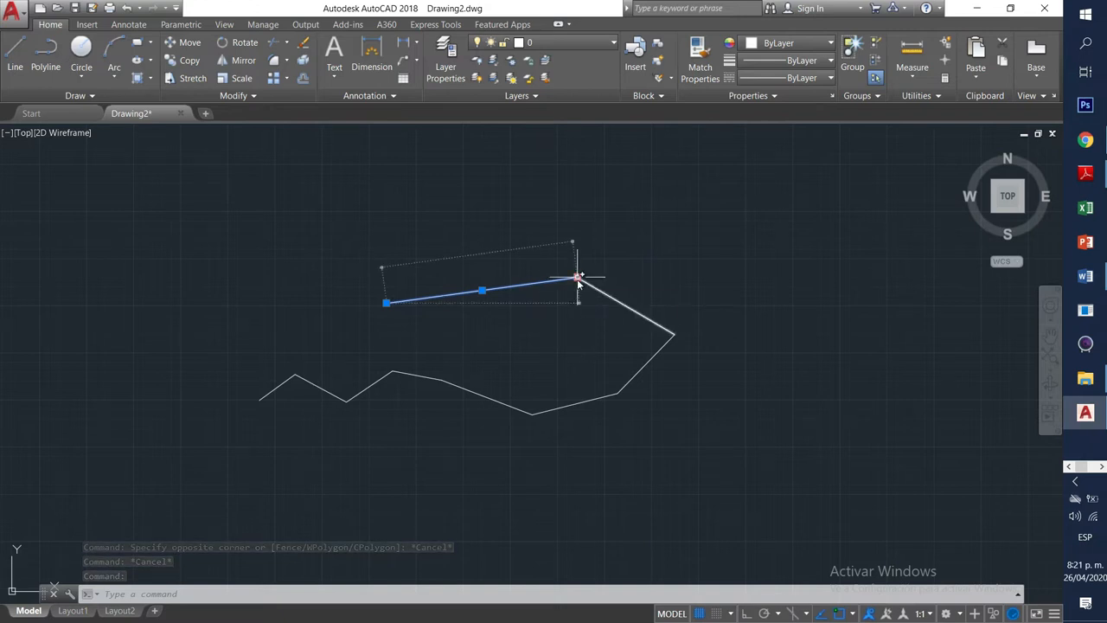
mouse_move(578, 278)
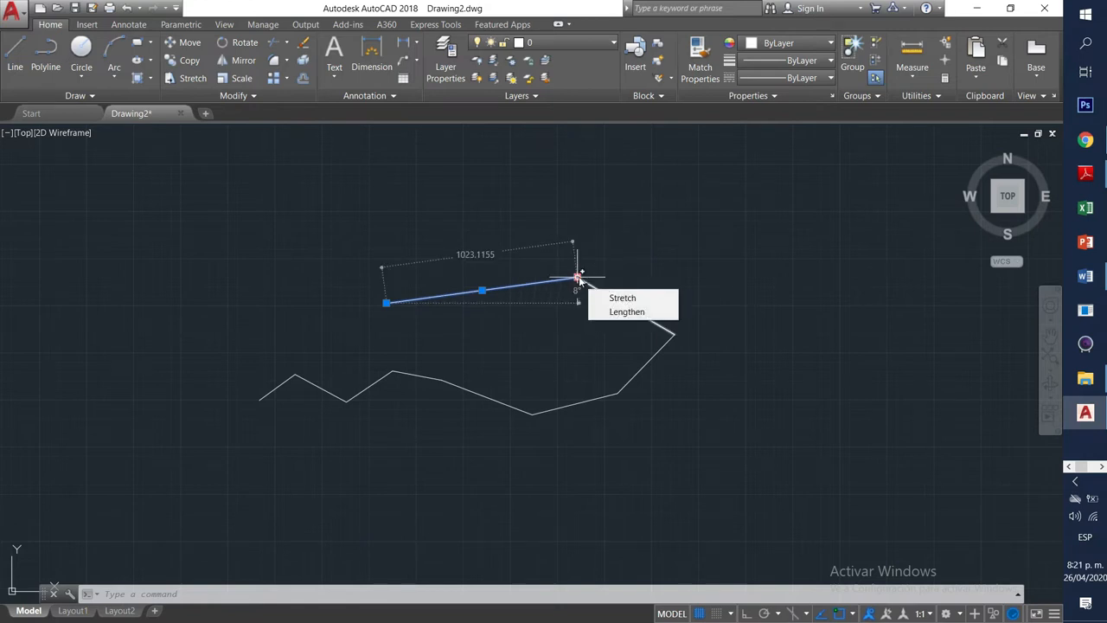
left_click(578, 279)
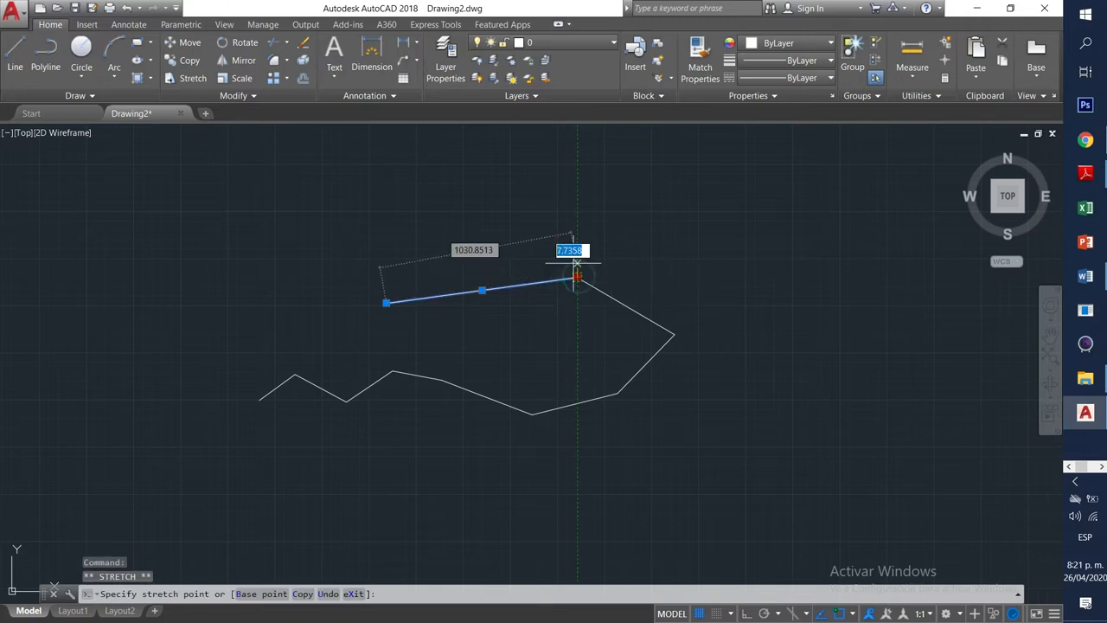
left_click(517, 212)
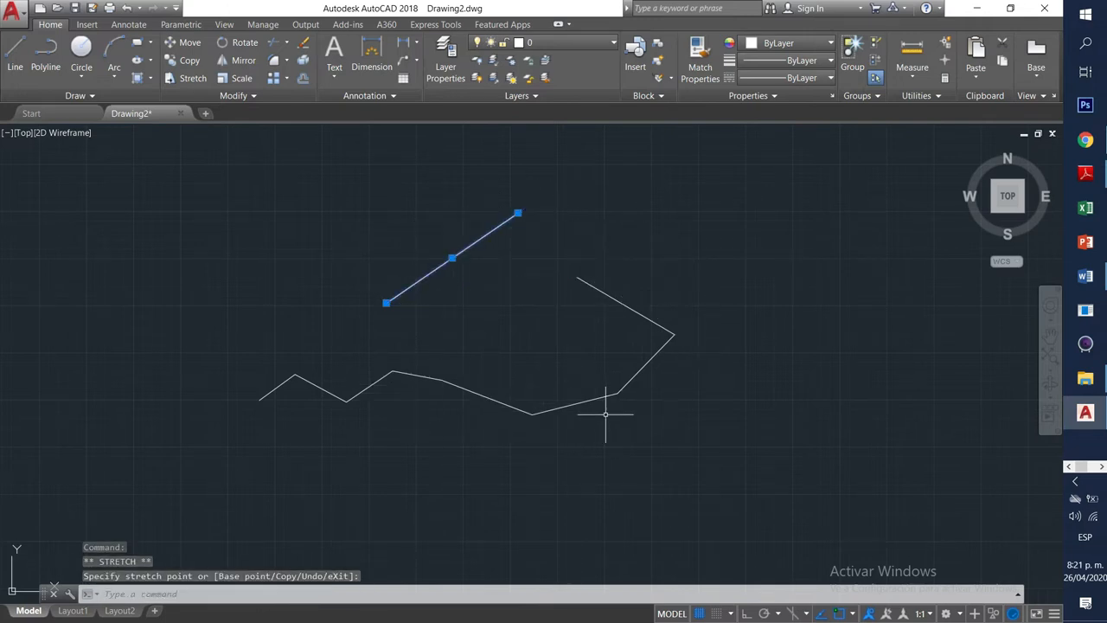
Crossing-select the polylines and move the right polyline's corner to the left.
left_click(738, 424)
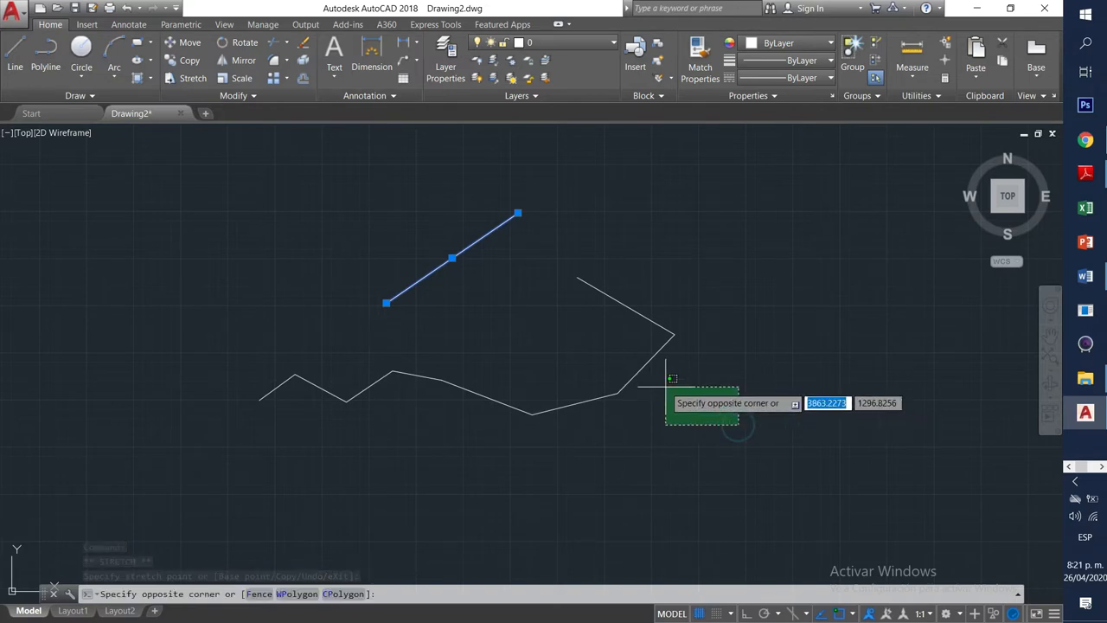
left_click(480, 305)
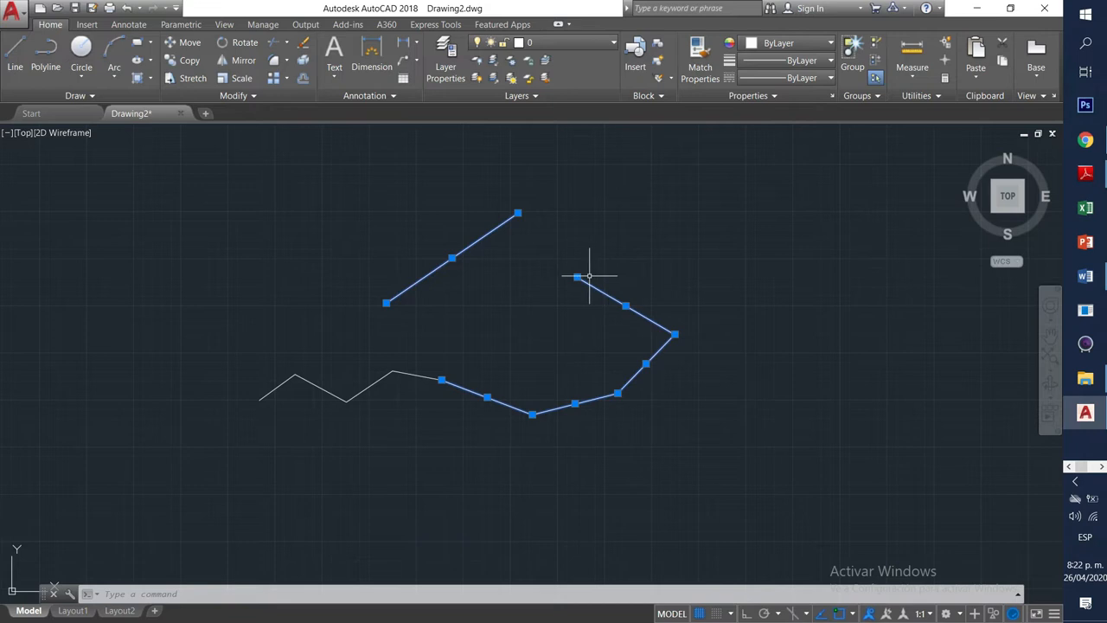
left_click(675, 334)
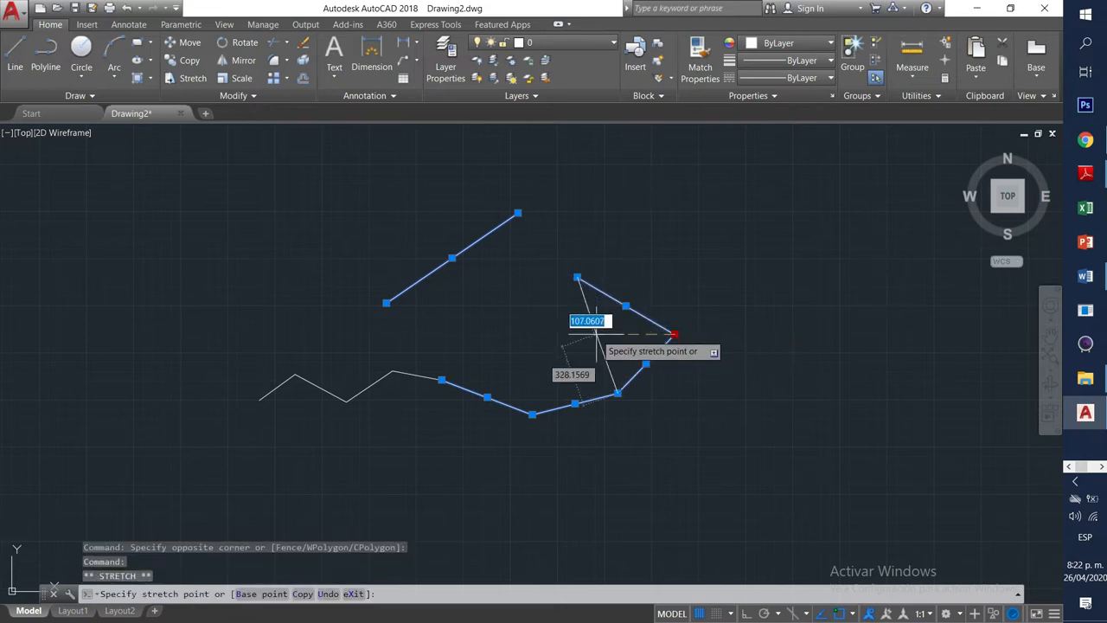
left_click(583, 334)
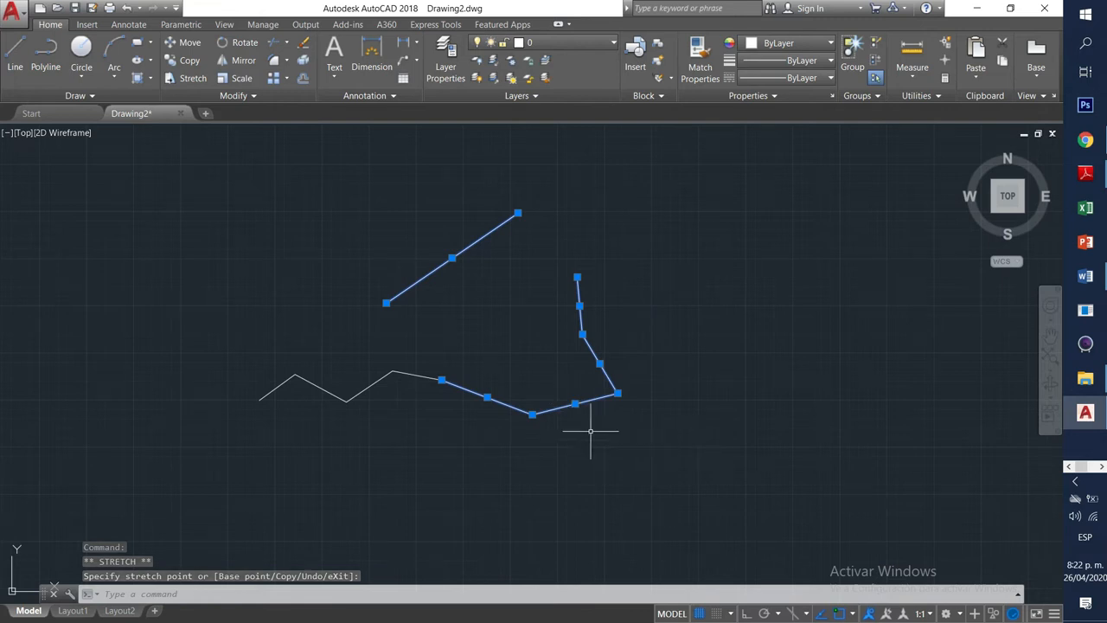
Drag two lower segments by their midpoints further down, detaching them below the zigzag.
left_click(576, 404)
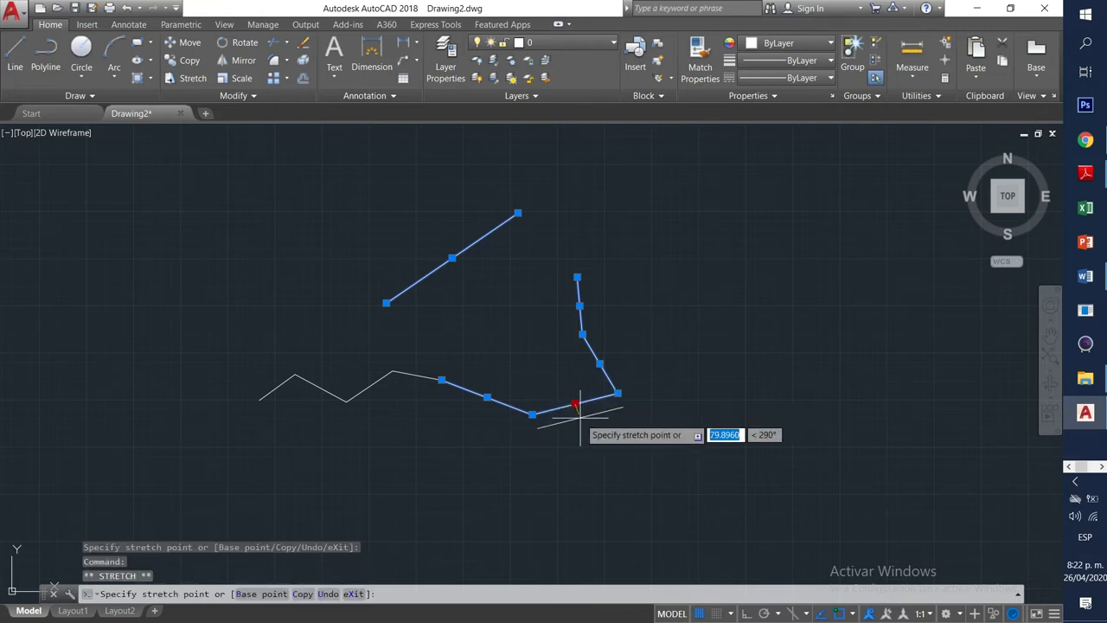
left_click(600, 450)
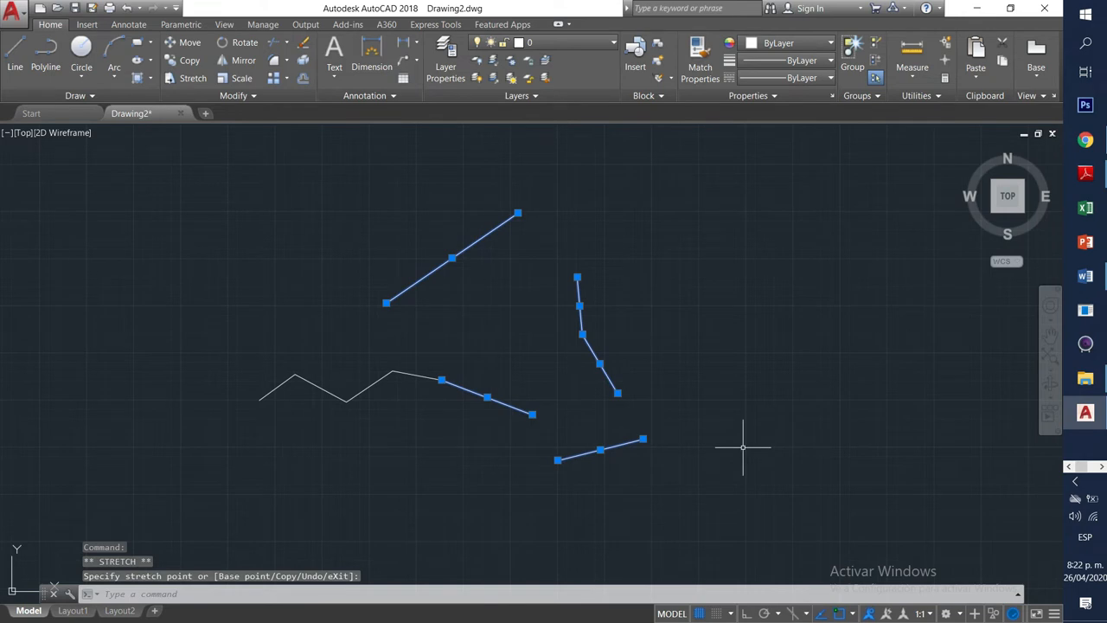
left_click(487, 397)
key("Escape")
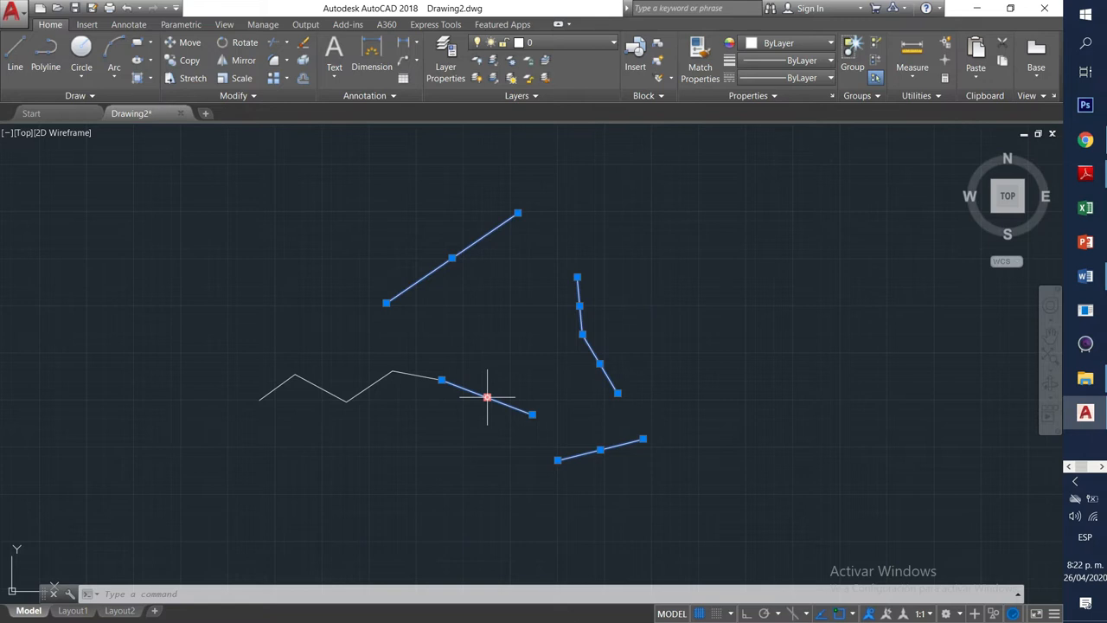
left_click(487, 397)
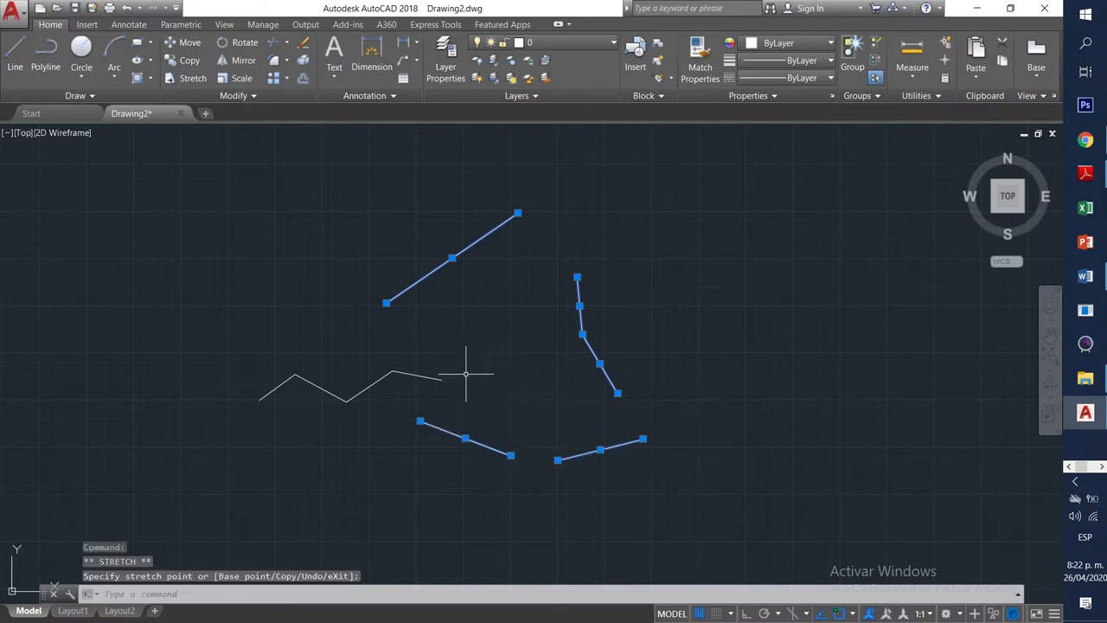
left_click(582, 334)
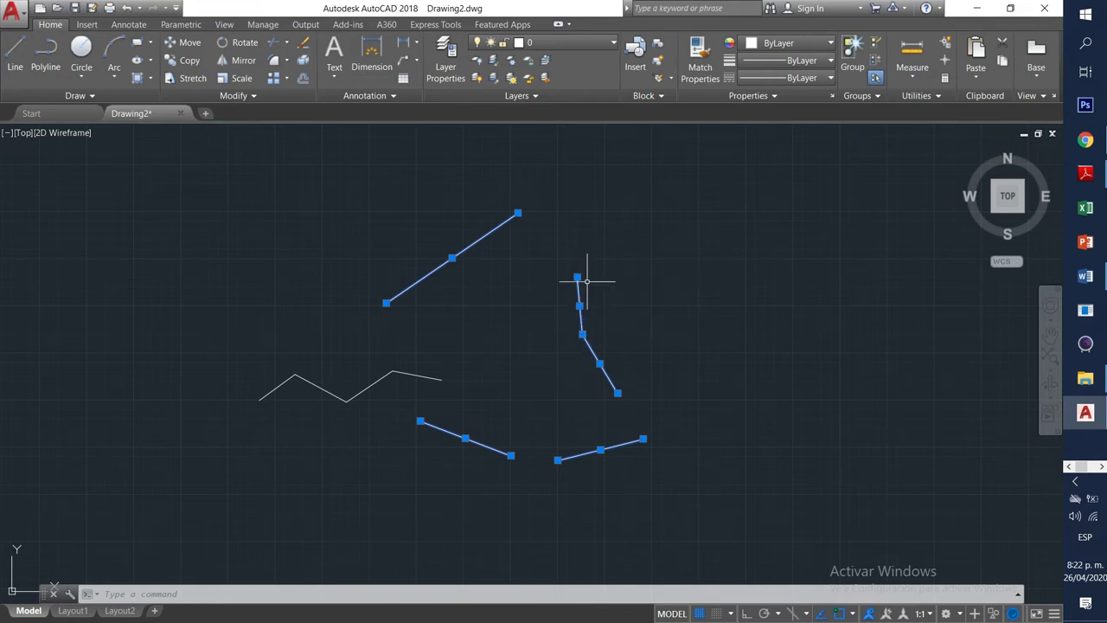
Pull the right polyline's middle corner out to the right so it bulges outward.
left_click(582, 334)
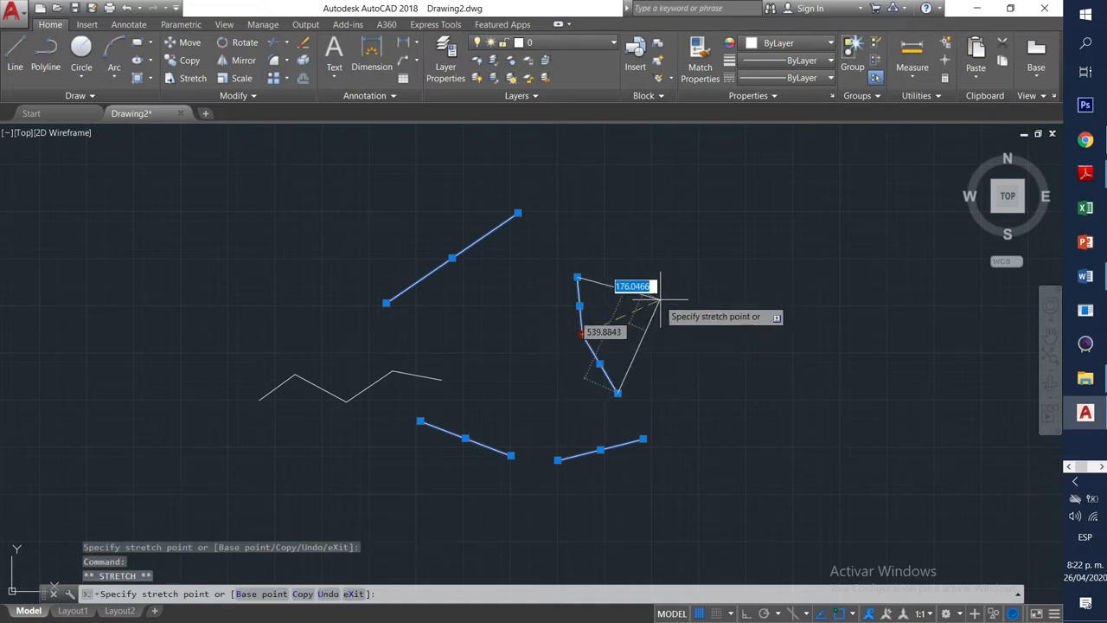
left_click(676, 295)
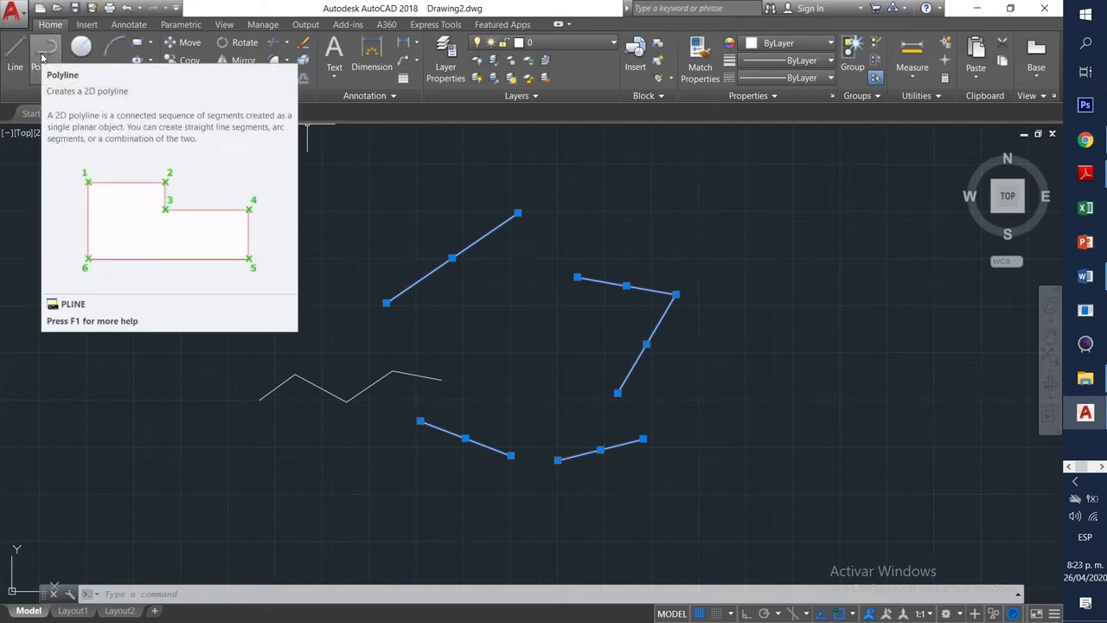
left_click(43, 58)
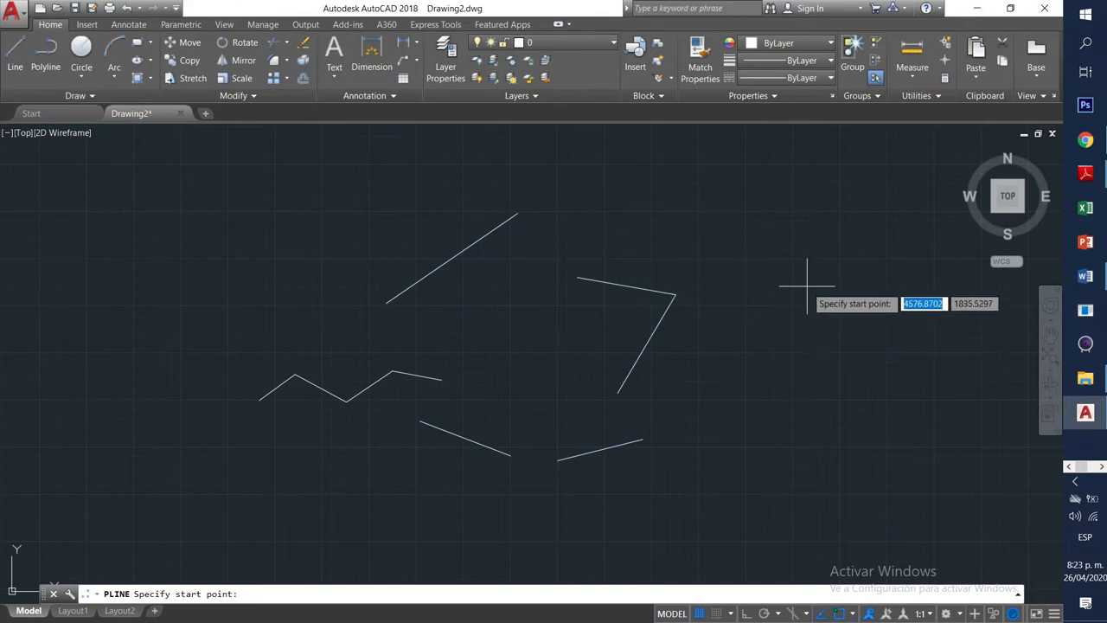
Zoom and pan the view to find empty space beside the existing lines for the polyline.
scroll(797, 307, "down", 4)
mouse_move(796, 314)
middle_mouse_down()
mouse_move(519, 304)
mouse_move(381, 333)
middle_mouse_up()
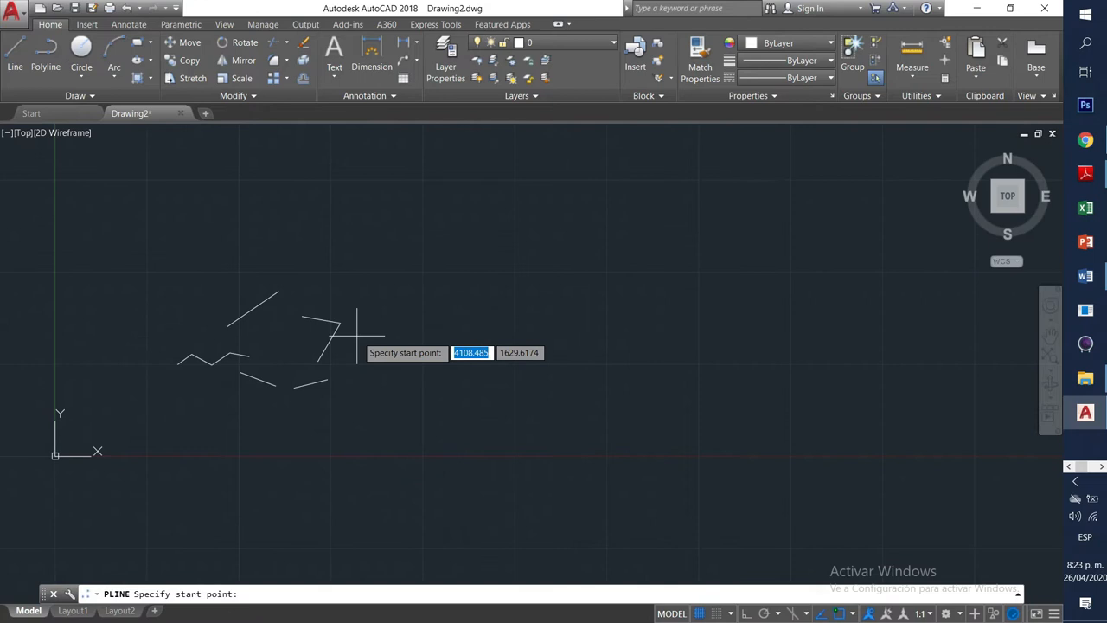
scroll(362, 338, "up", 8)
scroll(362, 337, "down", 6)
mouse_move(362, 337)
middle_mouse_down()
mouse_move(406, 366)
mouse_move(600, 366)
middle_mouse_up()
scroll(439, 328, "up", 6)
scroll(439, 328, "down", 6)
scroll(439, 328, "down", 2)
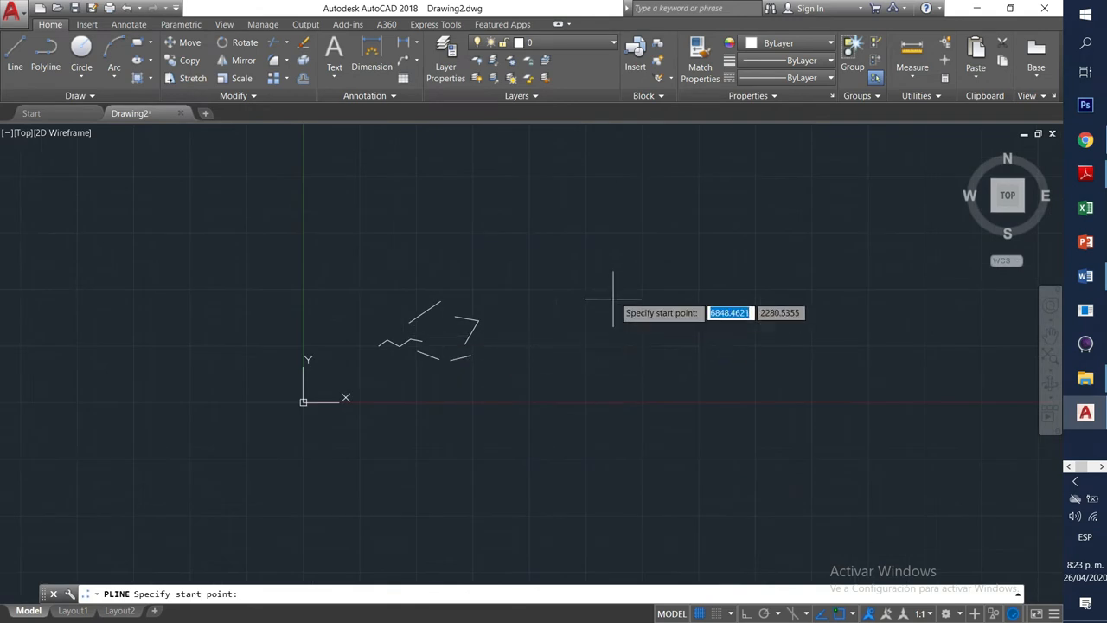
scroll(796, 215, "up", 3)
scroll(797, 215, "down", 3)
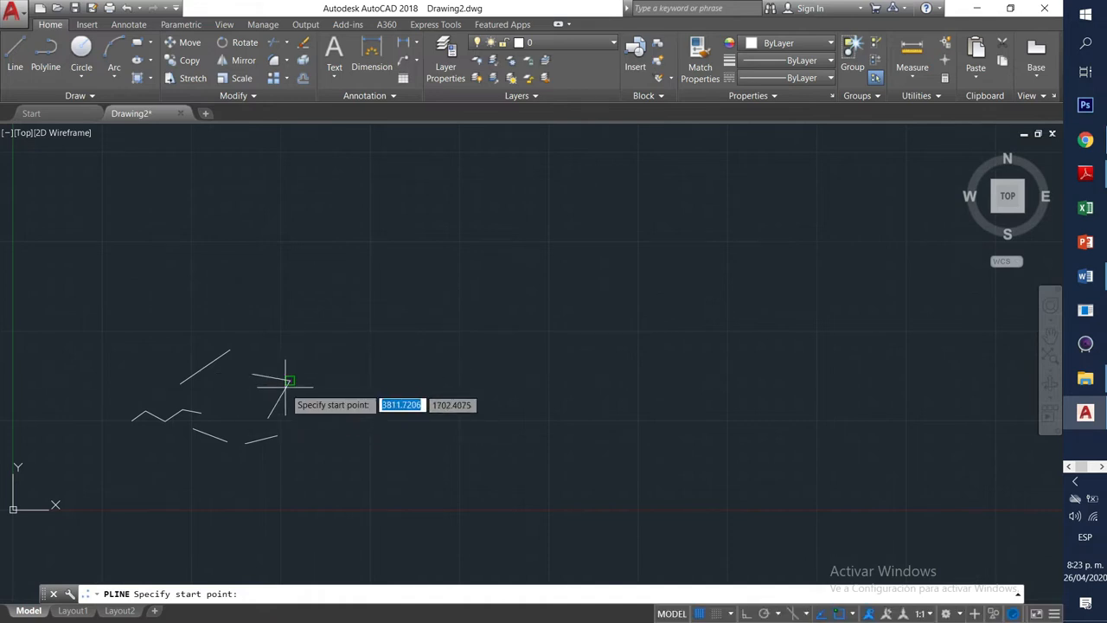
scroll(286, 370, "up", 5)
scroll(290, 356, "up", 2)
scroll(326, 324, "up", 3)
scroll(326, 325, "down", 6)
scroll(331, 325, "down", 6)
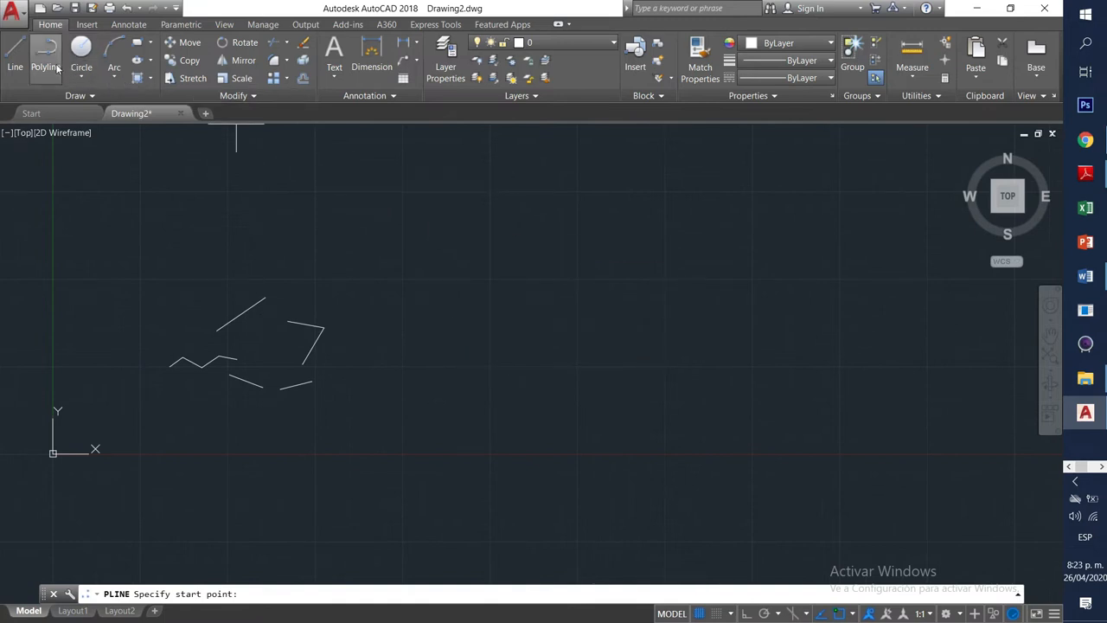
Draw an open eight-vertex hooked polyline ending on a snapped point, then select it.
left_click(546, 319)
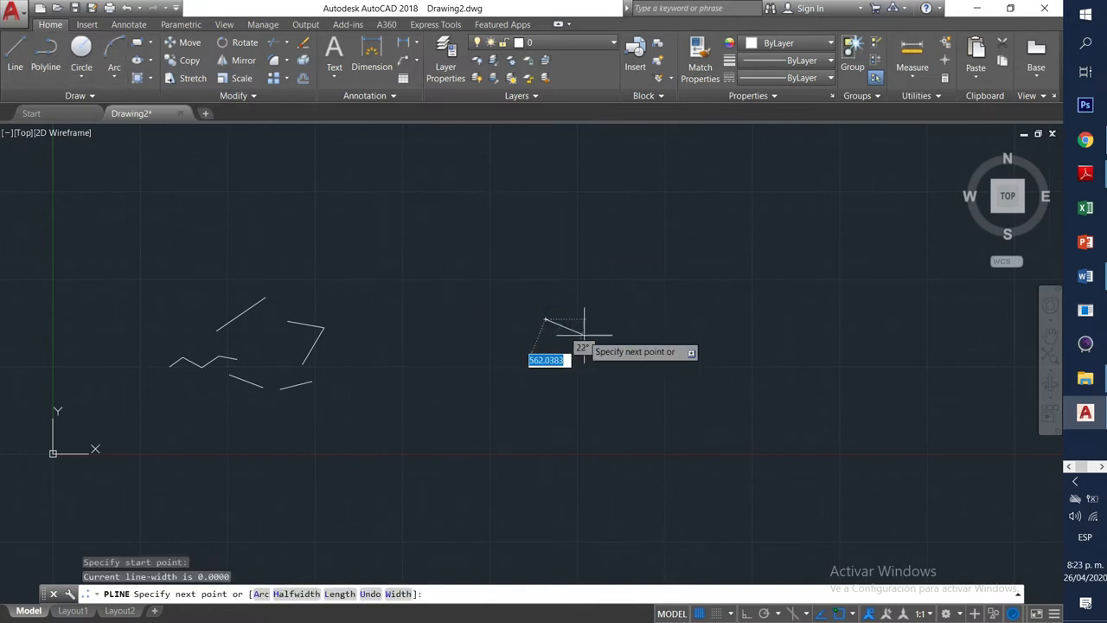
left_click(606, 356)
left_click(541, 397)
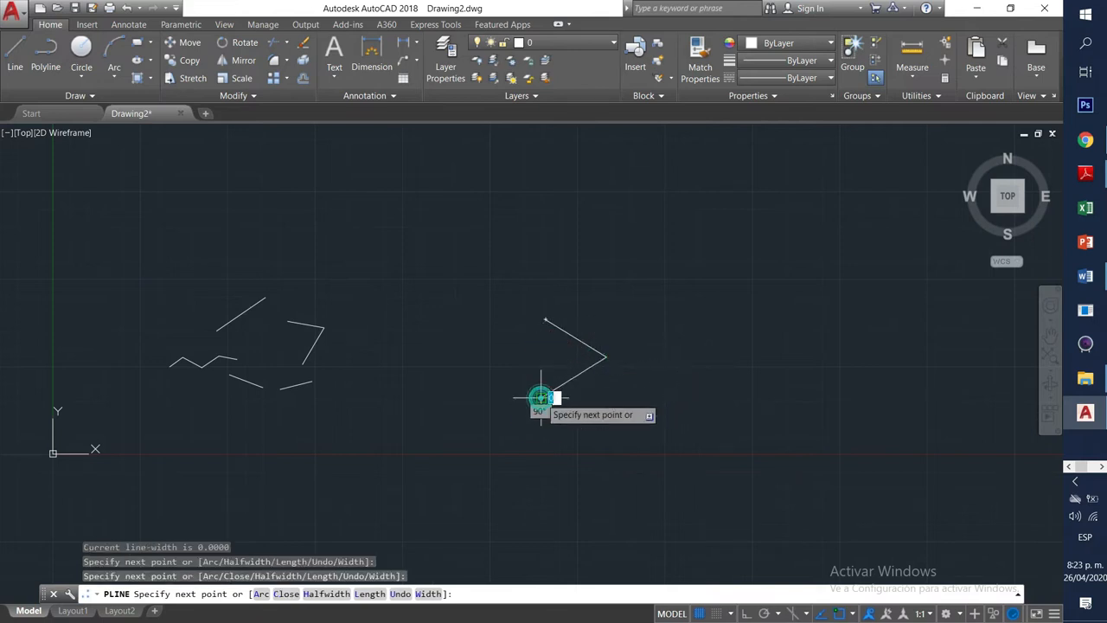
left_click(460, 360)
left_click(473, 307)
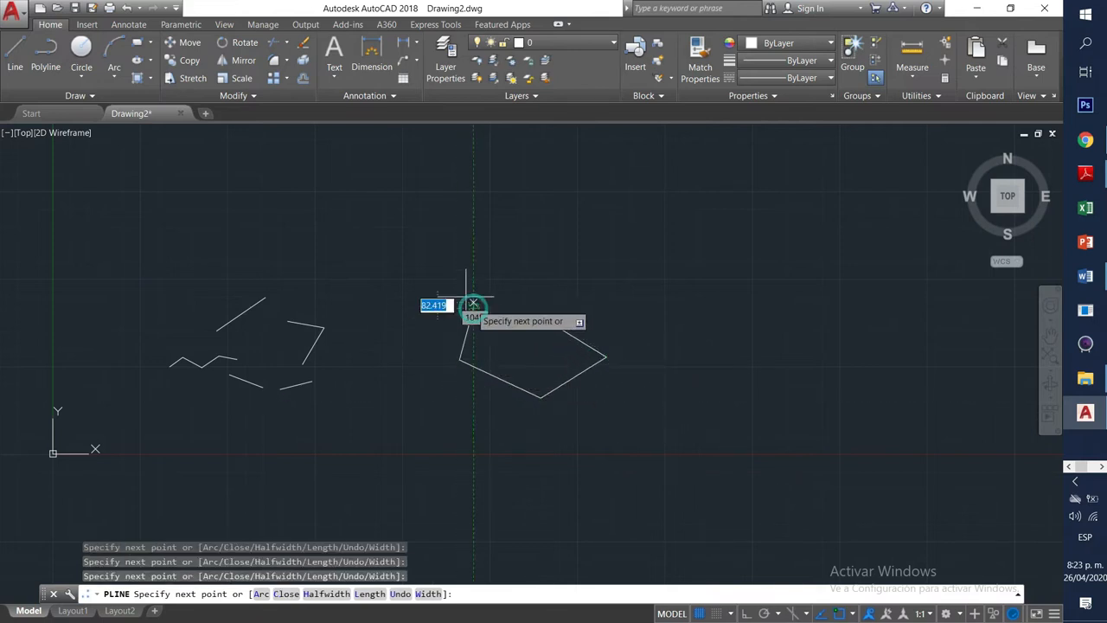
left_click(429, 267)
left_click(476, 248)
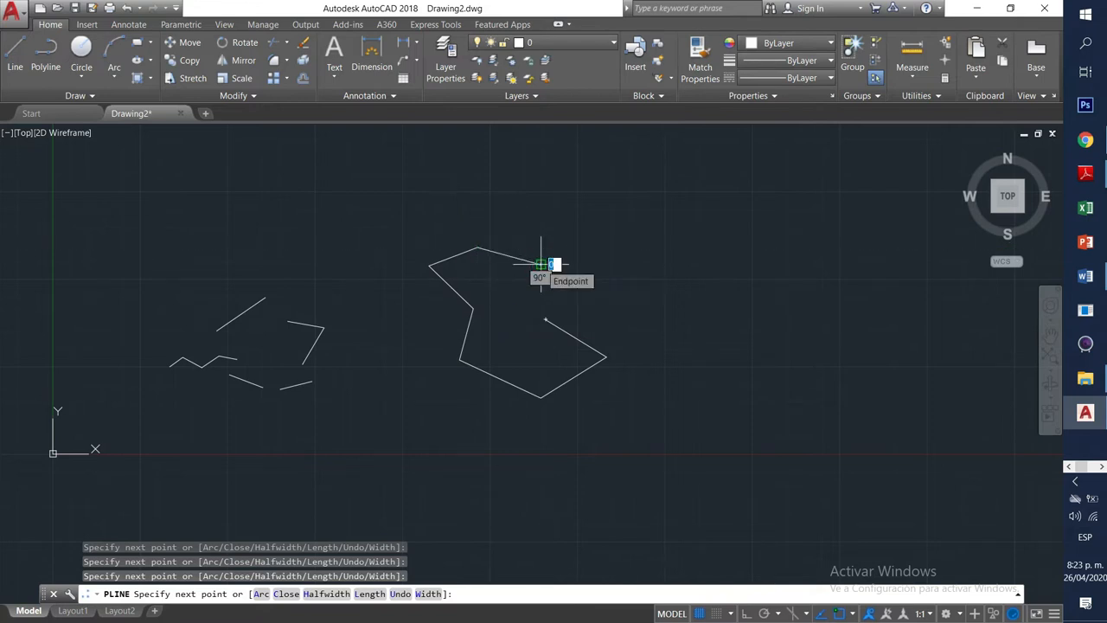
left_click(541, 263)
key("Return")
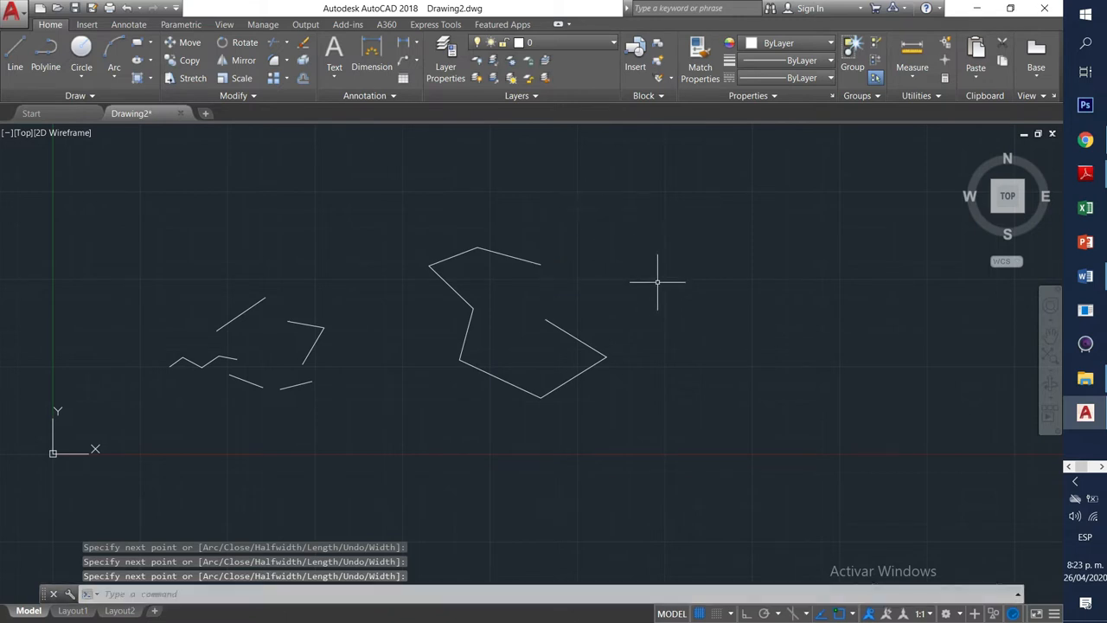
left_click(522, 256)
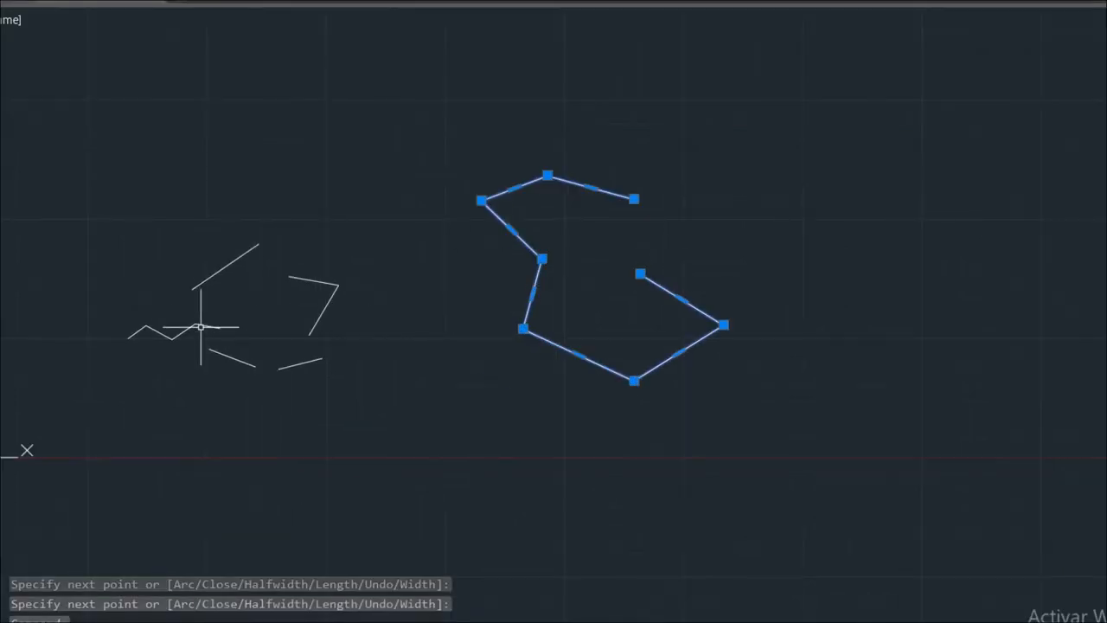
Compare selecting one zigzag line segment with selecting the whole polyline as one object.
key("Escape")
key("Escape")
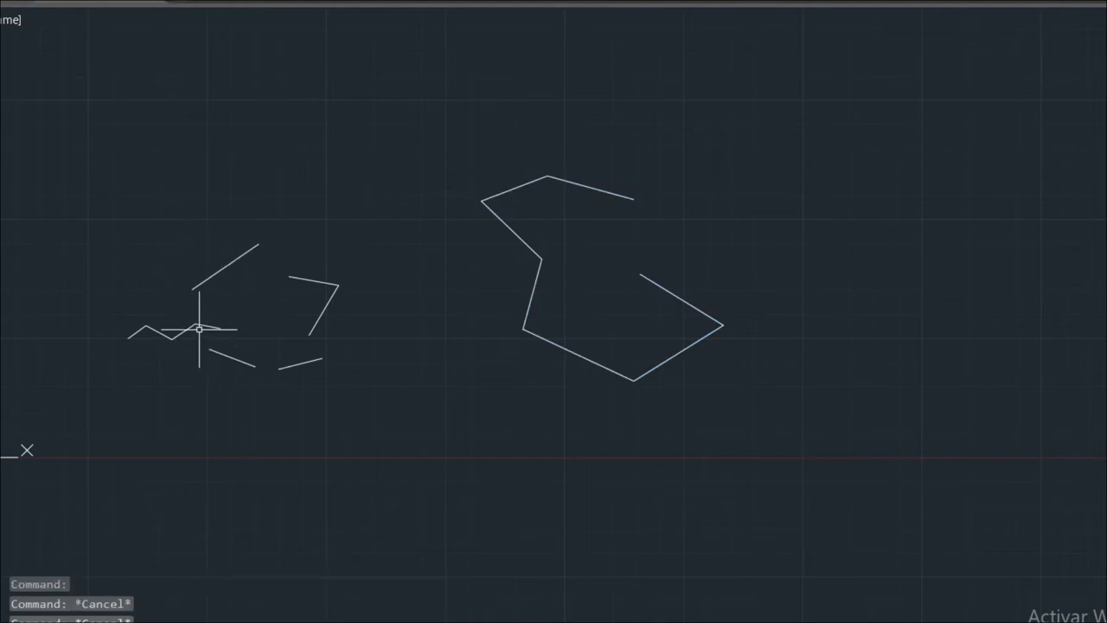
left_click(206, 326)
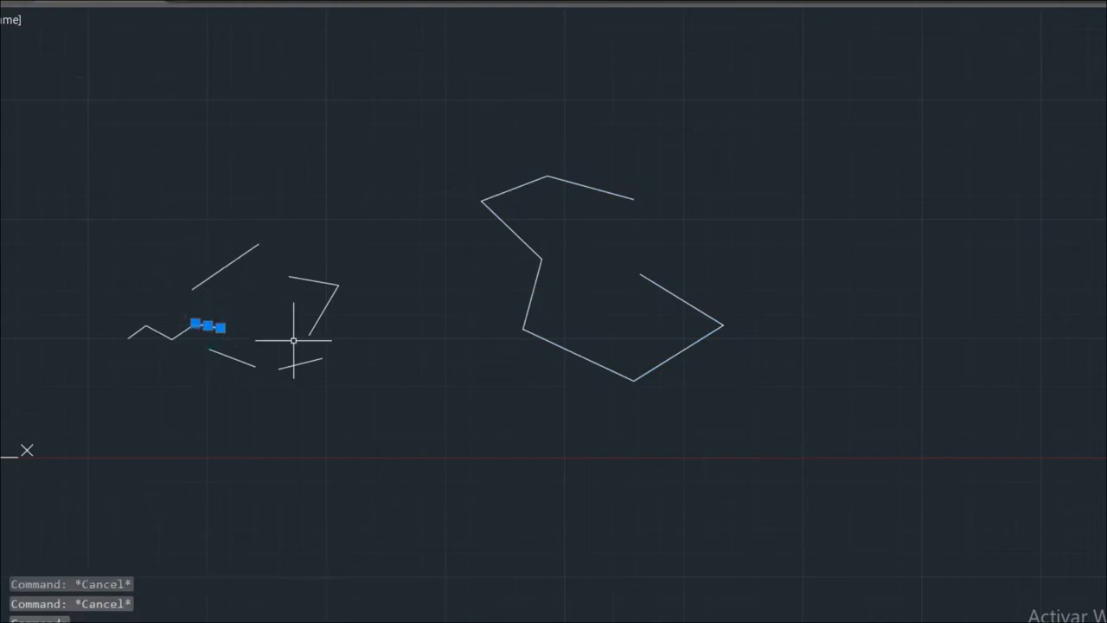
key("Escape")
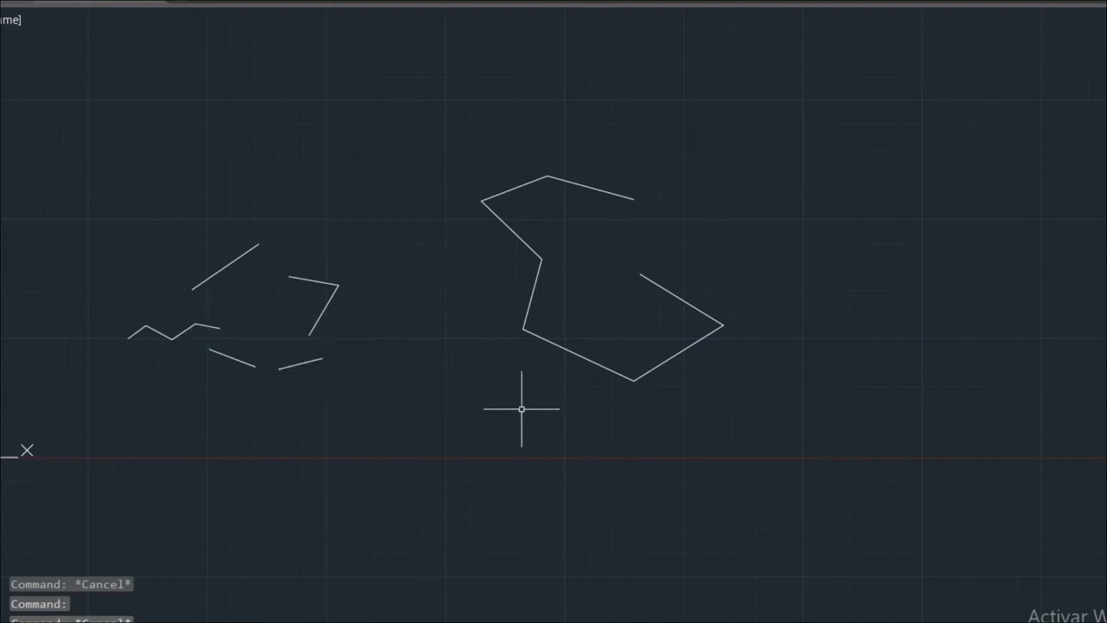
left_click(528, 300)
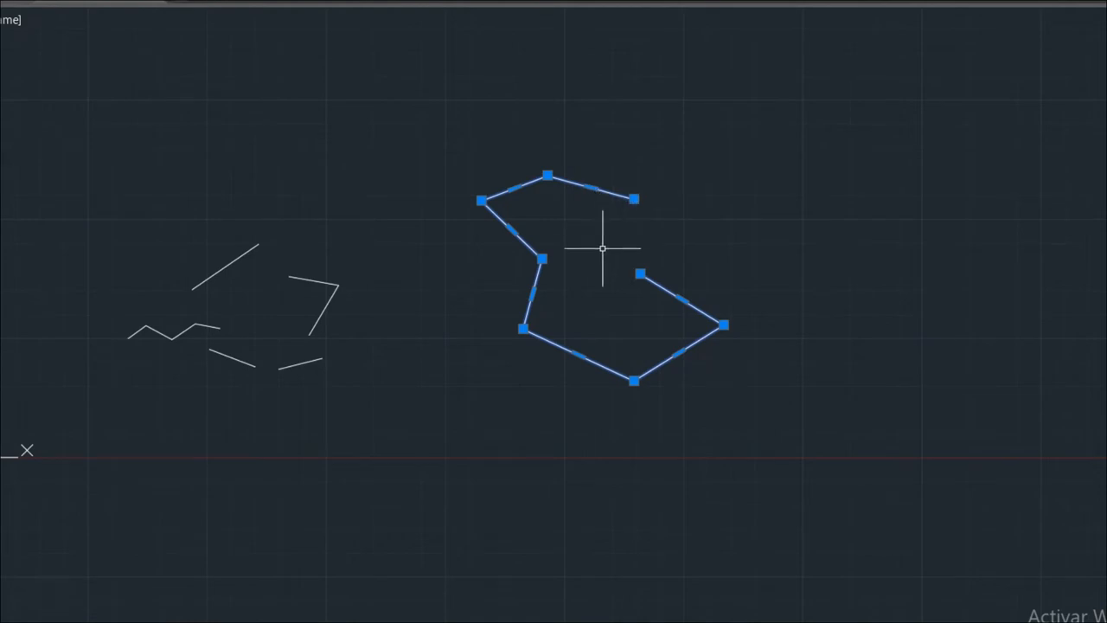
scroll(565, 251, "up", 6)
Stretch the polyline's vertex grips, forming a vertical end, a top V shape and a left notch.
scroll(487, 264, "down", 3)
left_click(475, 275)
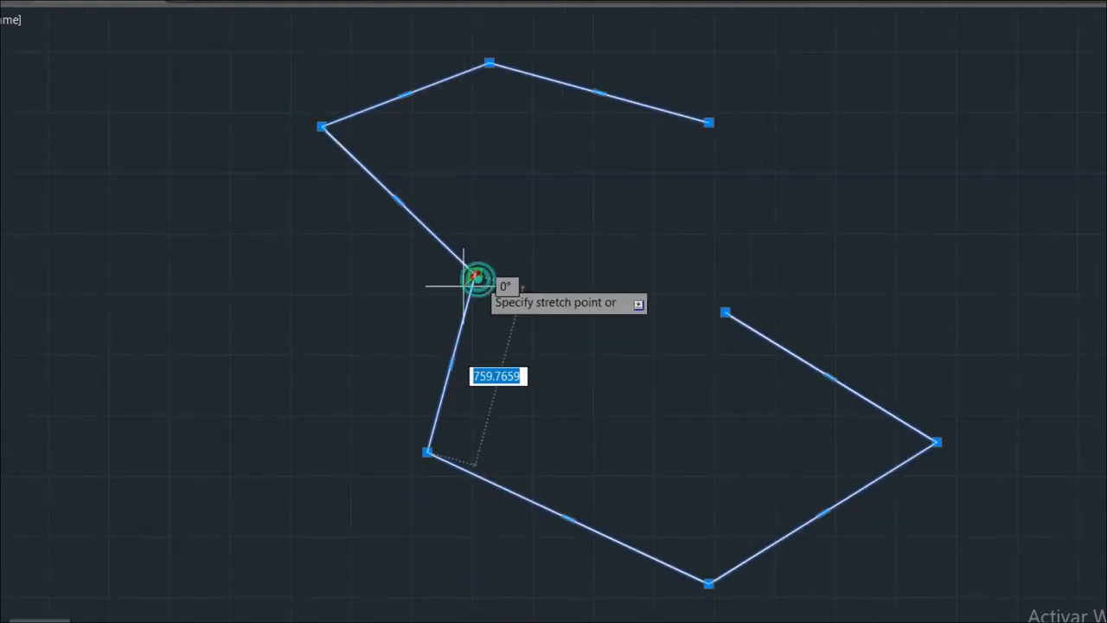
left_click(286, 307)
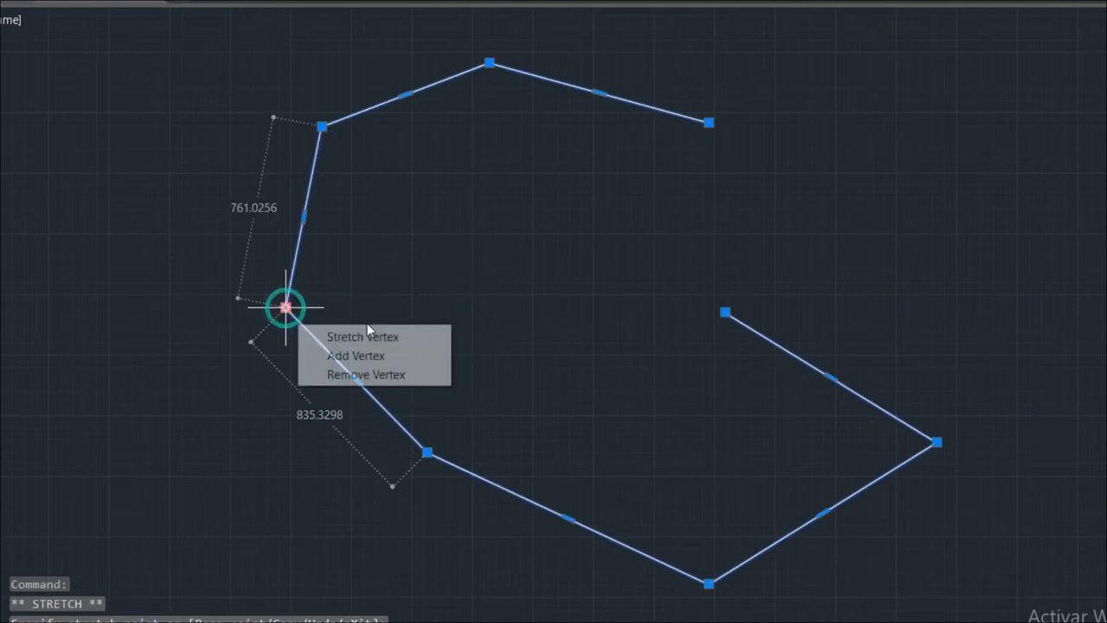
left_click(725, 312)
left_click(943, 271)
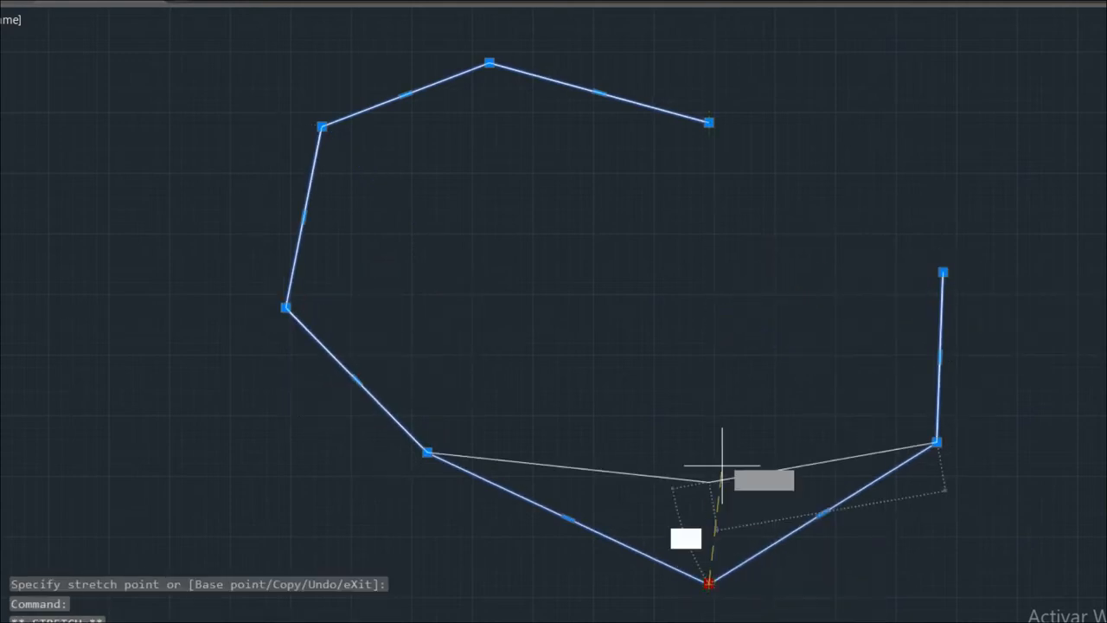
left_click(723, 402)
left_click(489, 62)
left_click(518, 174)
left_click(321, 127)
left_click(419, 215)
left_click(427, 452)
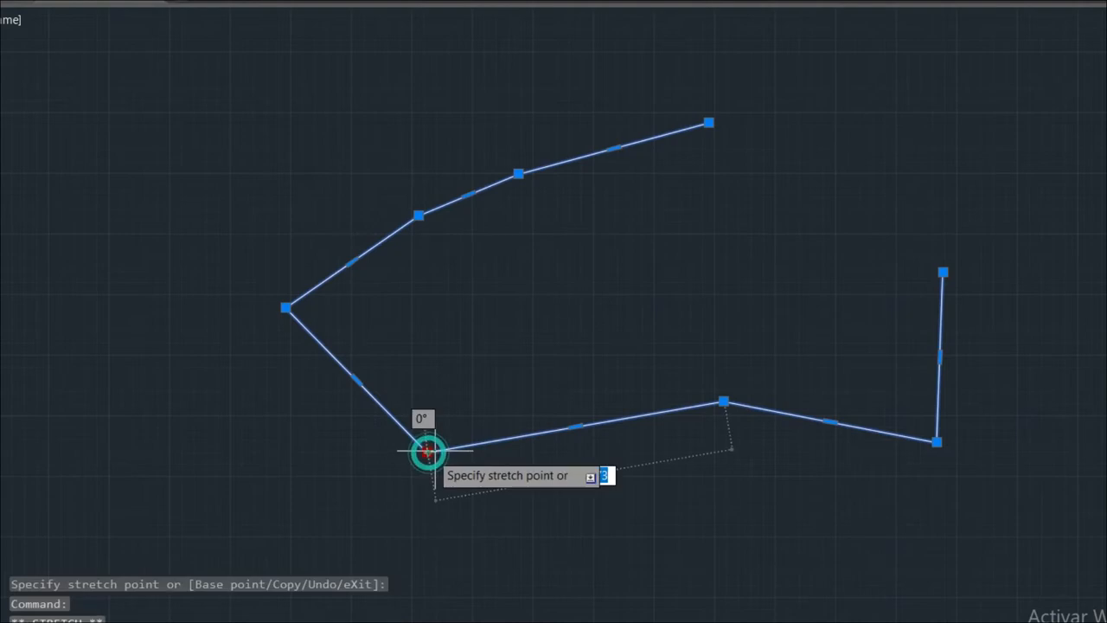
left_click(554, 357)
left_click(286, 307)
left_click(506, 307)
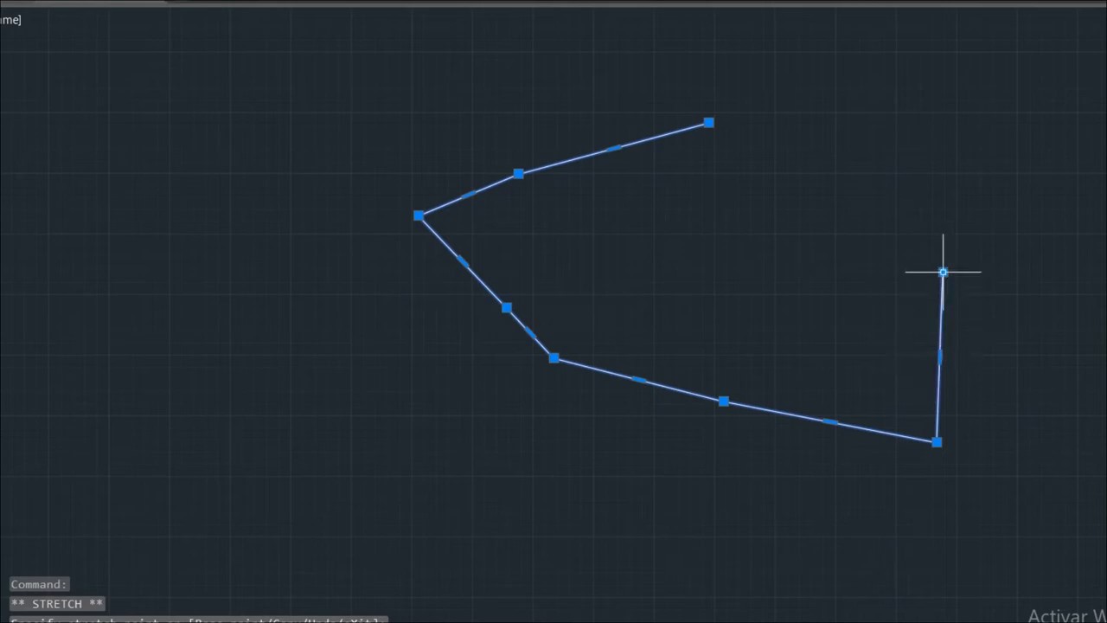
Drag edge midpoint grips to shift the right edge outward and reshape the lower segments, then deselect.
left_click(940, 357)
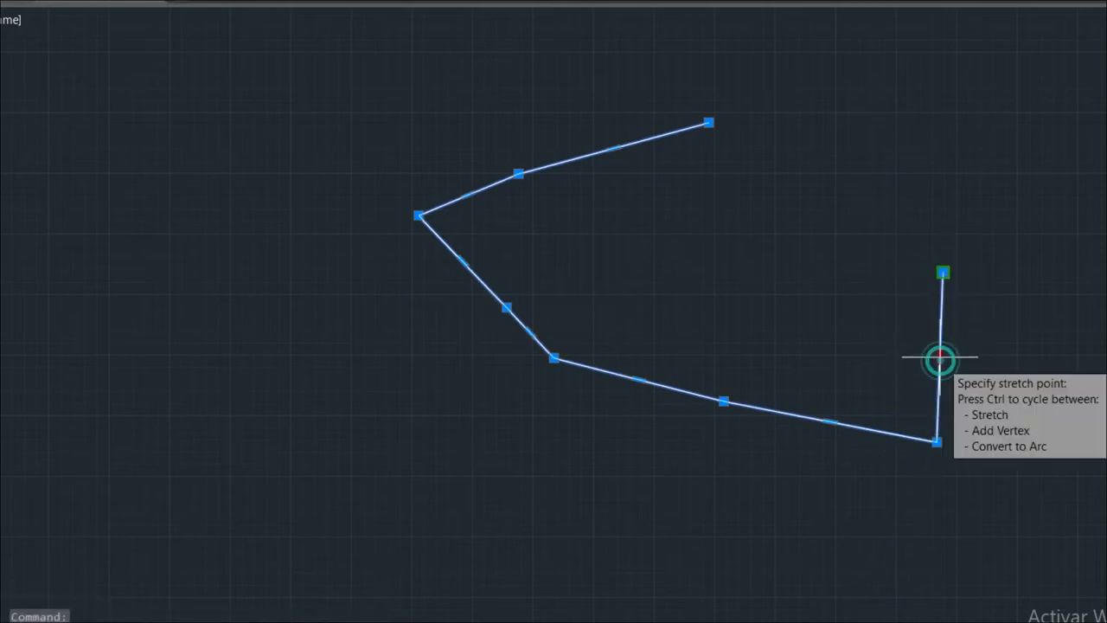
left_click(996, 360)
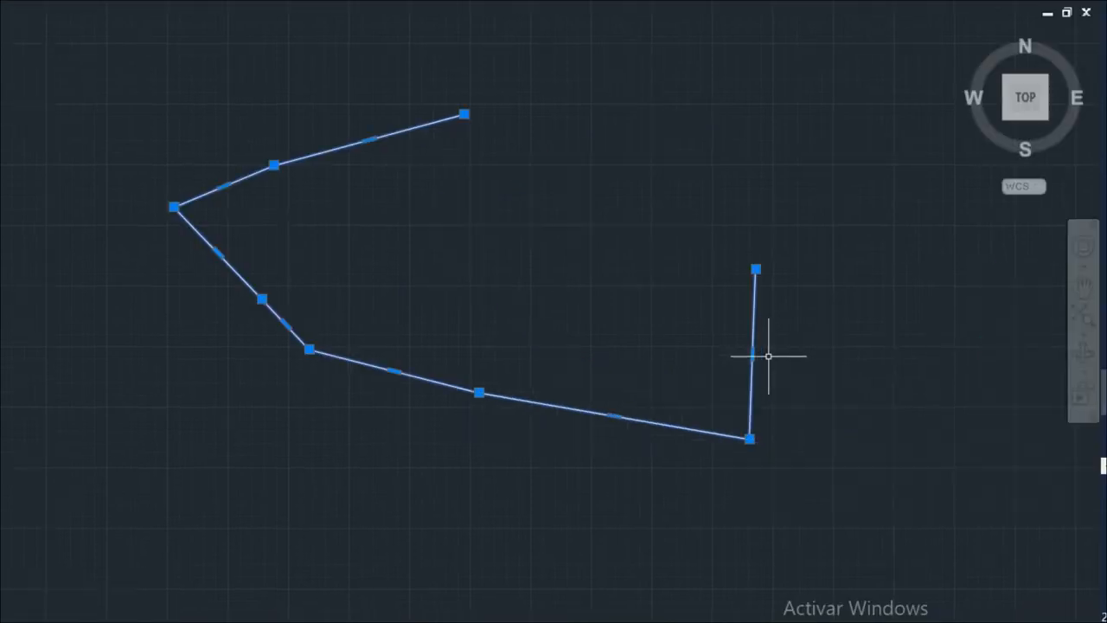
left_click(753, 354)
left_click(843, 363)
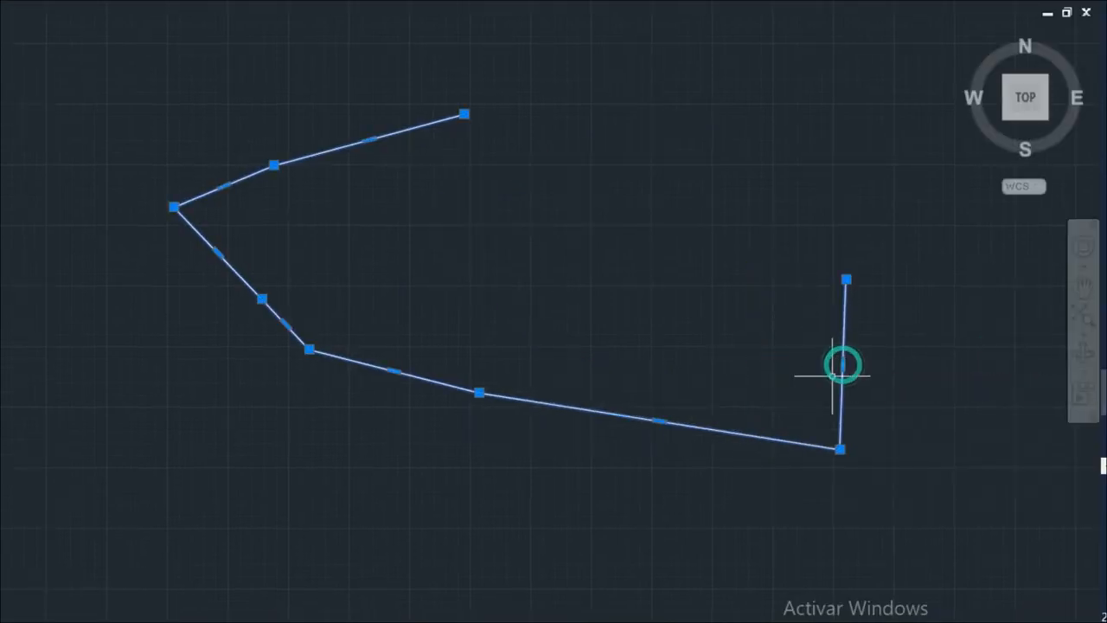
left_click(660, 422)
left_click(648, 477)
left_click(648, 477)
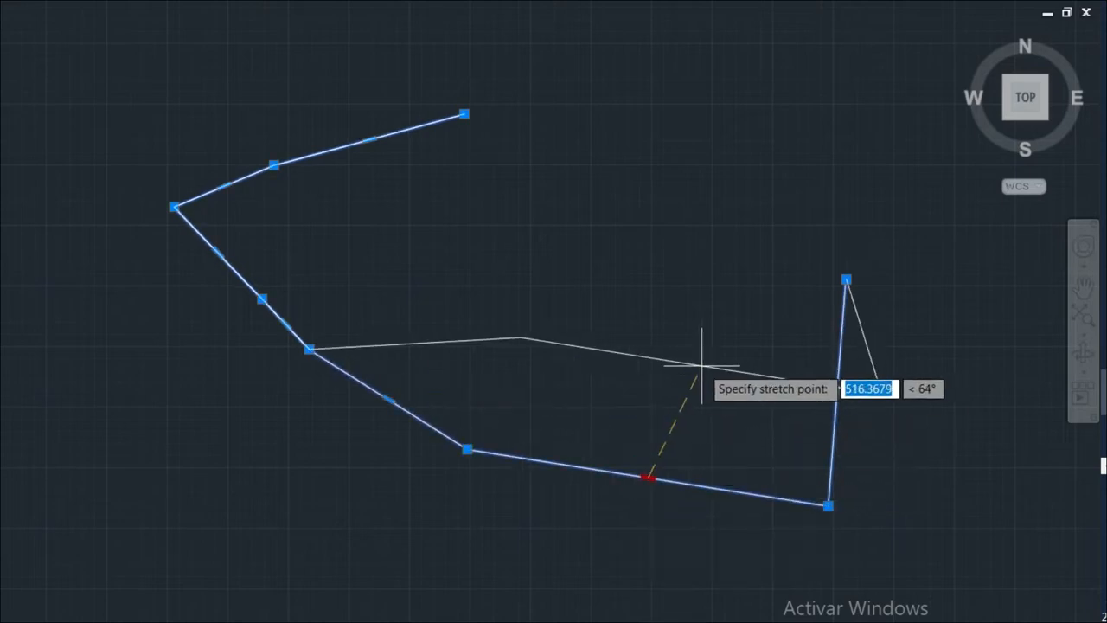
left_click(702, 355)
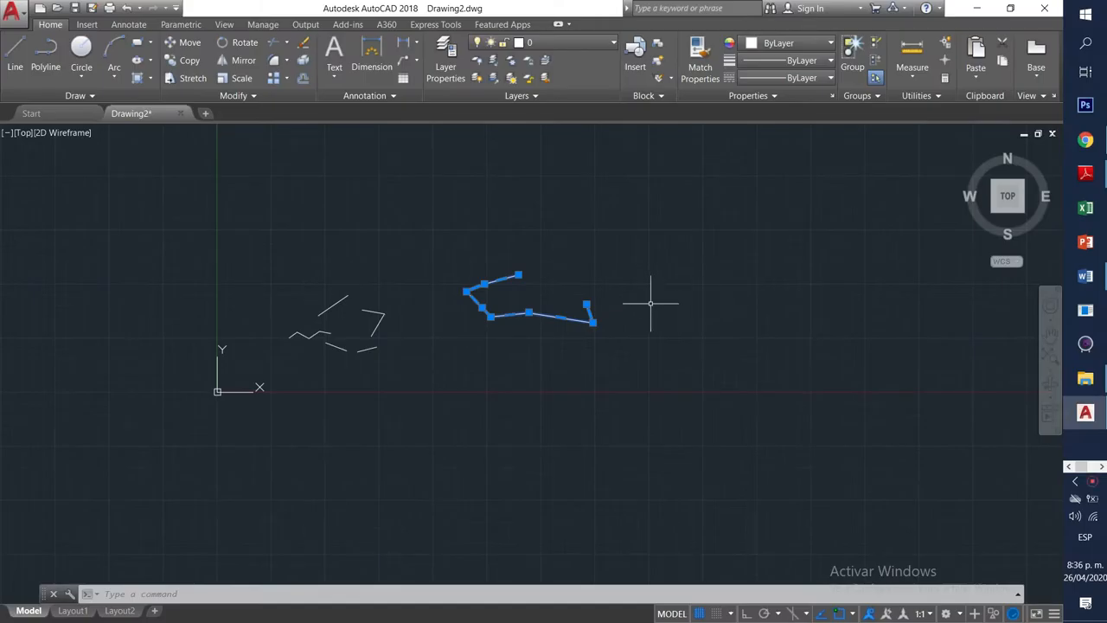
key("Escape")
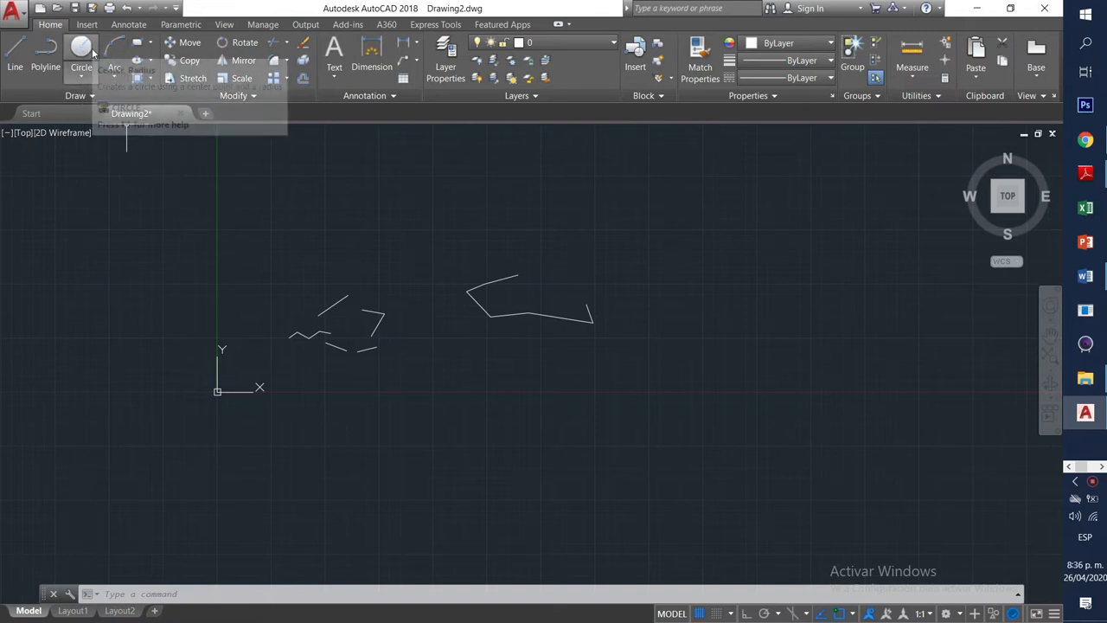
Draw a centre-radius circle below the polylines and select it.
left_click(93, 54)
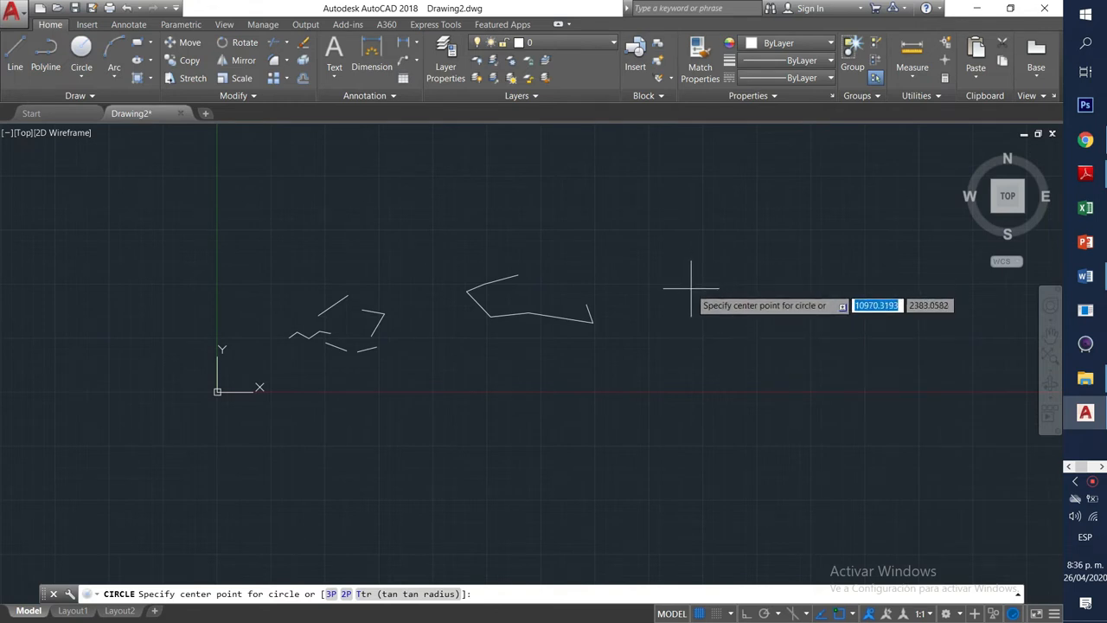
left_click(494, 413)
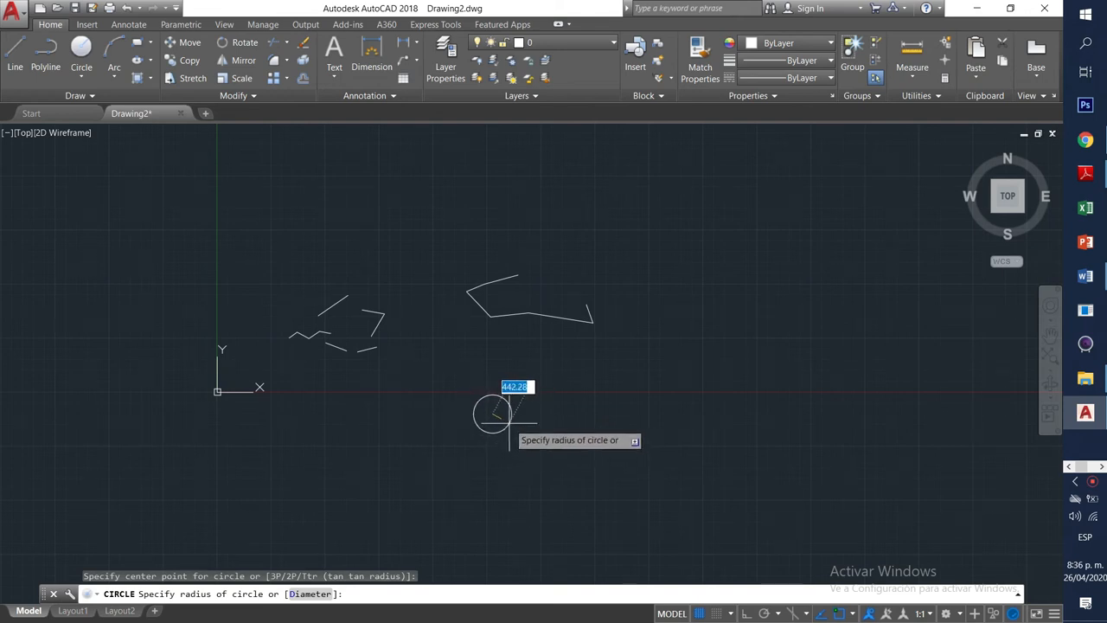
scroll(517, 427, "up", 3)
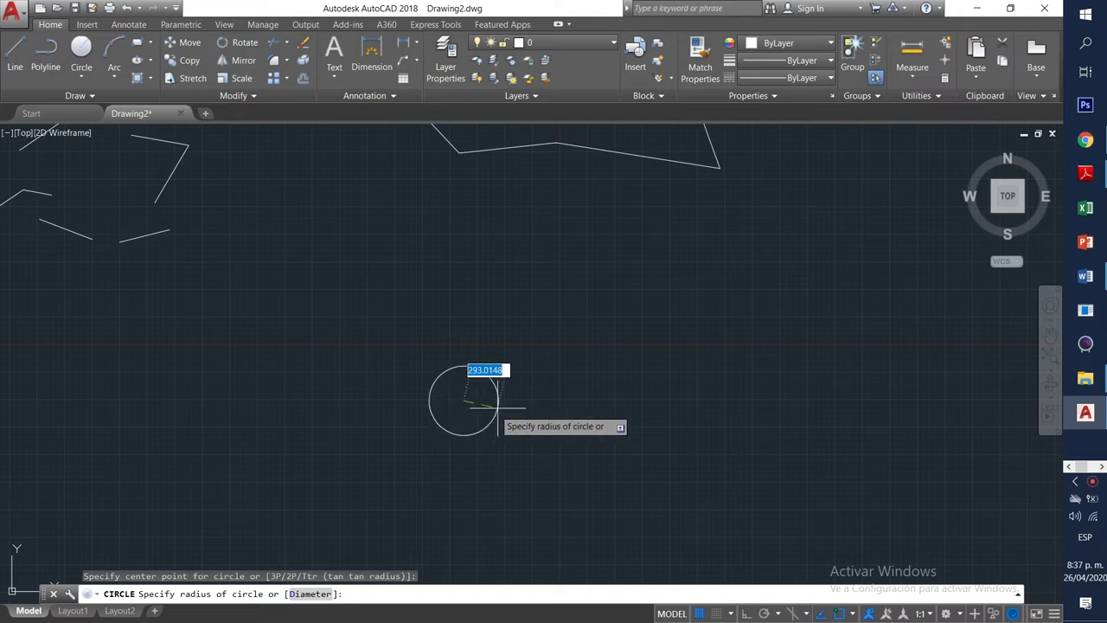
left_click(571, 399)
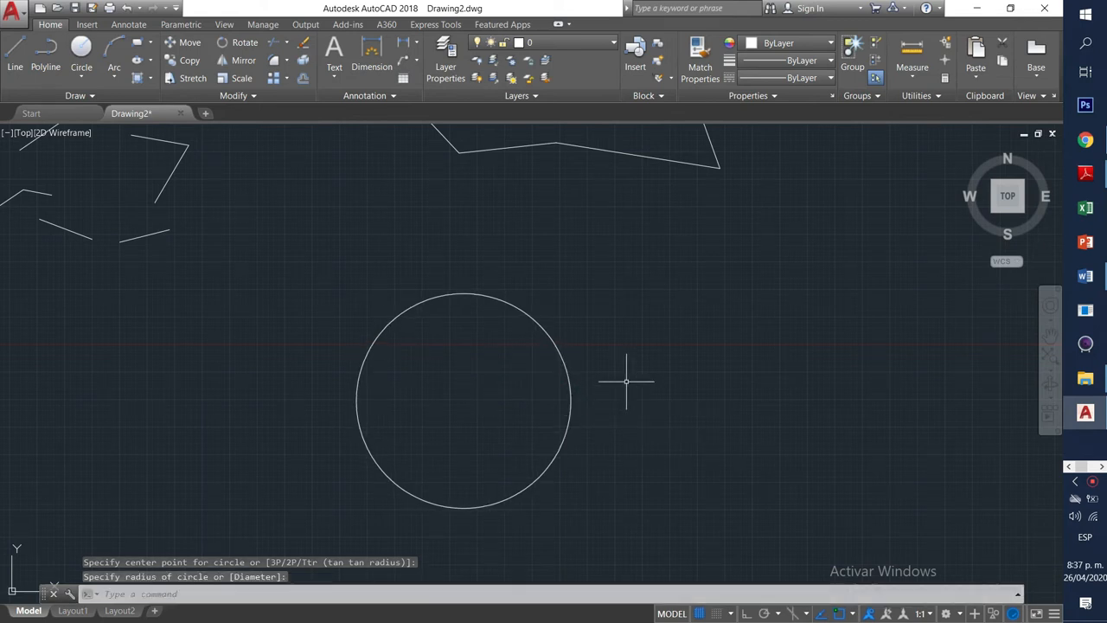
left_click(569, 391)
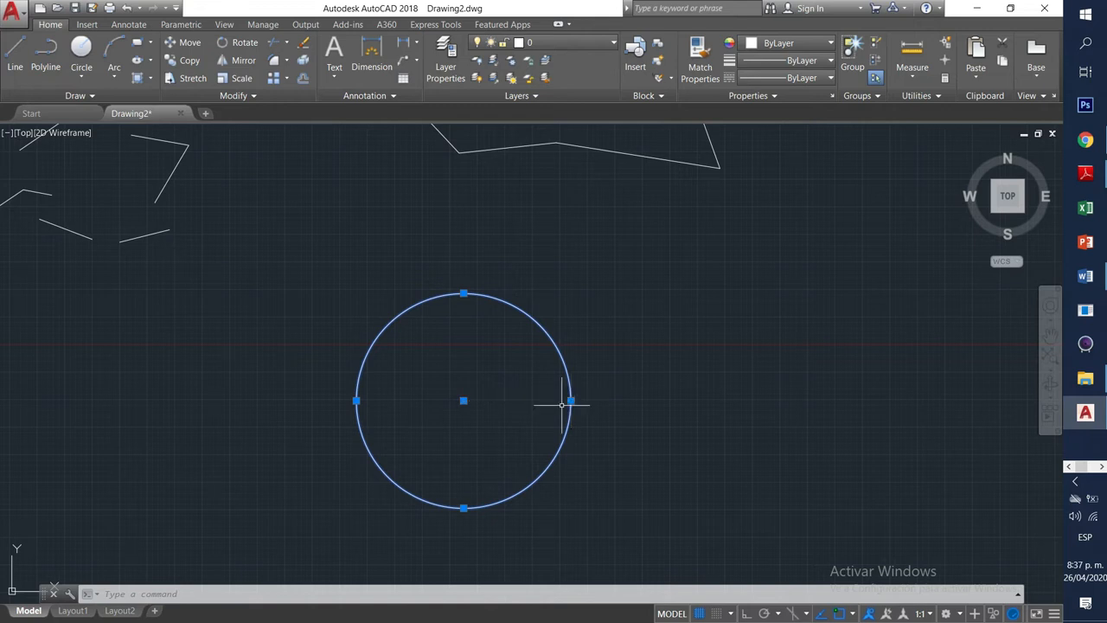
Drag the circle's top quadrant grip inward to give it a smaller radius.
left_click(464, 294)
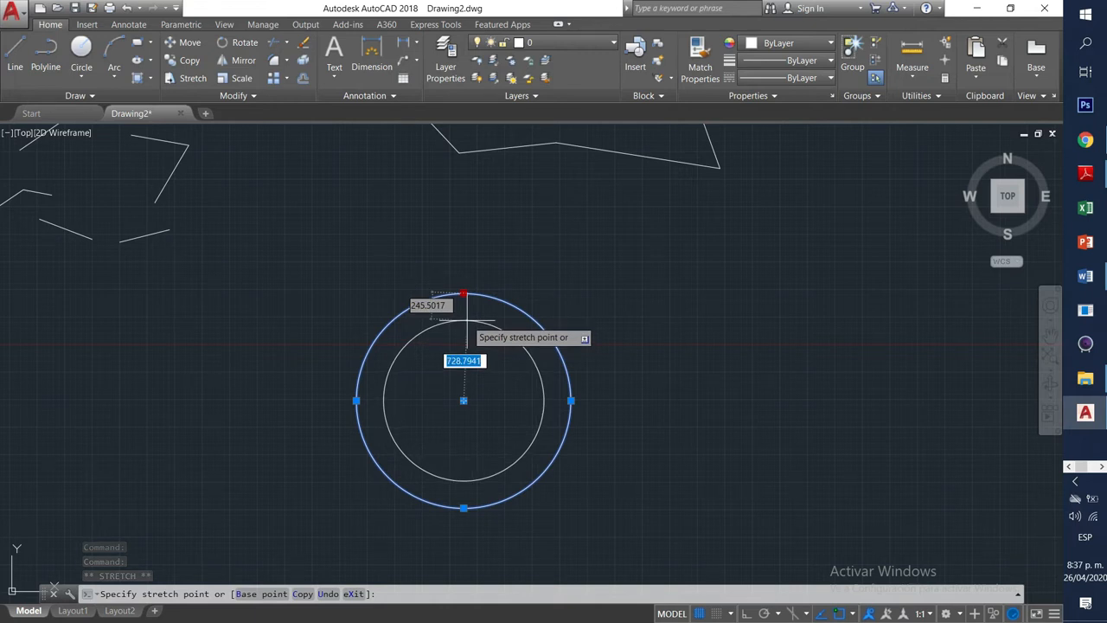
left_click(464, 320)
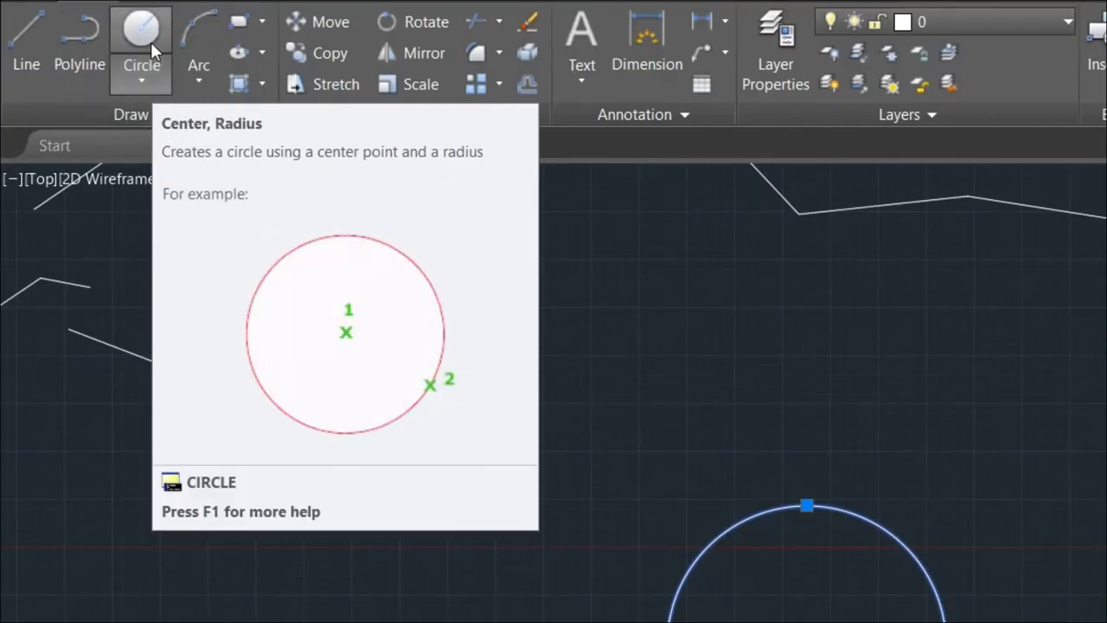
Draw a 2-Point circle right of the first by picking both diameter endpoints.
left_click(149, 77)
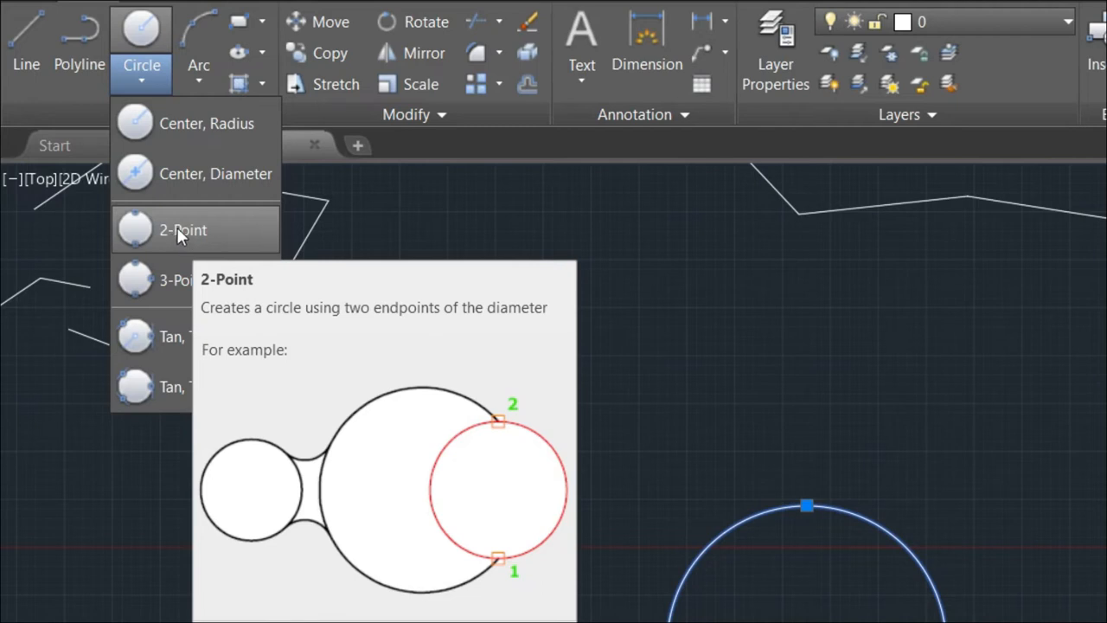
left_click(177, 230)
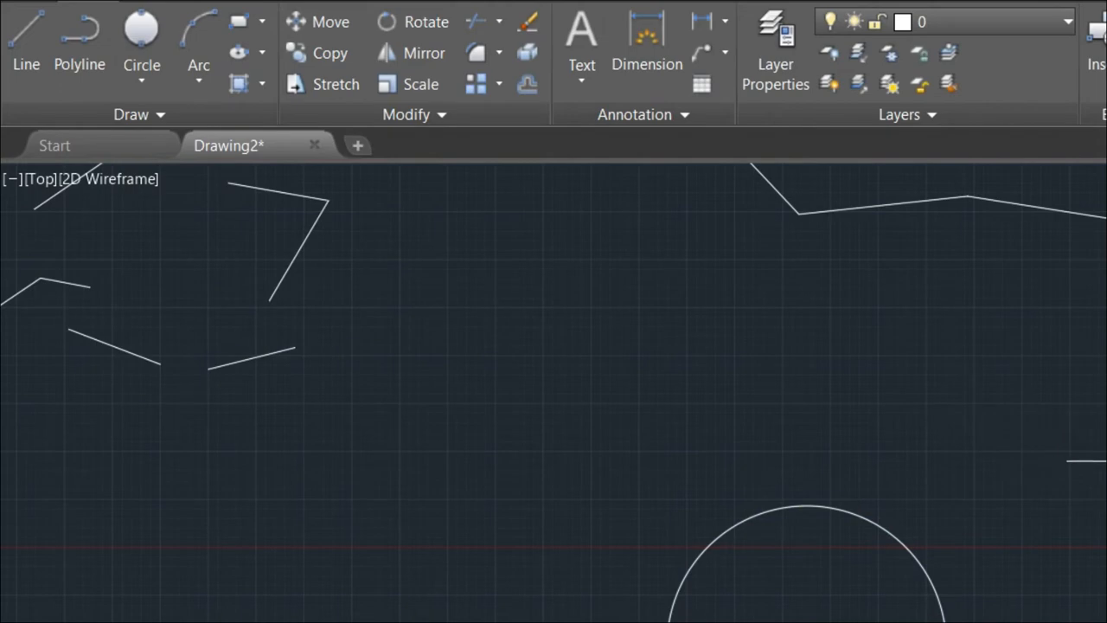
left_click(641, 311)
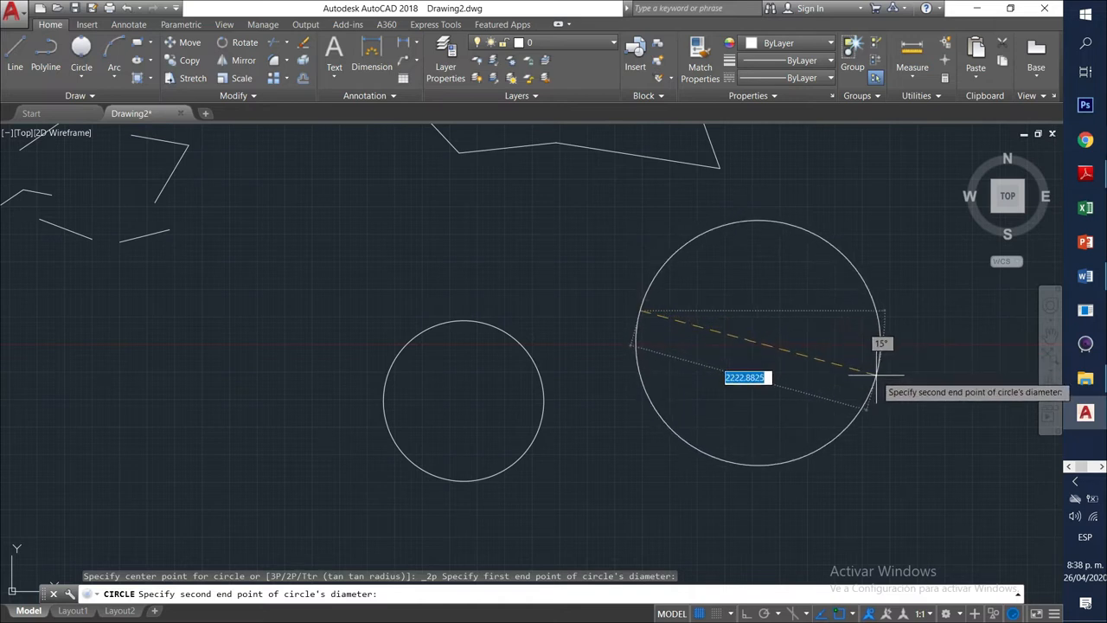
left_click(877, 375)
scroll(733, 403, "down", 8)
scroll(741, 394, "up", 8)
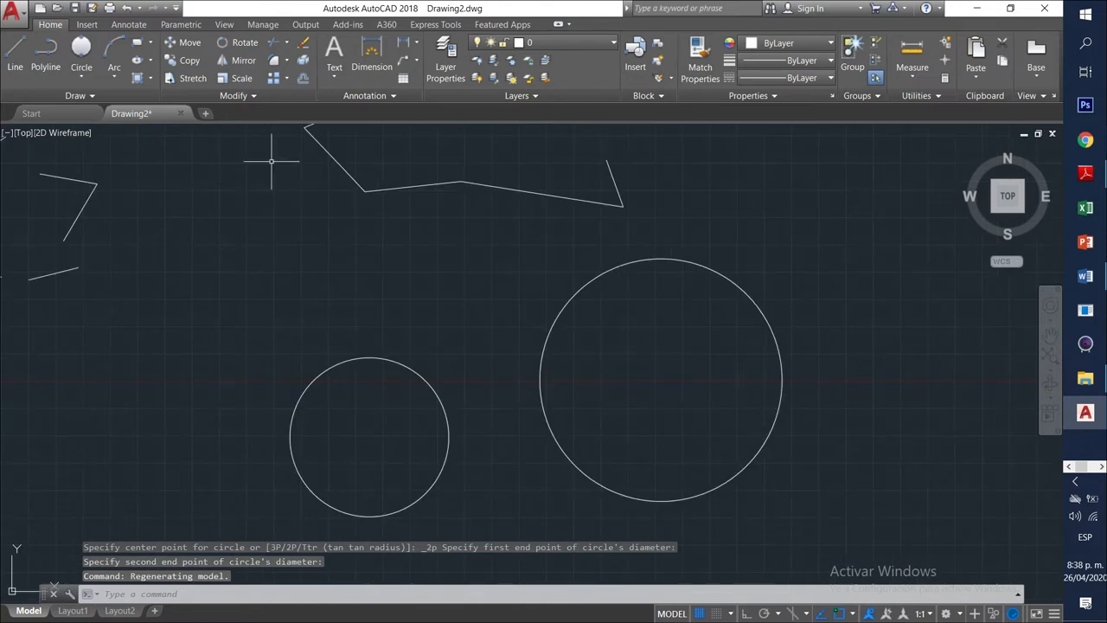
left_click(81, 79)
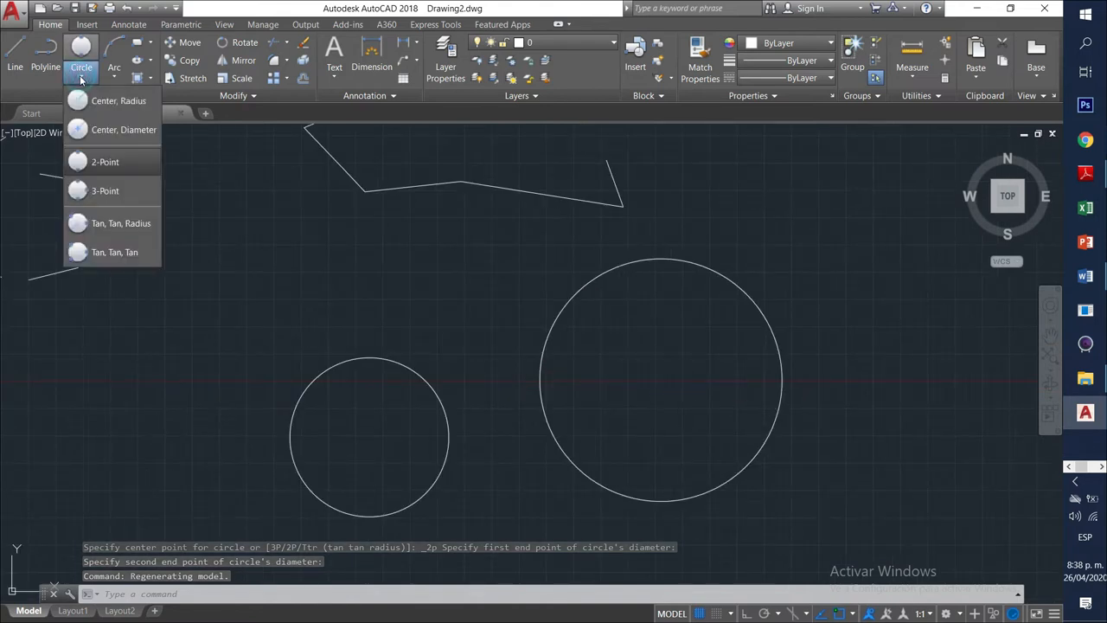
Choose the 3-Point circle method and pick the first two circumference points.
left_click(99, 194)
scroll(631, 286, "down", 6)
middle_click_drag(705, 300, 527, 297)
scroll(511, 276, "up", 4)
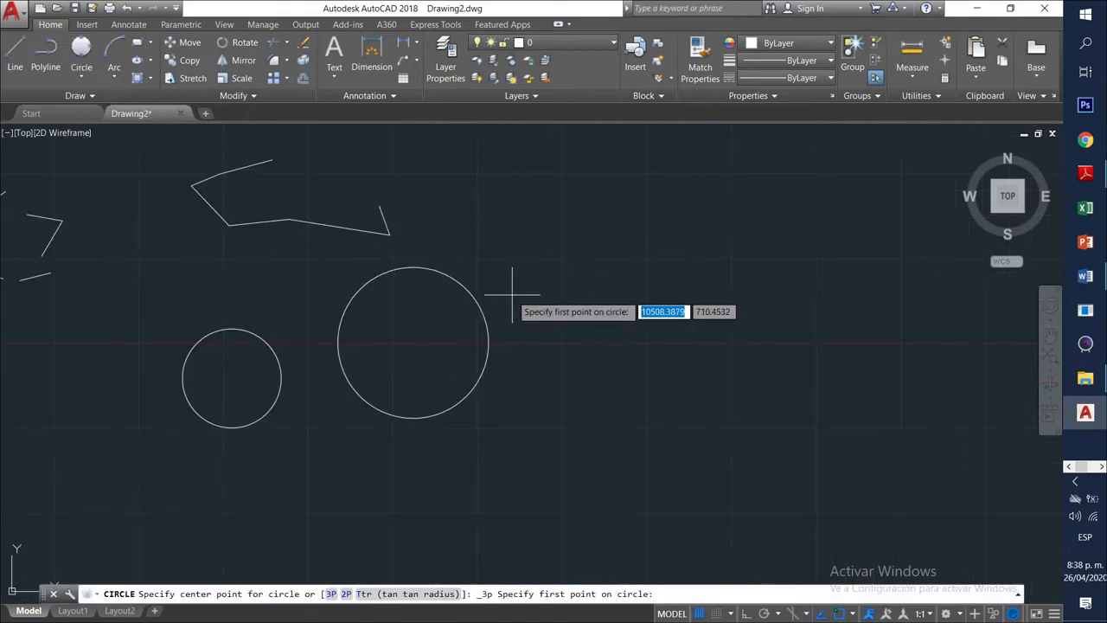
scroll(593, 234, "down", 4)
left_click(614, 228)
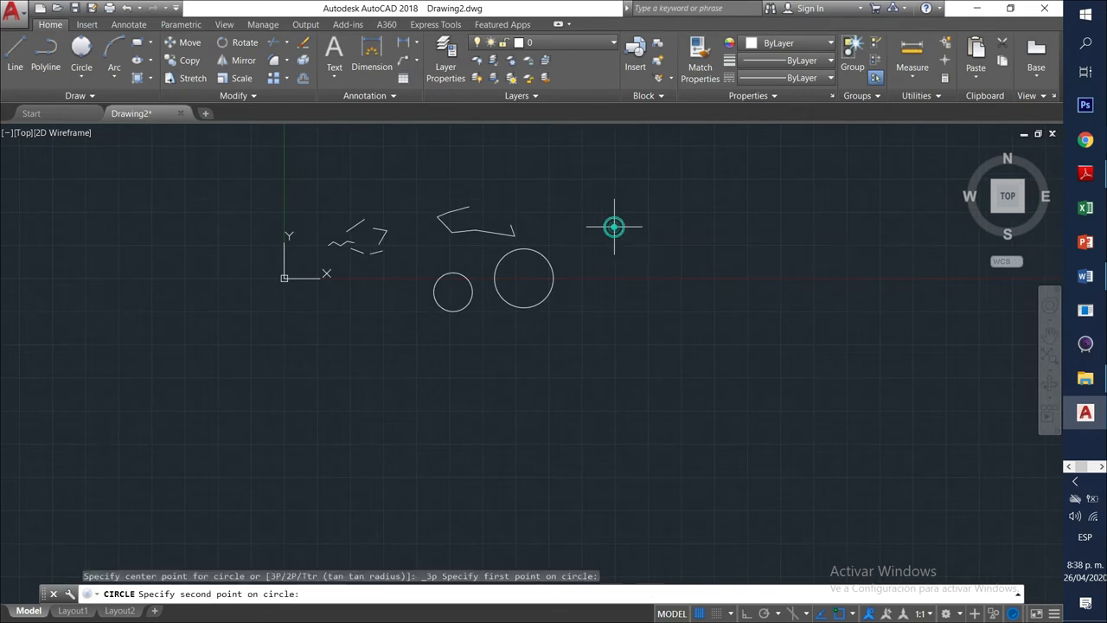
left_click(664, 259)
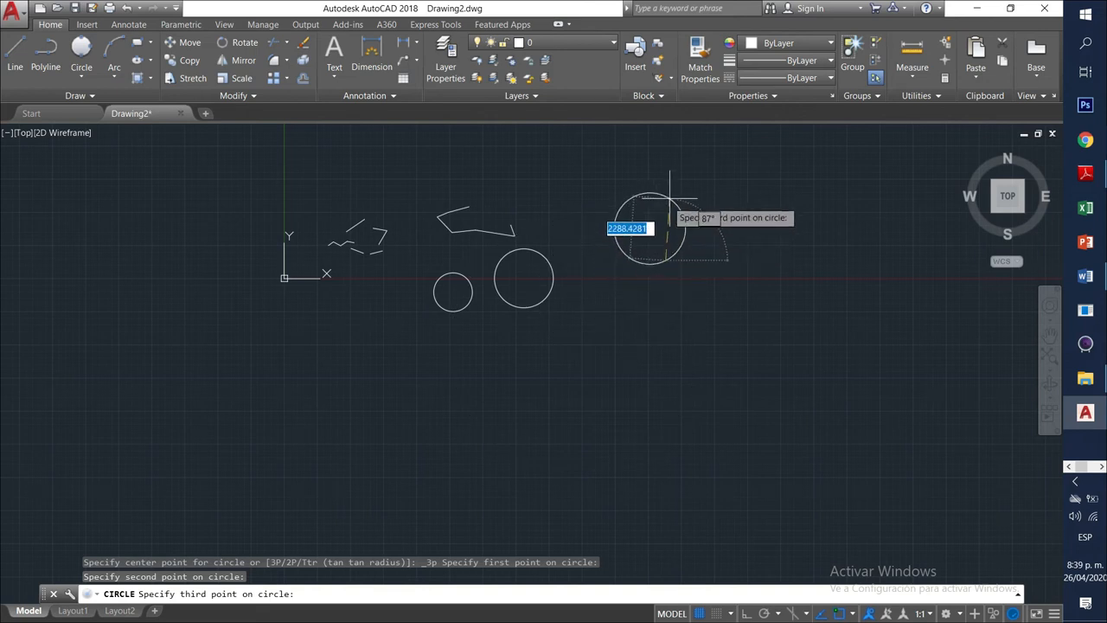
Pick the third point to complete the large three-point circle, then select it.
scroll(794, 220, "up", 2)
scroll(787, 223, "down", 2)
middle_click_drag(778, 229, 587, 389)
scroll(594, 381, "down", 4)
scroll(593, 381, "up", 8)
scroll(594, 381, "down", 8)
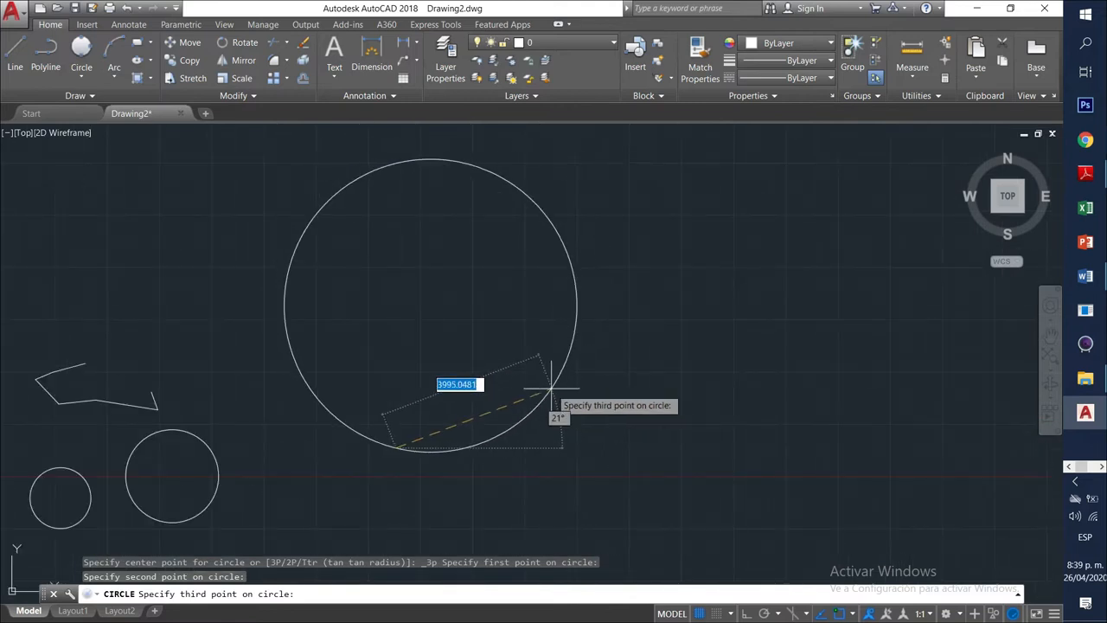
scroll(544, 401, "up", 5)
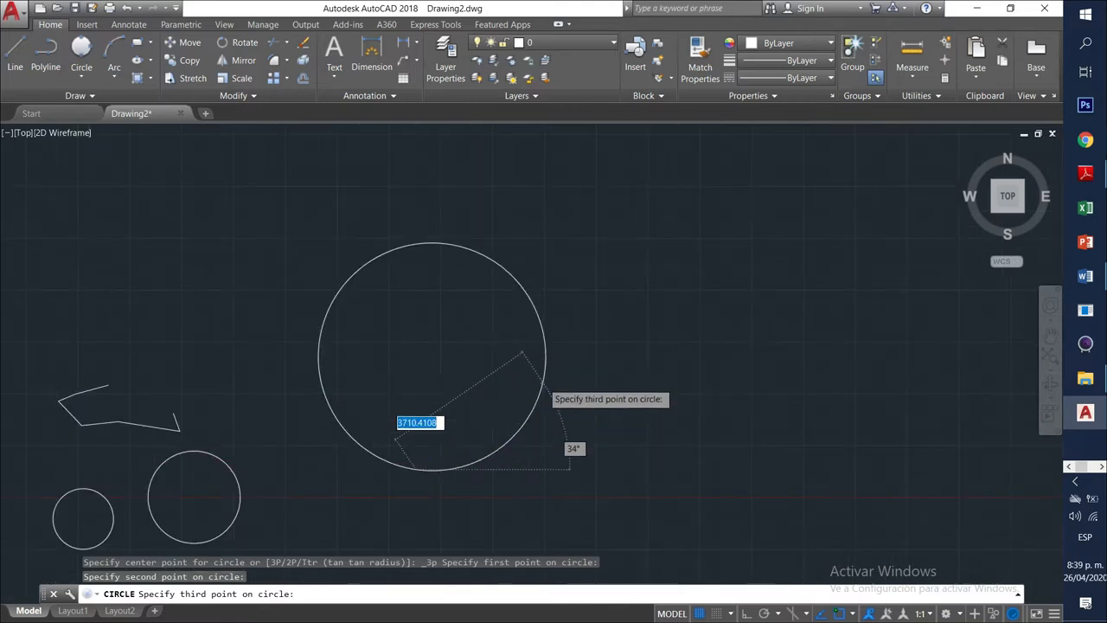
scroll(553, 385, "down", 2)
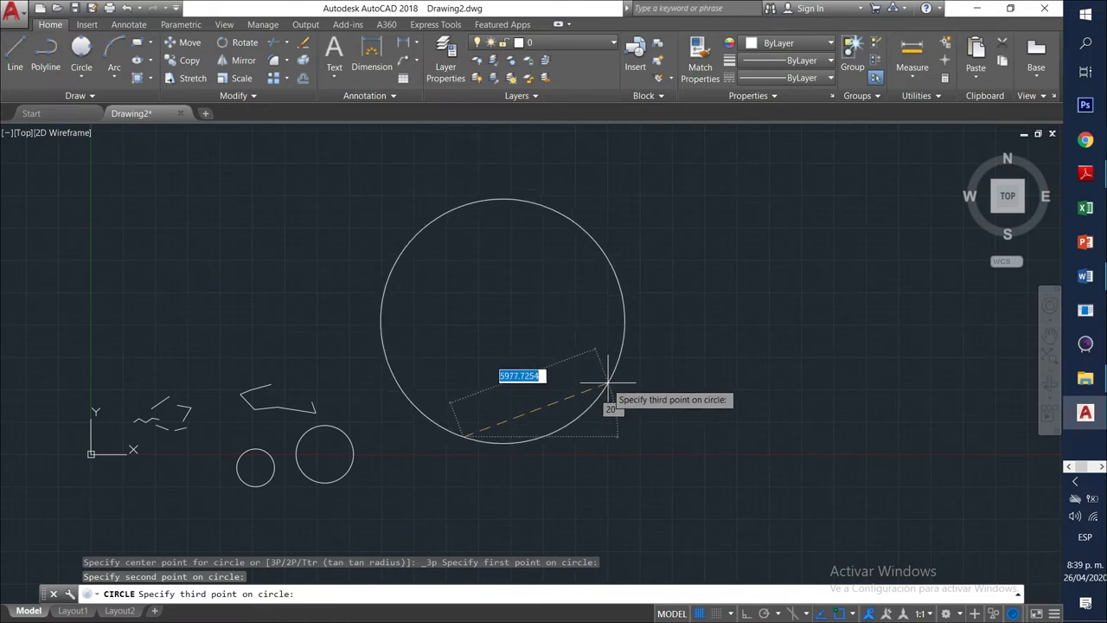
scroll(610, 383, "up", 6)
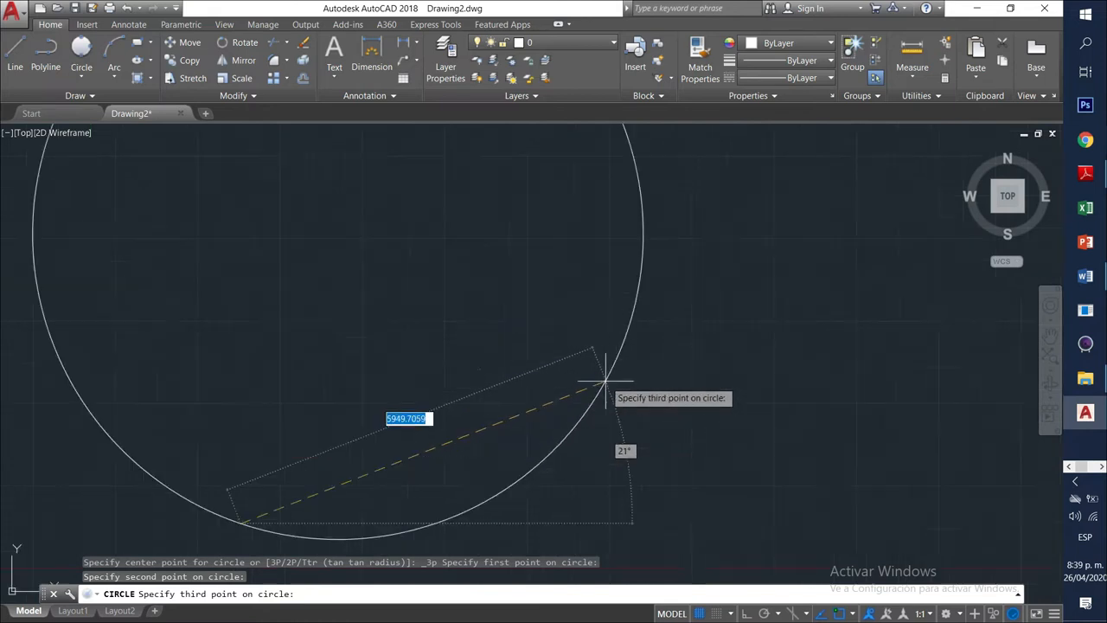
scroll(605, 380, "down", 7)
scroll(603, 382, "down", 4)
scroll(600, 383, "up", 9)
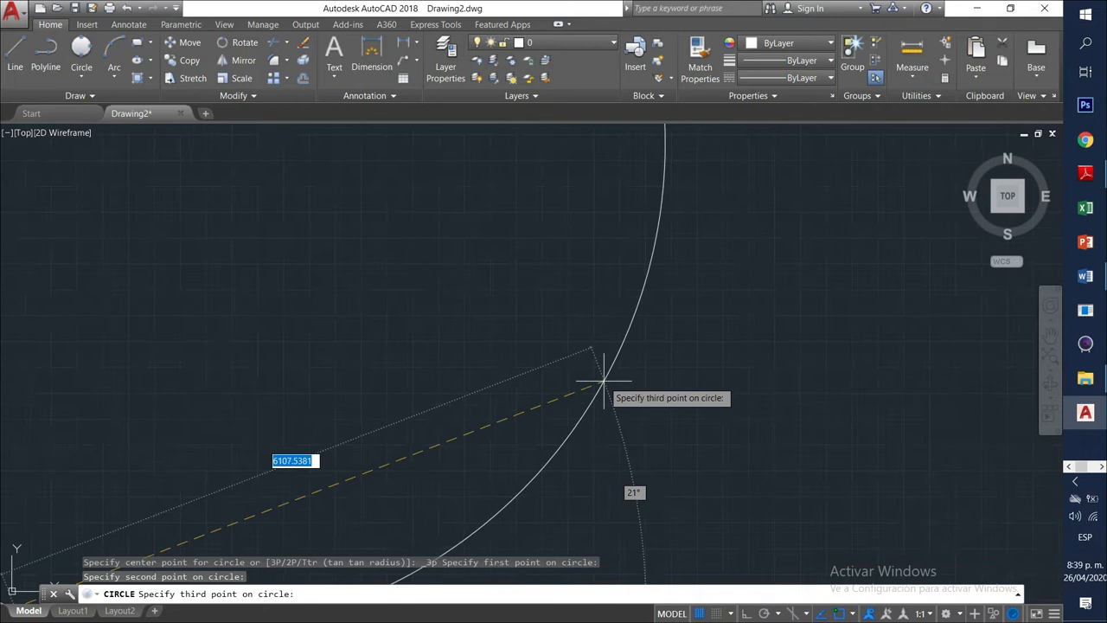
scroll(600, 383, "down", 5)
scroll(603, 380, "up", 1)
scroll(603, 380, "up", 3)
scroll(593, 383, "down", 5)
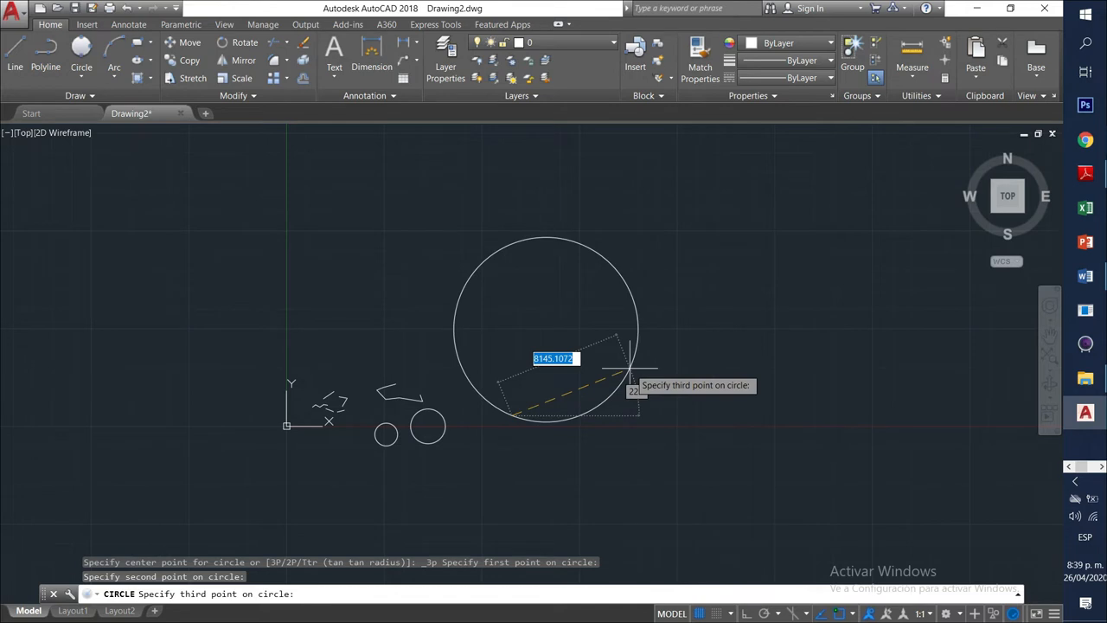
left_click(631, 367)
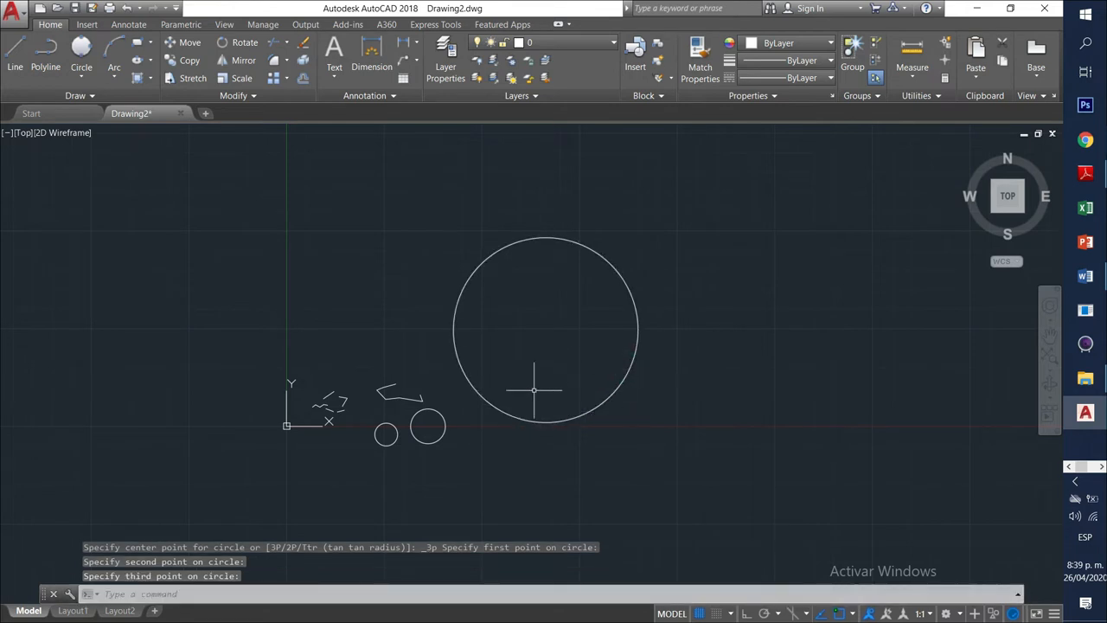
left_click(596, 401)
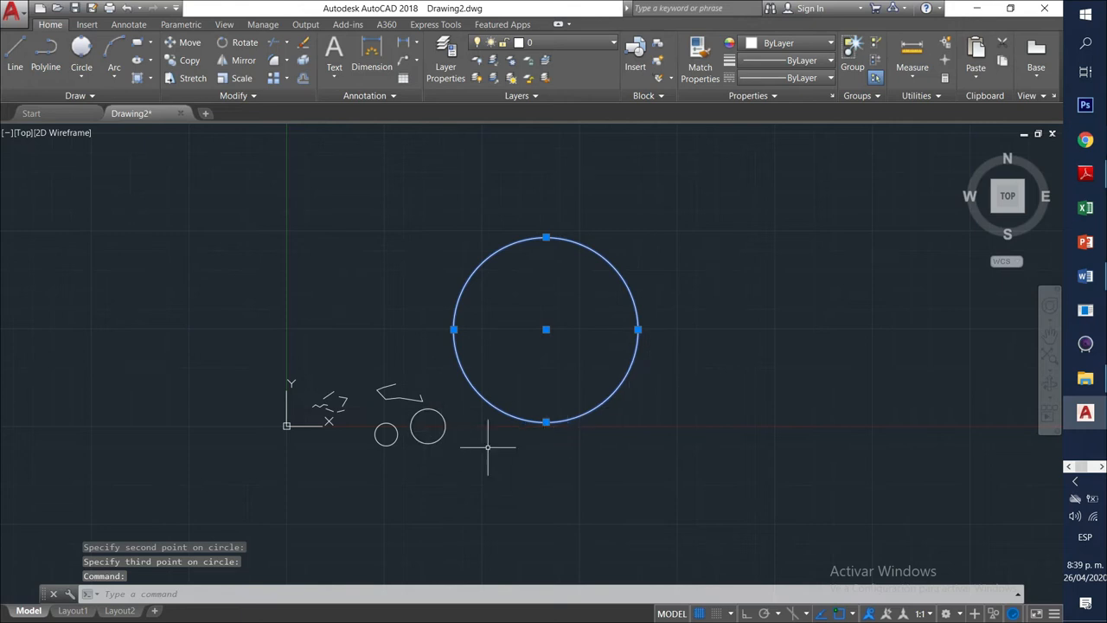
key("Escape")
left_click(445, 435)
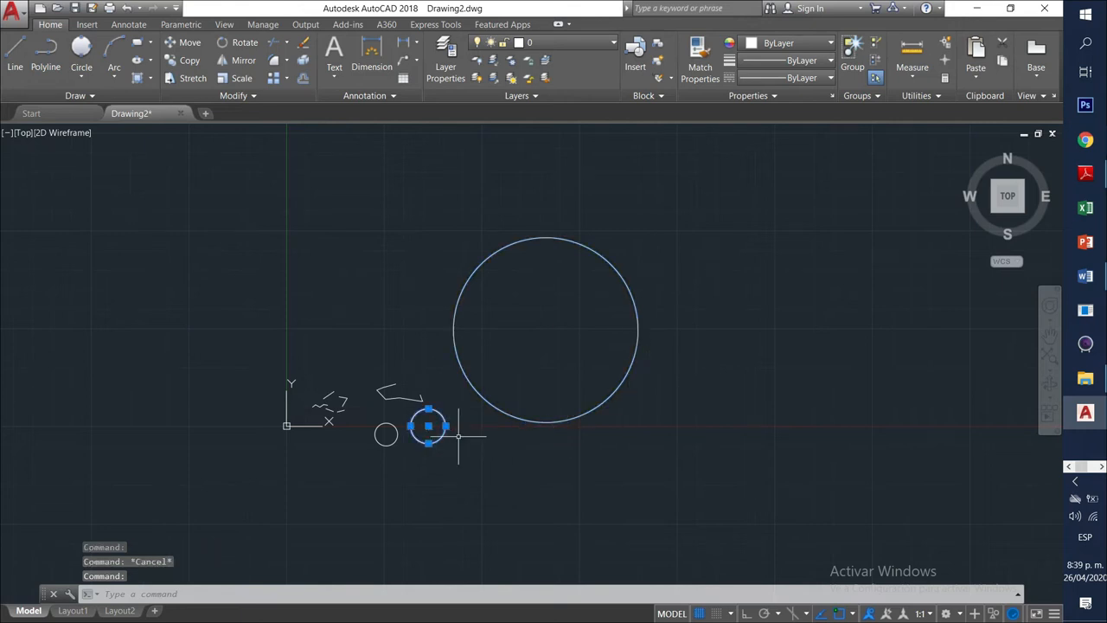
left_click(528, 414)
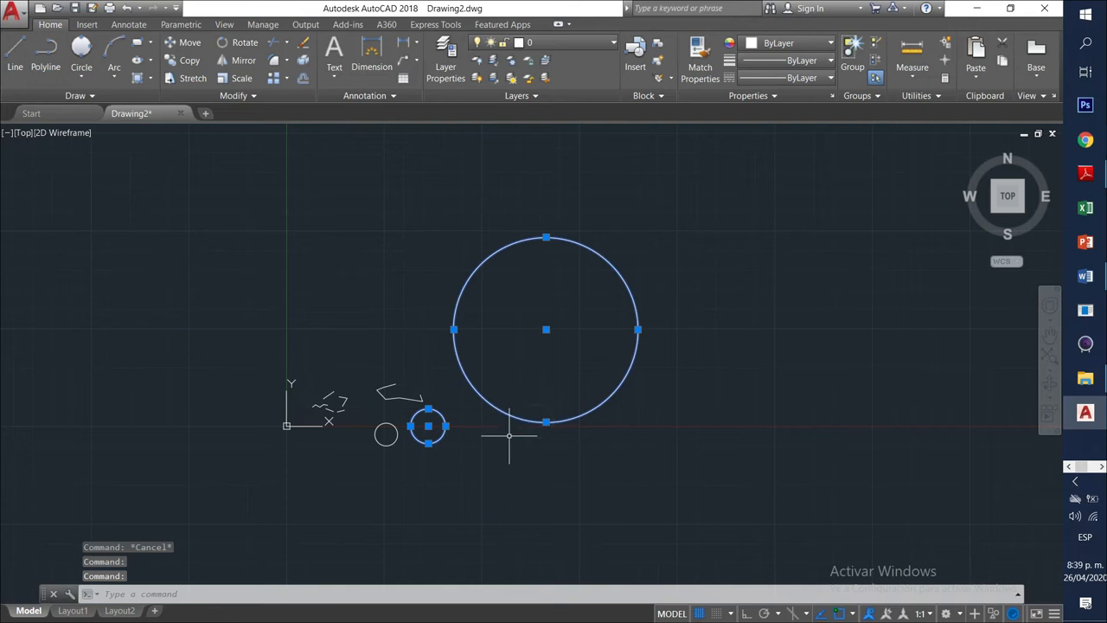
left_click(386, 435)
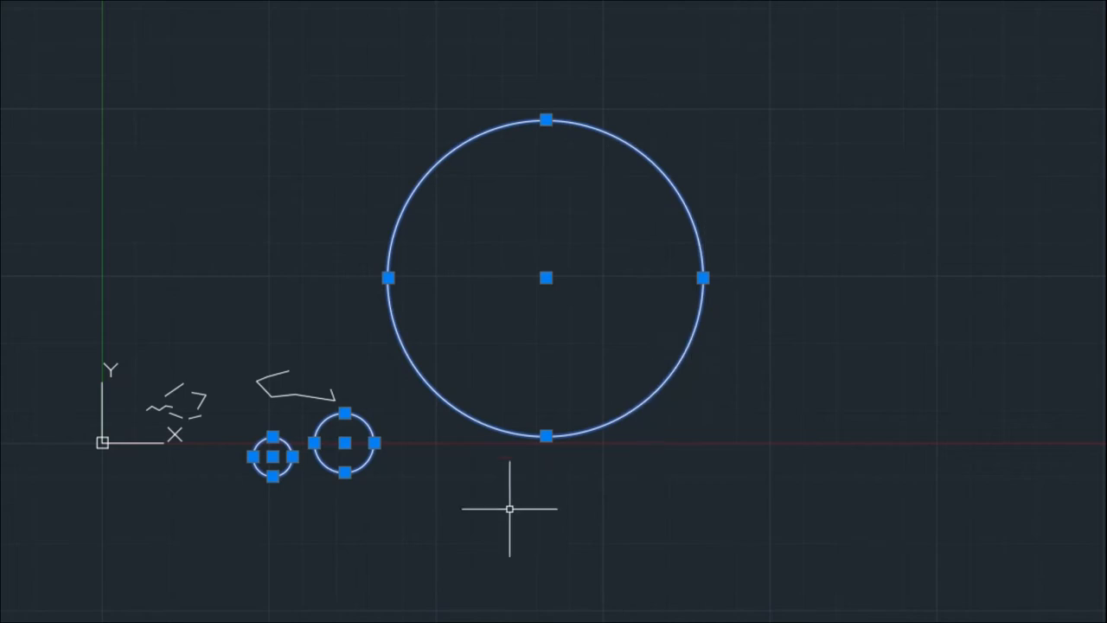
key("Escape")
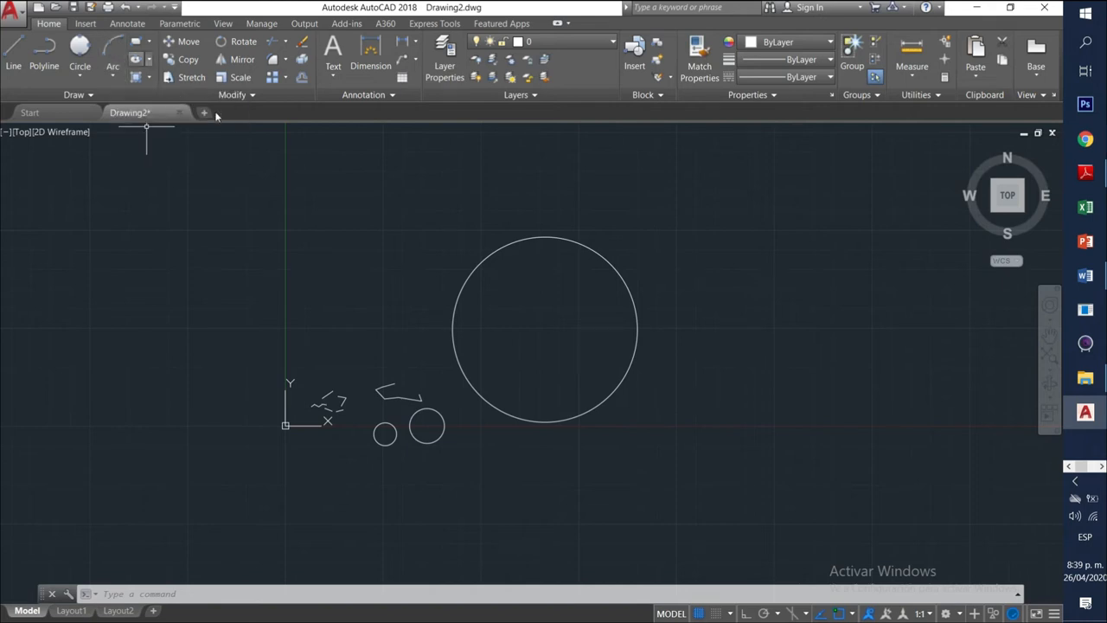
Draw a three-point arc below the large circle by picking start, second and end points.
left_click(111, 53)
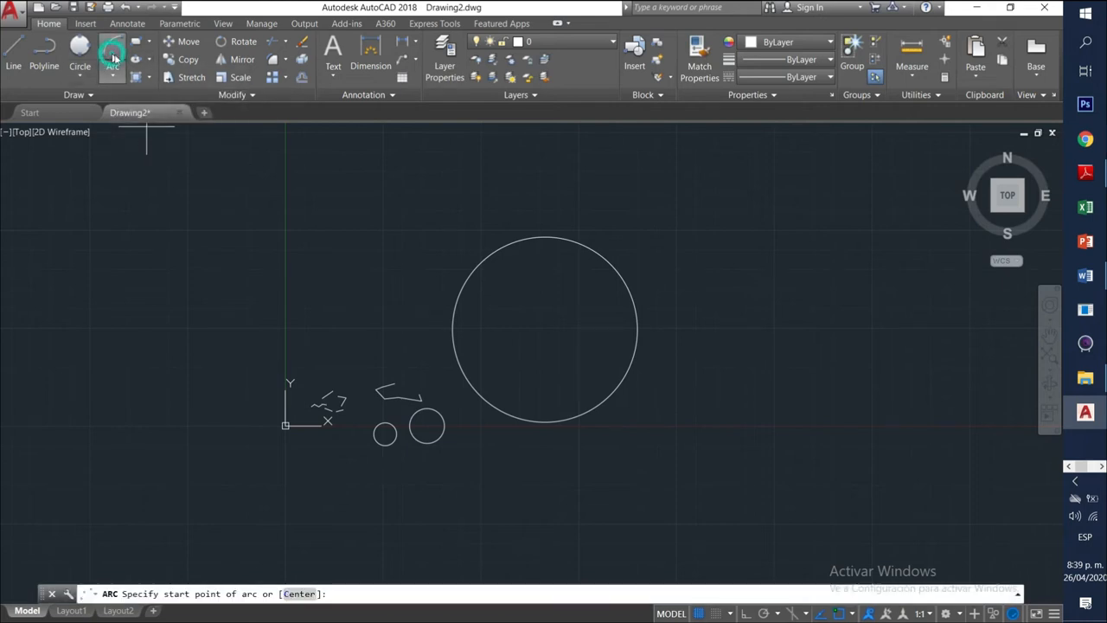
mouse_move(691, 329)
middle_mouse_down()
mouse_move(705, 319)
mouse_move(658, 269)
middle_mouse_up()
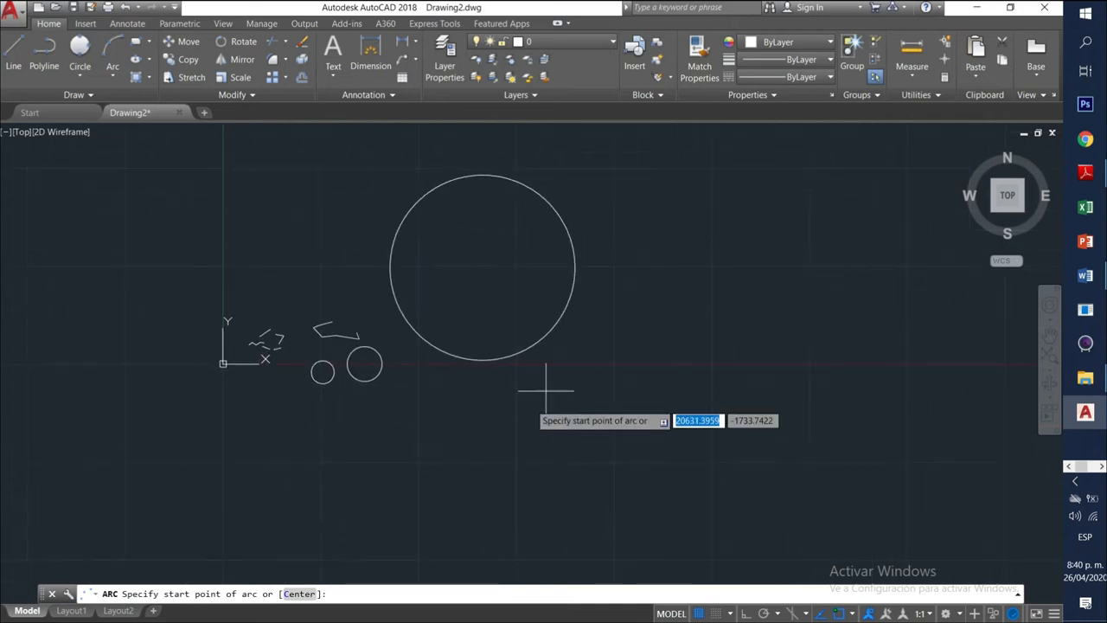
left_click(446, 450)
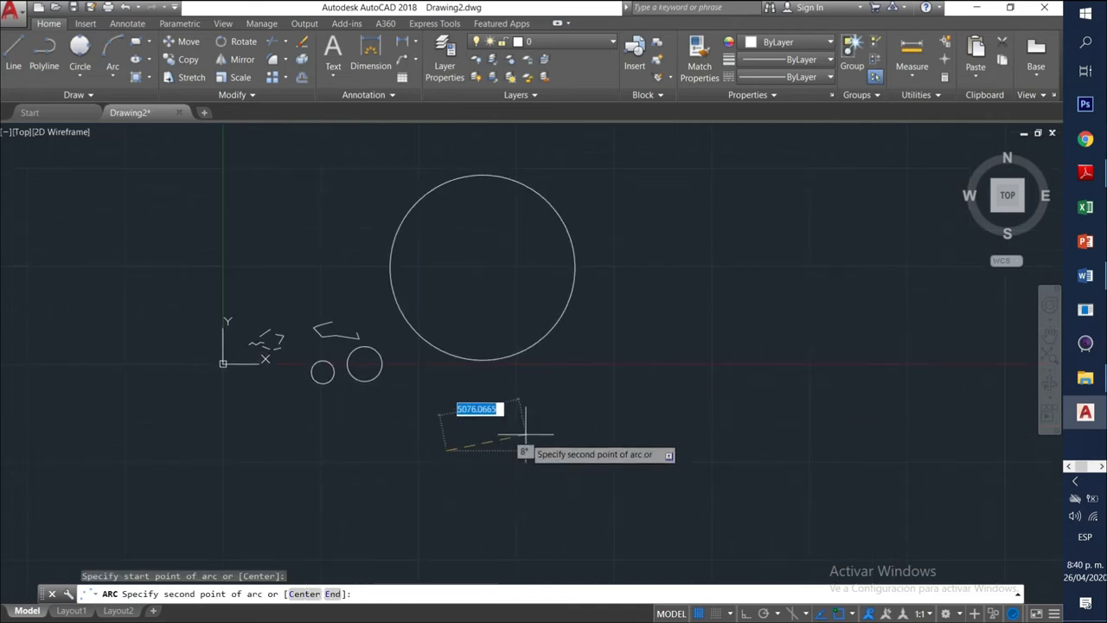
left_click(592, 448)
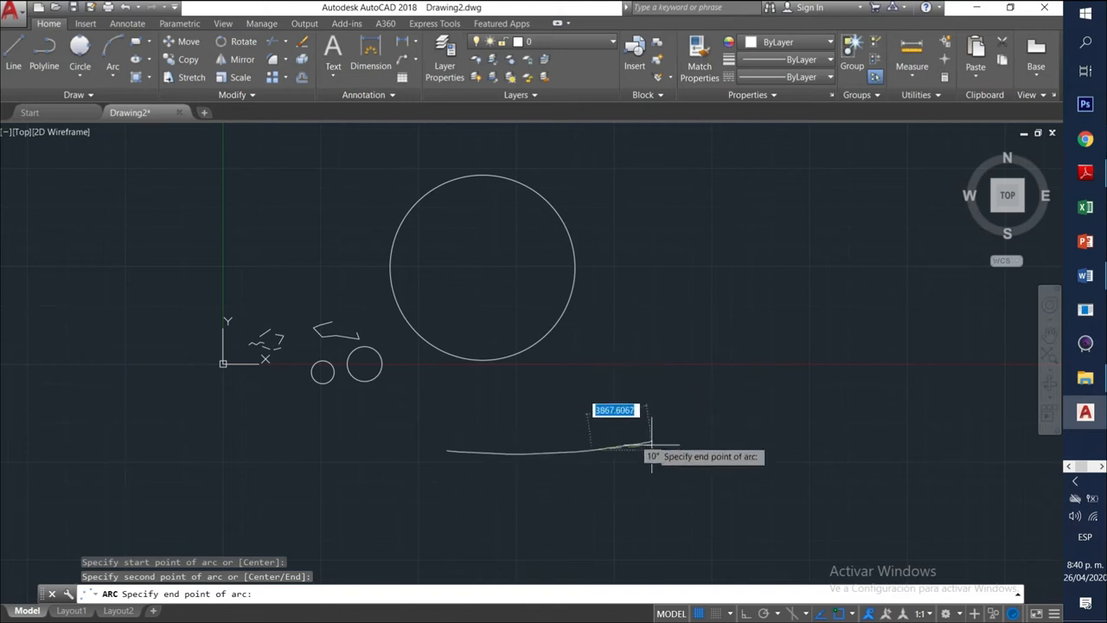
left_click(603, 499)
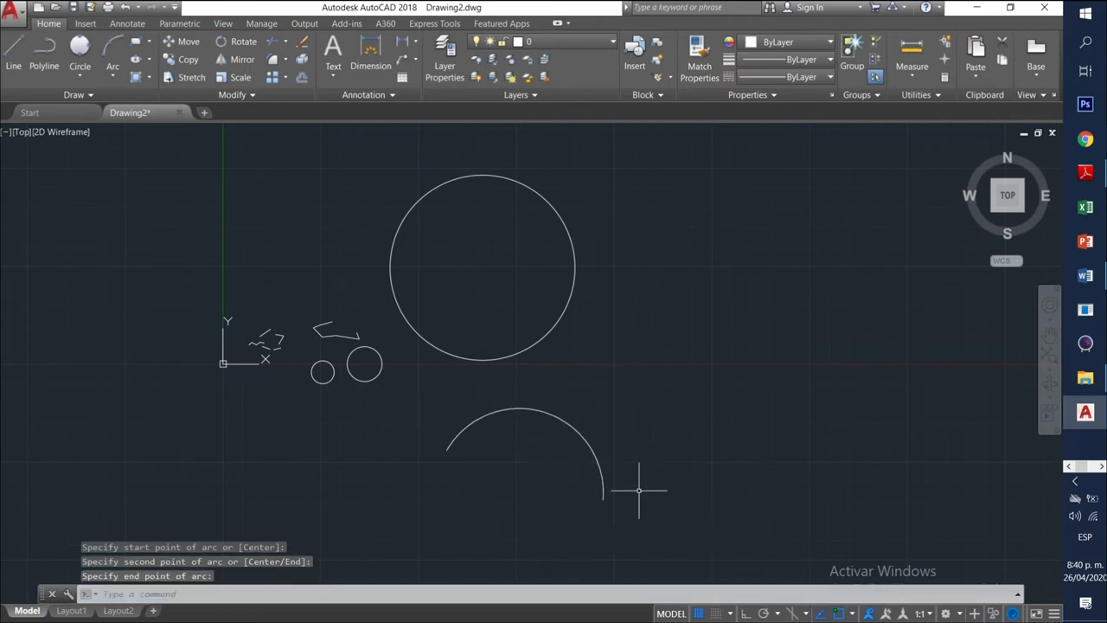
left_click(113, 76)
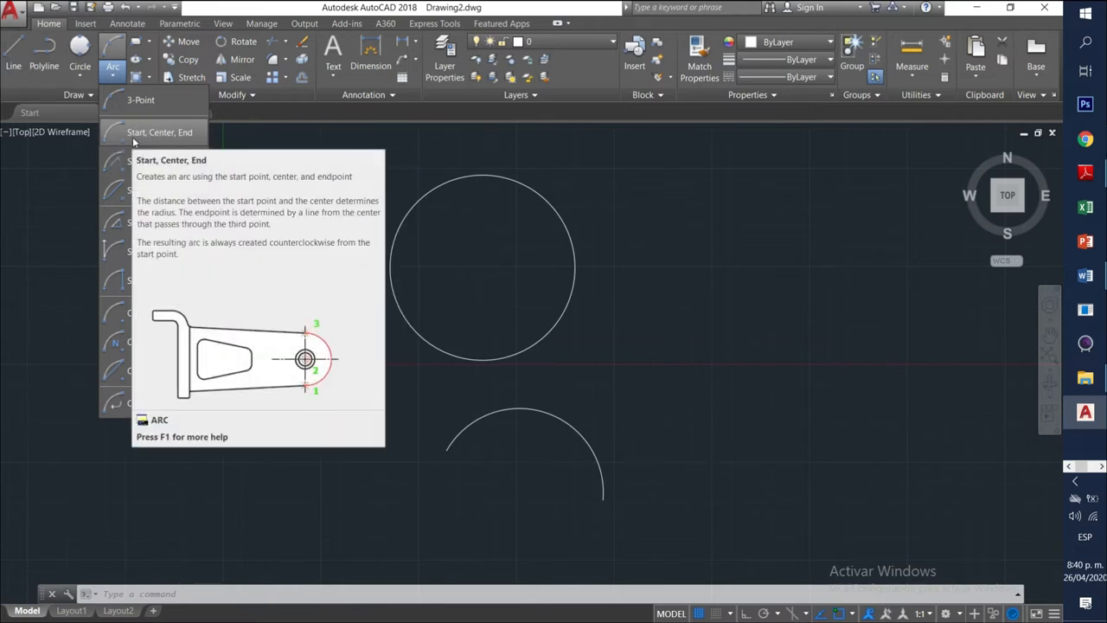
Draw a wide Start, Center, End arc right of the large circle.
left_click(135, 135)
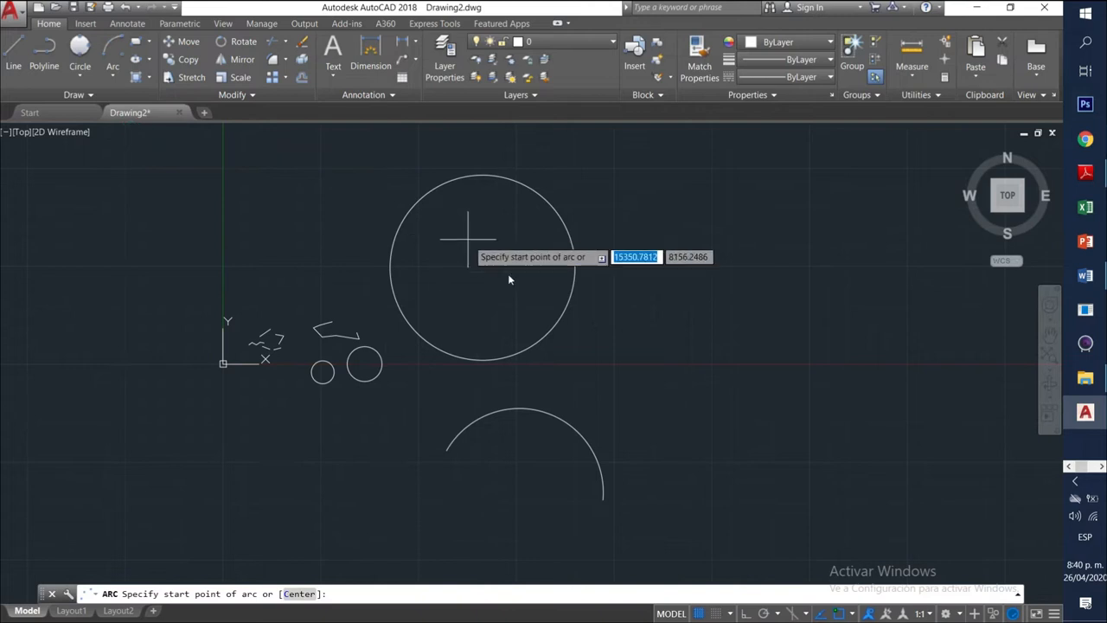
left_click(618, 341)
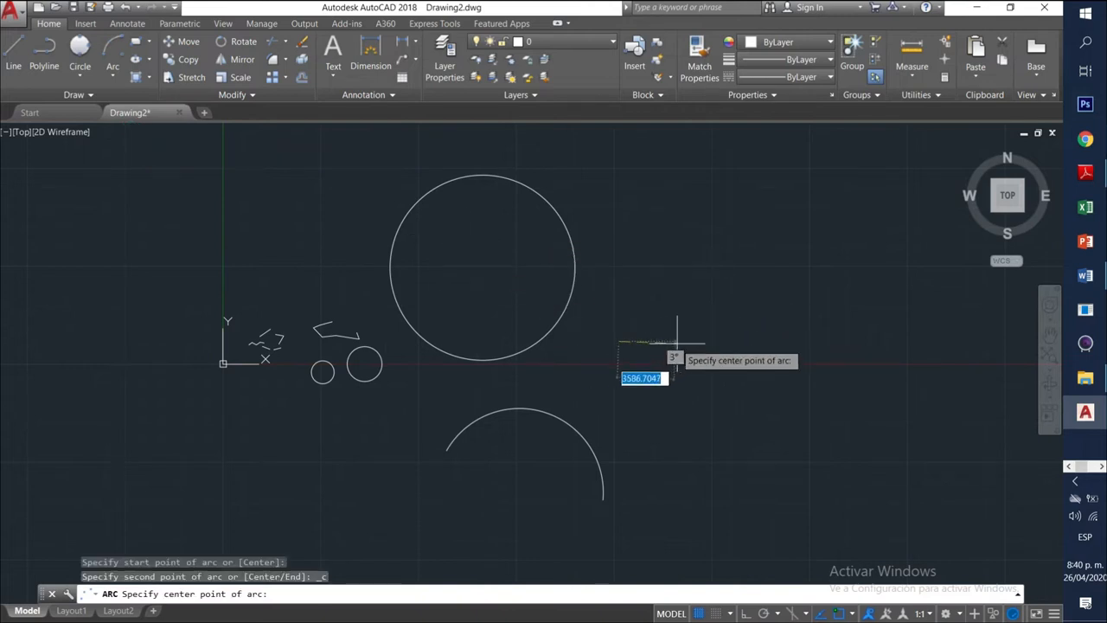
left_click(746, 341)
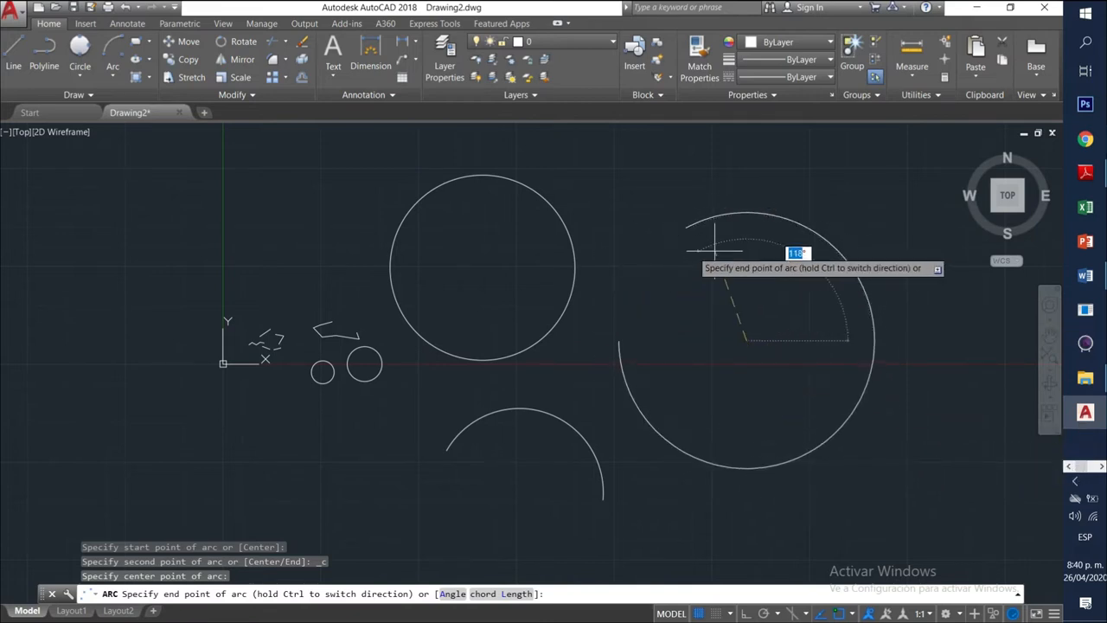
left_click(720, 474)
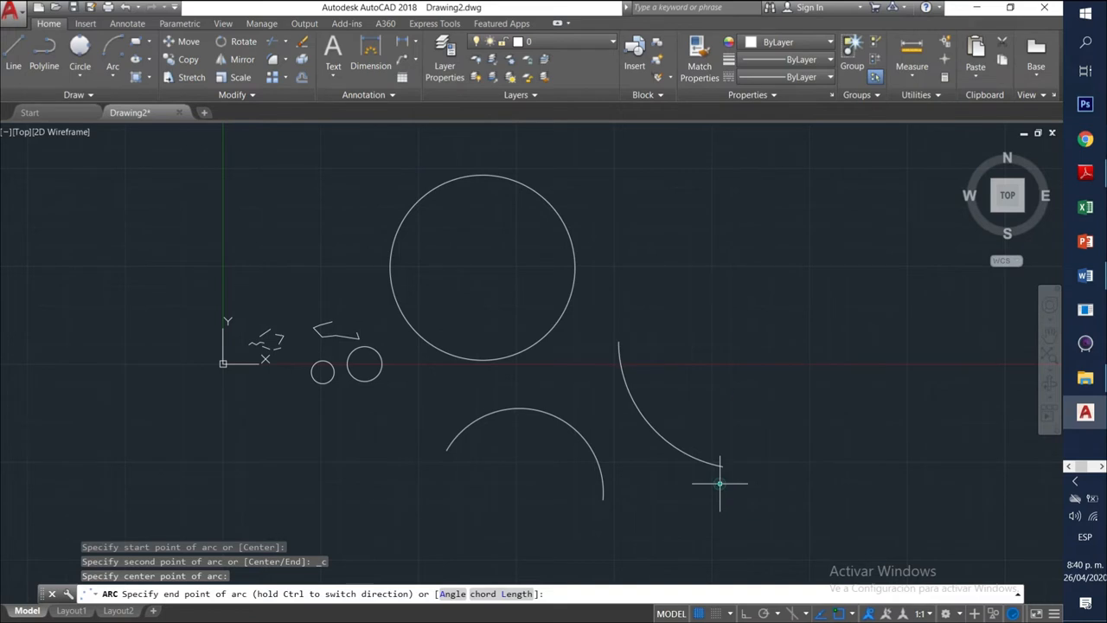
Draw a small Start, End, Direction arc by picking start, end and tangent direction.
left_click(113, 77)
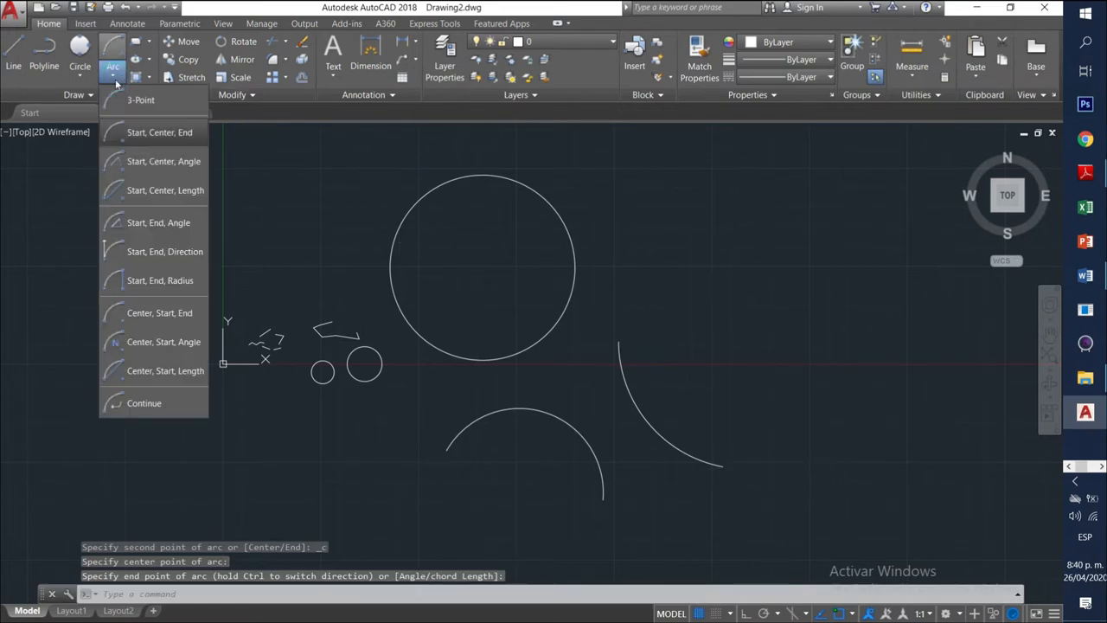
left_click(155, 252)
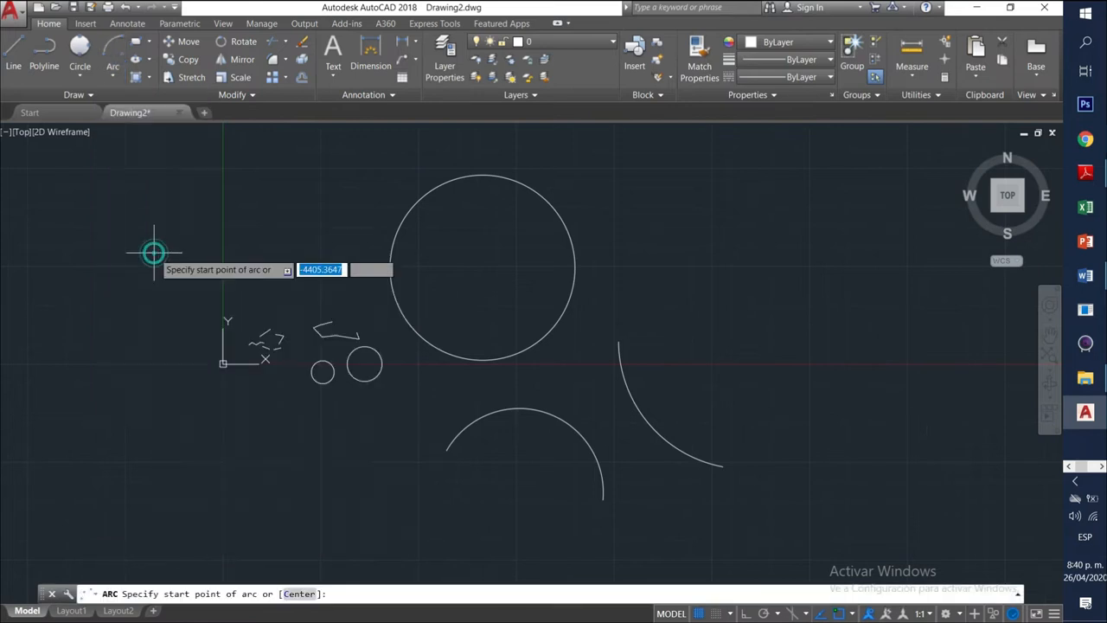
left_click(651, 284)
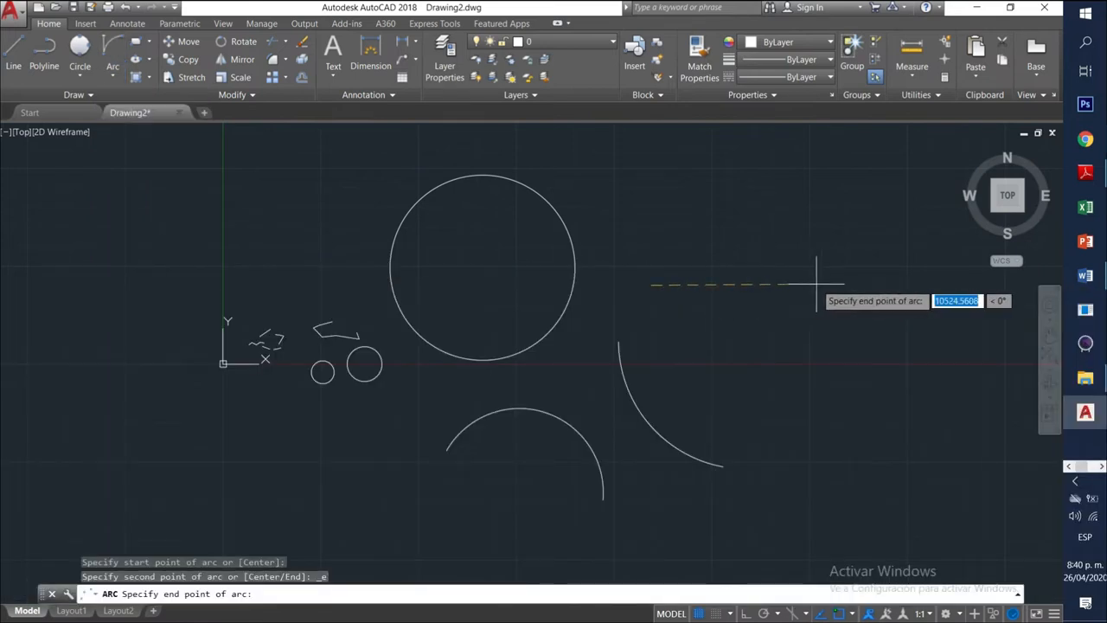
left_click(659, 337)
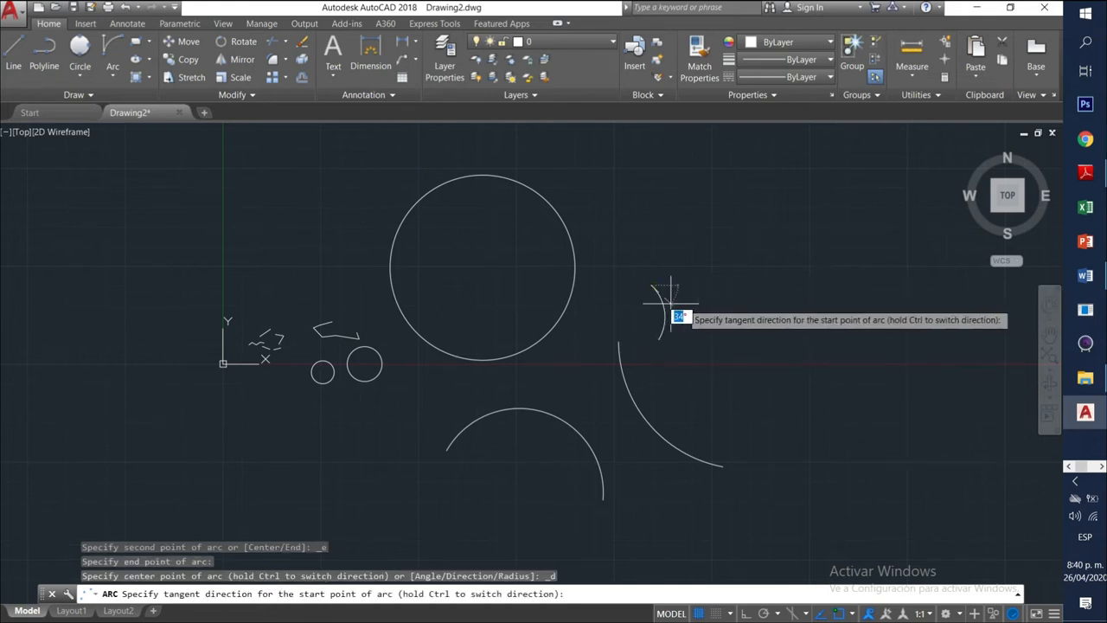
left_click(614, 310)
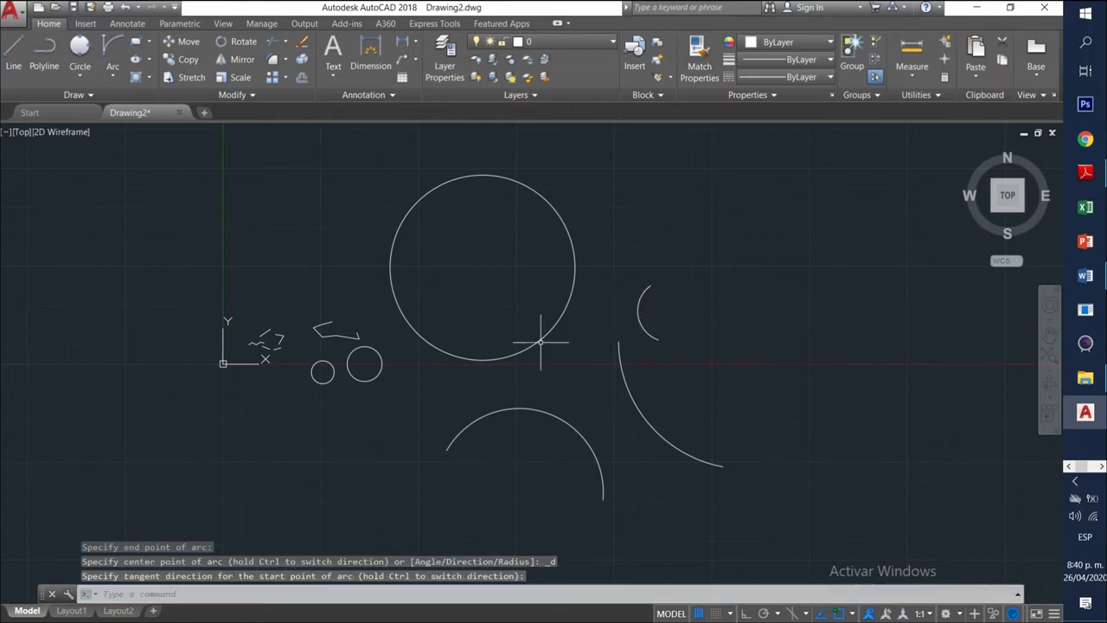
left_click(112, 76)
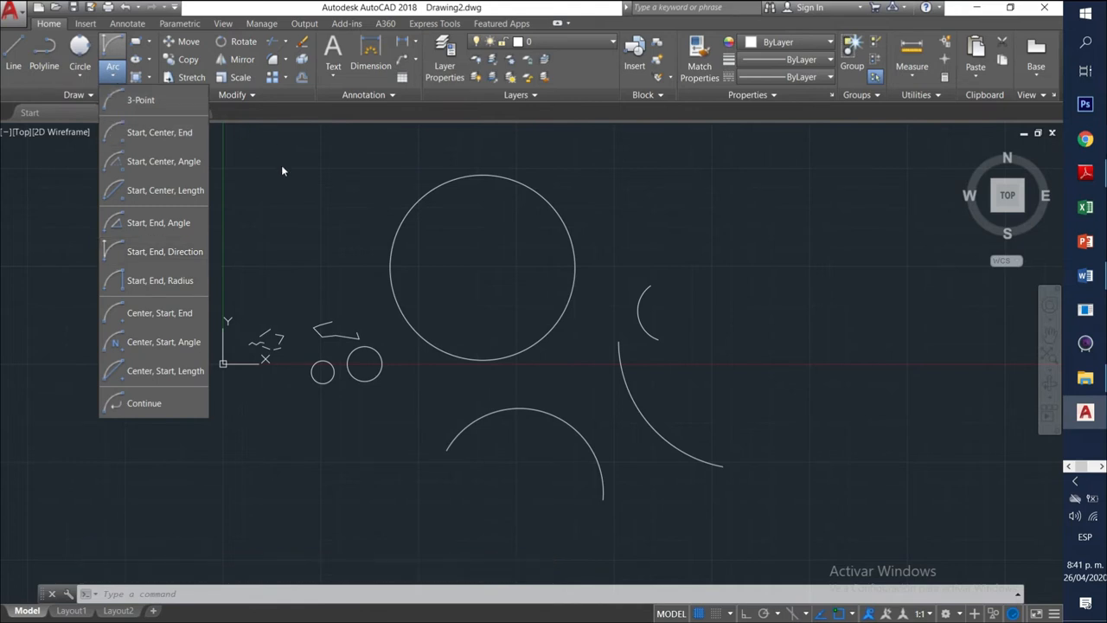
Draw a Center, Start, Length arc right of the earlier arcs, with its start point above the center.
left_click(288, 174)
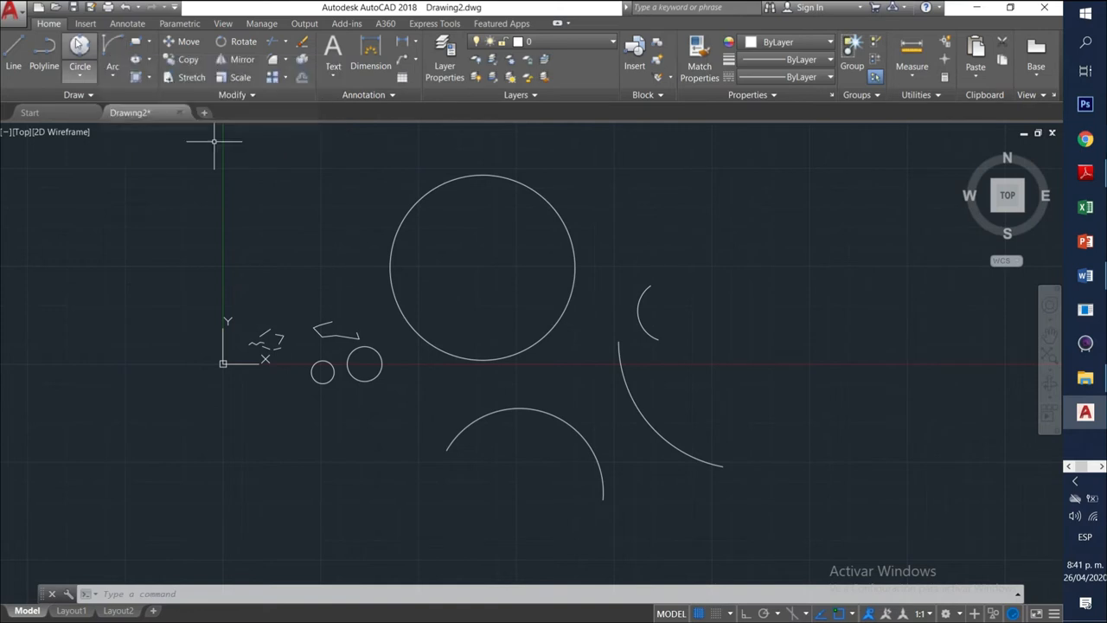
left_click(113, 76)
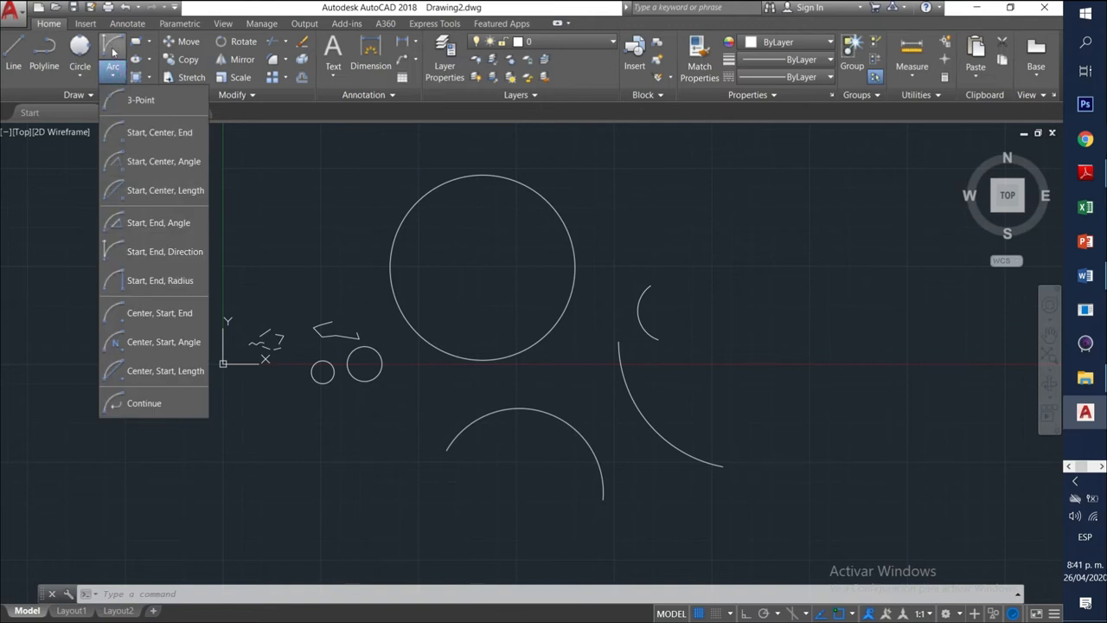
left_click(112, 52)
left_click(114, 76)
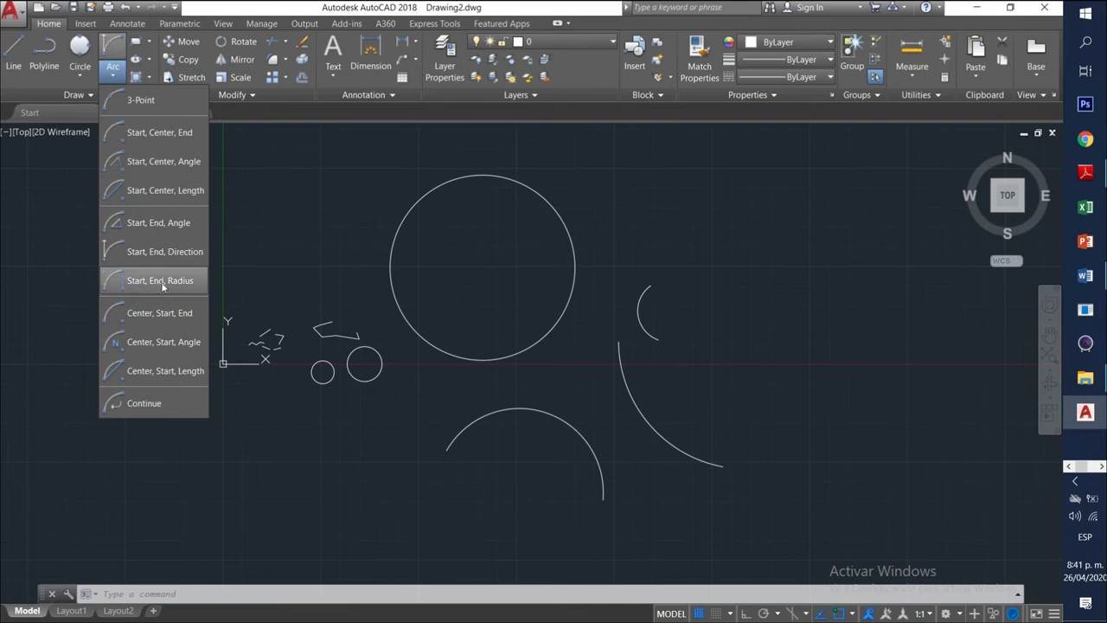
left_click(143, 373)
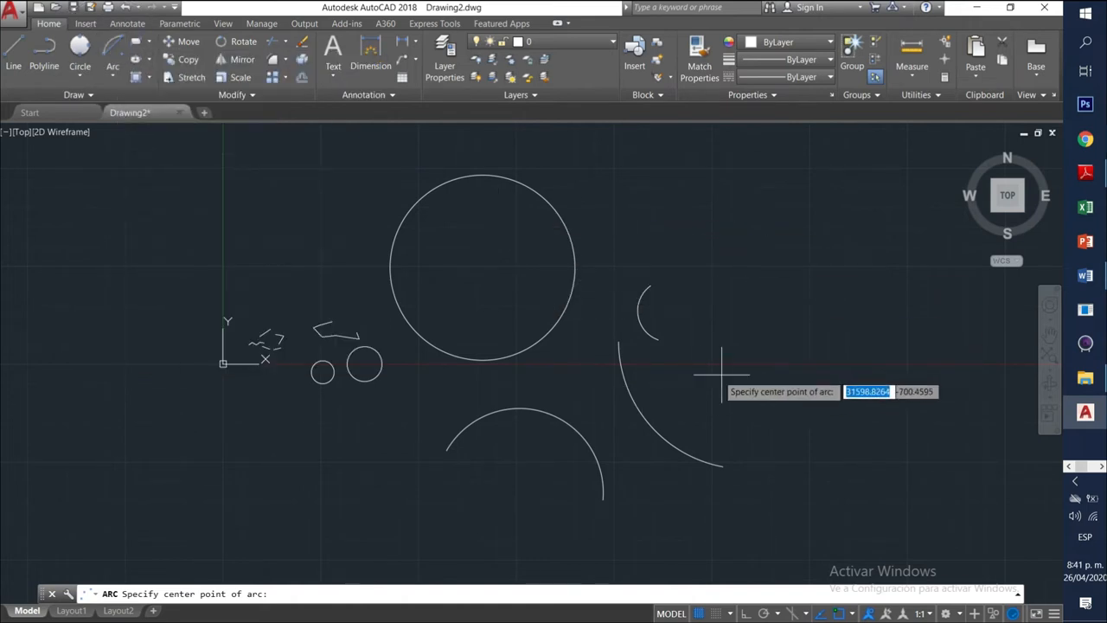
left_click(768, 372)
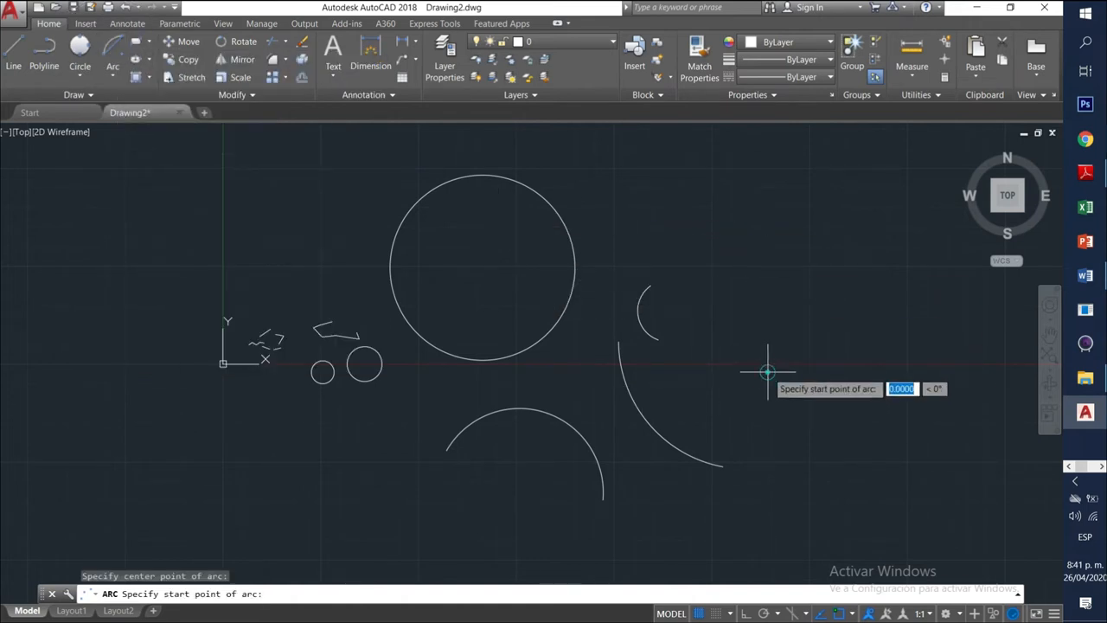
left_click(767, 259)
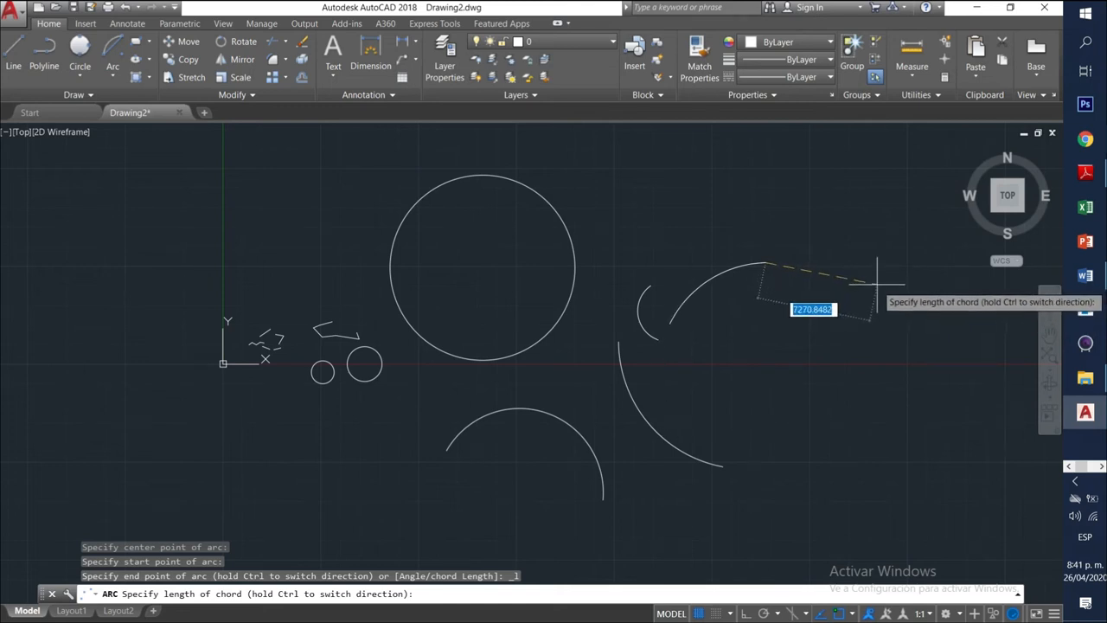
left_click(886, 350)
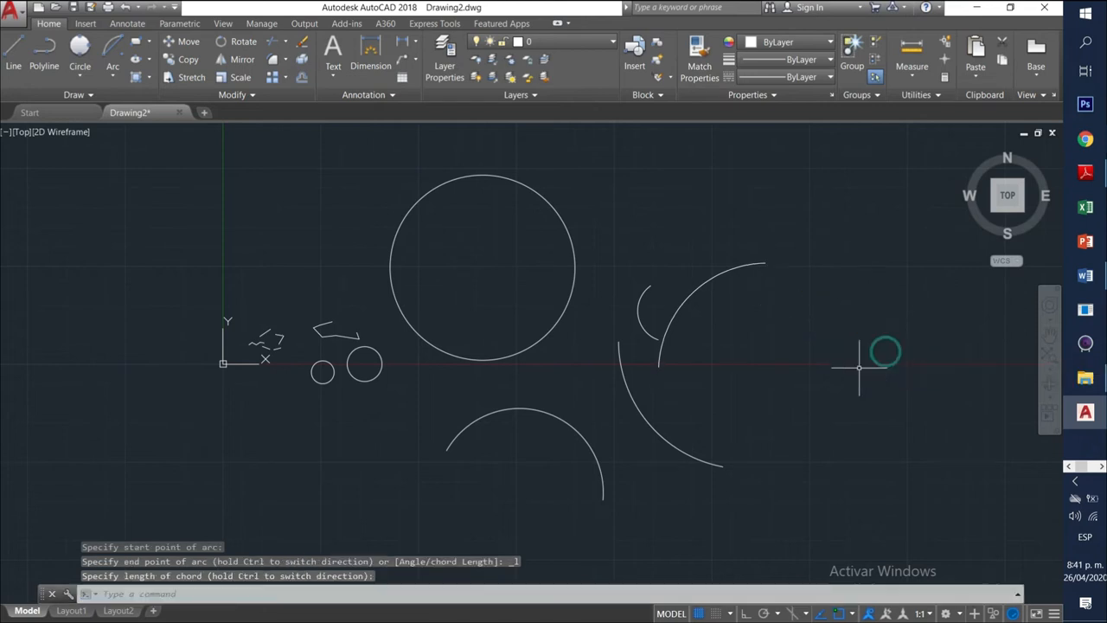
left_click(692, 295)
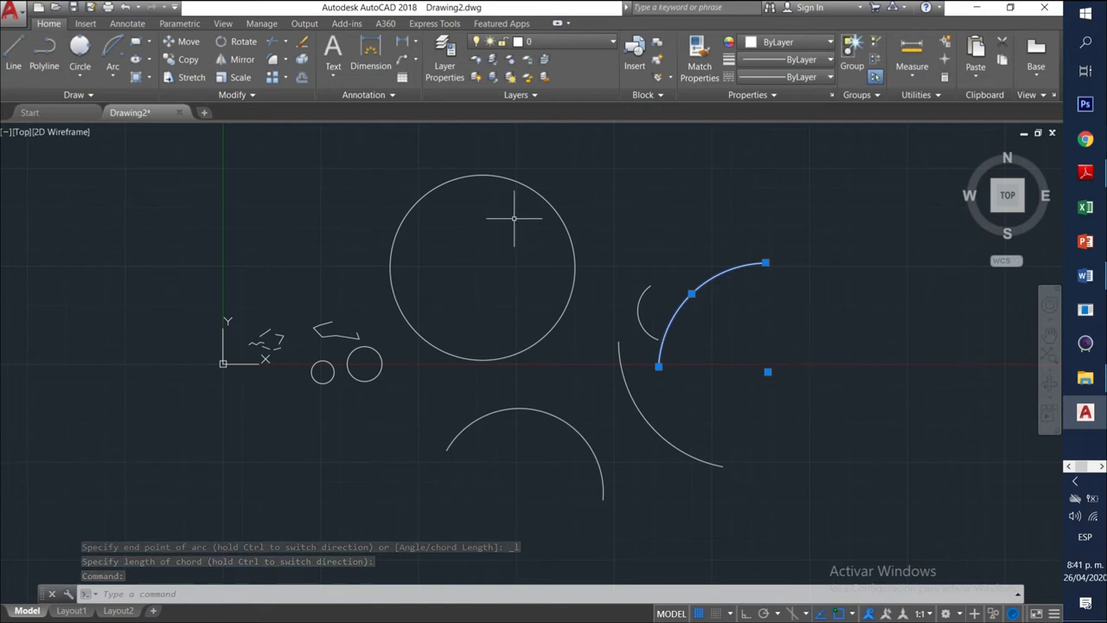
key("Escape")
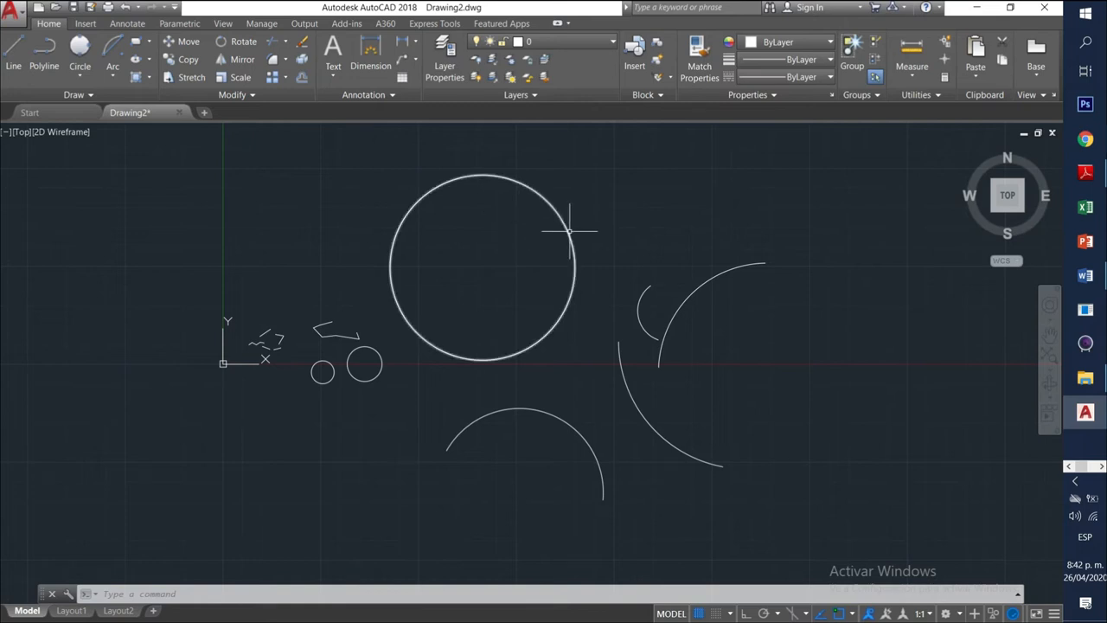
Draw a rectangle right of the arcs and select it to show its grips.
left_click(149, 44)
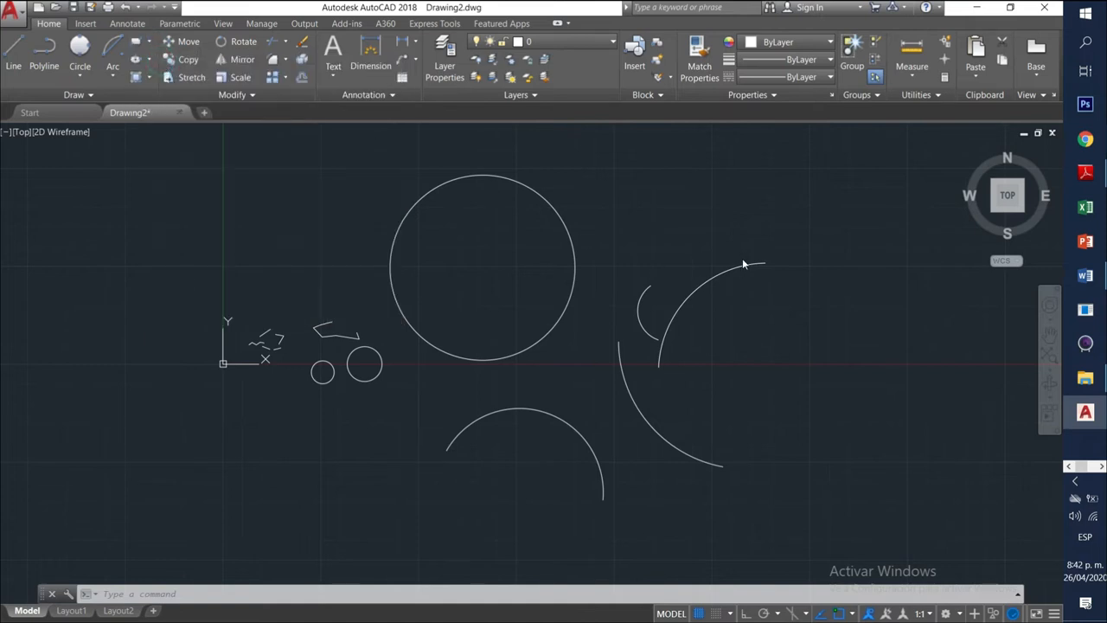
mouse_move(813, 299)
middle_mouse_down()
mouse_move(512, 293)
mouse_move(310, 320)
middle_mouse_up()
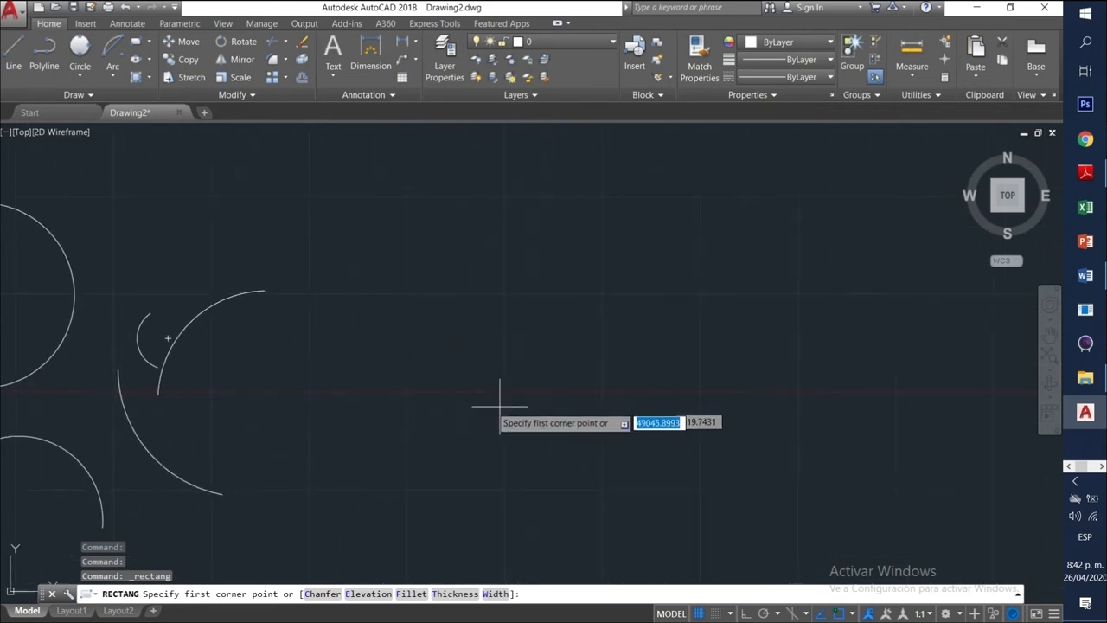
left_click(342, 240)
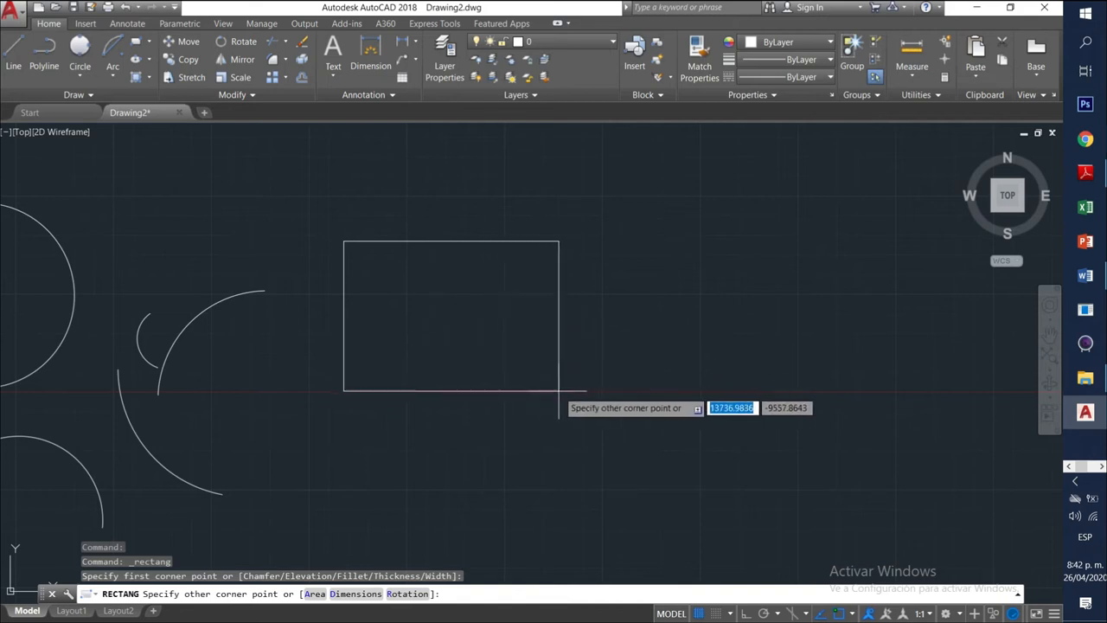
left_click(602, 392)
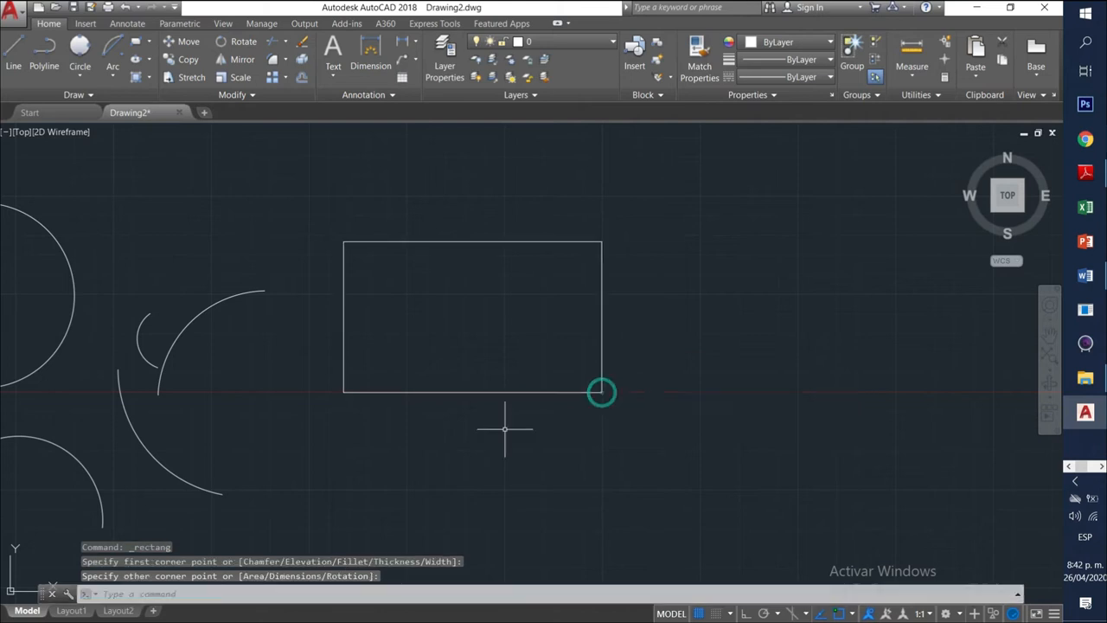
left_click(600, 380)
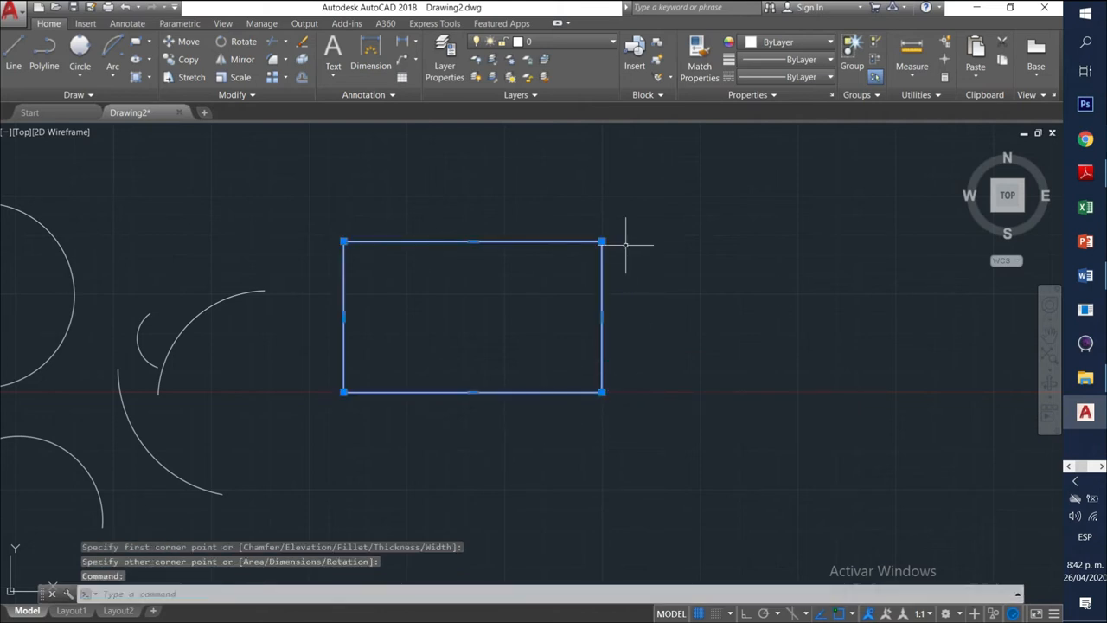
mouse_move(603, 242)
Stretch the rectangle's top-right, bottom-left, top-left and bottom-right corners to new positions.
left_click(602, 243)
left_click(514, 311)
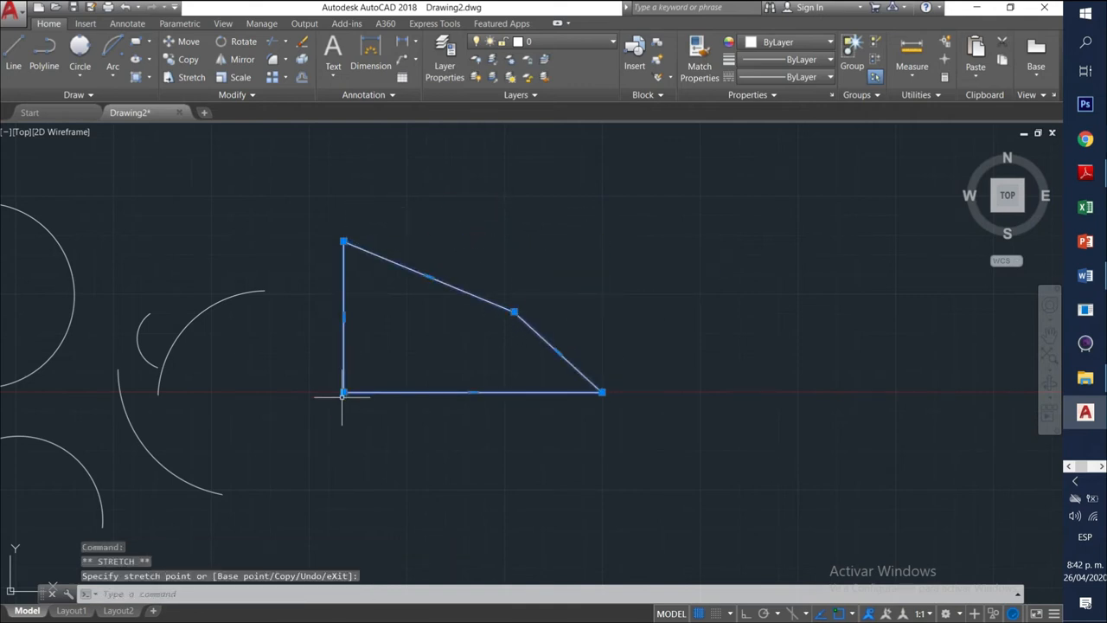
left_click(407, 345)
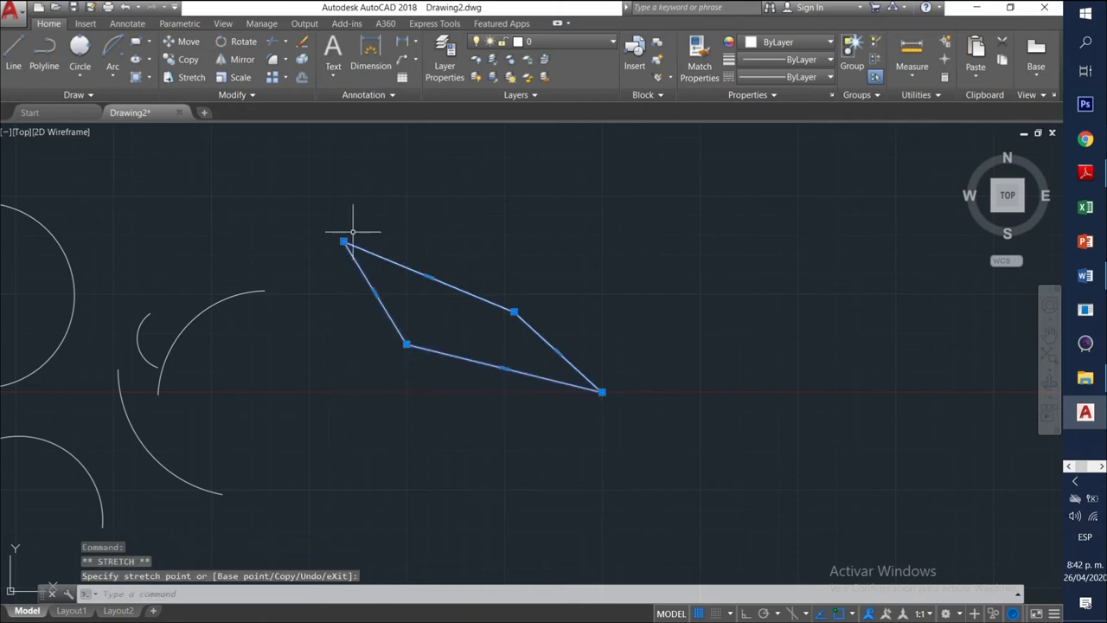
left_click(343, 243)
left_click(422, 311)
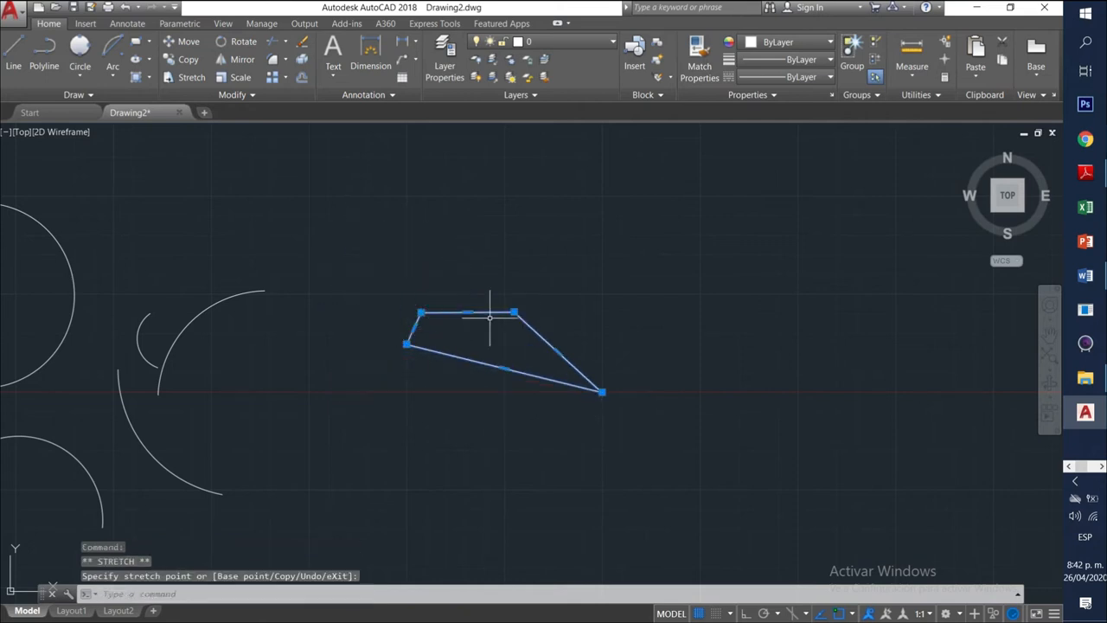
left_click(603, 392)
left_click(650, 340)
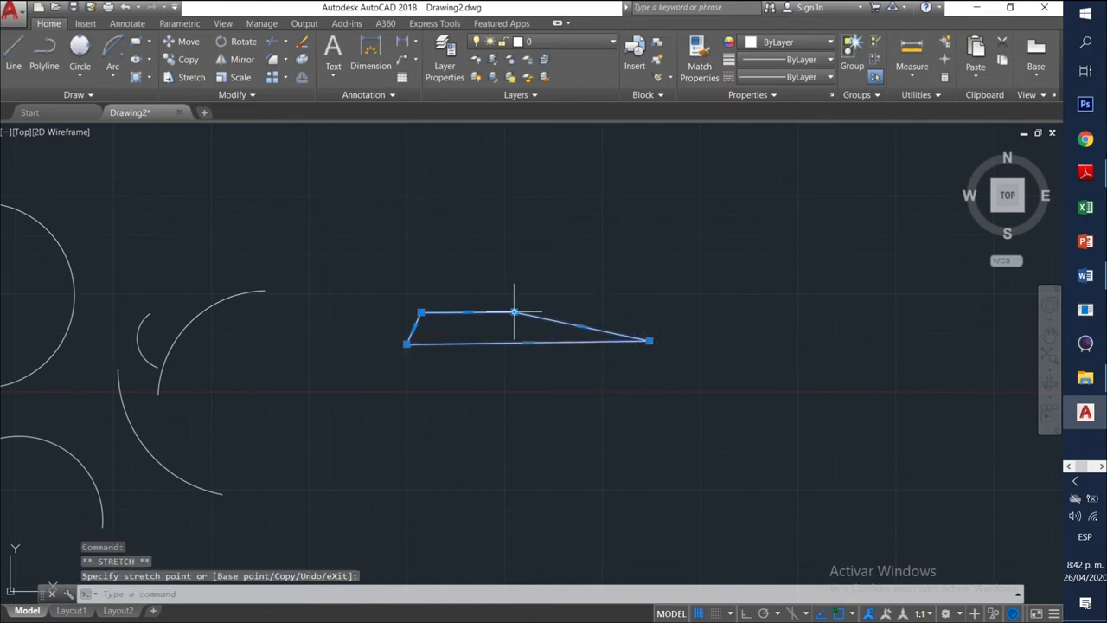
Pull the corners back out so the bottom edge slopes down-left, forming an irregular quadrilateral.
left_click(514, 311)
left_click(603, 247)
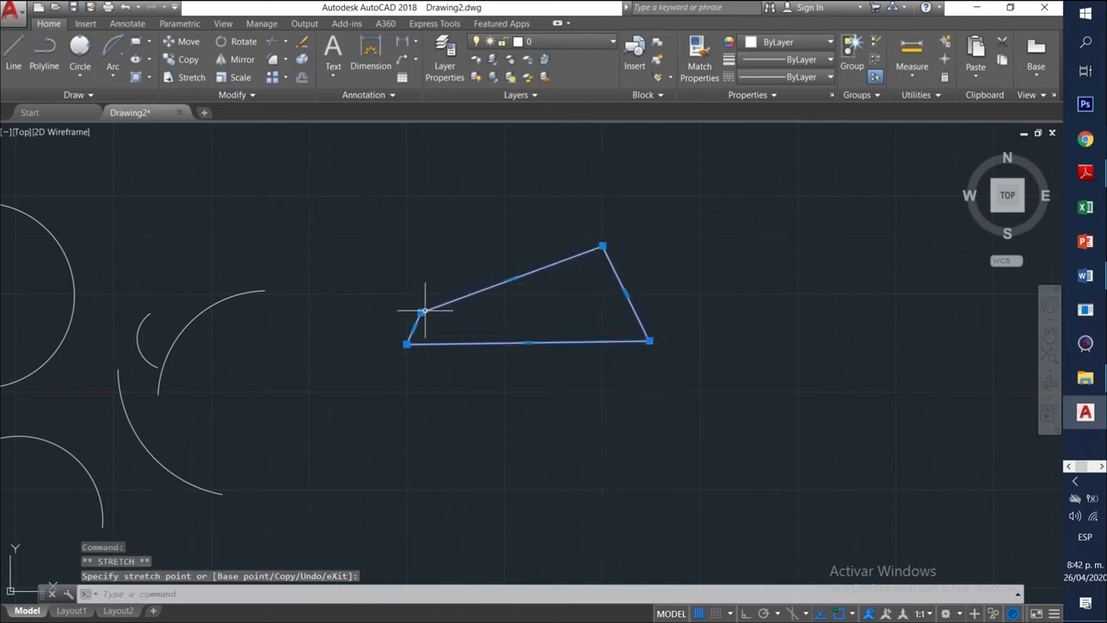
left_click(396, 251)
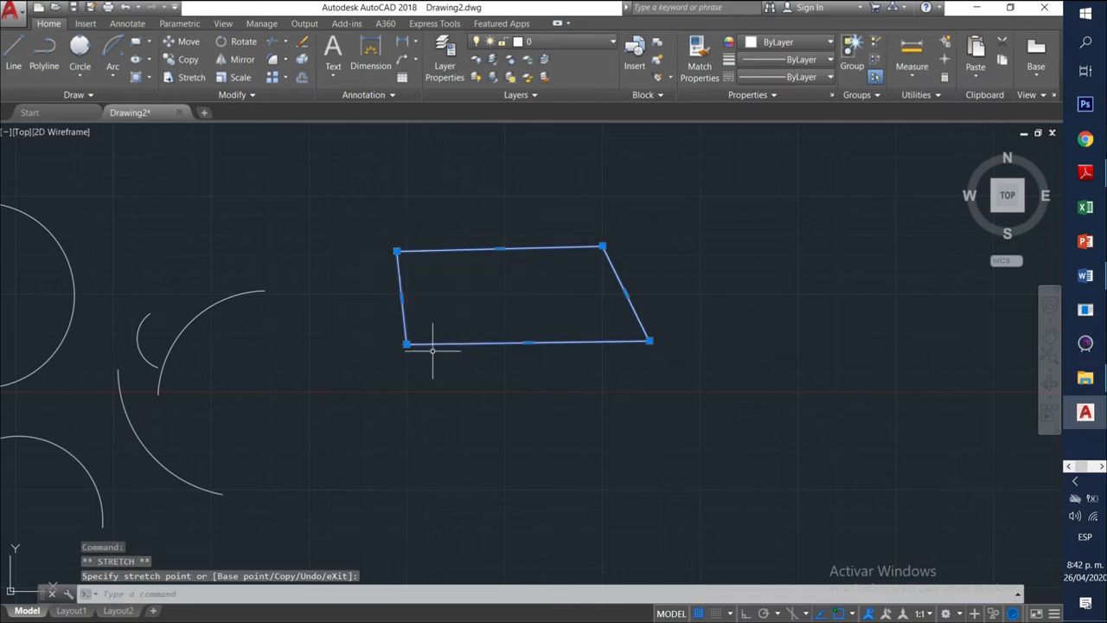
left_click(406, 343)
left_click(367, 381)
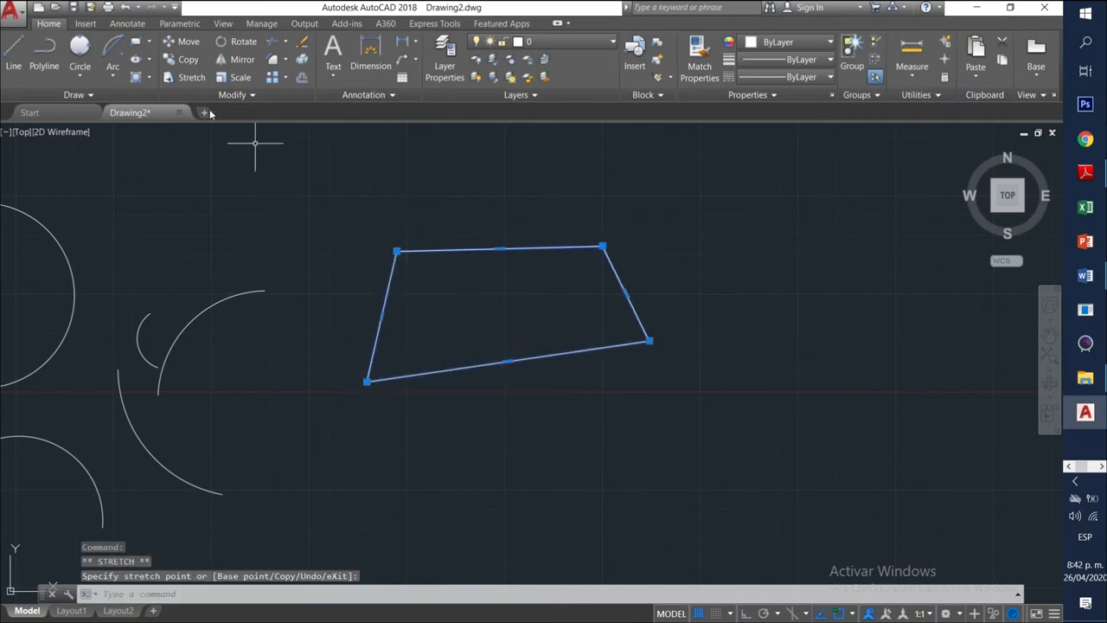
left_click(147, 43)
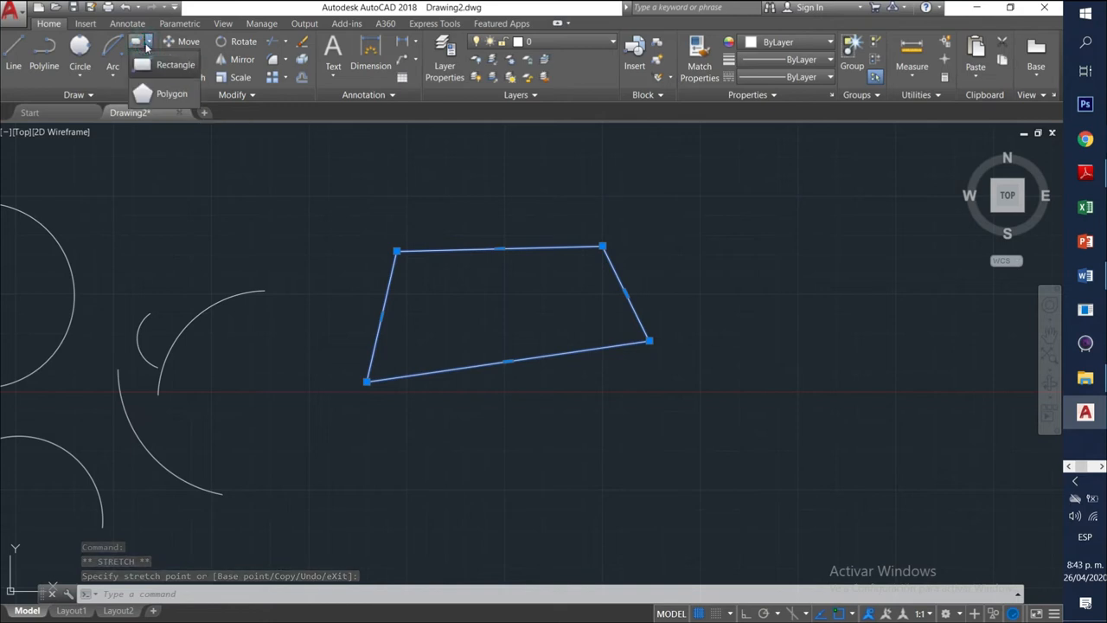
Draw a five-sided polygon inscribed in a circle, centred below the quadrilateral.
left_click(172, 95)
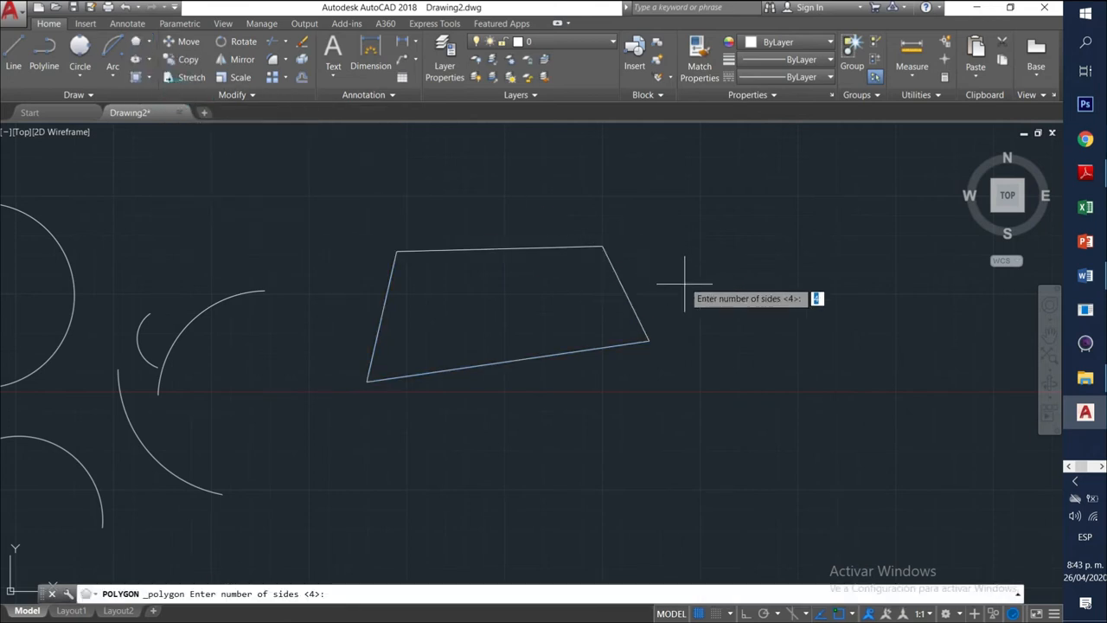
middle_click_drag(451, 400, 394, 324)
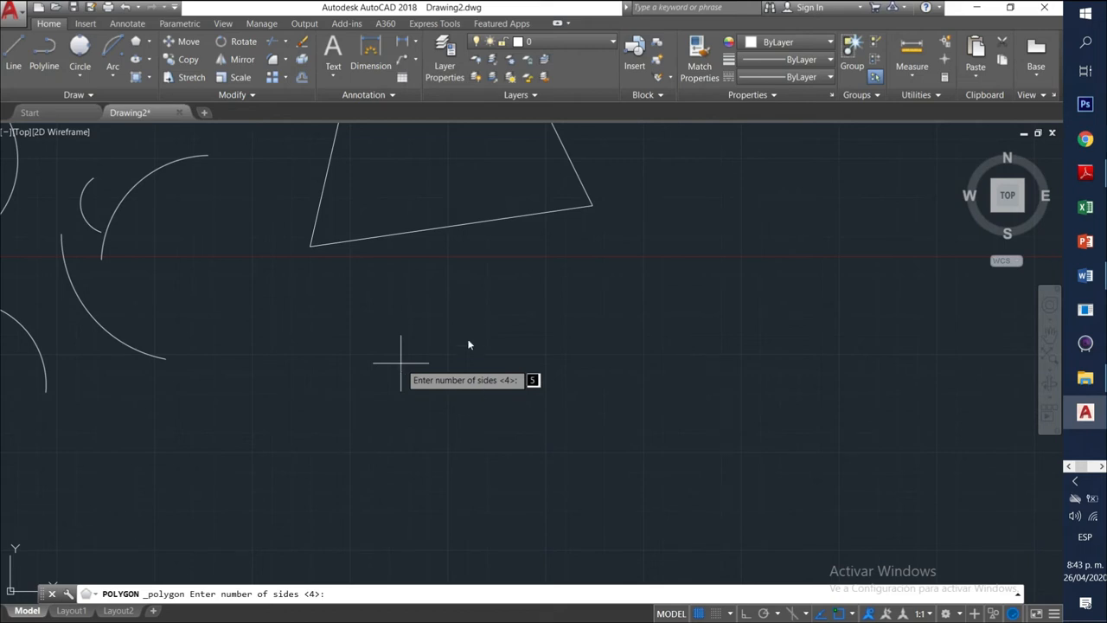
key("Return")
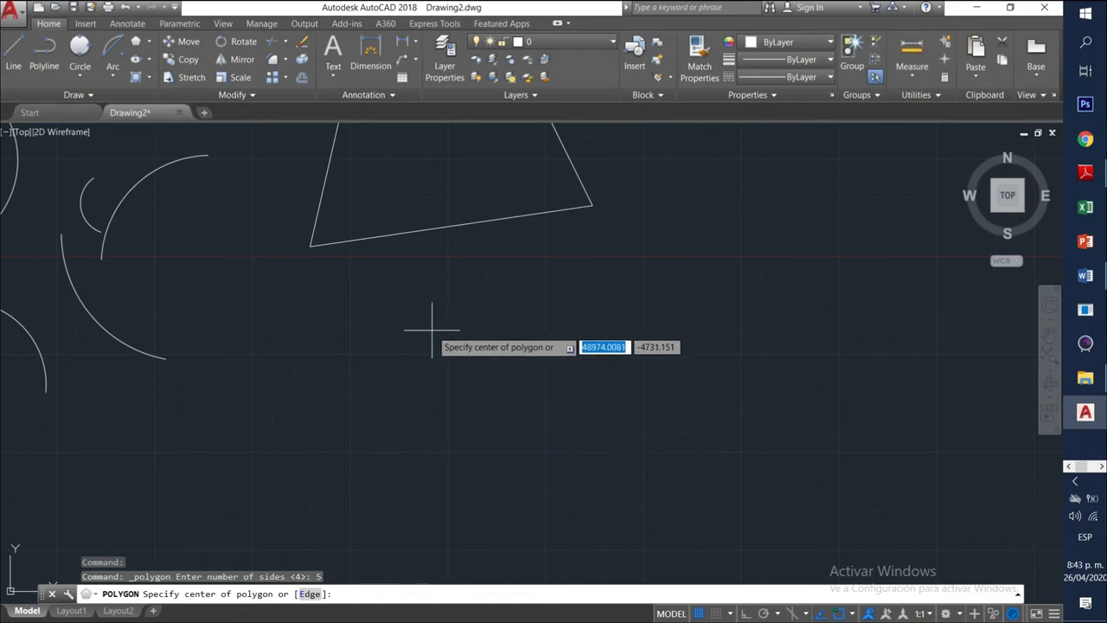
left_click(482, 405)
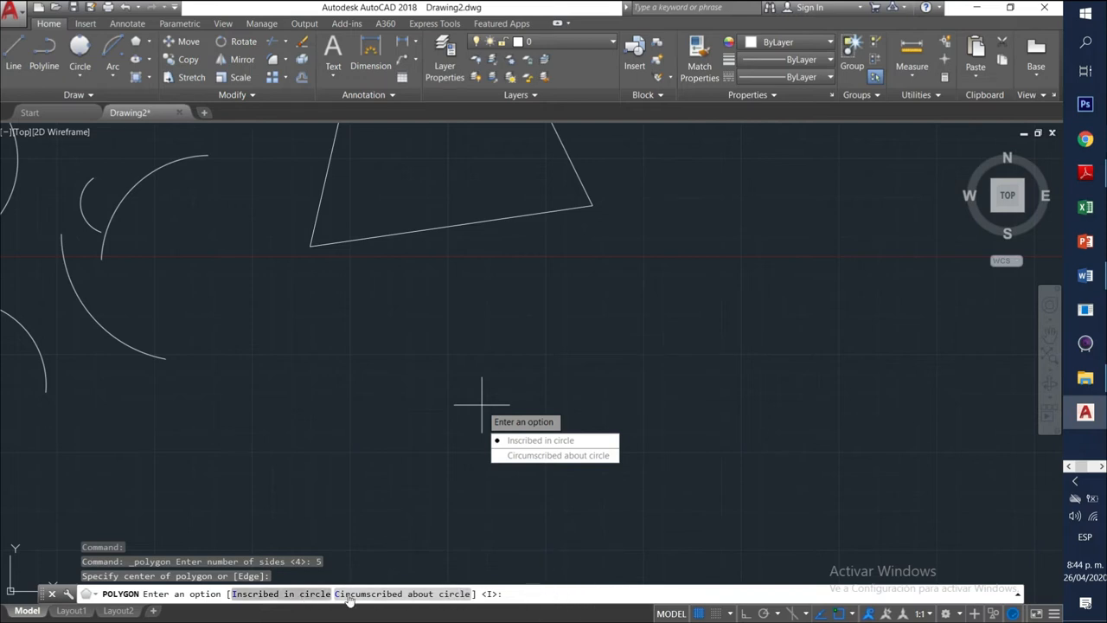
left_click(513, 595)
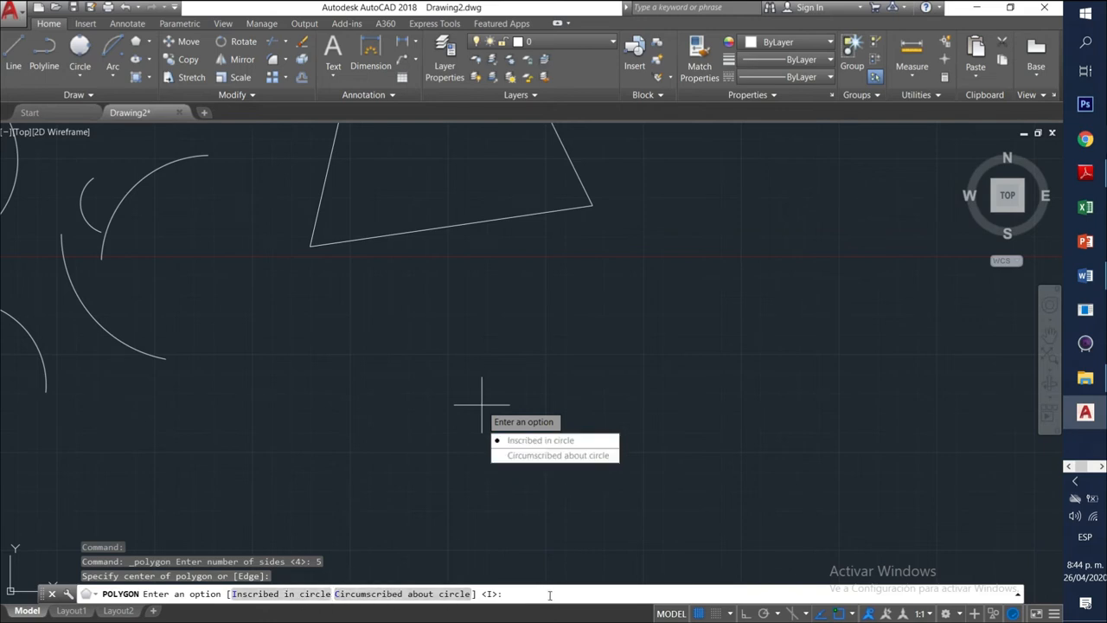
left_click_drag(550, 585, 550, 541)
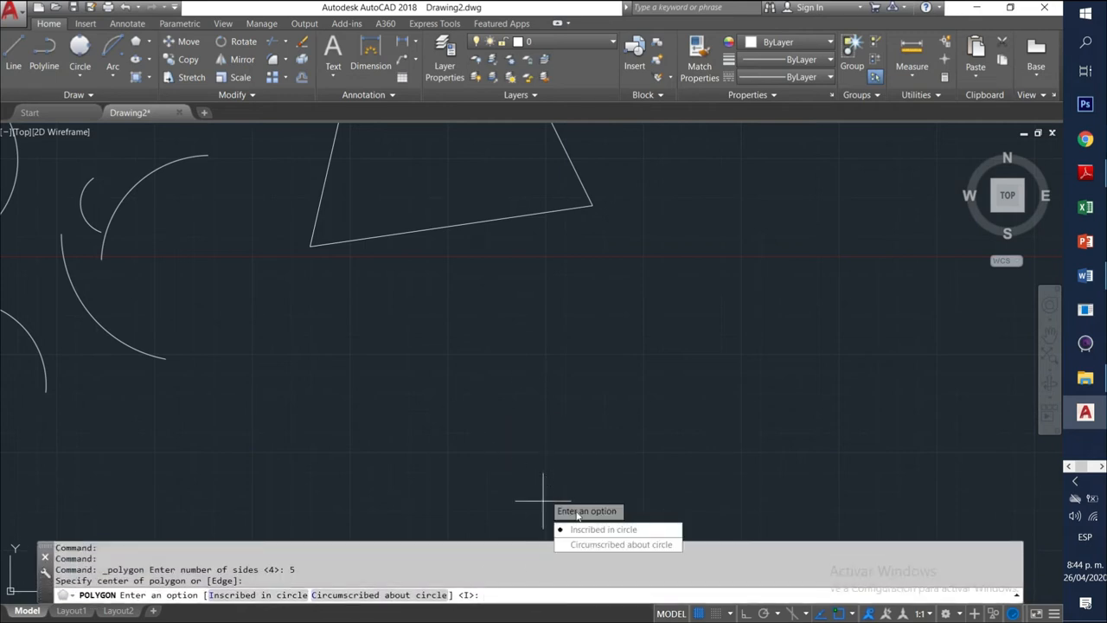
left_click(616, 537)
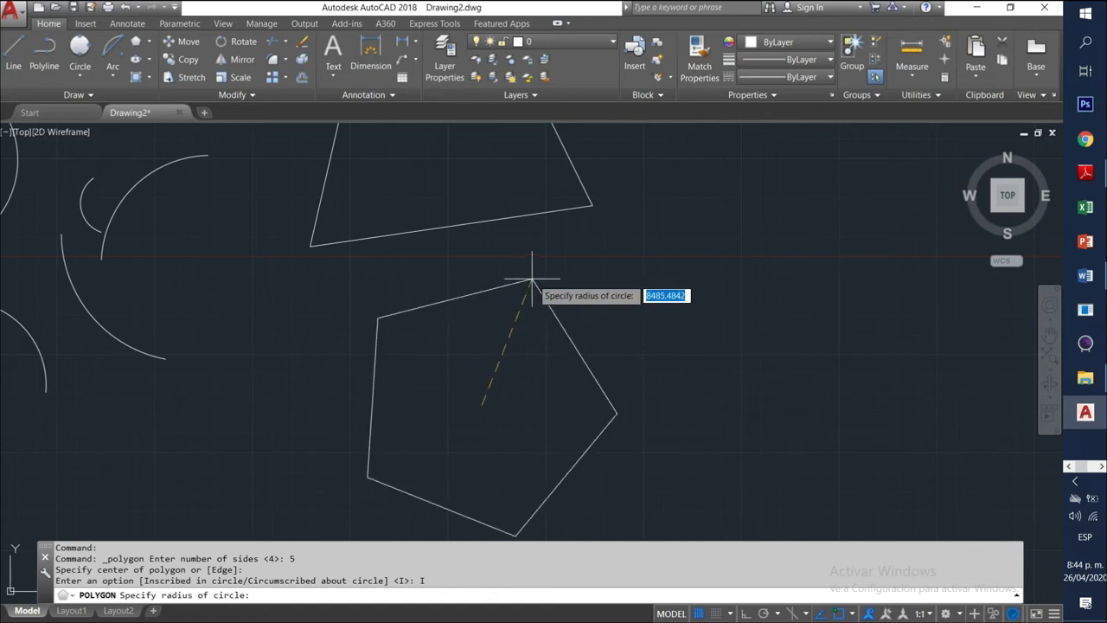
left_click(475, 278)
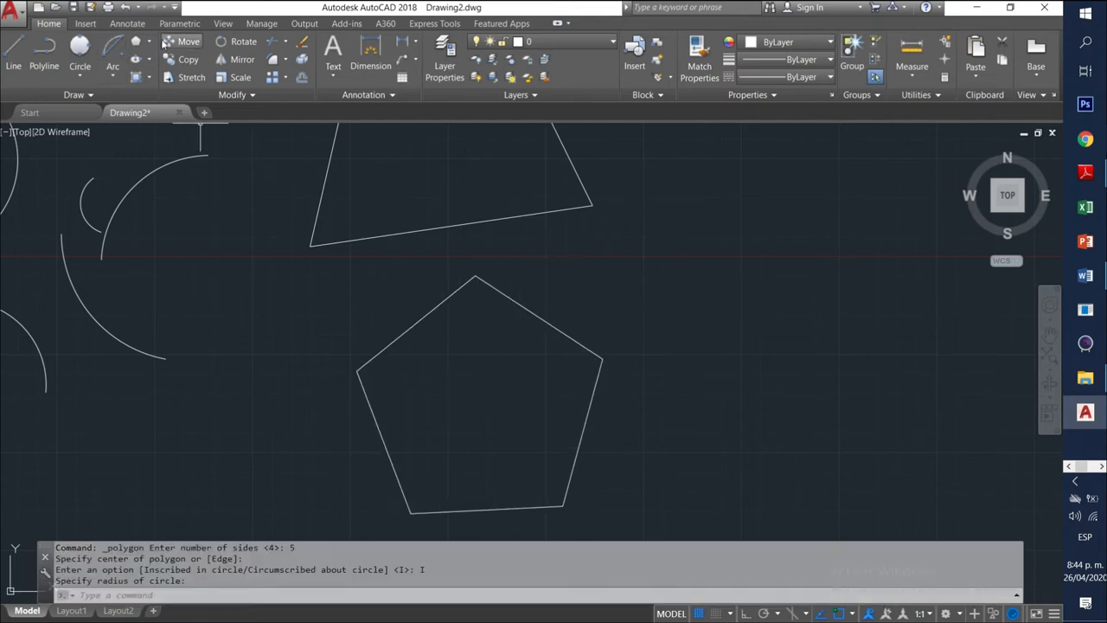
Draw an 8-sided polygon circumscribed about a circle, centred right of the pentagon.
left_click(143, 47)
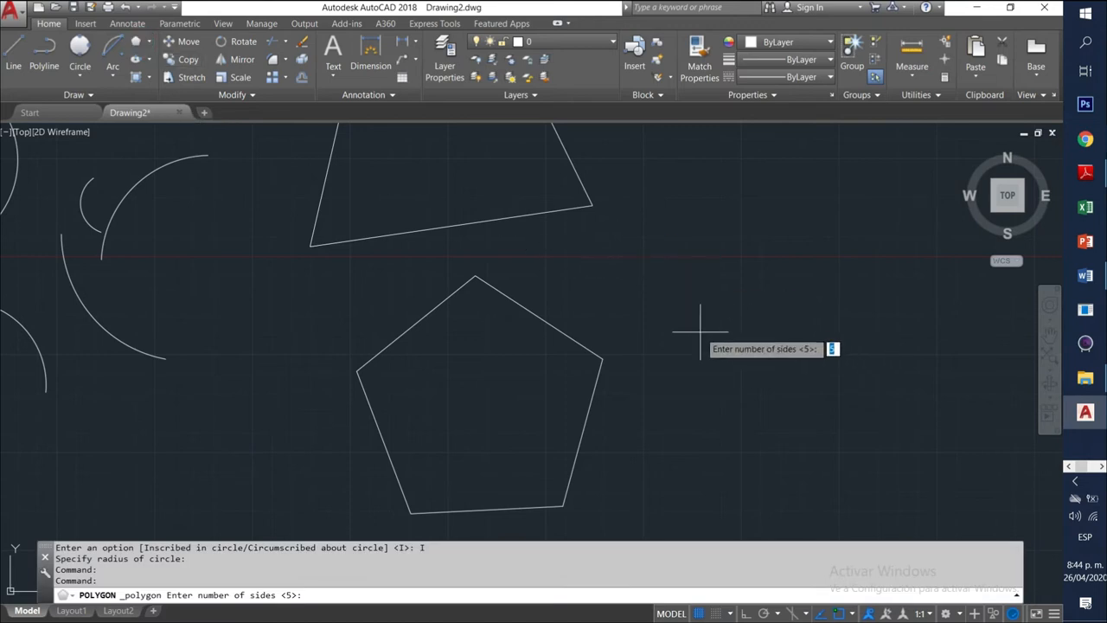
type("8")
key("Return")
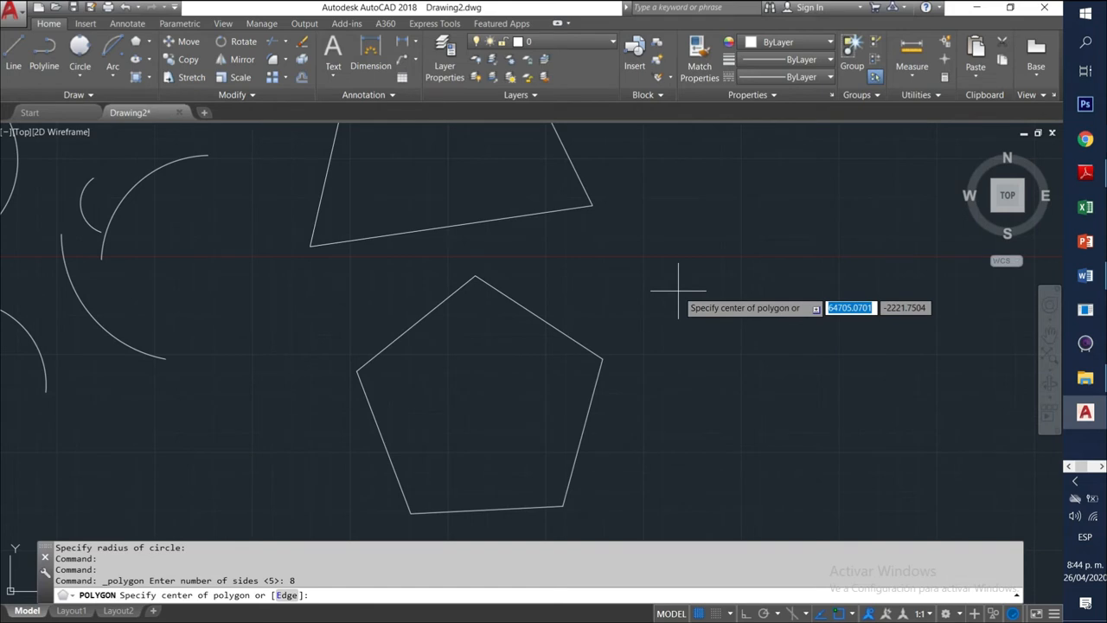
left_click(691, 303)
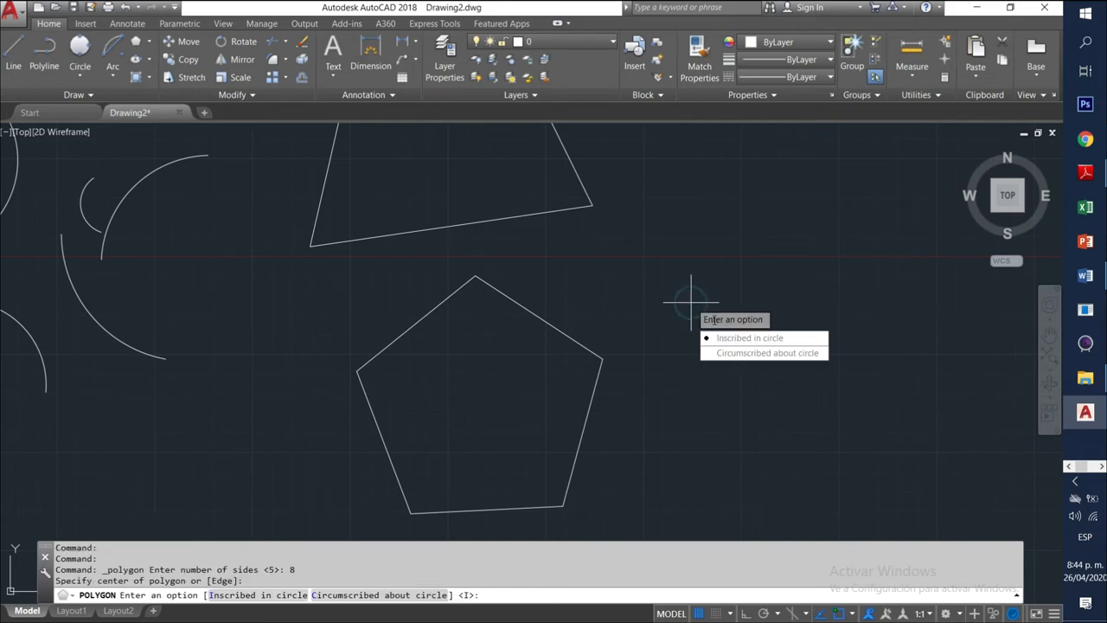
left_click(750, 353)
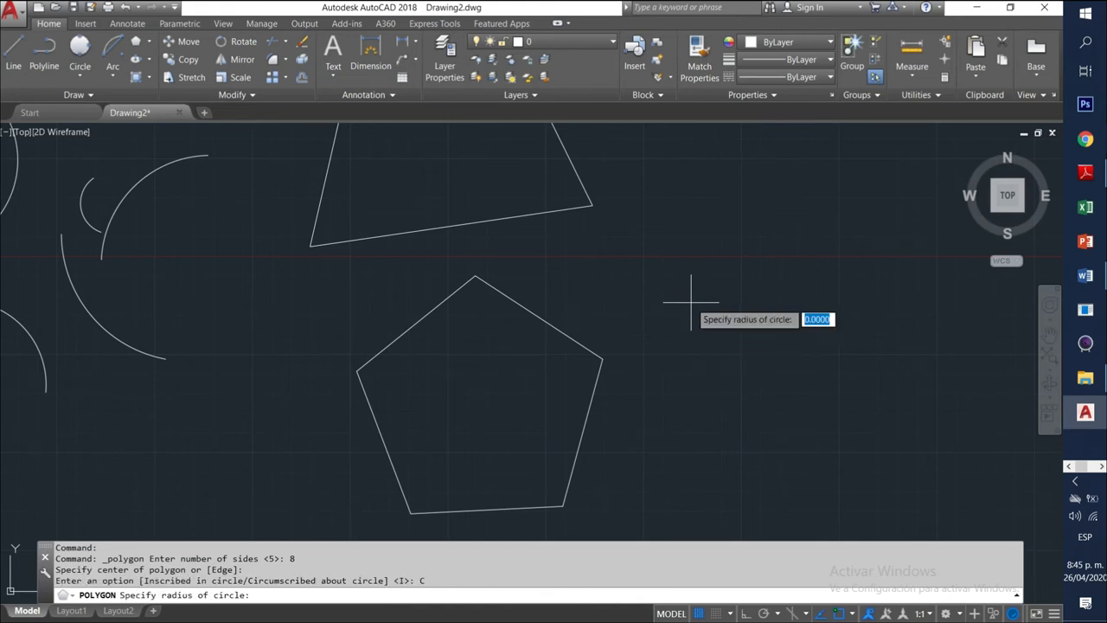
left_click(767, 323)
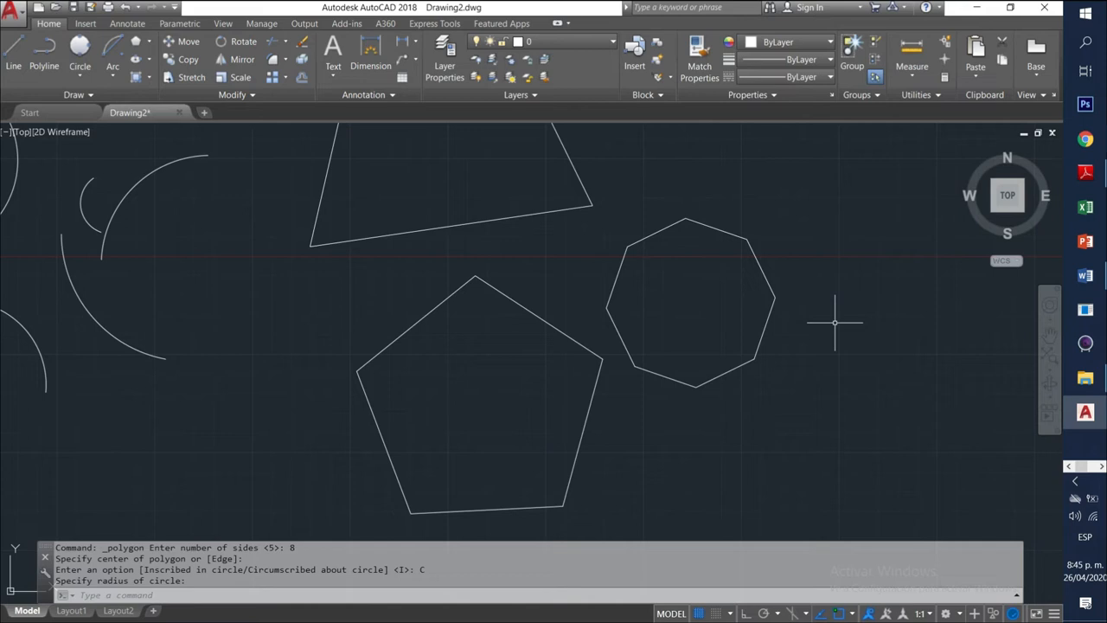
Push the octagon's upper-right vertex inward to form a notch.
left_click(769, 320)
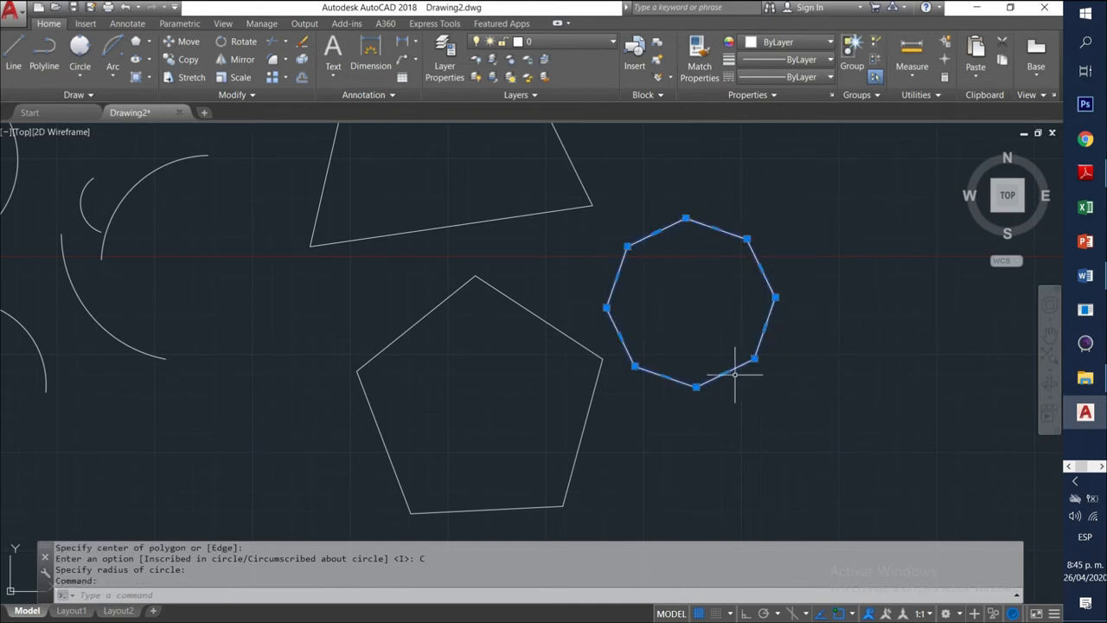
left_click(748, 239)
left_click(717, 277)
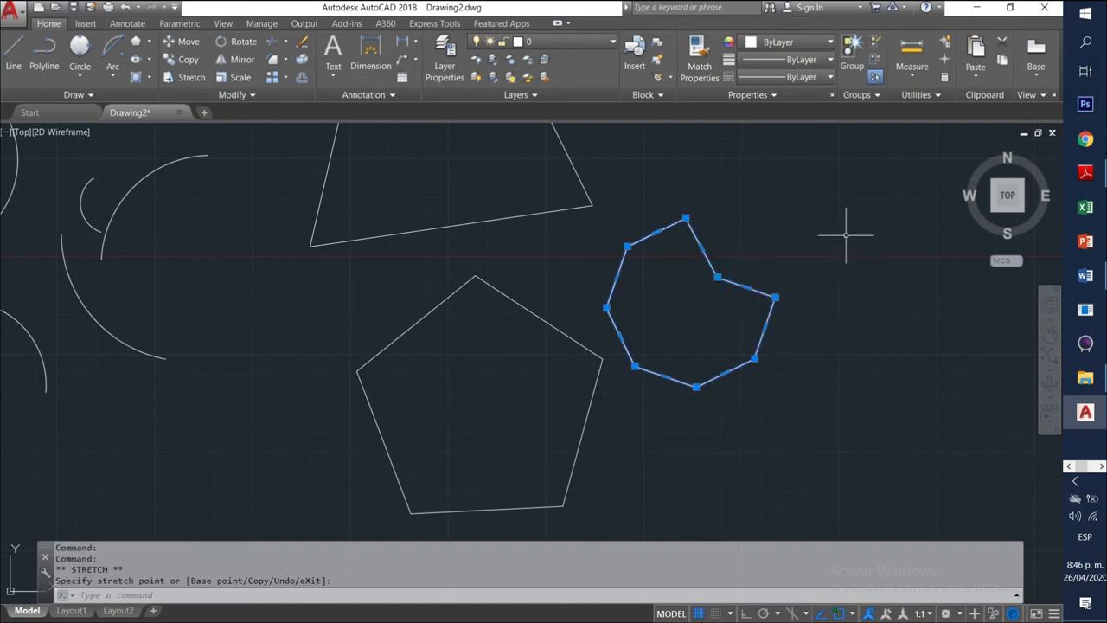
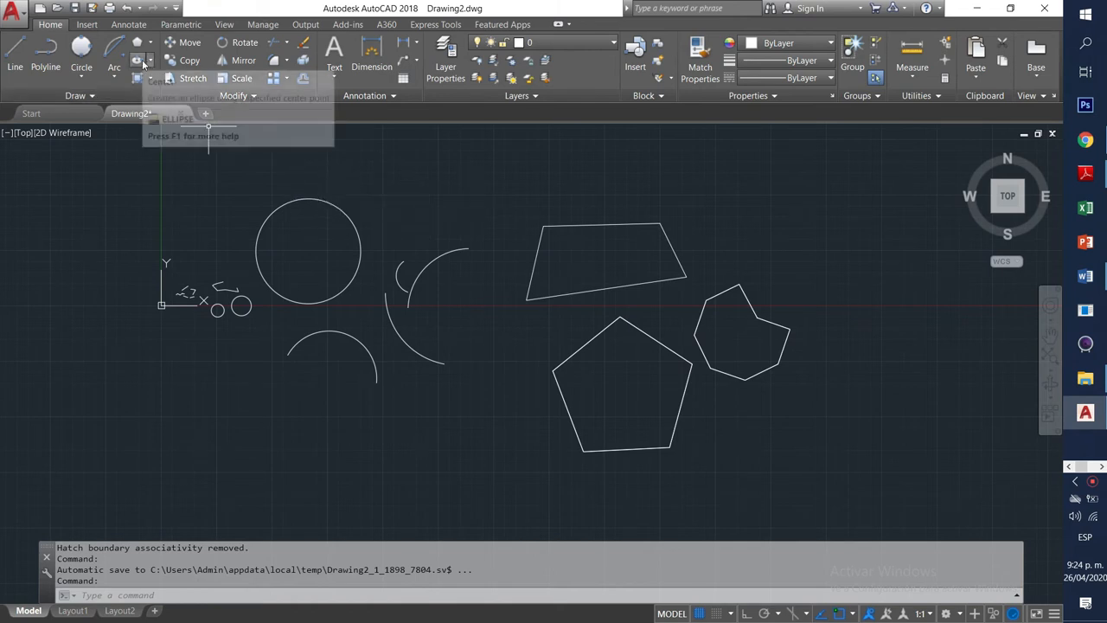
Start a centre ellipse below the circle, cancel it, and restart it at a nearby centre point.
key("ctrl")
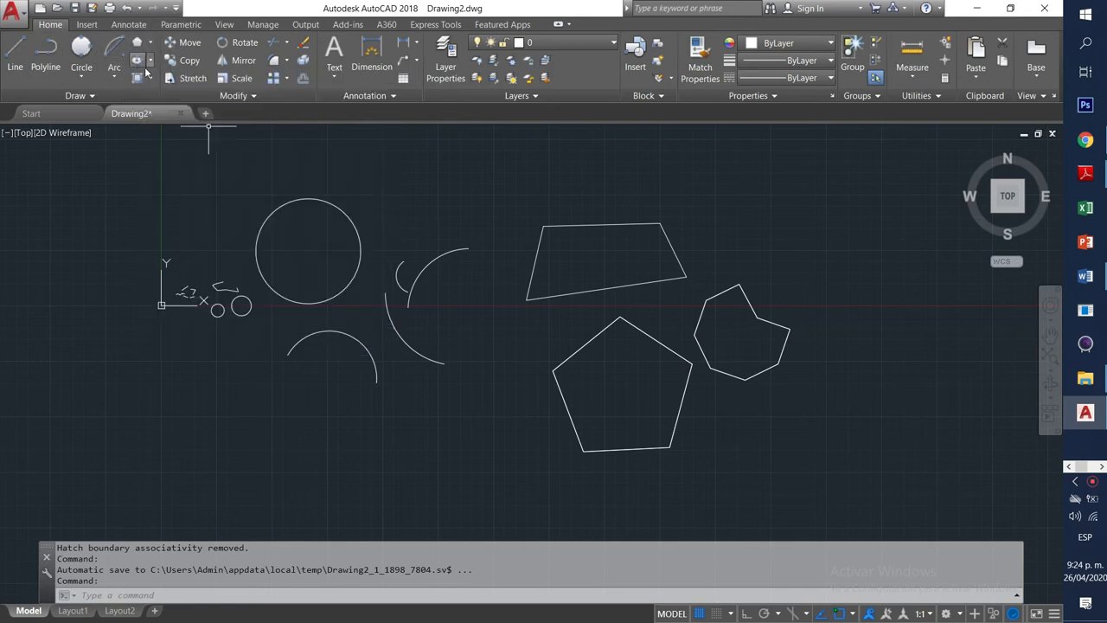
left_click(138, 61)
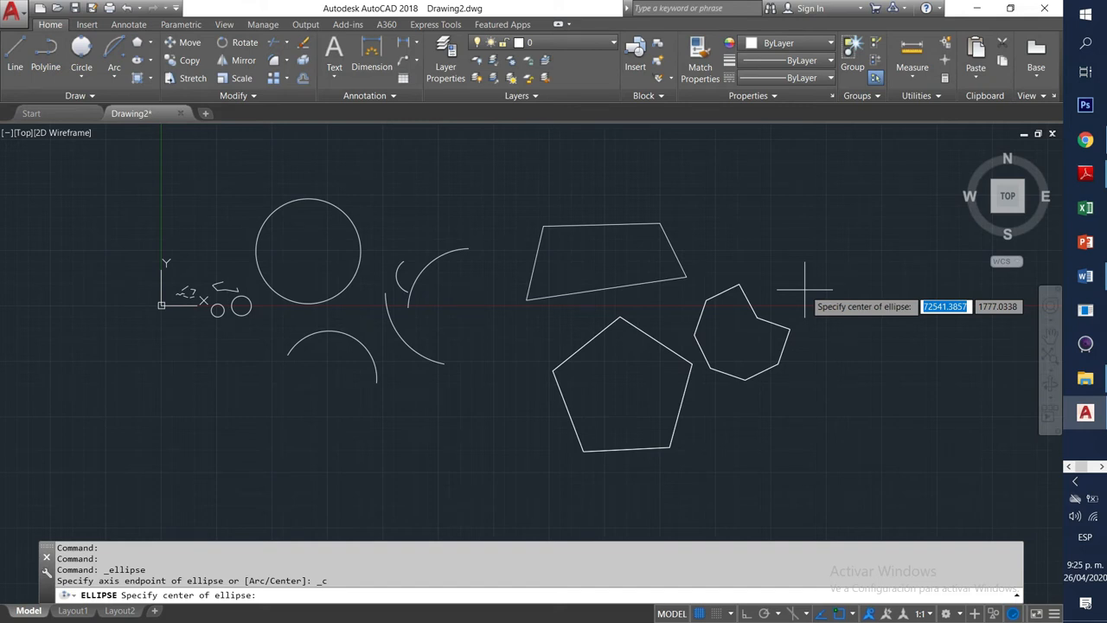
left_click(246, 456)
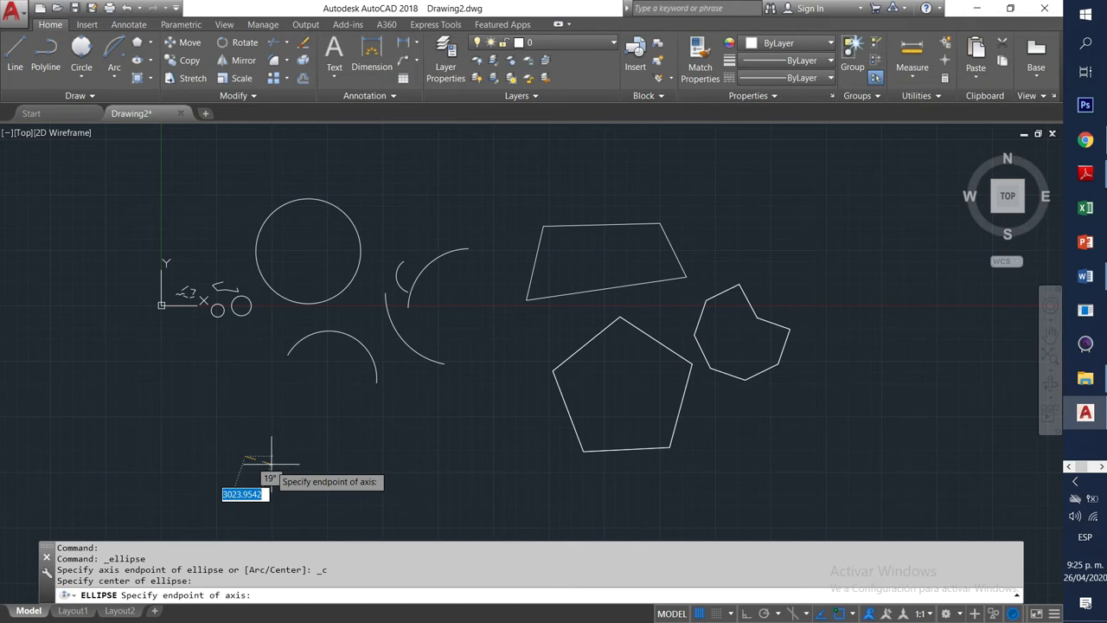
left_click(358, 456)
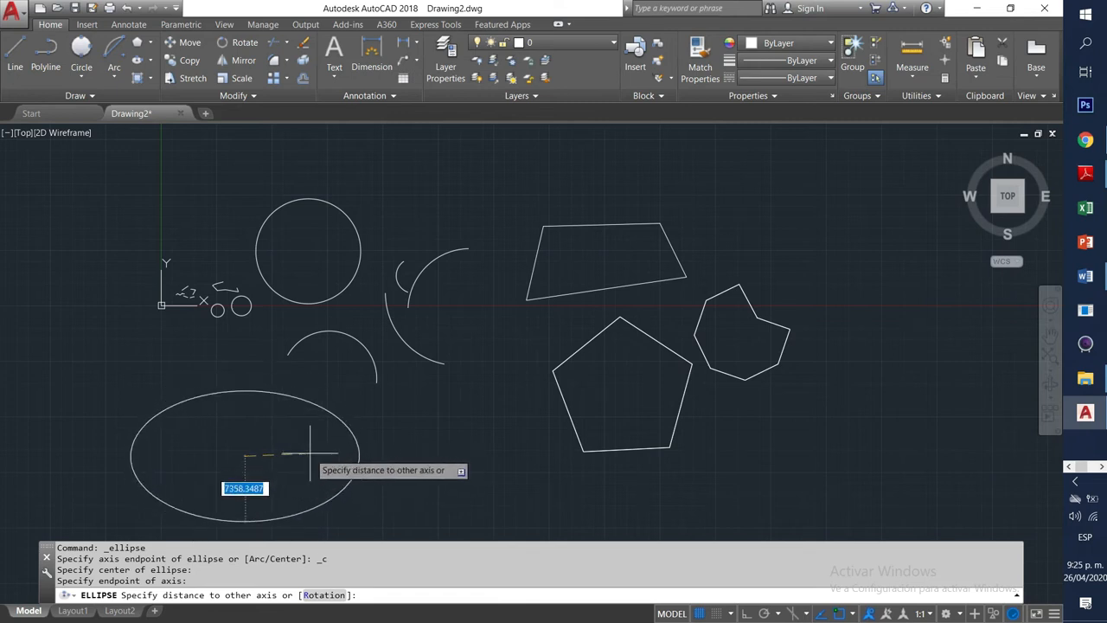
key("Escape")
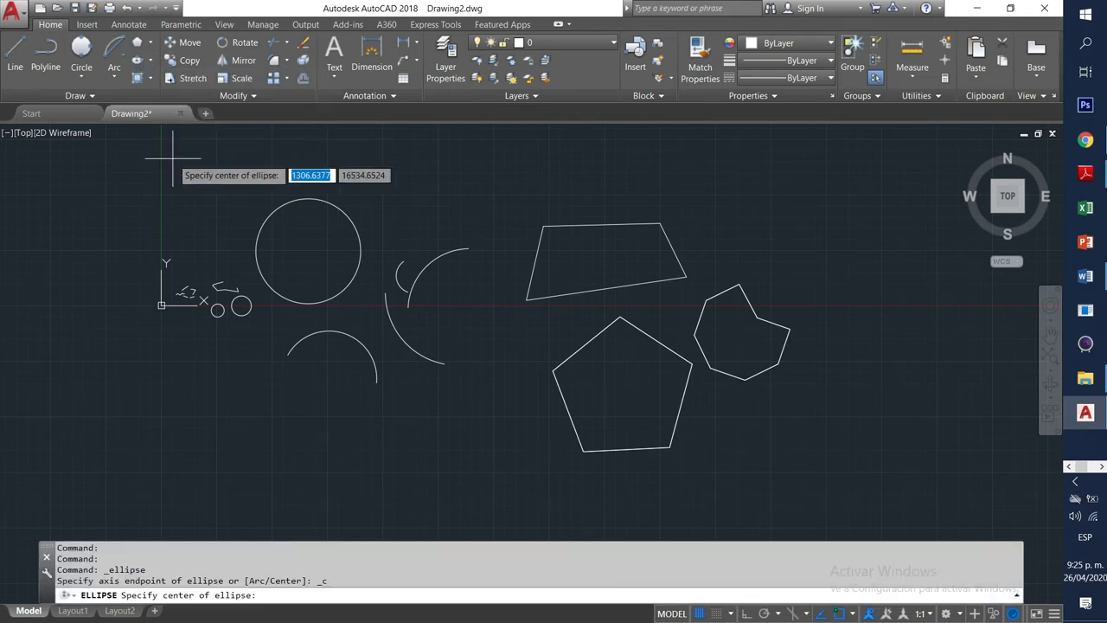
left_click(229, 465)
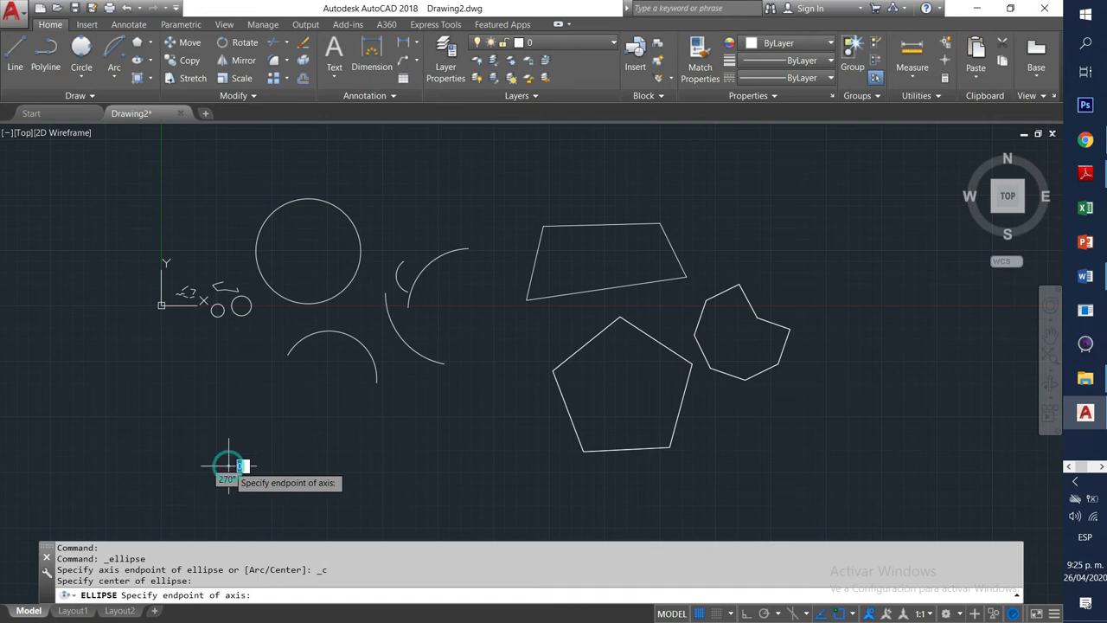
Complete the centre ellipse, then drag its right grip outward to make it wider and flatter.
left_click(335, 466)
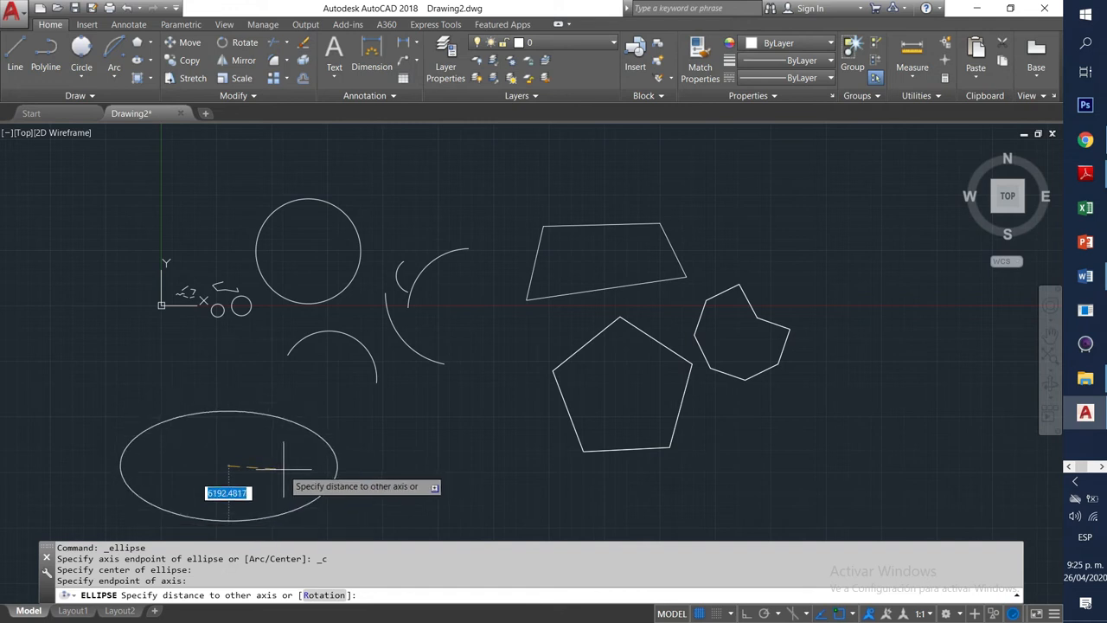
left_click(272, 465)
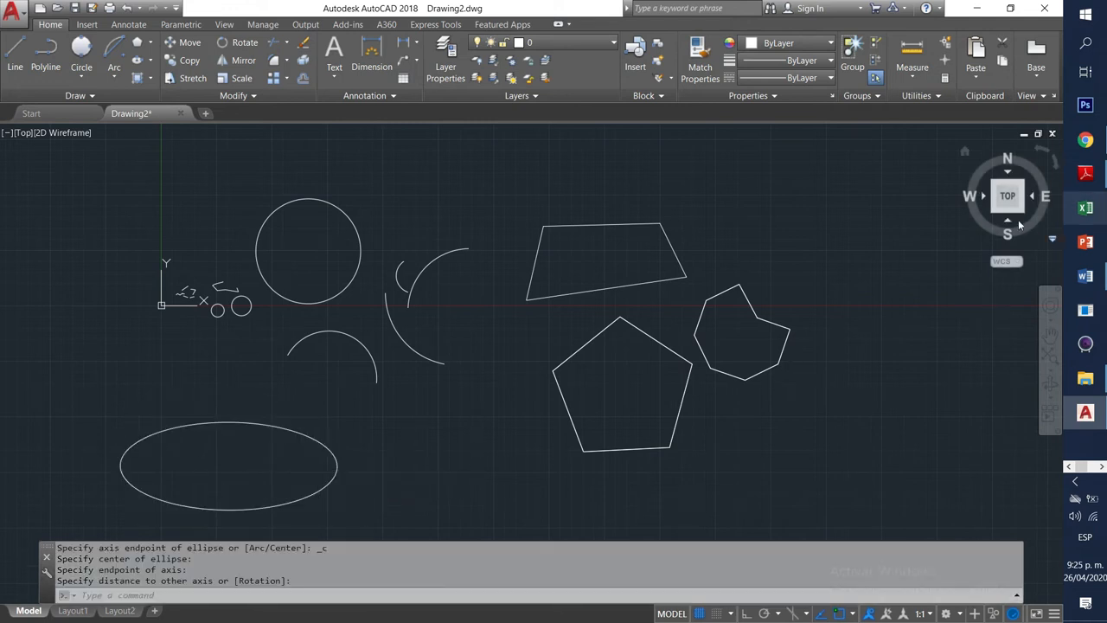
left_click(338, 465)
left_click(338, 465)
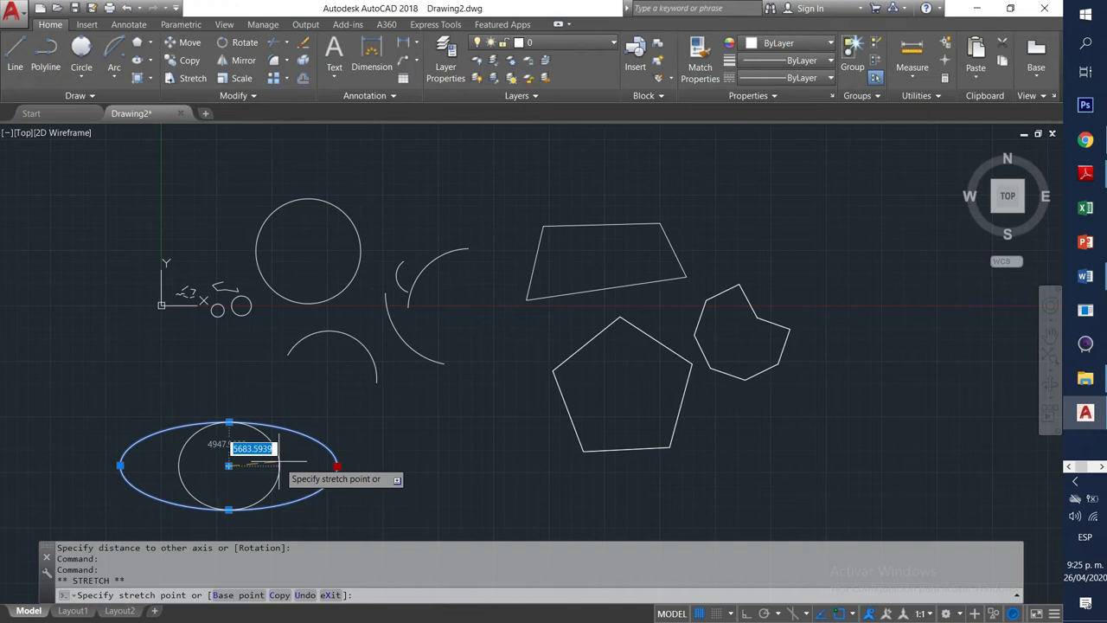
left_click(272, 466)
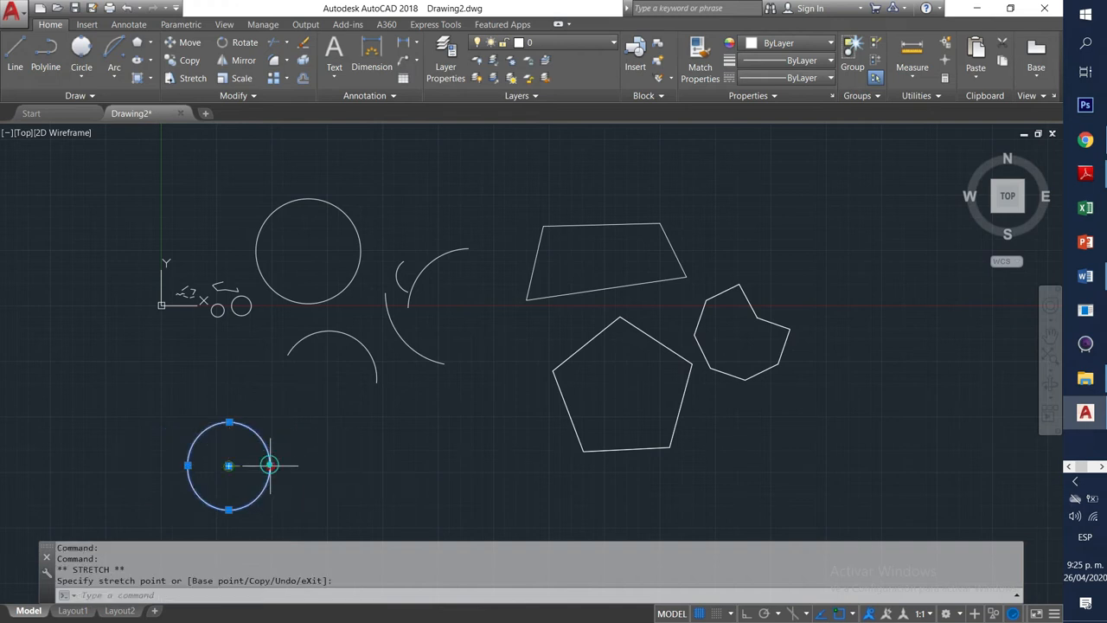
left_click(408, 466)
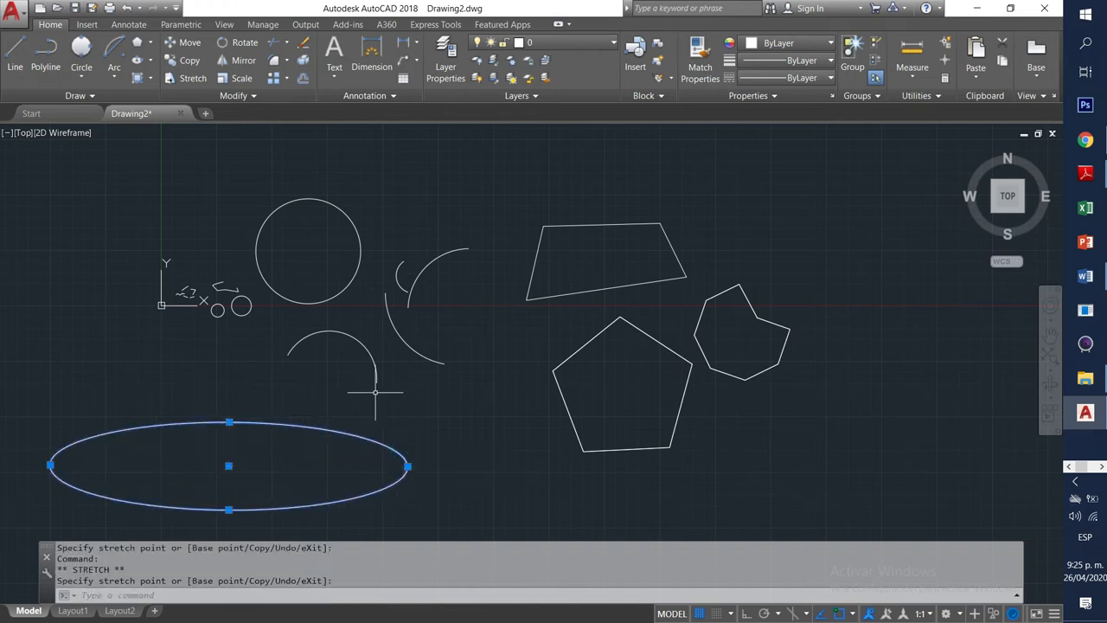
left_click(151, 62)
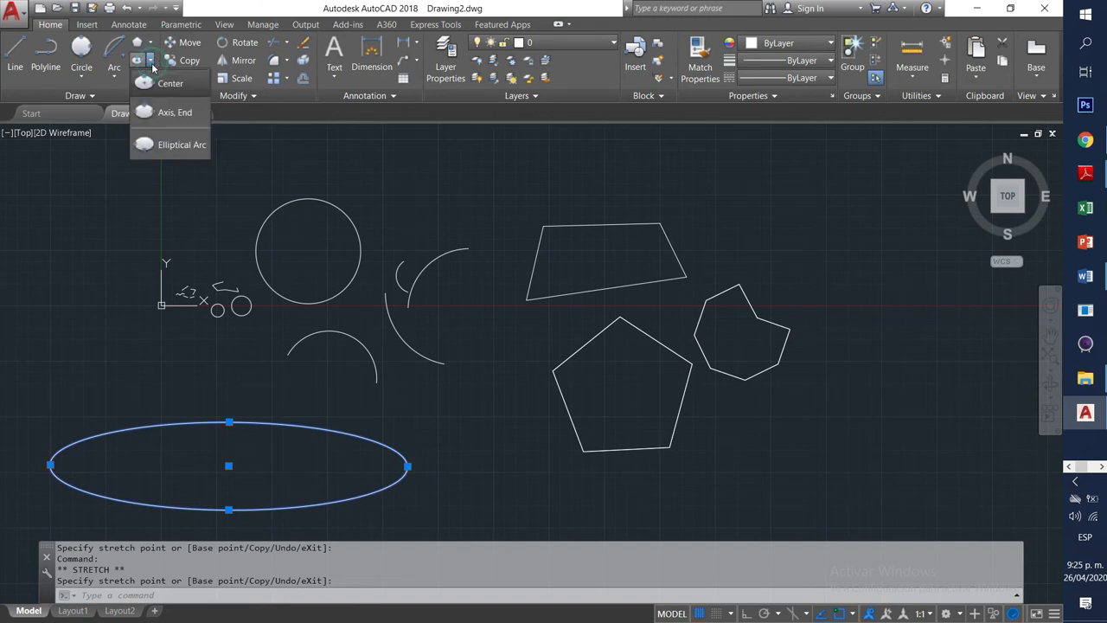
Draw an upright ellipse beneath the pentagon from two axis endpoints and an other-axis distance.
left_click(191, 122)
scroll(647, 416, "down", 2)
middle_click_drag(606, 460, 517, 314)
left_click(437, 404)
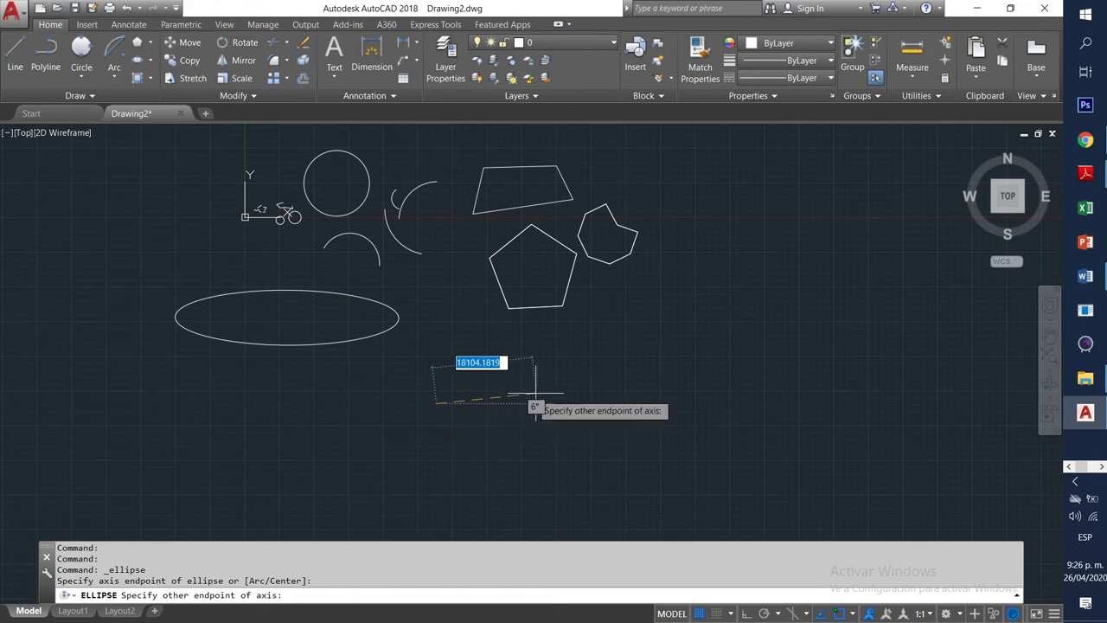
left_click(536, 404)
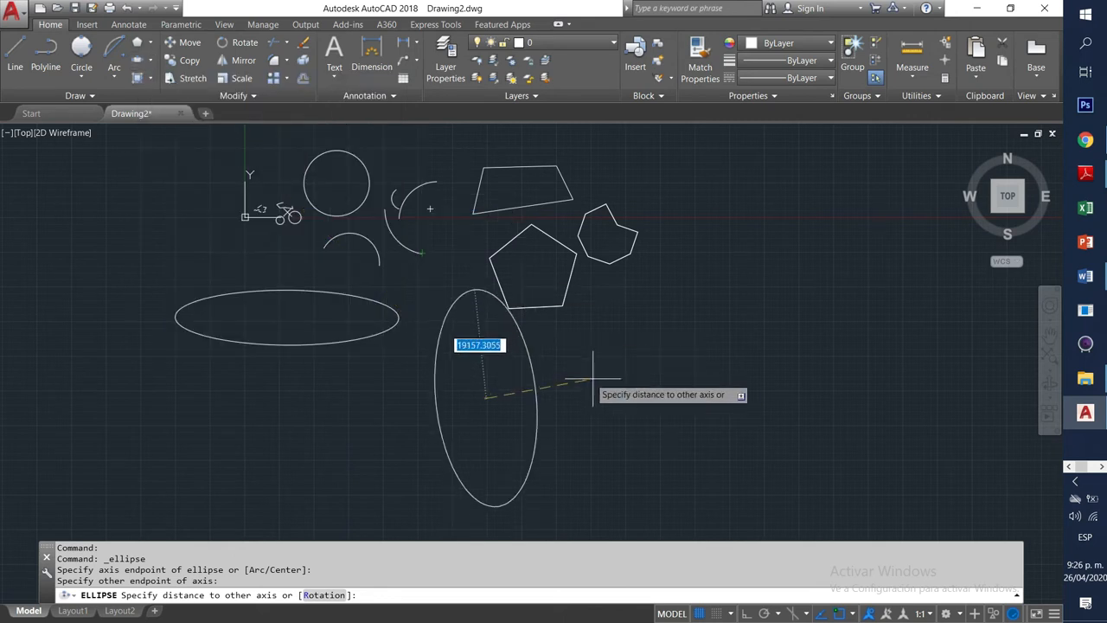
left_click(545, 382)
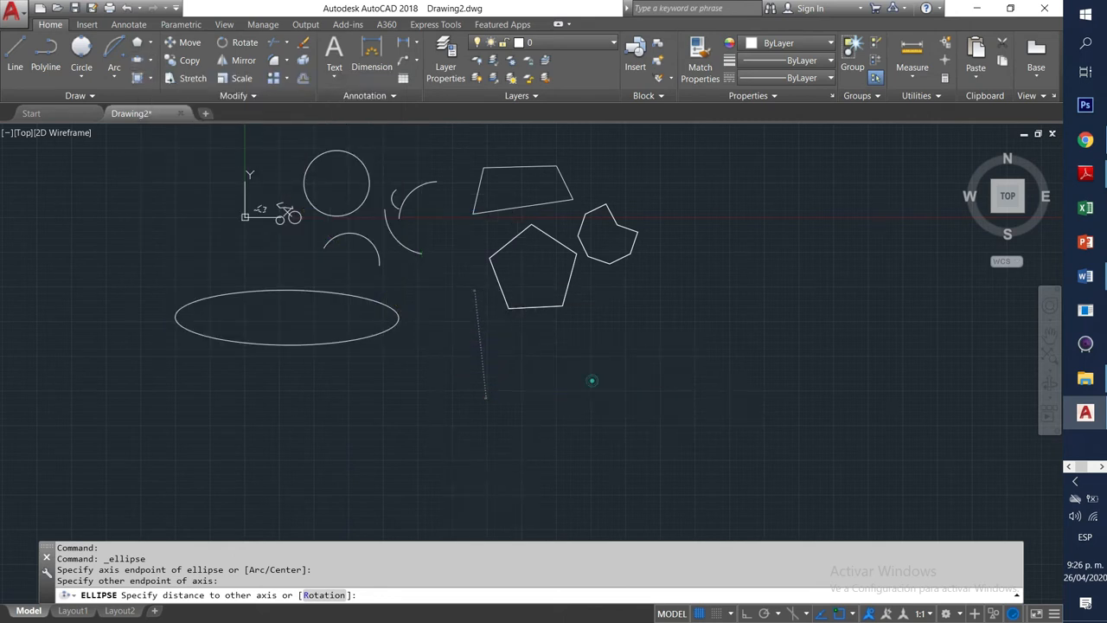
left_click(534, 391)
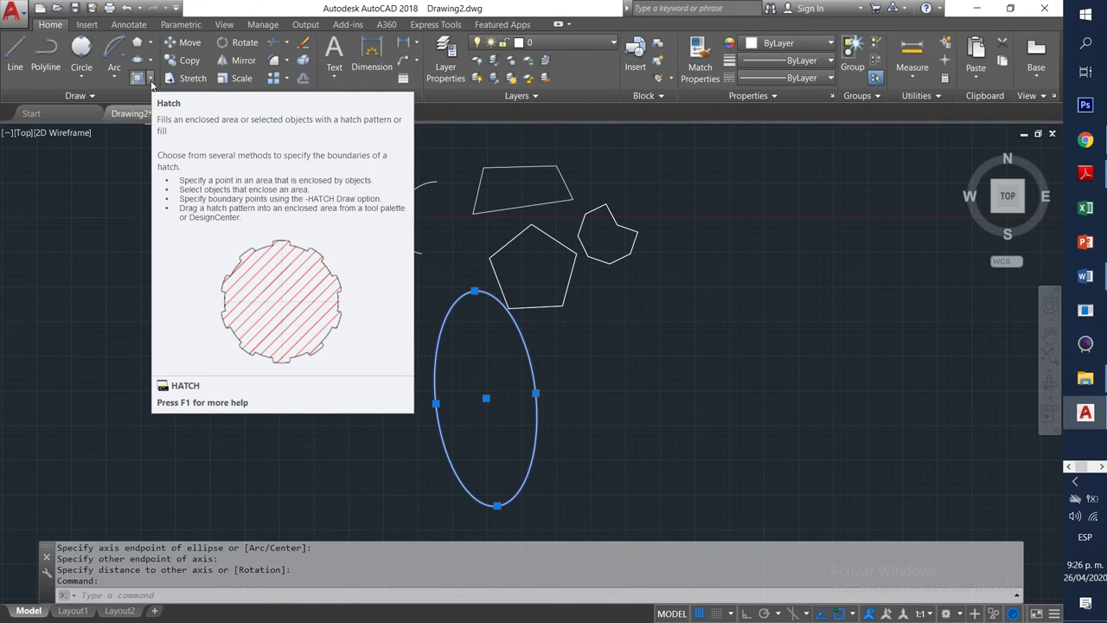
Start the Hatch command from the Draw panel in Pick Points mode.
left_click(150, 79)
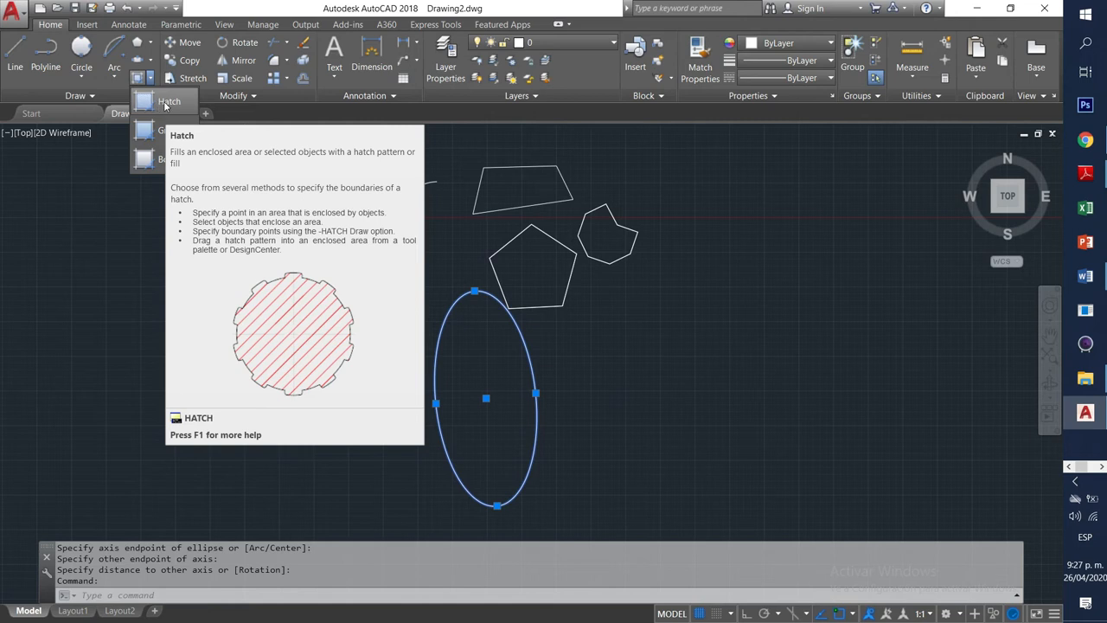
left_click(167, 102)
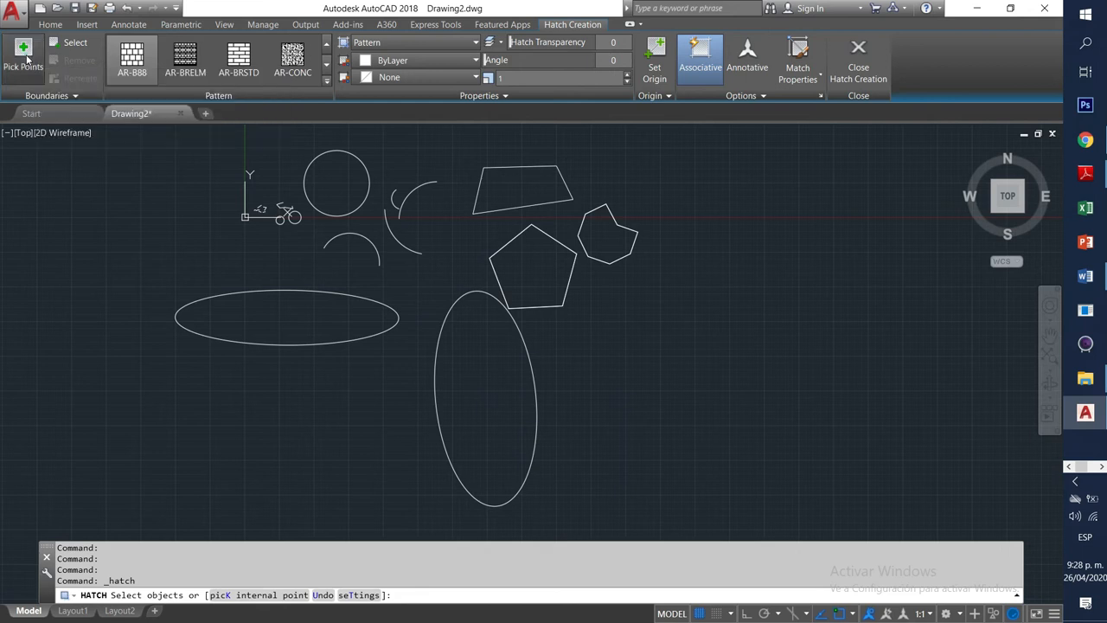
left_click(24, 54)
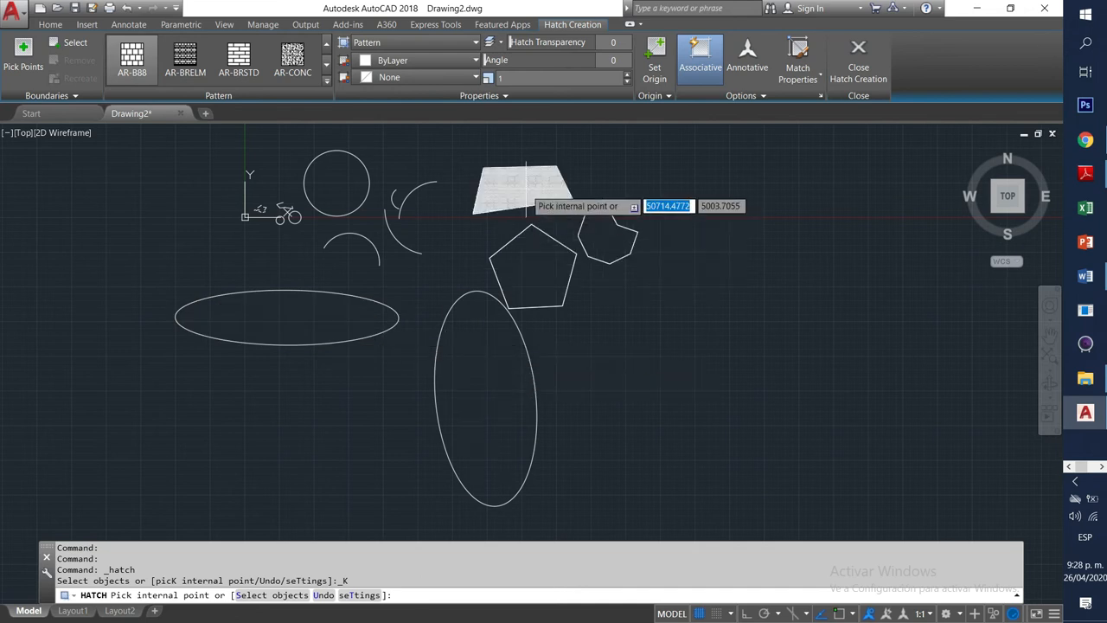
Select the ANSI31 diagonal-line pattern from the hatch pattern gallery.
scroll(526, 206, "up", 10)
scroll(530, 218, "down", 9)
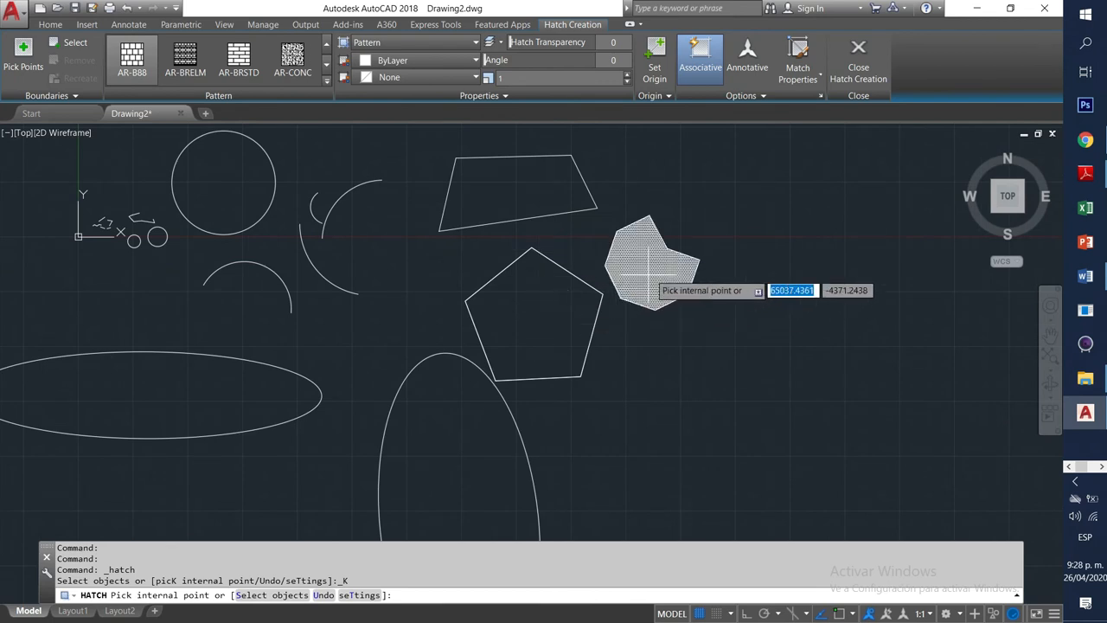
scroll(651, 270, "up", 8)
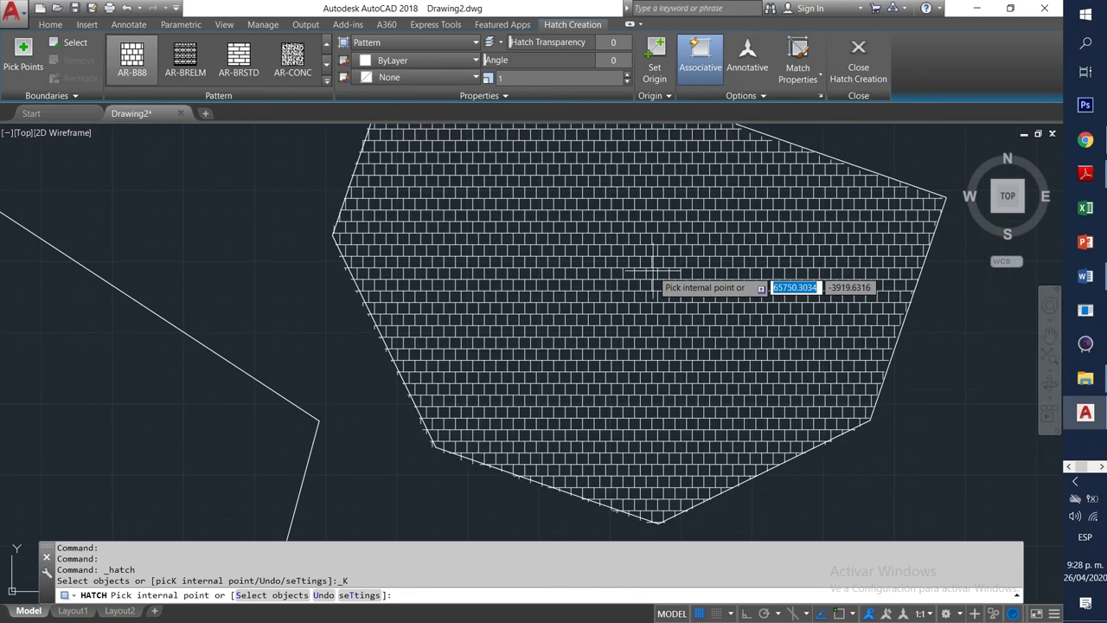
scroll(637, 291, "down", 4)
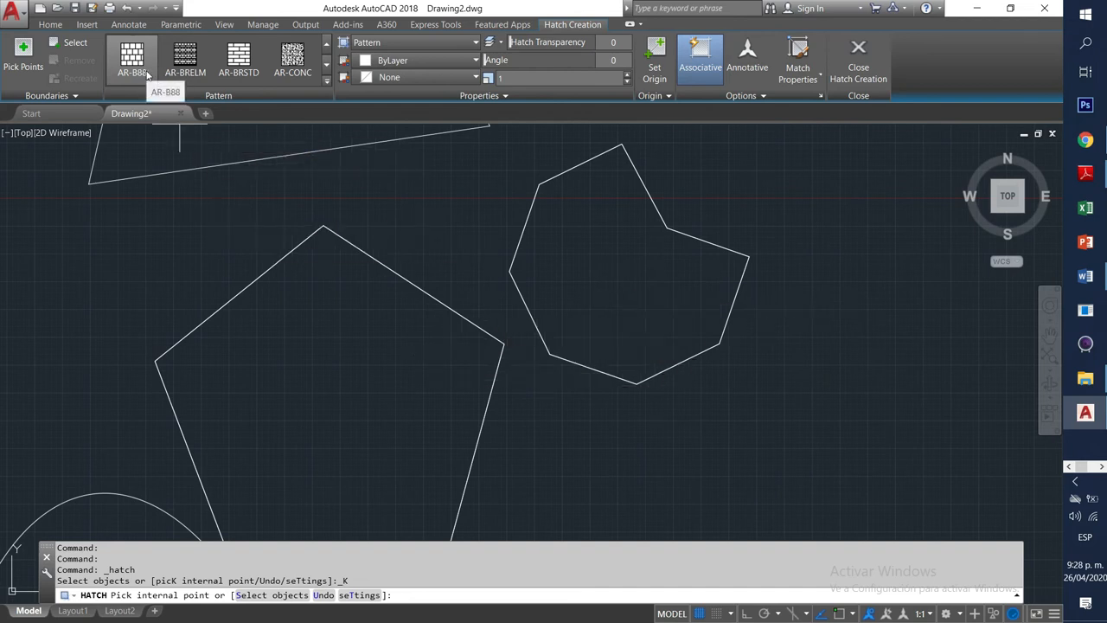
left_click(327, 62)
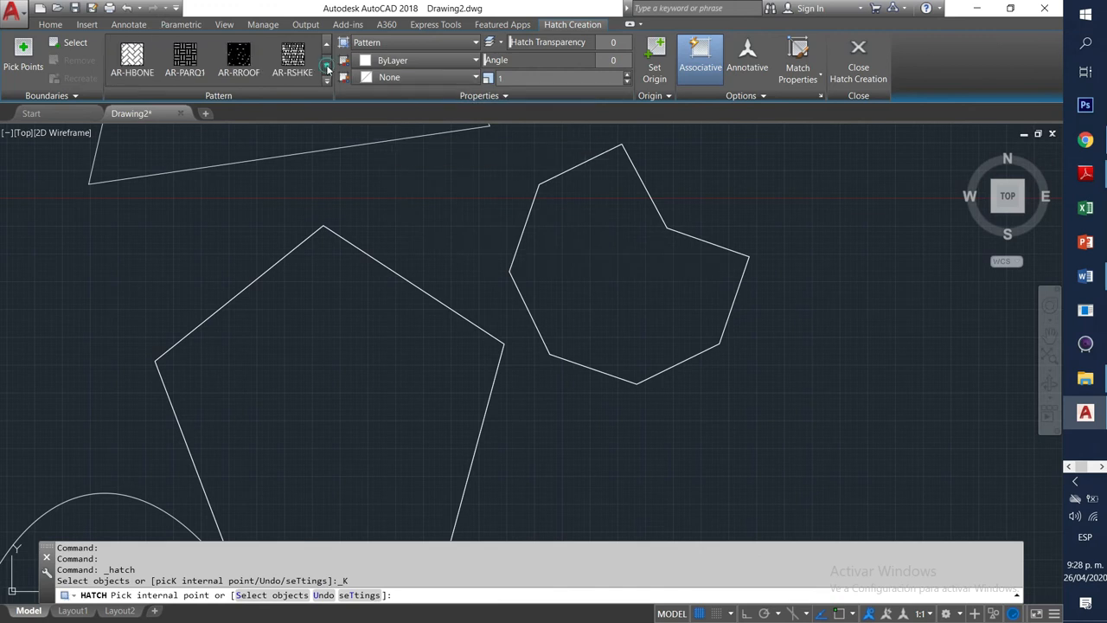
left_click(330, 49)
left_click(329, 49)
left_click(240, 60)
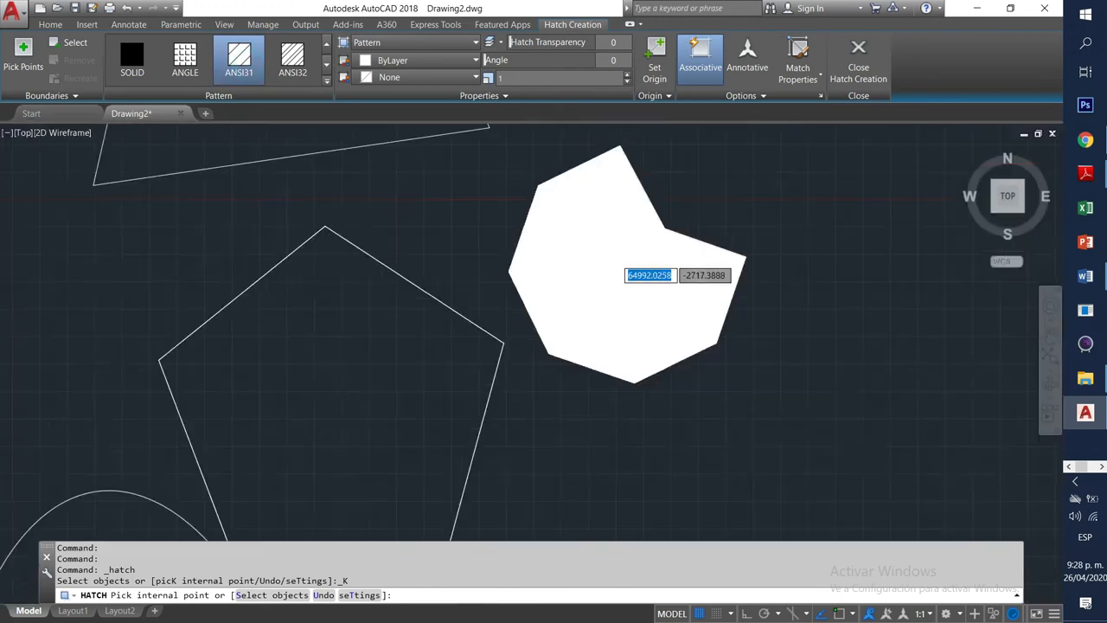
Page forward through the pattern gallery until AR-CONC is visible.
scroll(618, 264, "down", 2)
left_click(326, 68)
left_click(326, 67)
left_click(326, 67)
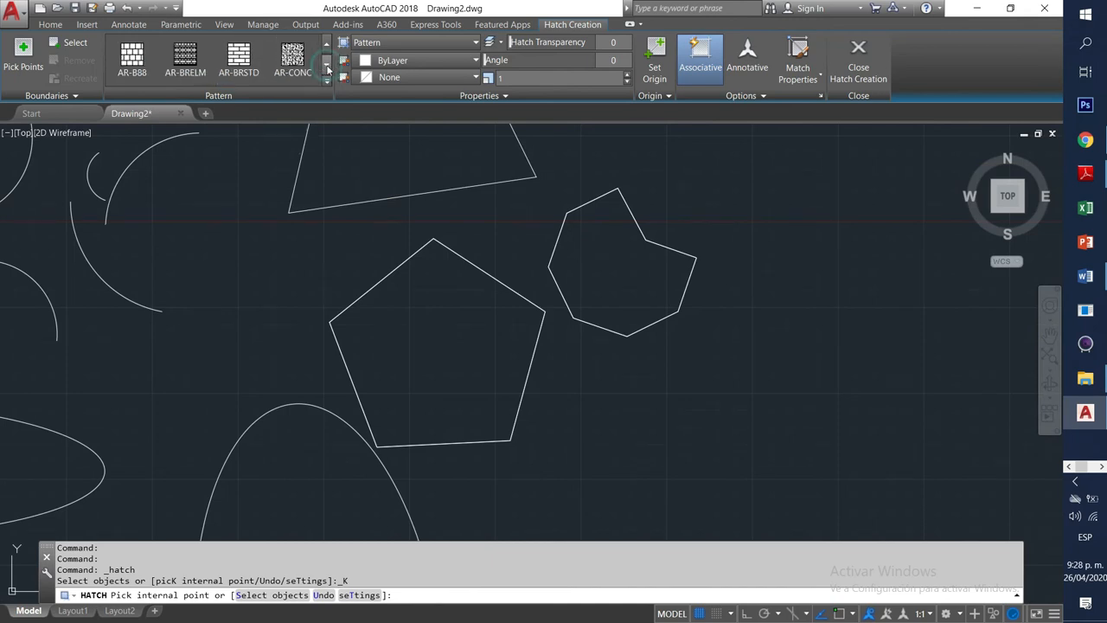
Fill the notched polygon and the quadrilateral with the AR-CONC concrete pattern.
left_click(292, 57)
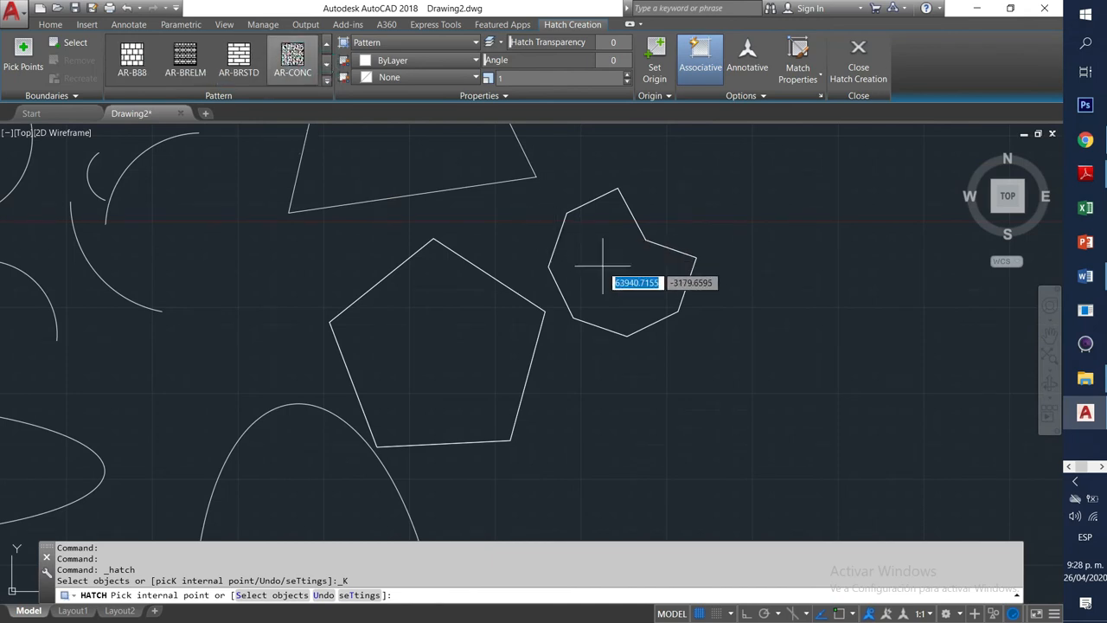
scroll(616, 267, "up", 8)
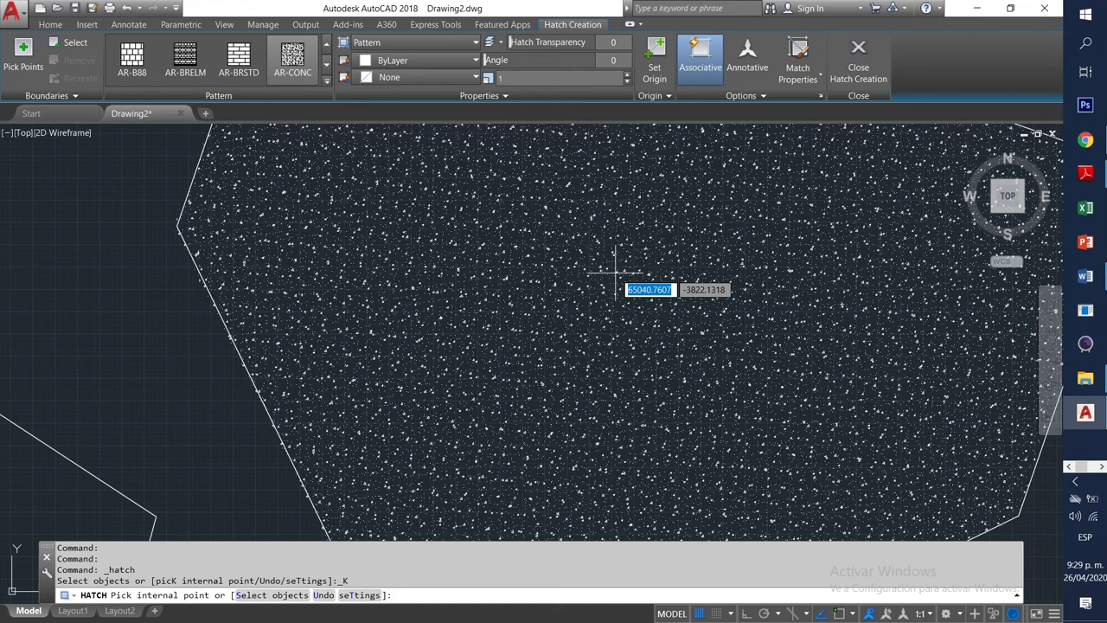
scroll(616, 271, "down", 5)
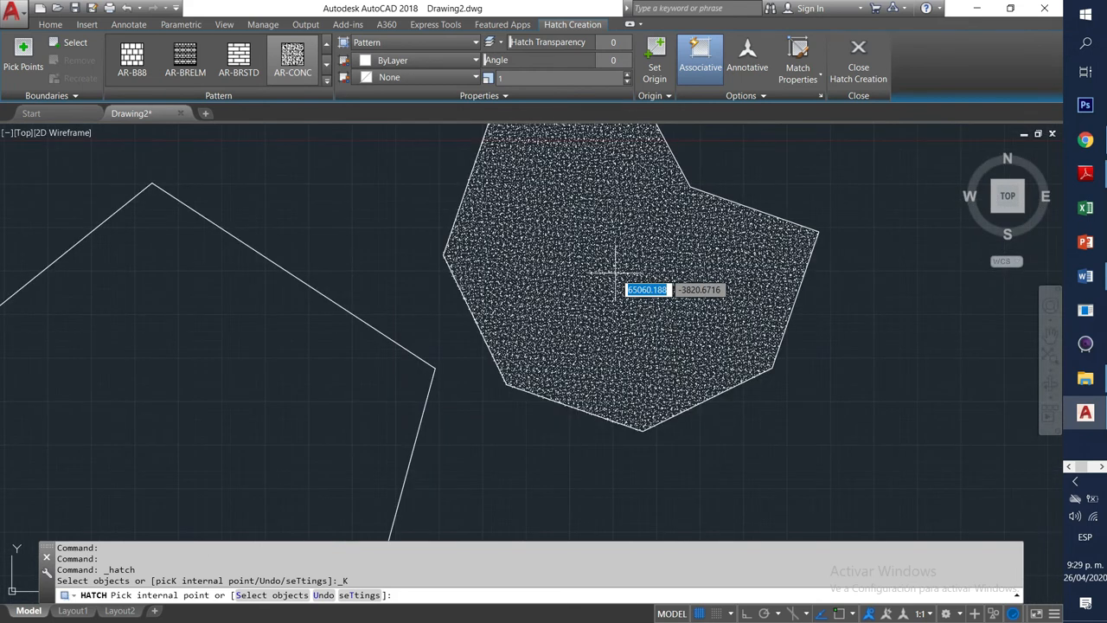
left_click(616, 270)
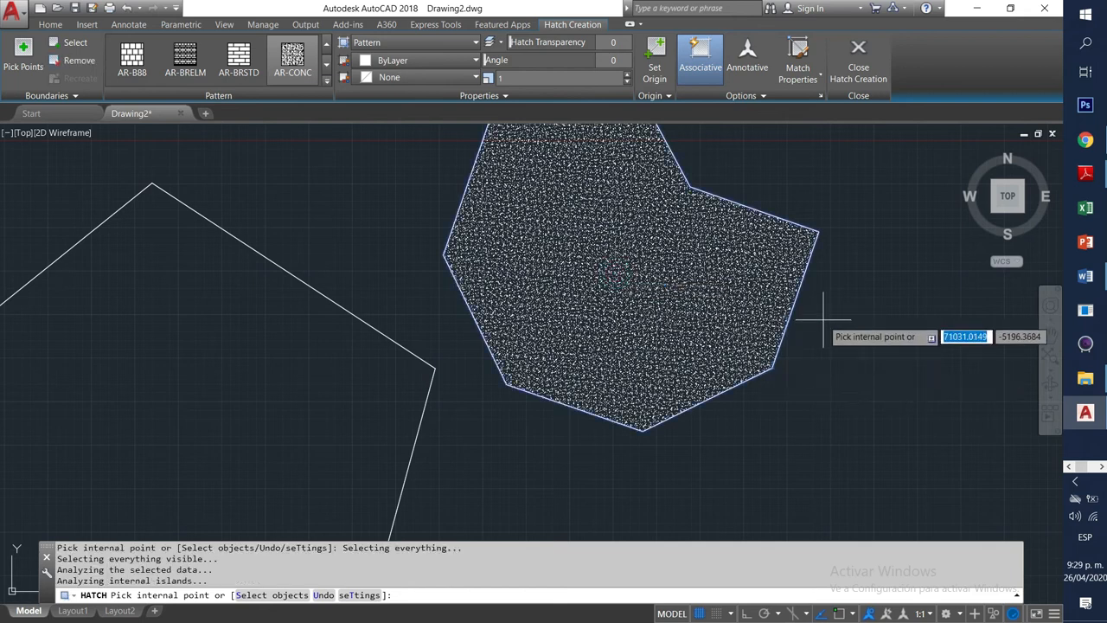
scroll(406, 294, "down", 8)
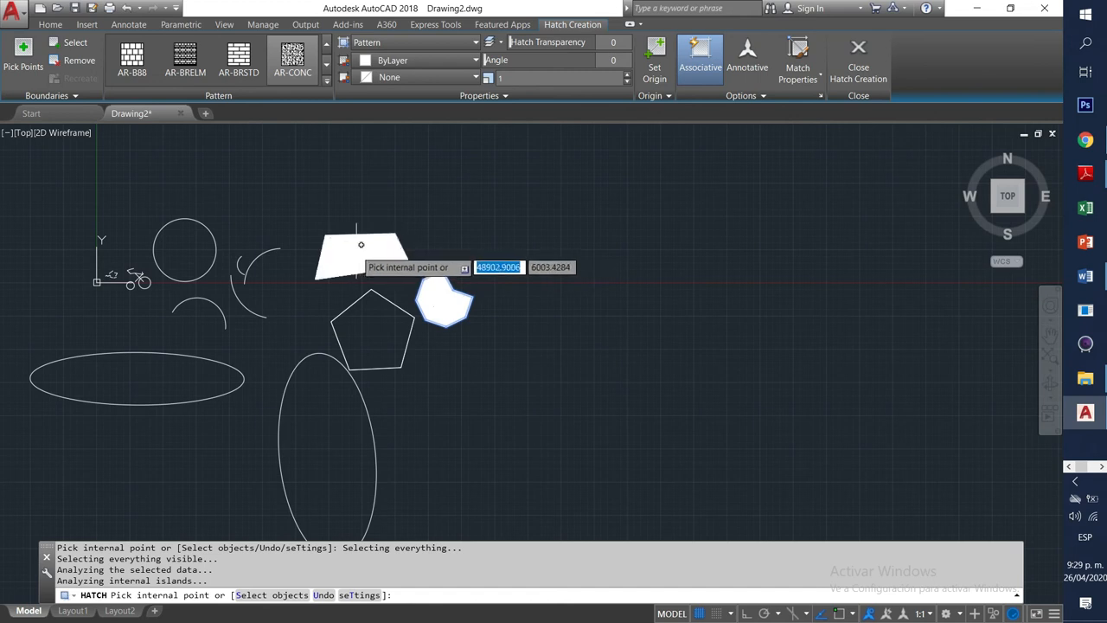
scroll(359, 244, "up", 6)
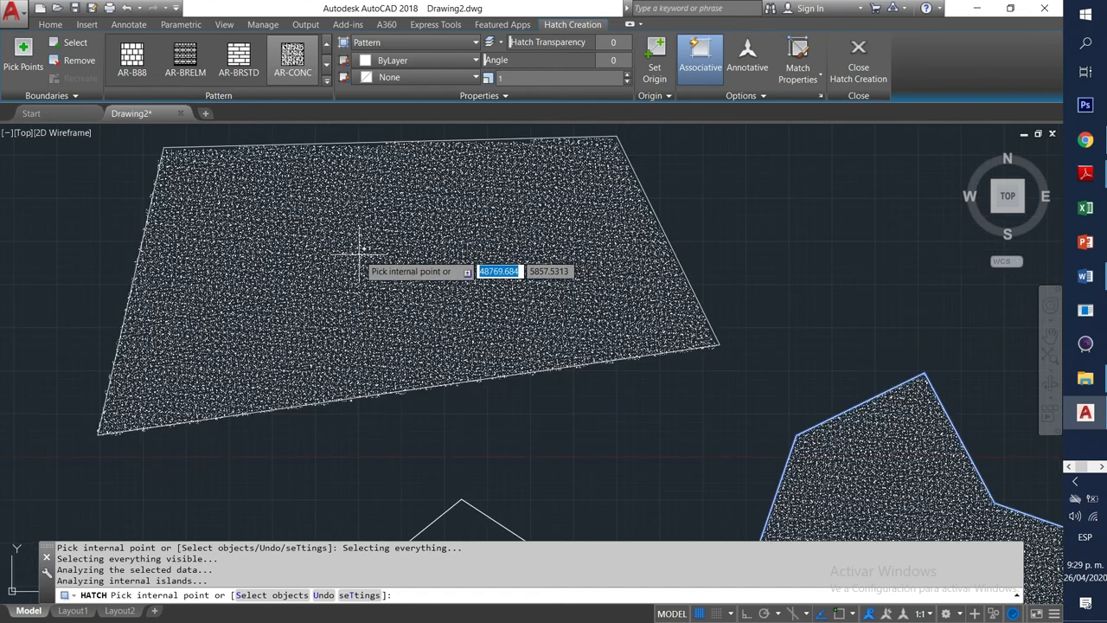
left_click(359, 250)
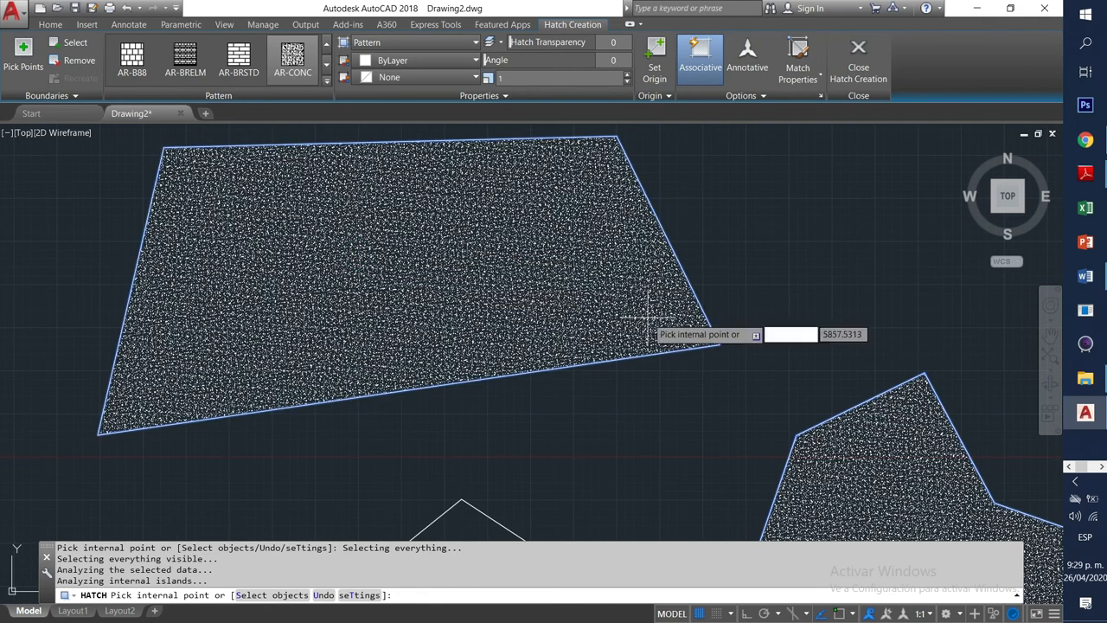
scroll(709, 177, "down", 6)
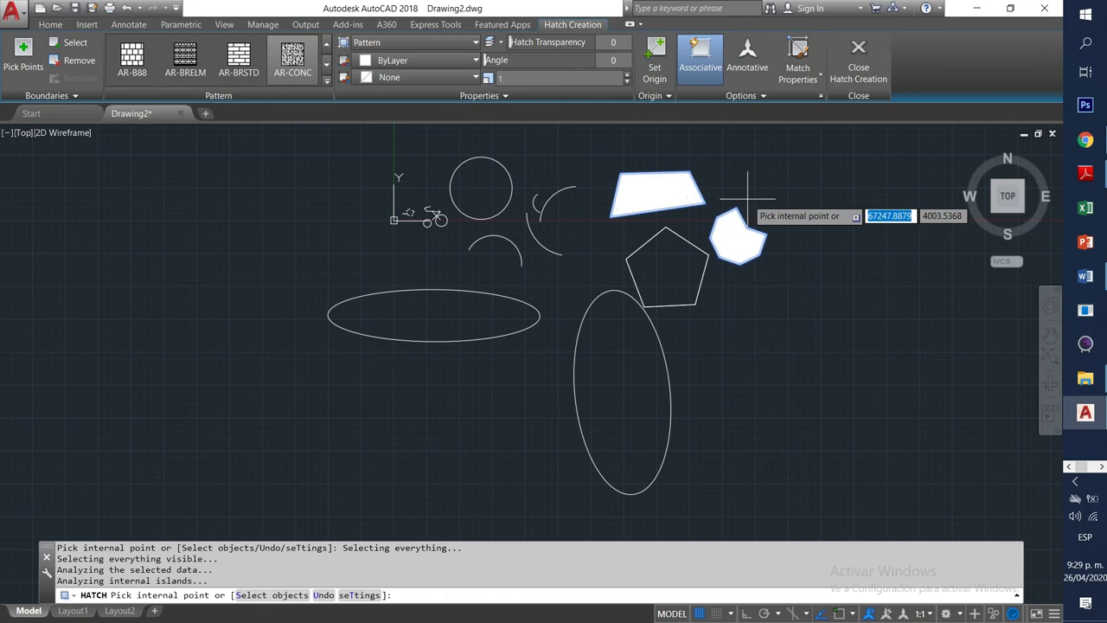
key("Escape")
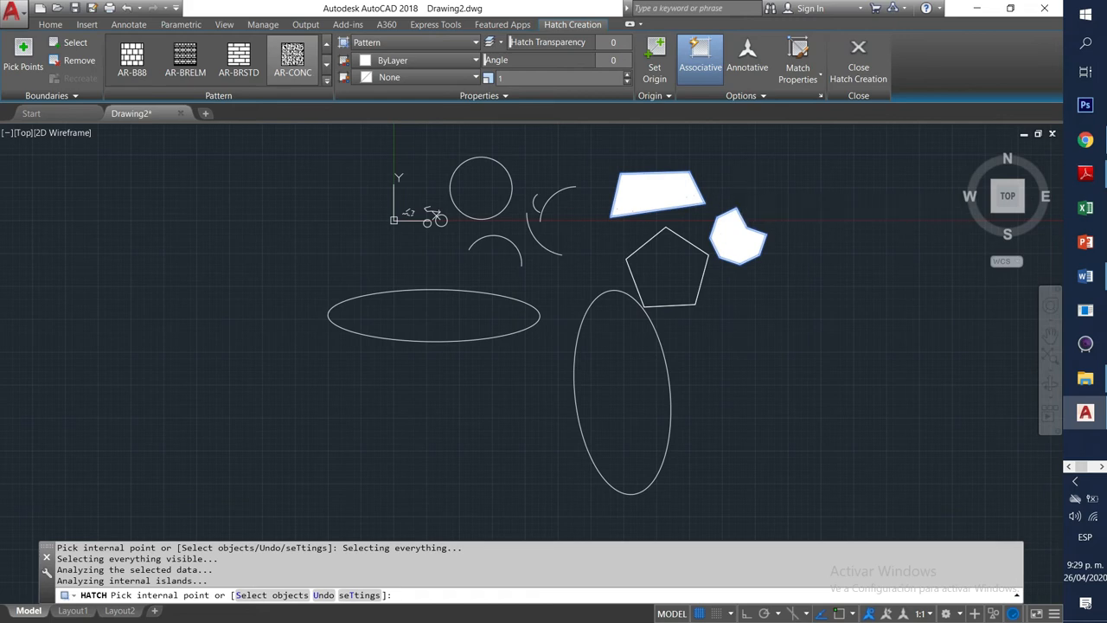
Centre the hatched shapes in view and select the concrete hatch to check it.
scroll(648, 185, "up", 5)
scroll(648, 185, "down", 4)
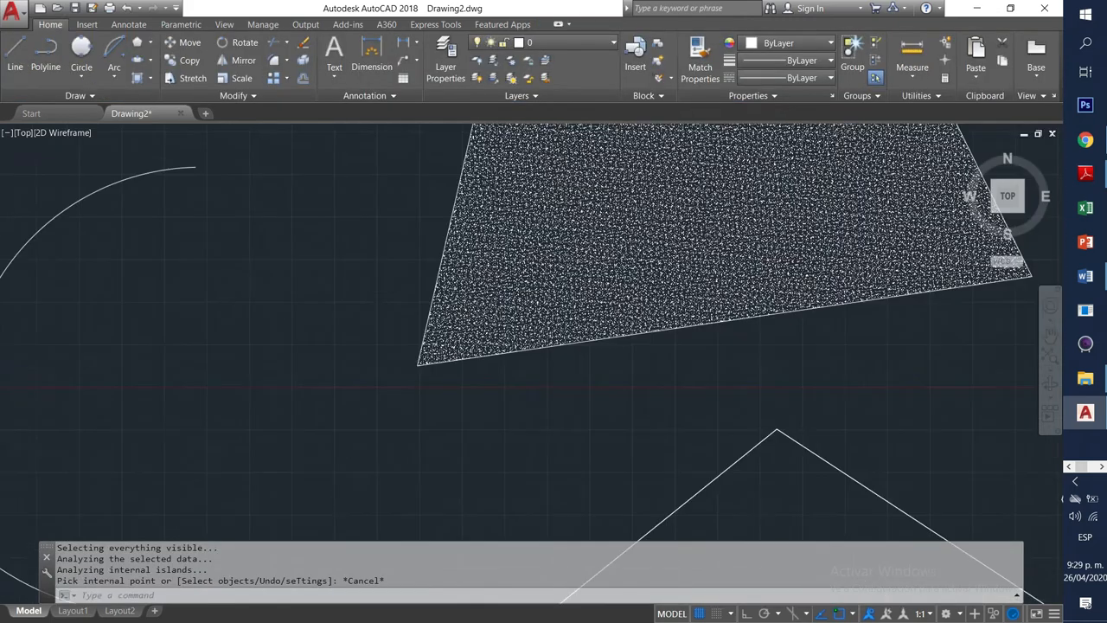
middle_click_drag(591, 271, 516, 310)
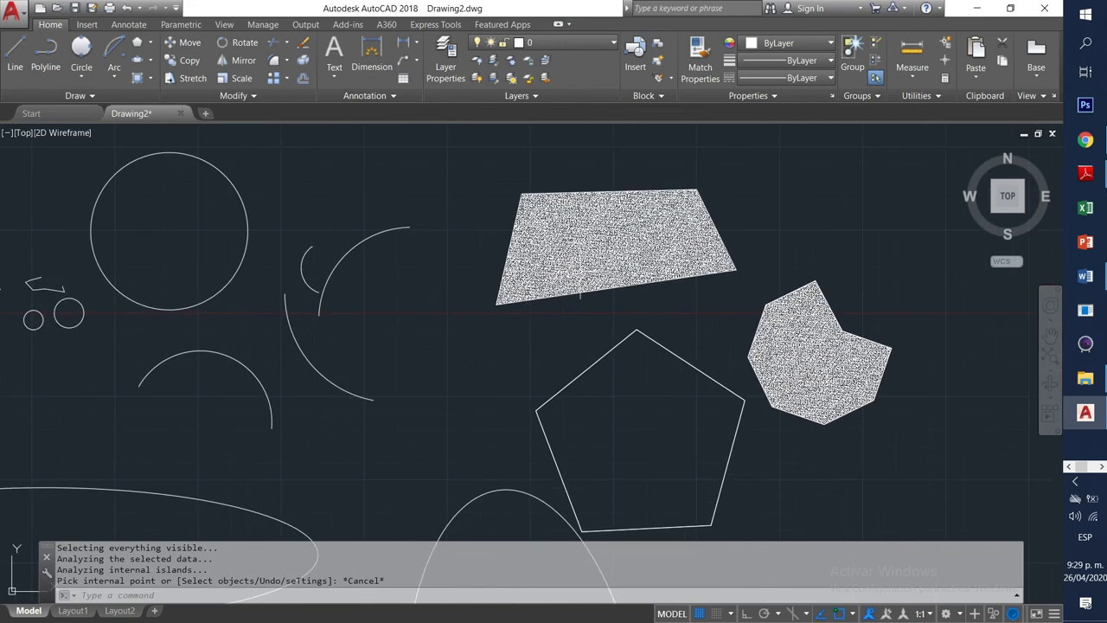
left_click(591, 245)
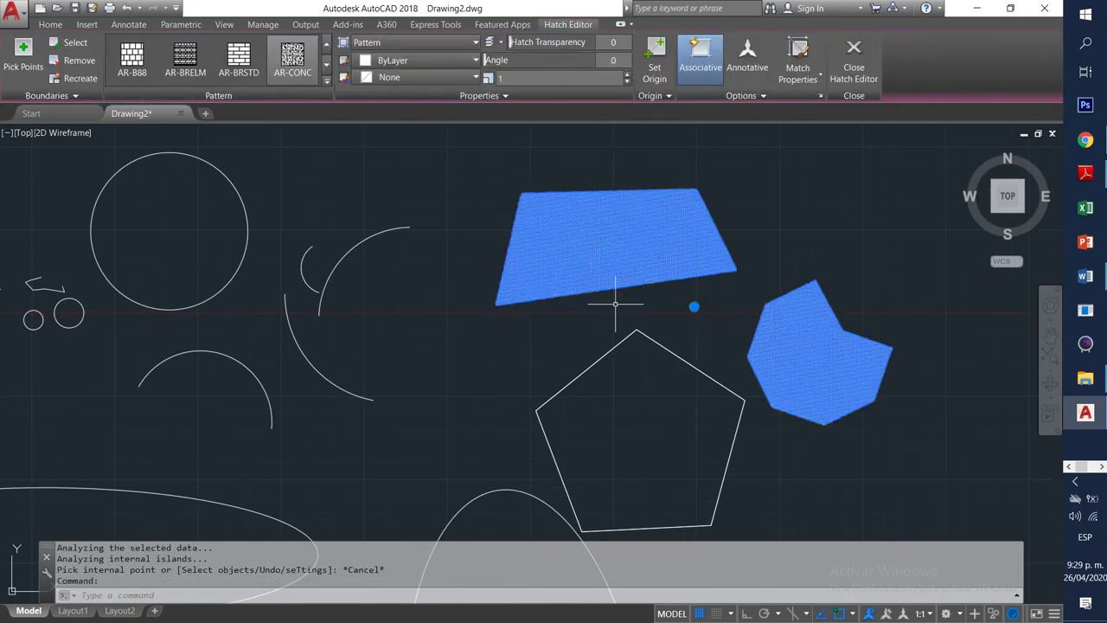
key("Escape")
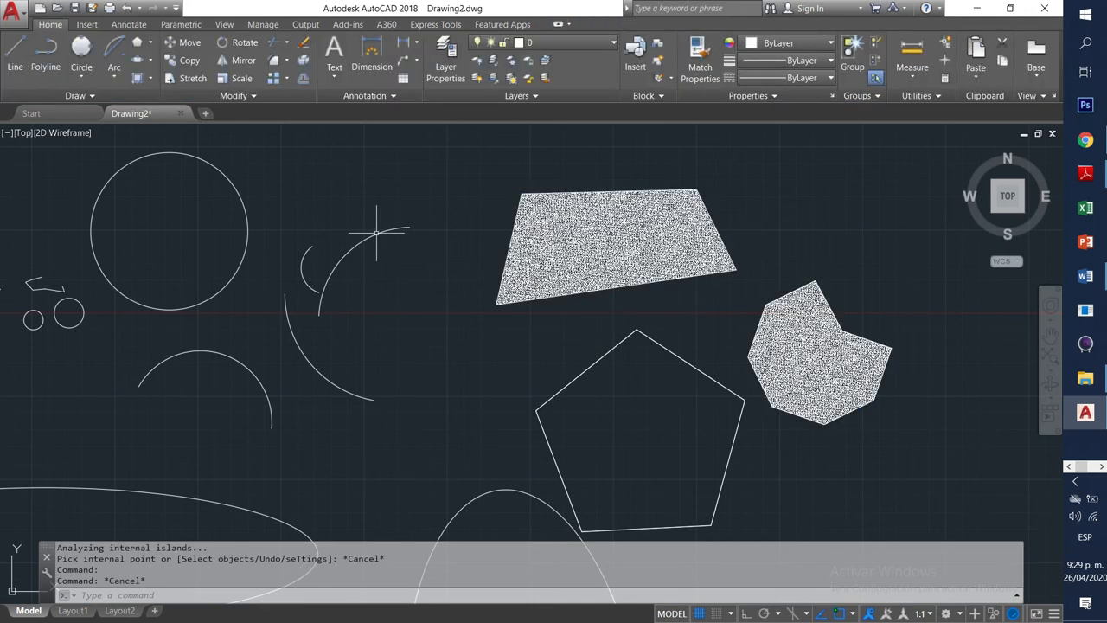
Hatch the pentagon's interior with the AR-BRSTD brick pattern.
left_click(150, 78)
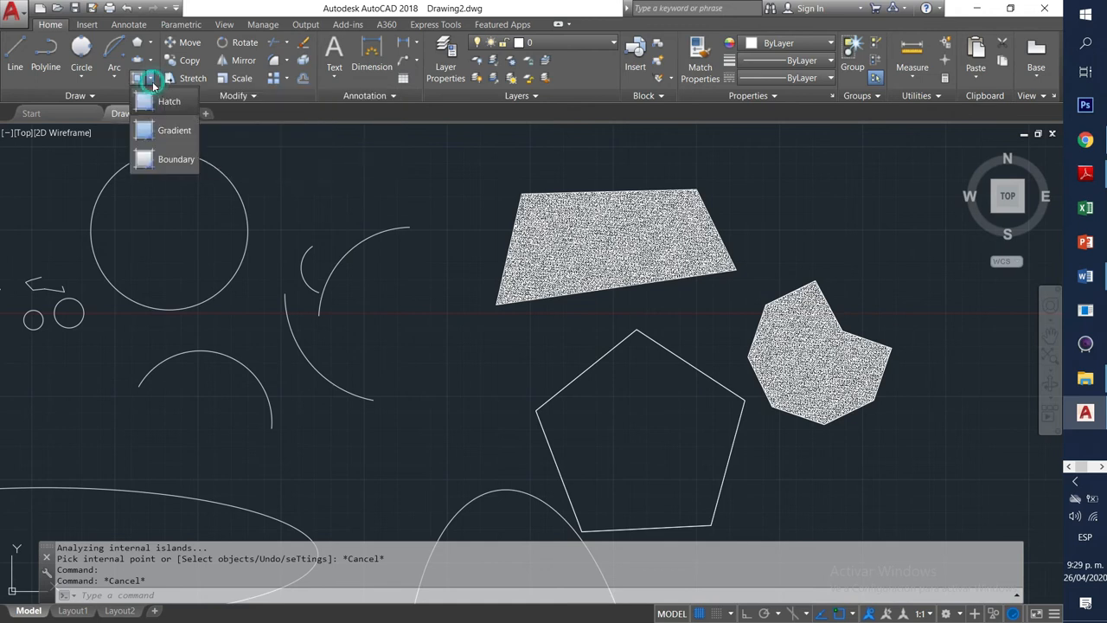
left_click(161, 102)
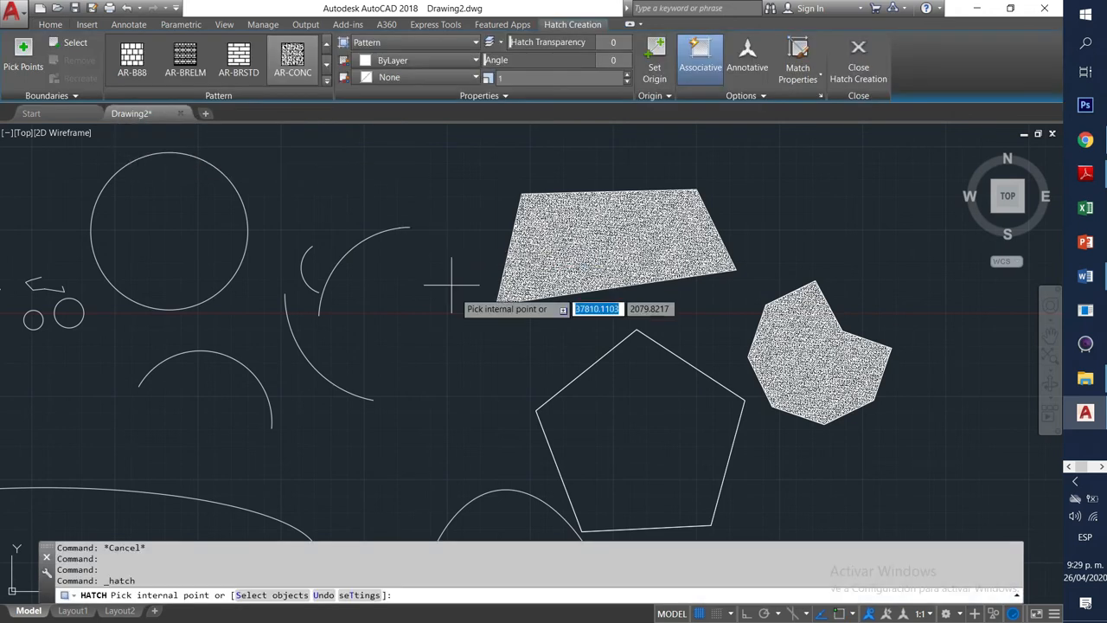
left_click(241, 62)
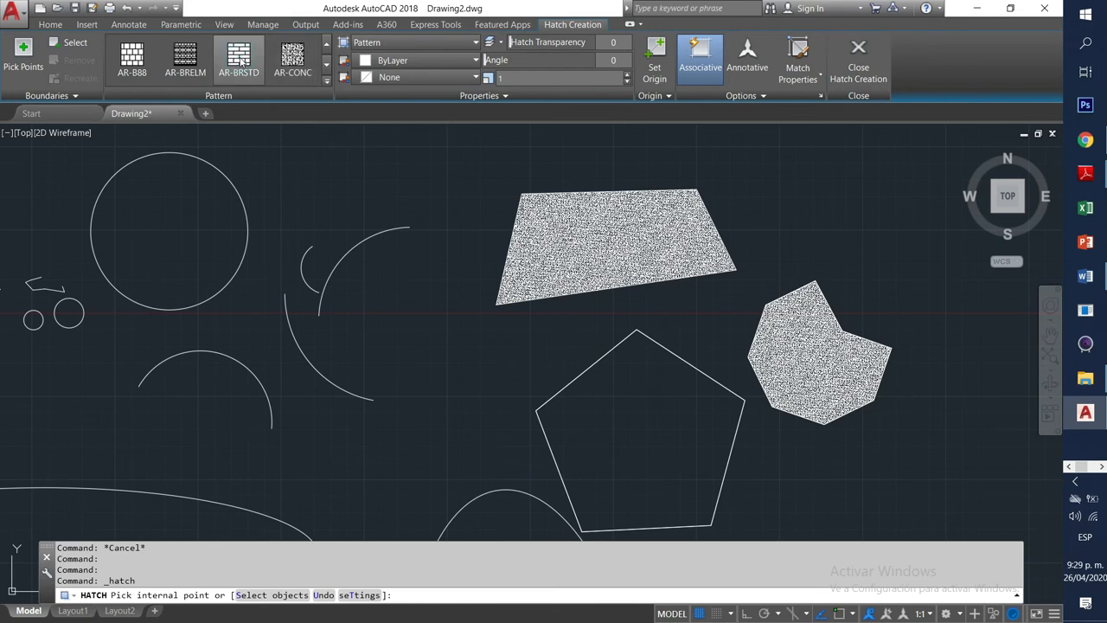
left_click(636, 412)
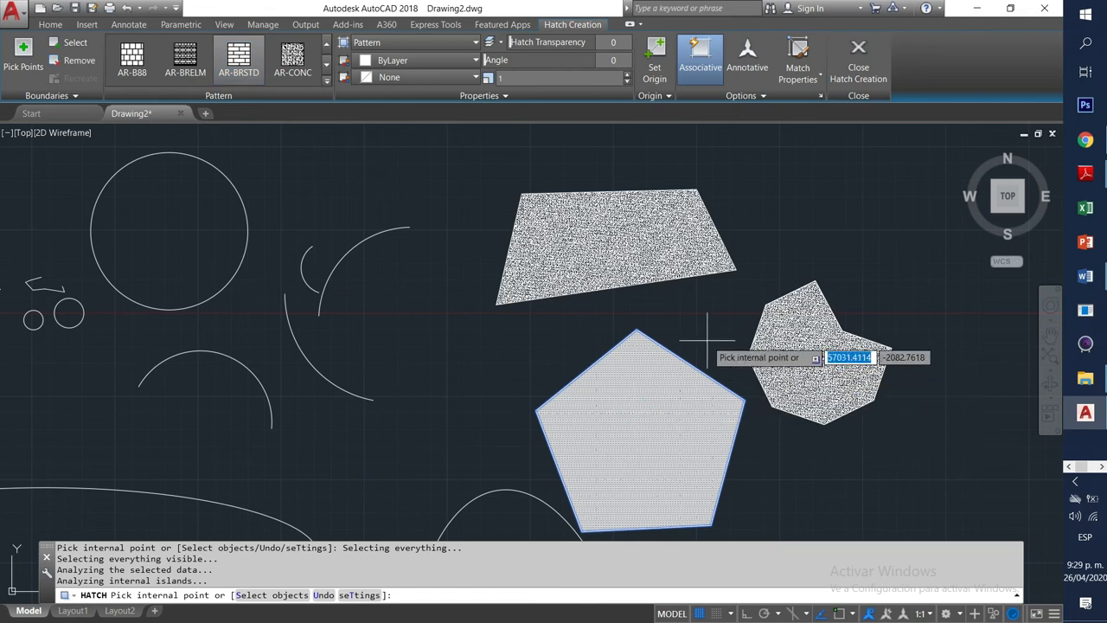
key("Return")
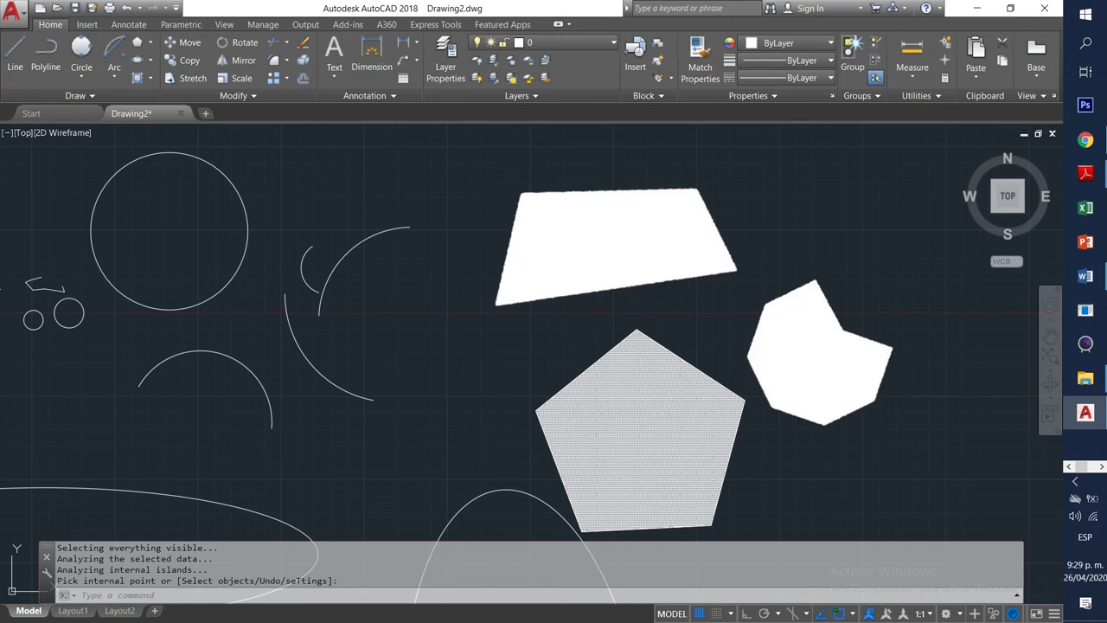
Select the concrete hatches and then the pentagon's brick hatch to inspect them.
middle_click_drag(812, 368, 588, 348)
left_click(610, 351)
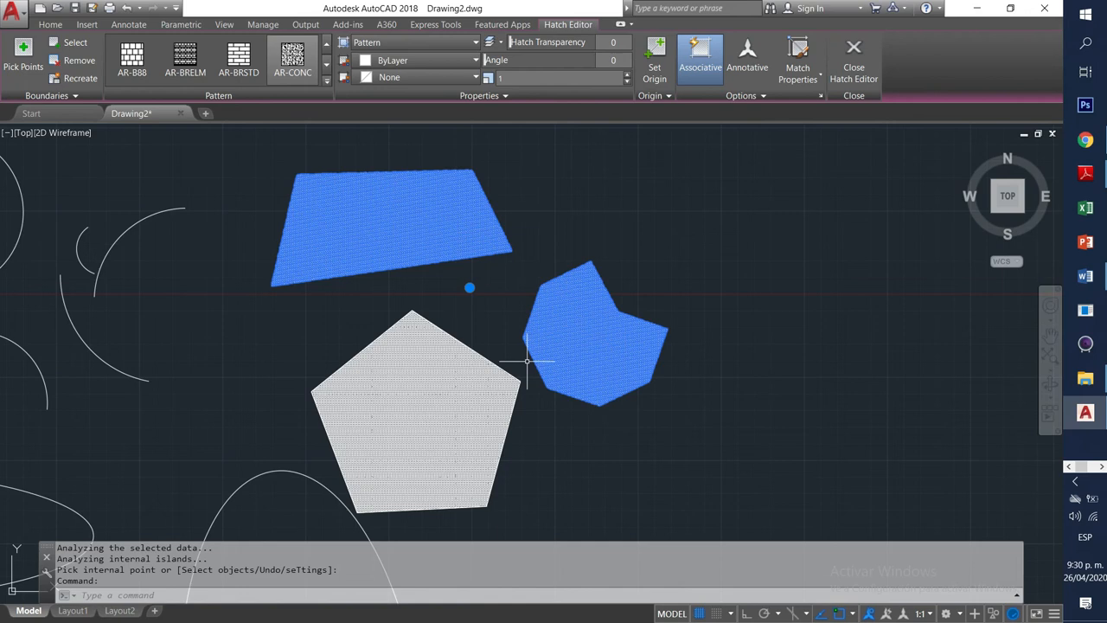
key("Escape")
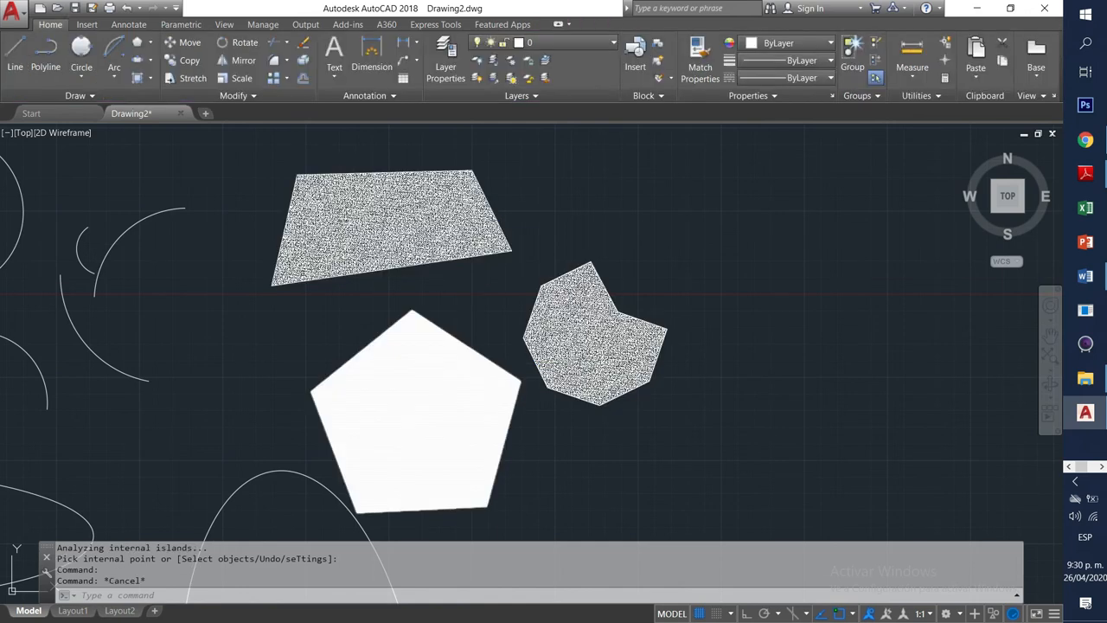
left_click(423, 404)
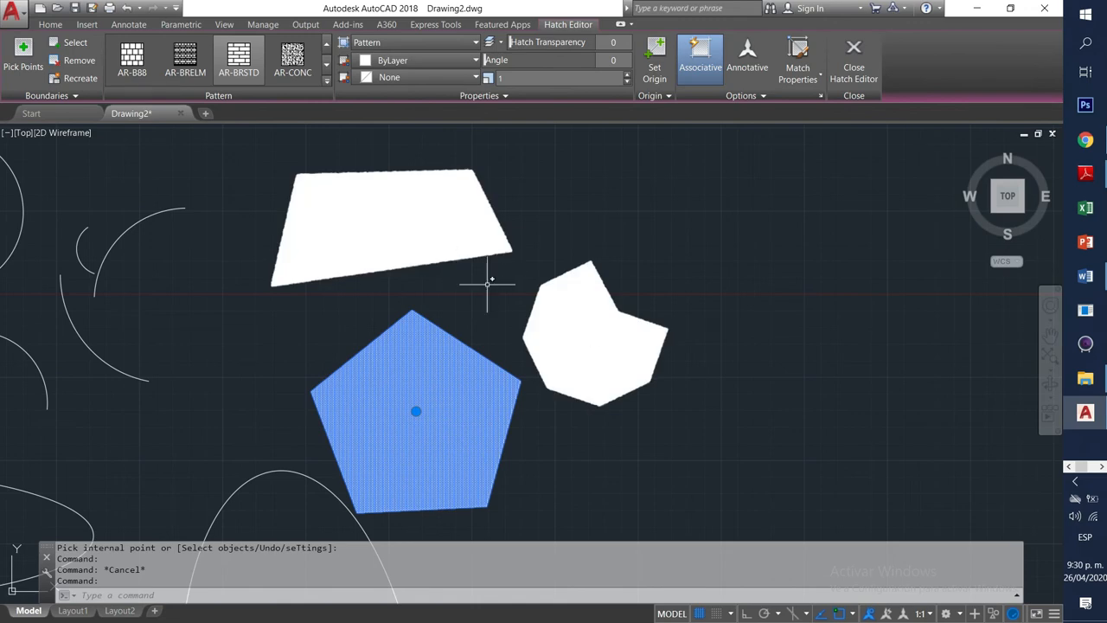
key("Escape")
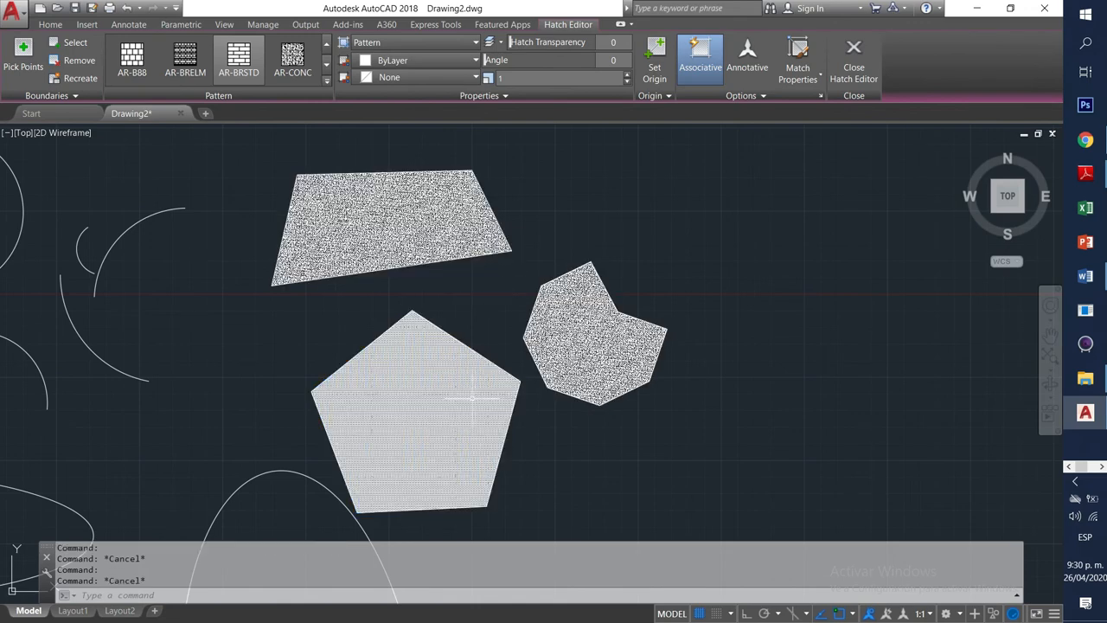
scroll(475, 390, "up", 6)
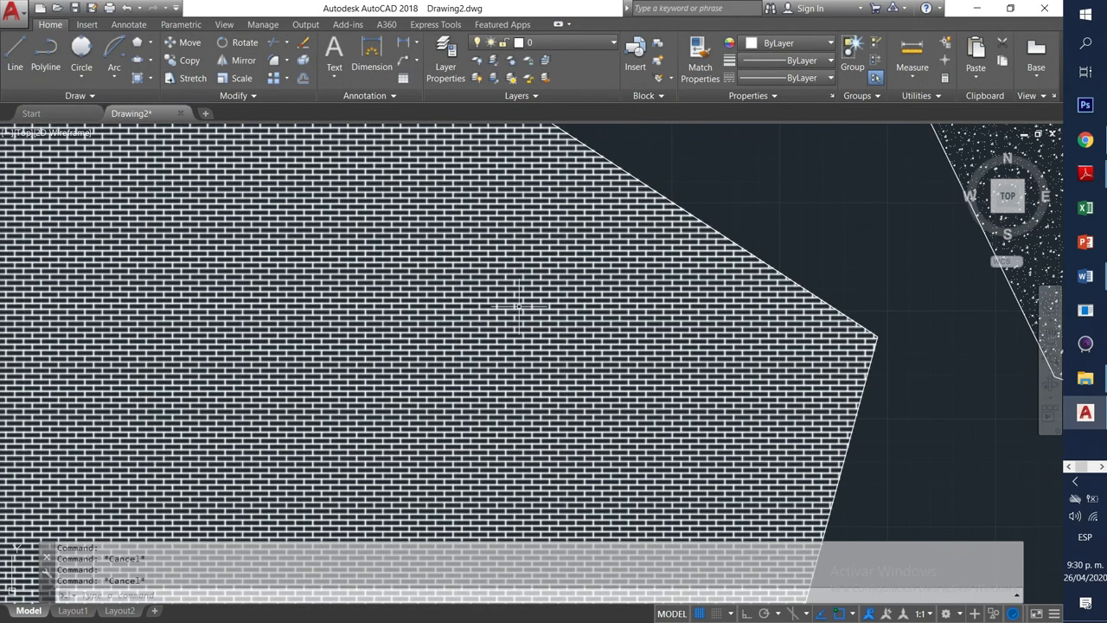
Pan and zoom to frame the ellipses, arcs and the three hatched polygons.
scroll(705, 251, "up", 6)
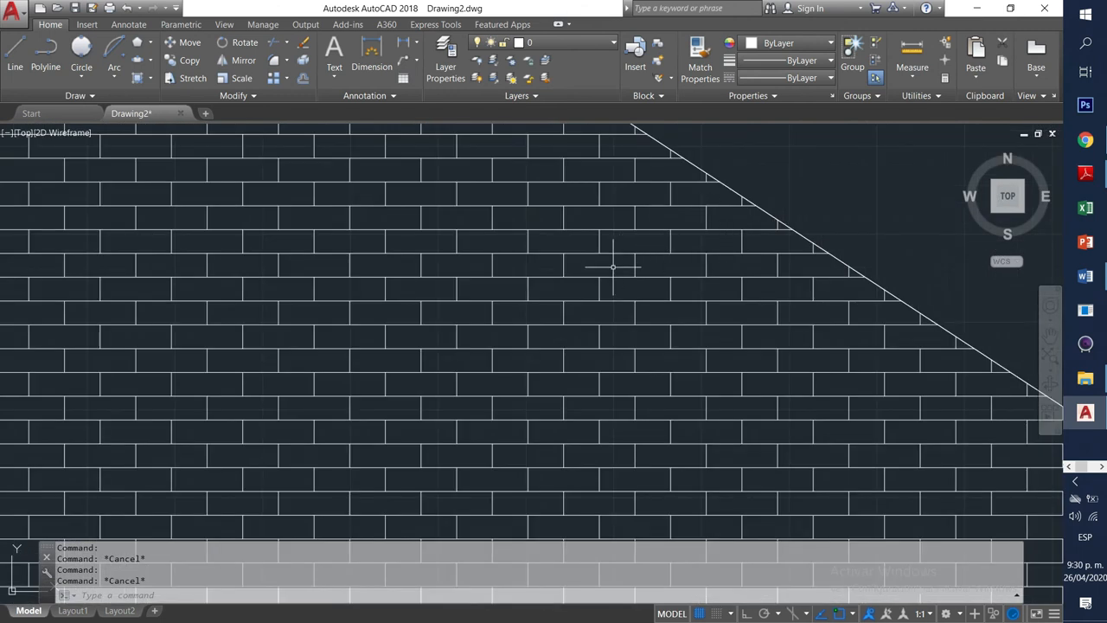
scroll(613, 266, "down", 8)
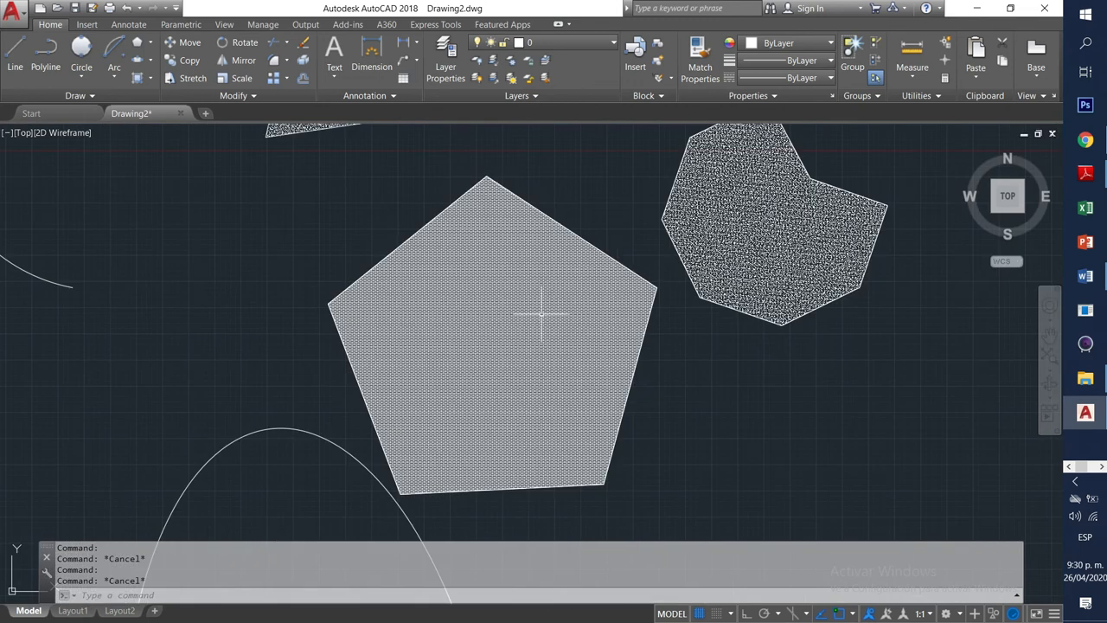
mouse_move(621, 257)
middle_mouse_down()
mouse_move(569, 396)
mouse_move(514, 265)
mouse_move(531, 388)
middle_mouse_up()
middle_click_drag(452, 349, 519, 398)
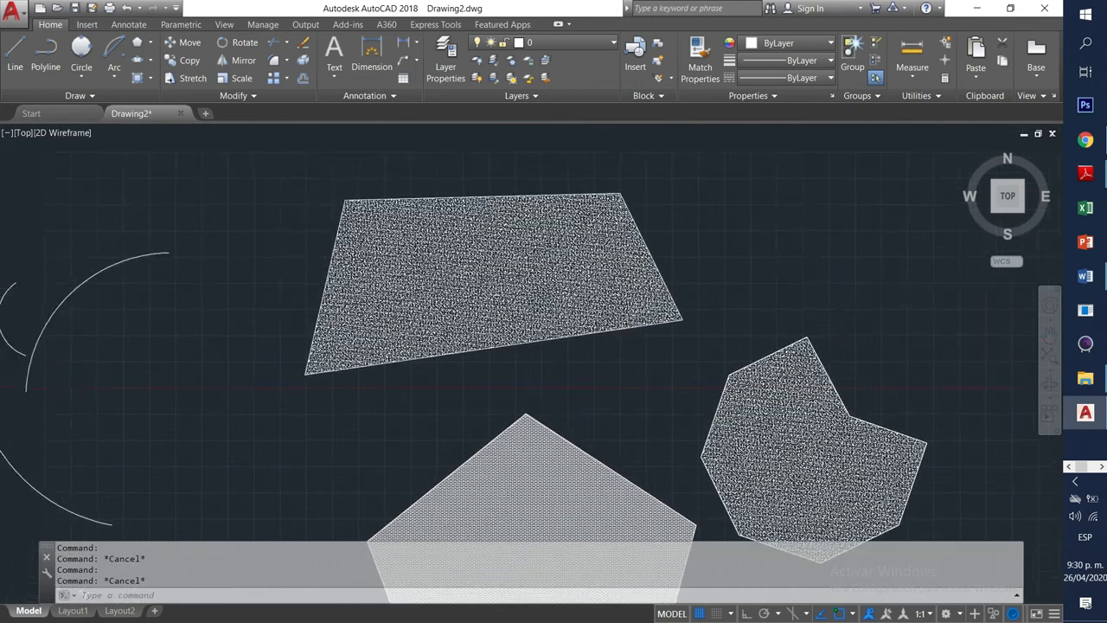
middle_click_drag(434, 420, 467, 297)
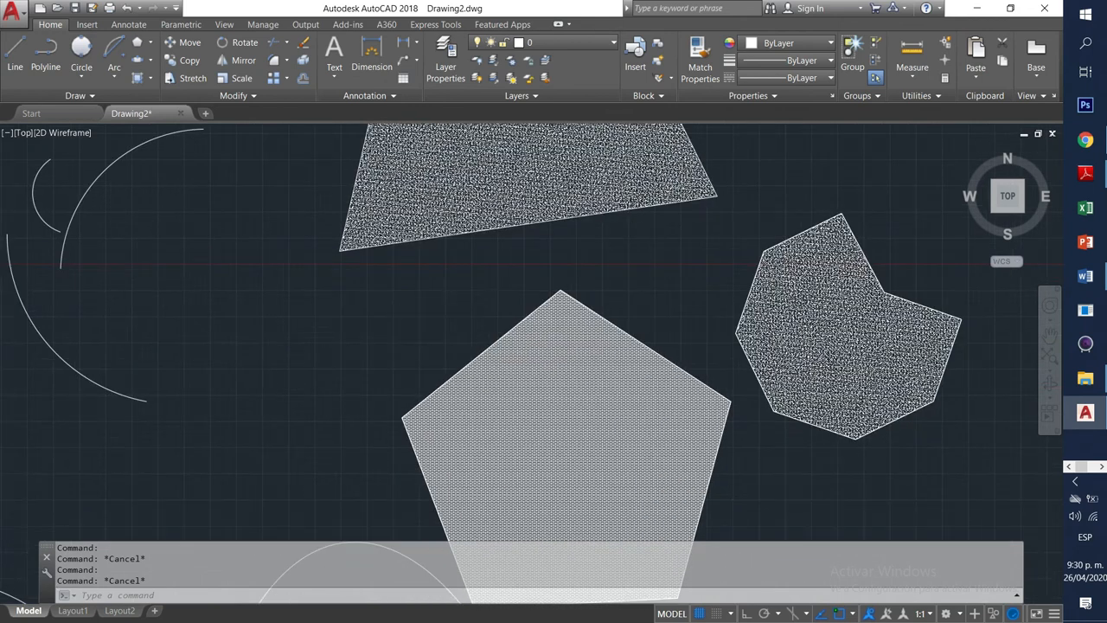
scroll(506, 344, "down", 2)
mouse_move(323, 335)
middle_mouse_down()
mouse_move(485, 390)
mouse_move(398, 273)
middle_mouse_up()
middle_click_drag(366, 440, 554, 418)
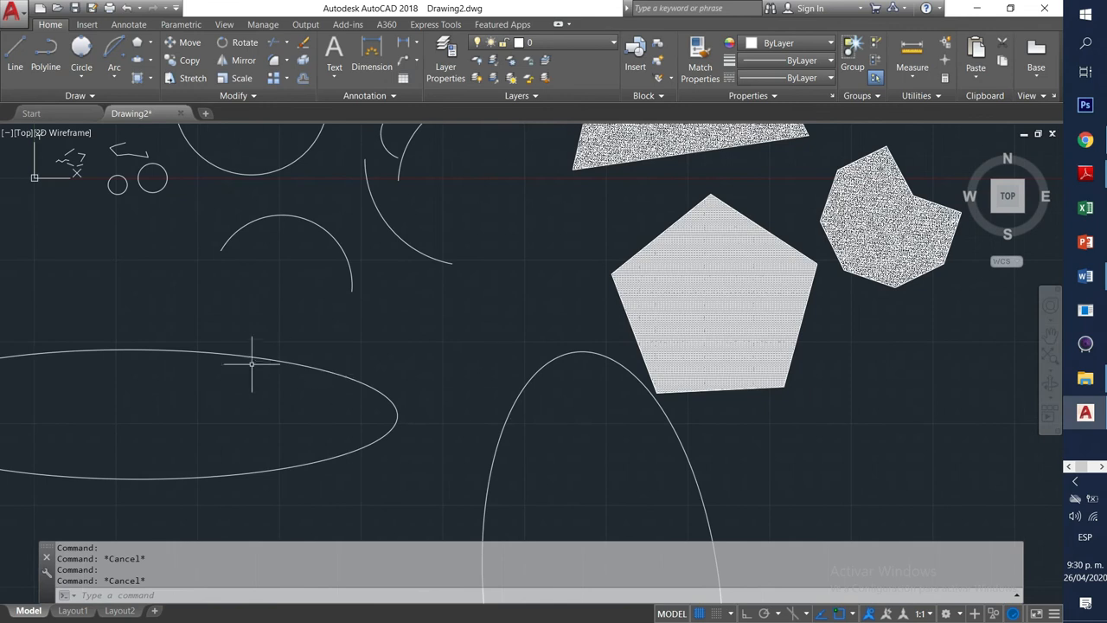
middle_click_drag(253, 370, 280, 410)
middle_click_drag(419, 288, 399, 421)
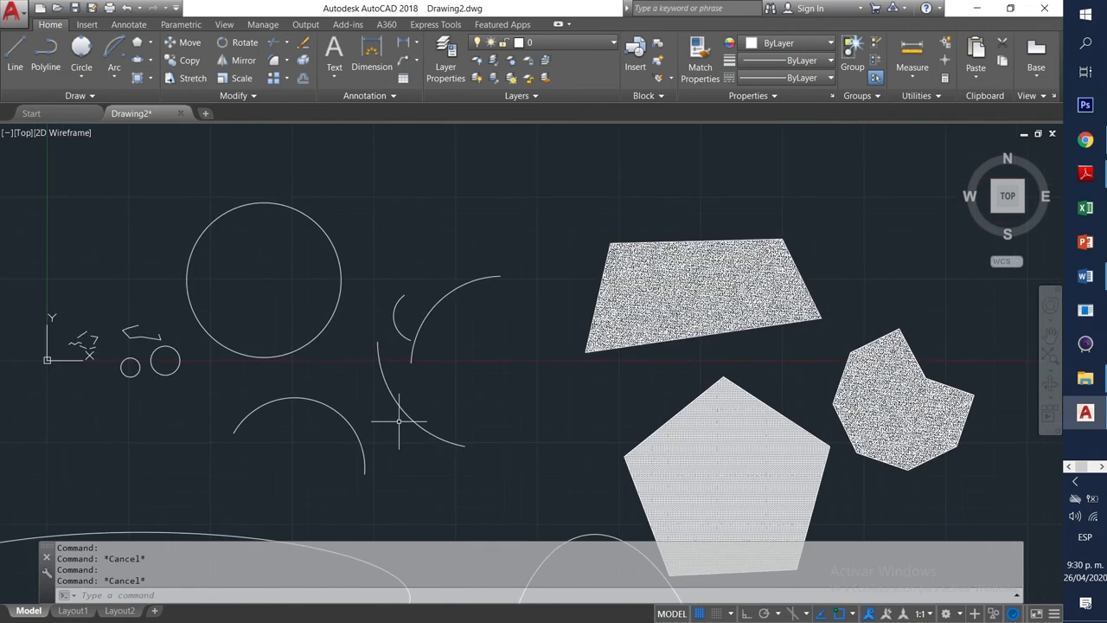
middle_click_drag(565, 420, 420, 399)
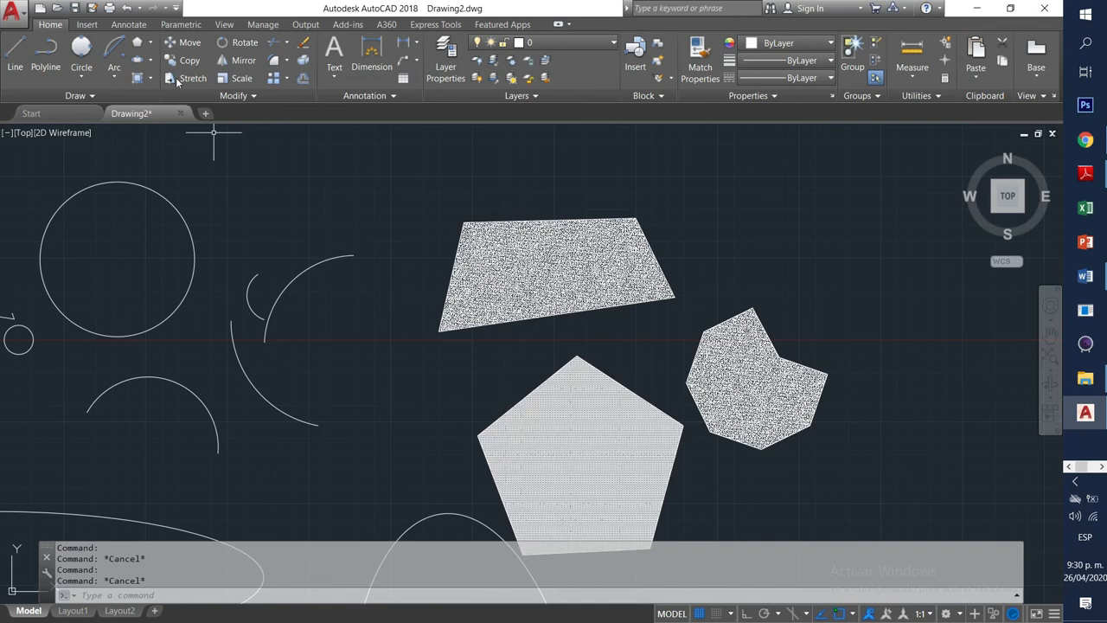
Start a new AR-BRSTD hatch set to select boundary objects, and pan toward the circle.
left_click(149, 78)
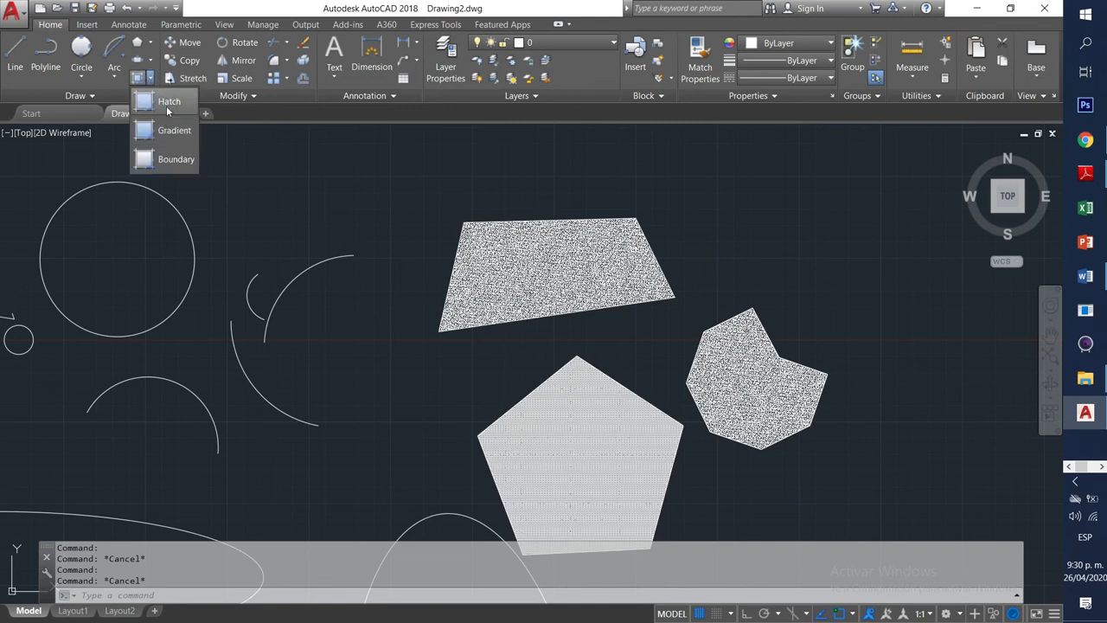
left_click(167, 103)
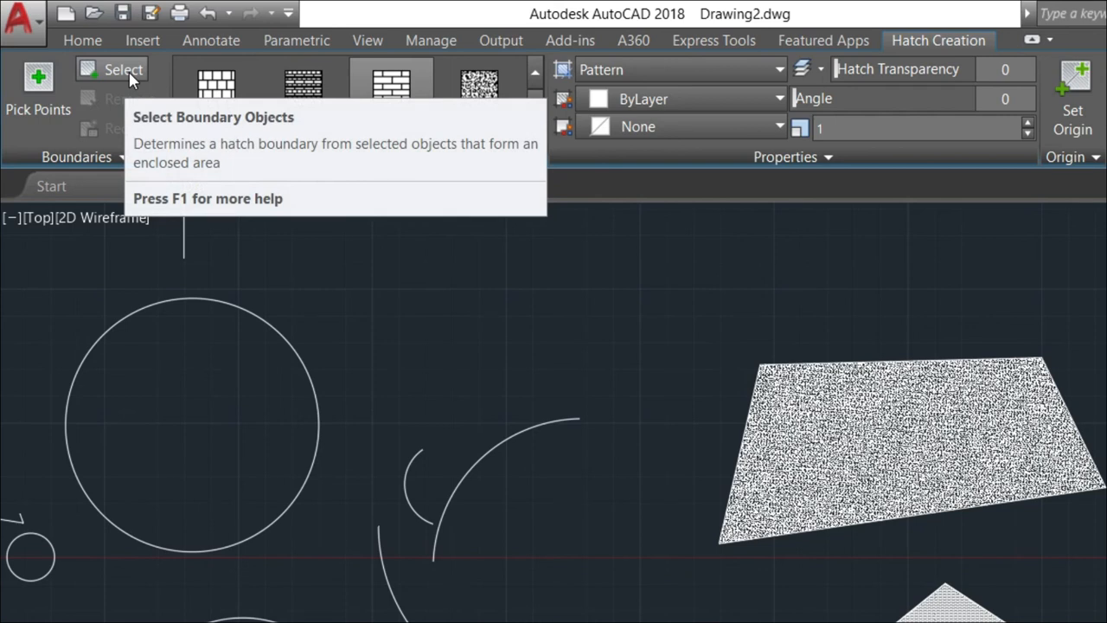
left_click(130, 76)
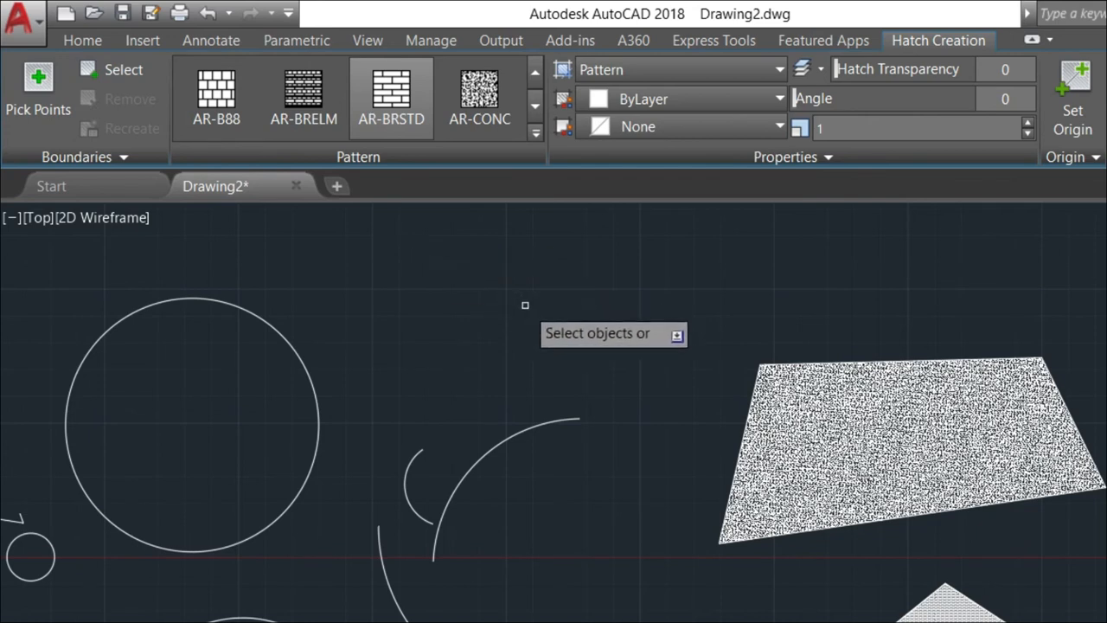
left_click(45, 106)
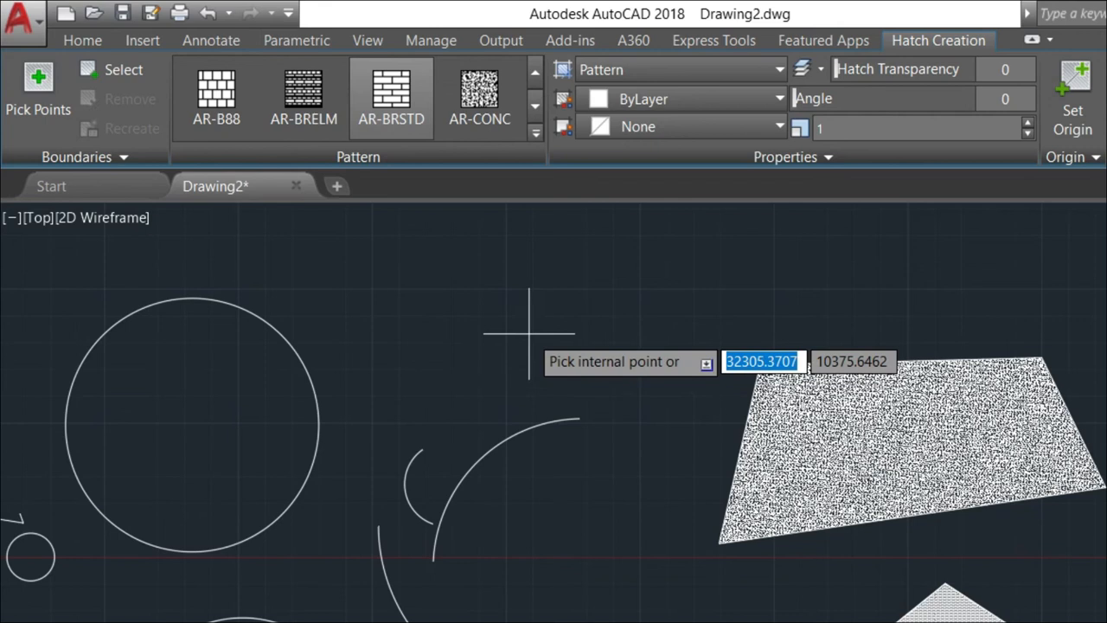
left_click(124, 71)
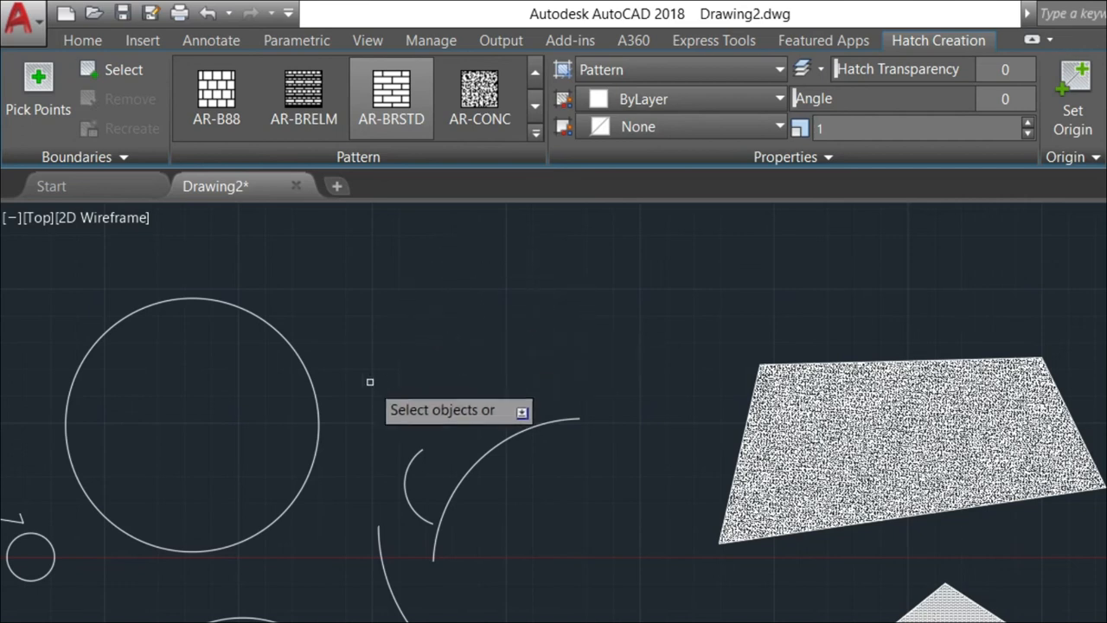
mouse_move(391, 432)
middle_mouse_down()
mouse_move(417, 455)
mouse_move(704, 491)
middle_mouse_up()
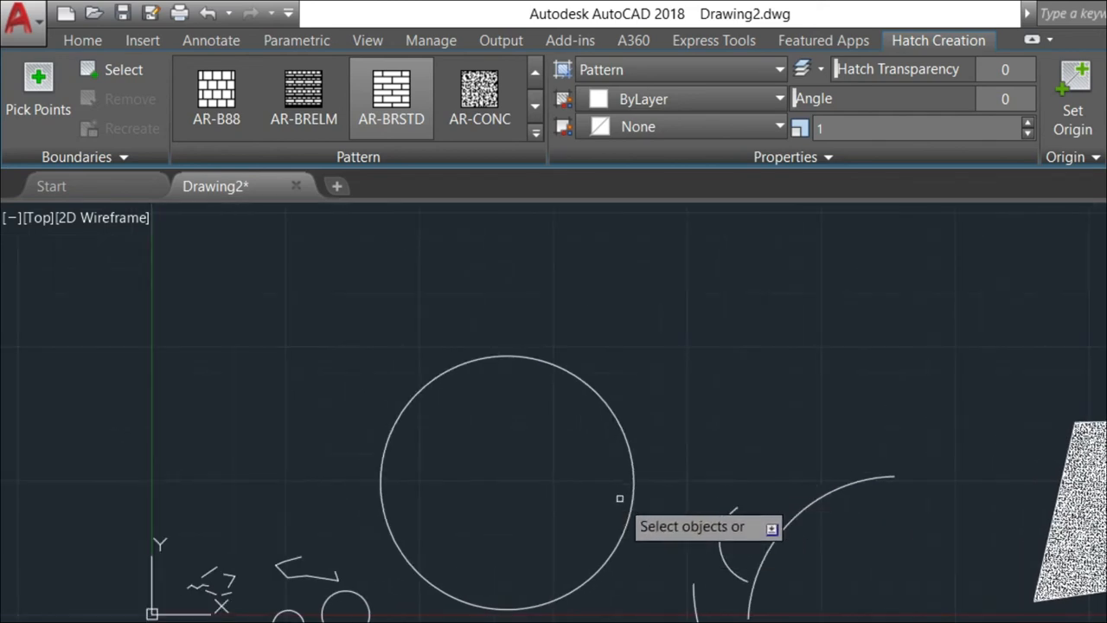
mouse_move(576, 600)
middle_mouse_down()
mouse_move(563, 421)
mouse_move(549, 396)
middle_mouse_up()
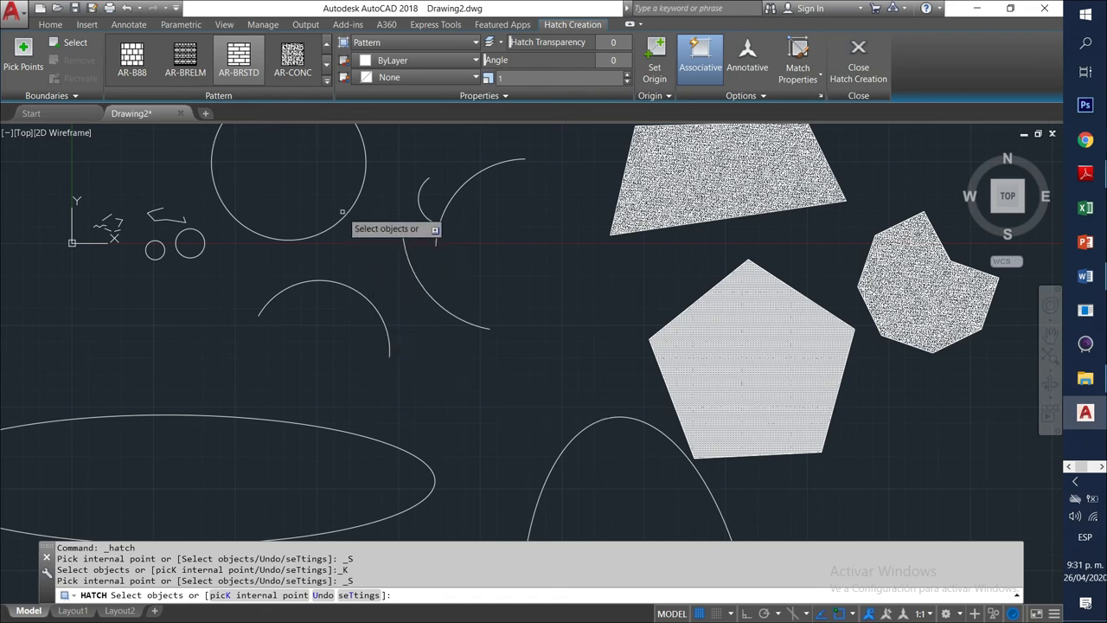
Fill the circle with the AR-BRSTD brick hatch by selecting it as the boundary.
middle_click_drag(303, 349, 357, 387)
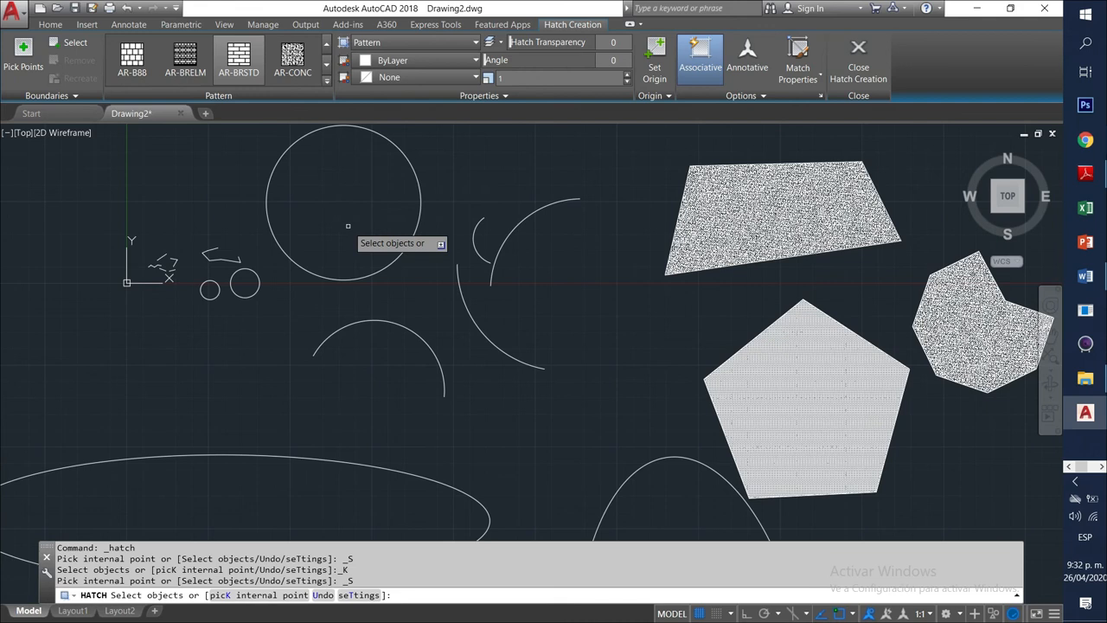
left_click(418, 184)
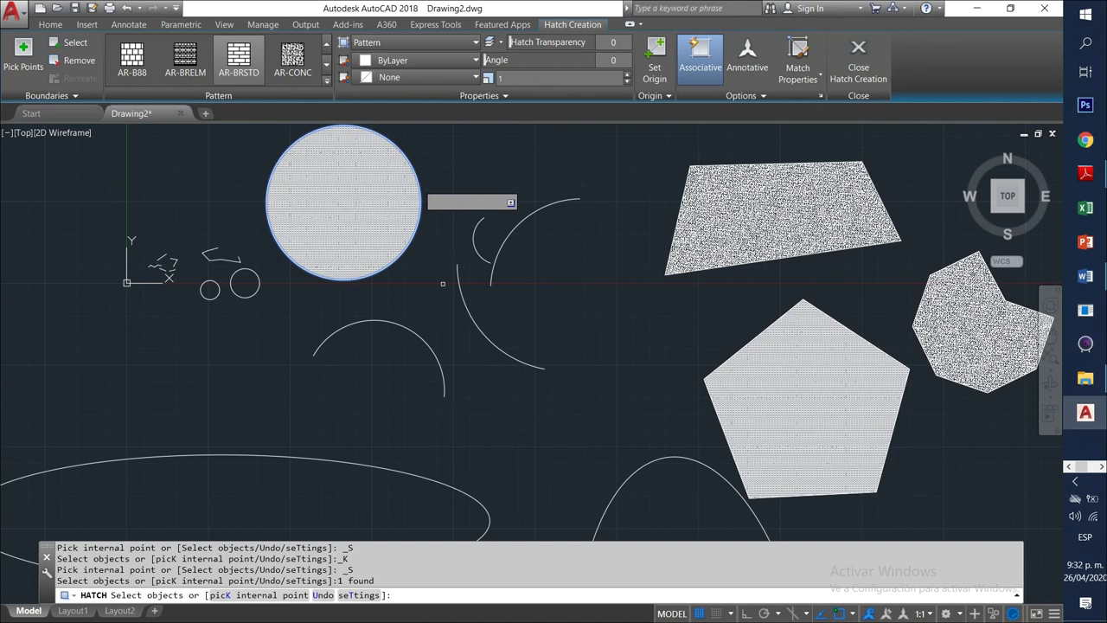
key("Return")
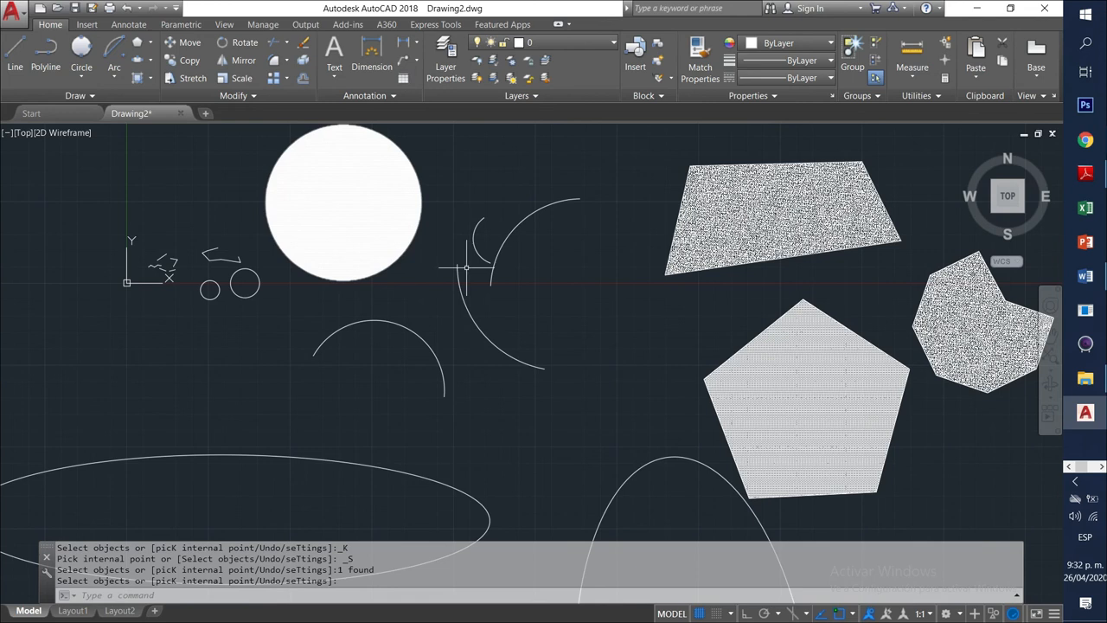
Select the polygon, circle and pentagon hatches to inspect them in the Hatch Editor.
left_click(770, 220)
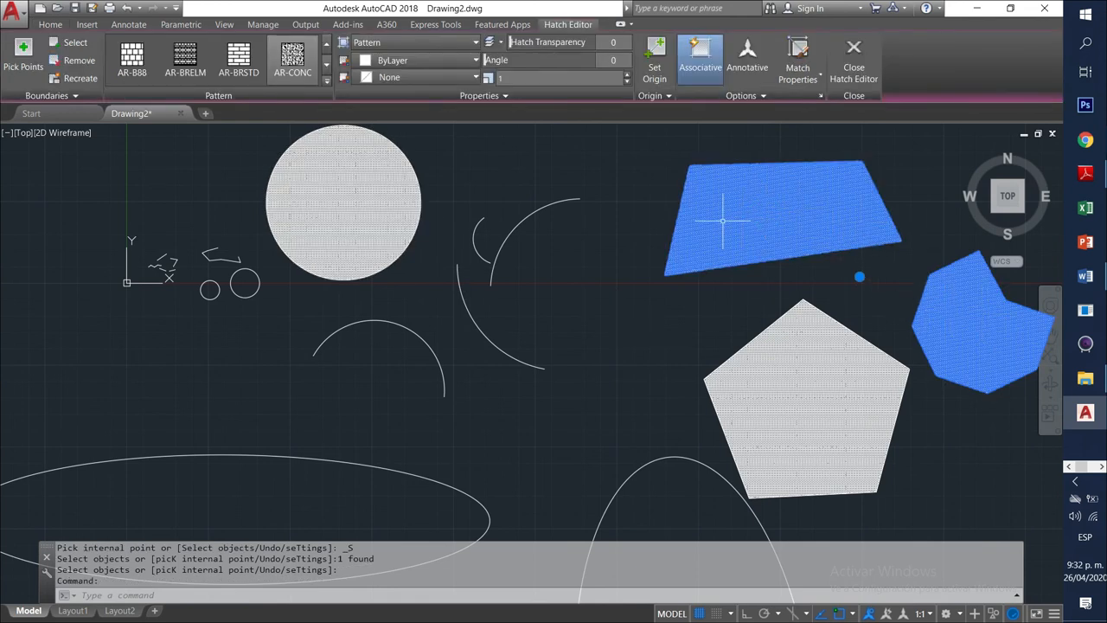
key("Escape")
key("Escape")
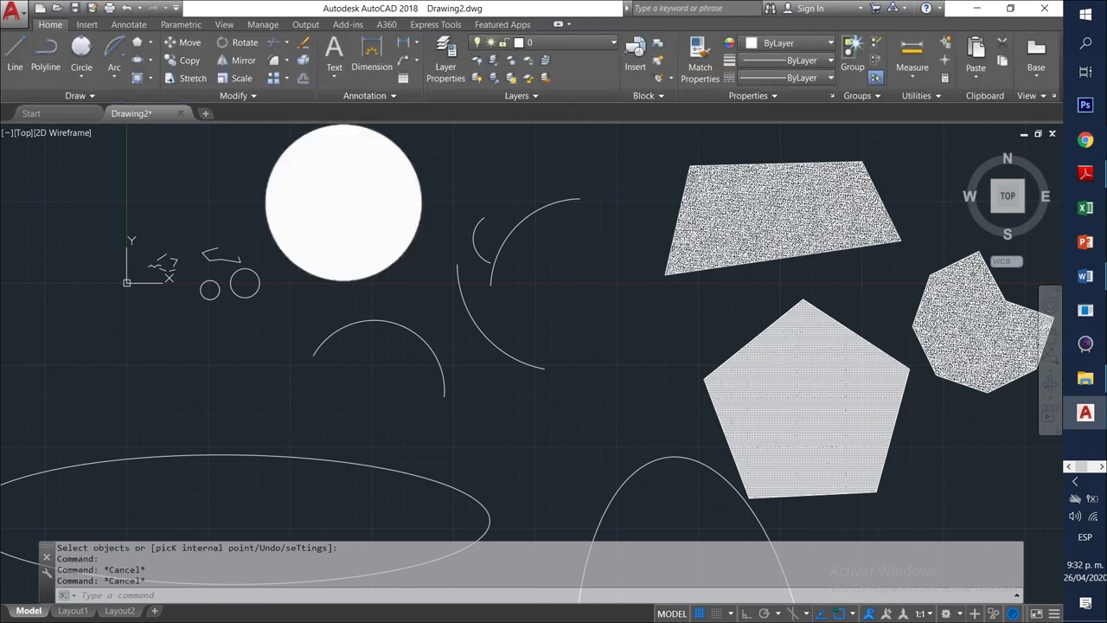
left_click(371, 202)
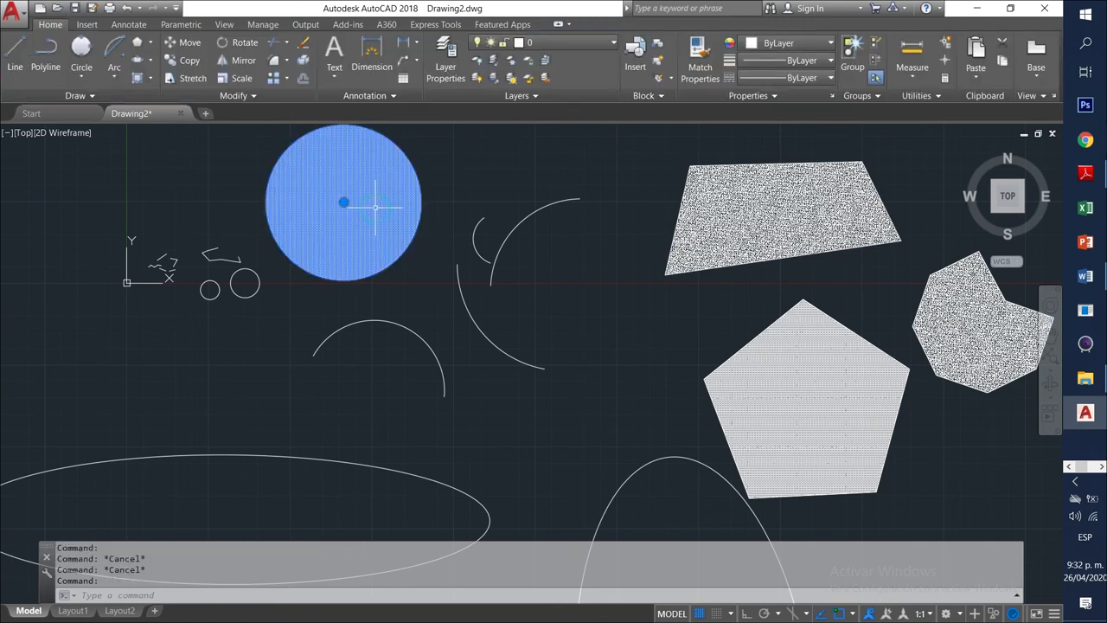
left_click(823, 374)
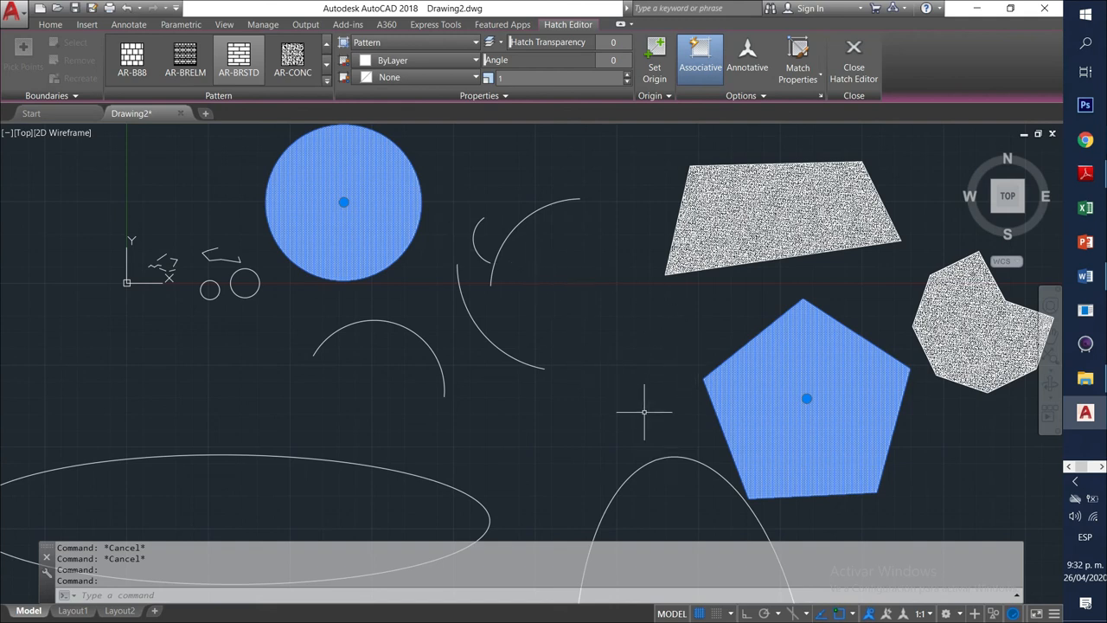
left_click(328, 62)
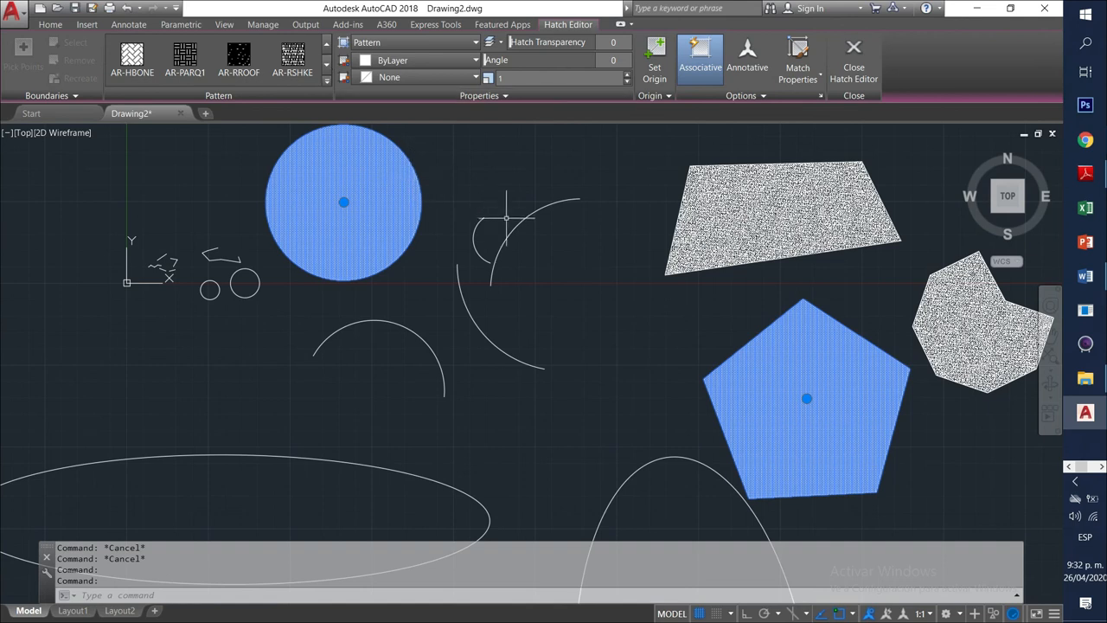
Select only the circle's hatch and scroll the pattern gallery to the AR-PARQ1 row.
key("Escape")
key("Escape")
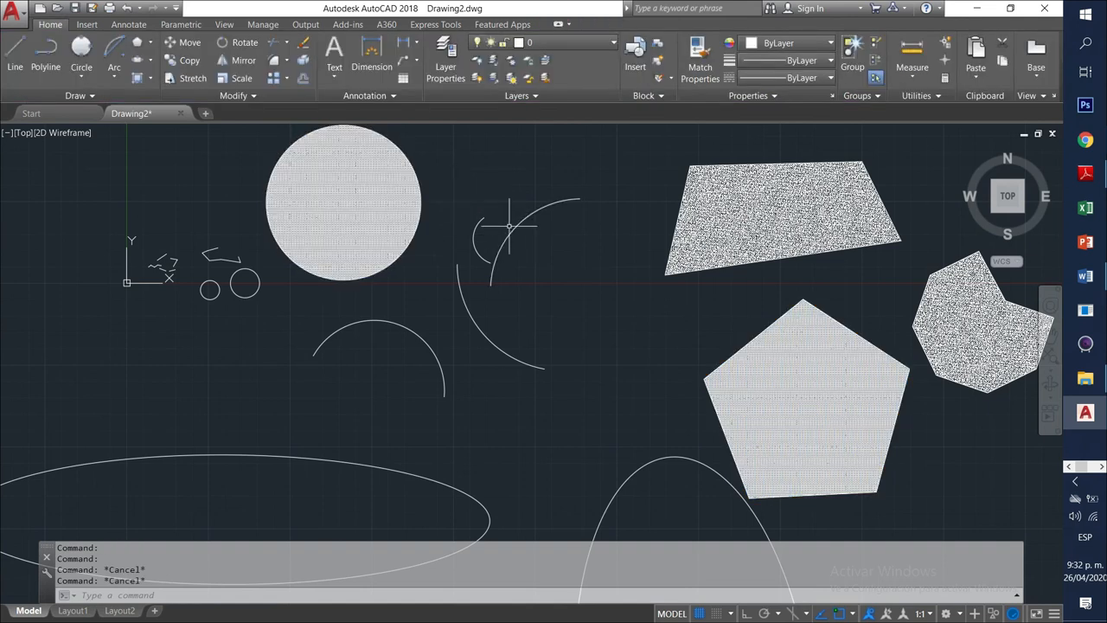
left_click(359, 199)
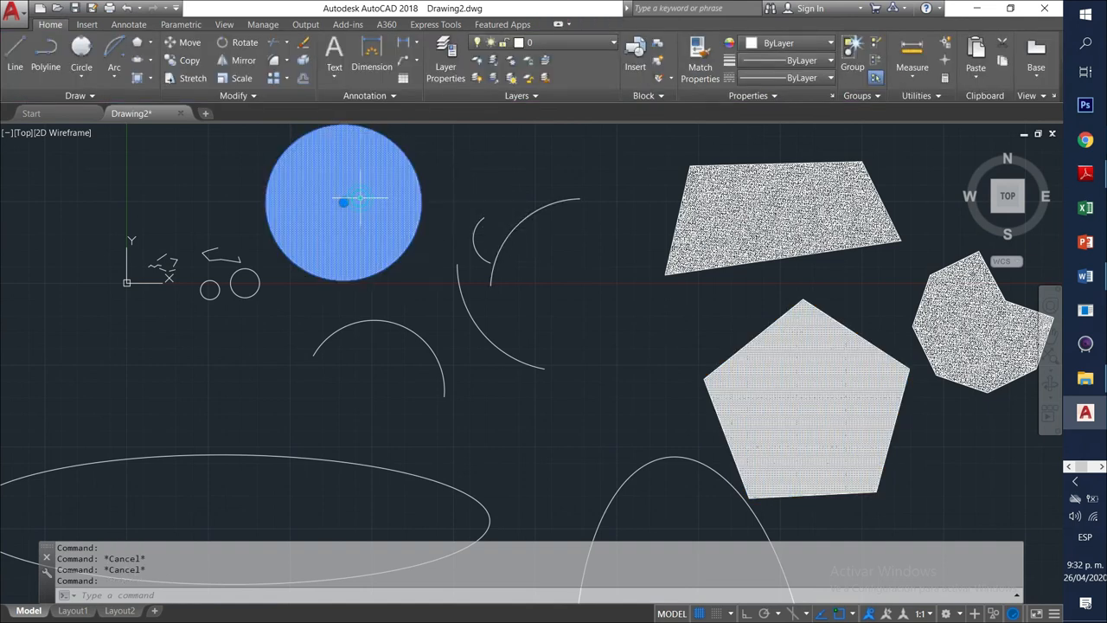
left_click(327, 64)
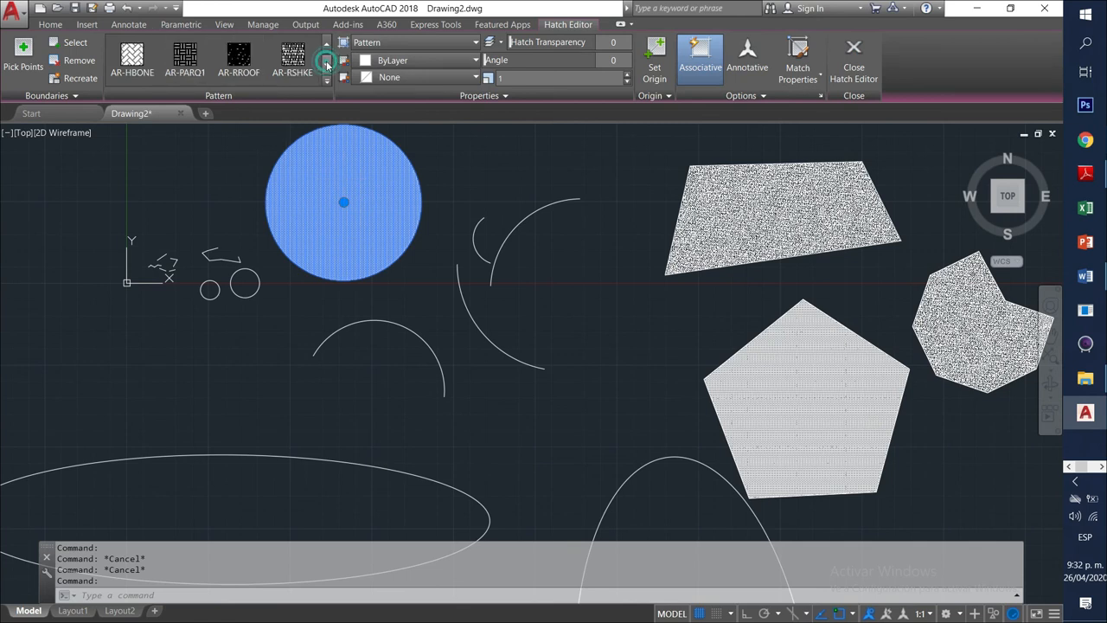
left_click(326, 64)
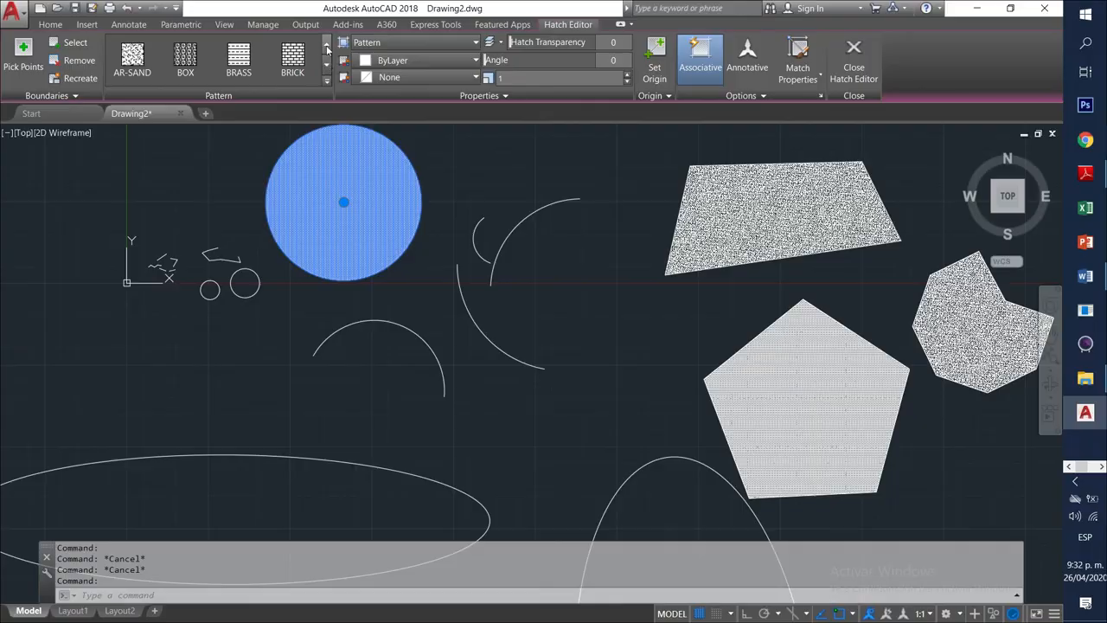
left_click(328, 48)
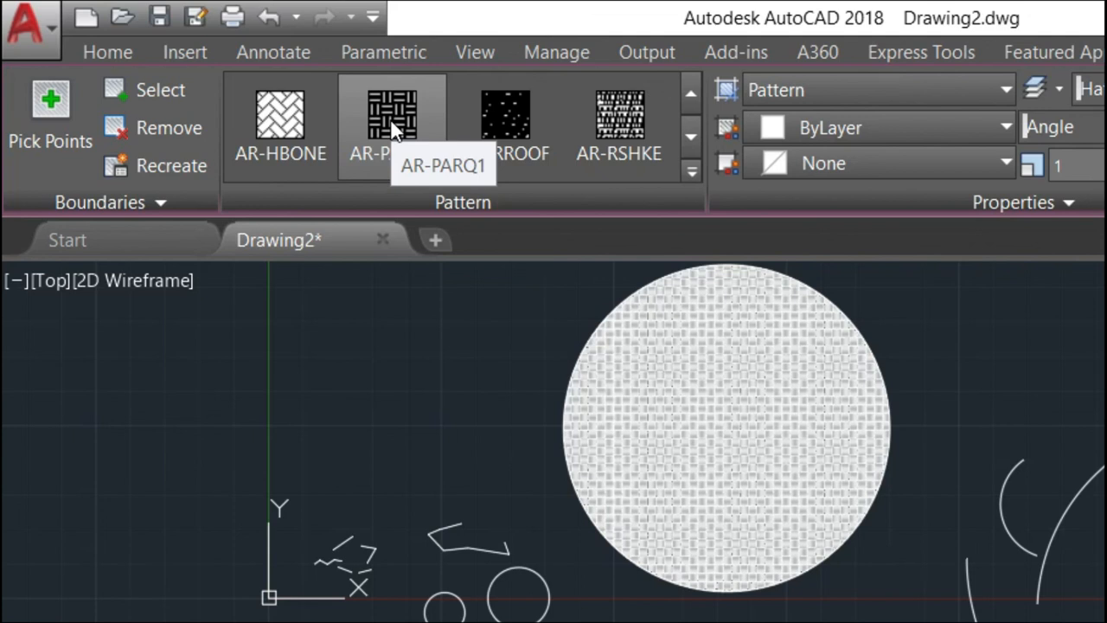
Apply the AR-PARQ1 parquet pattern to the circle's hatch.
left_click(391, 118)
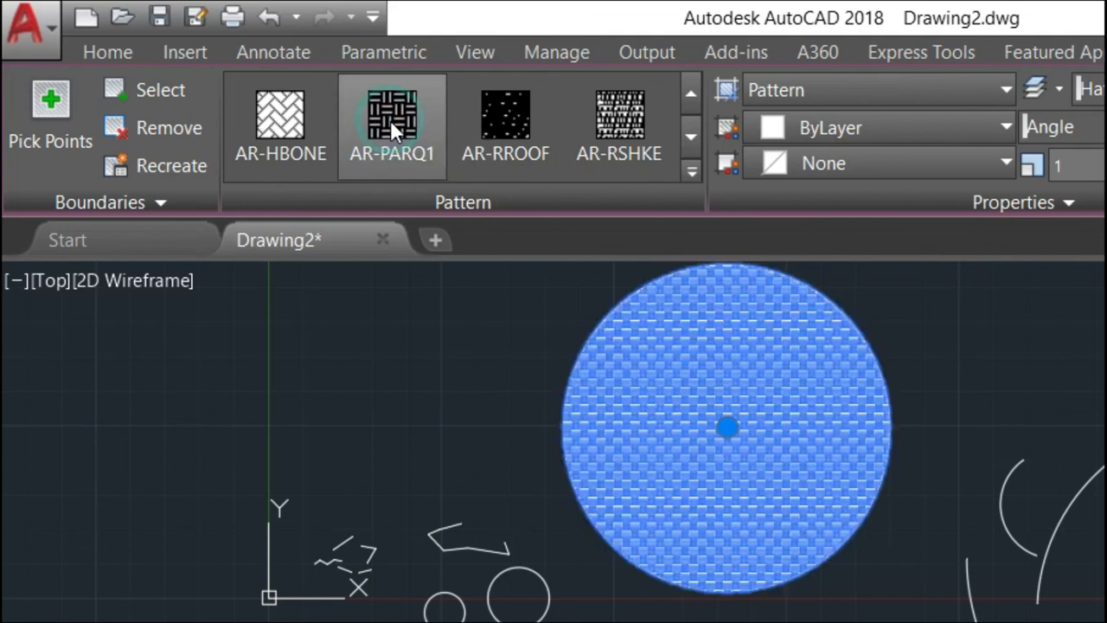
scroll(802, 433, "up", 5)
scroll(813, 437, "up", 5)
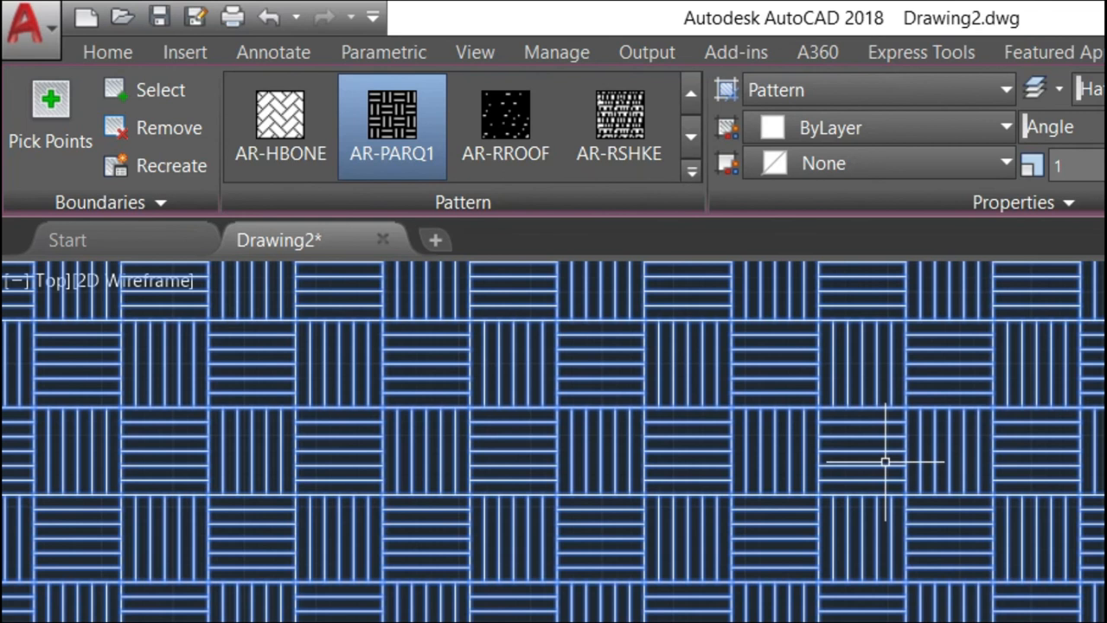
scroll(885, 460, "up", 1)
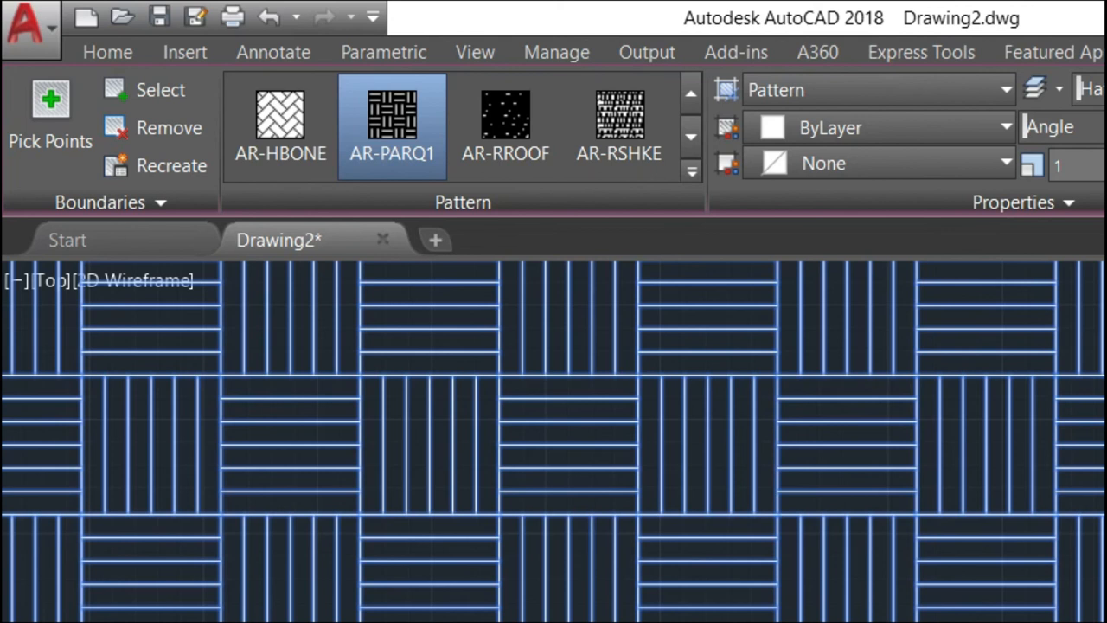
Frame the whole parquet-hatched circle in view and exit hatch editing.
scroll(603, 356, "down", 8)
scroll(501, 281, "up", 4)
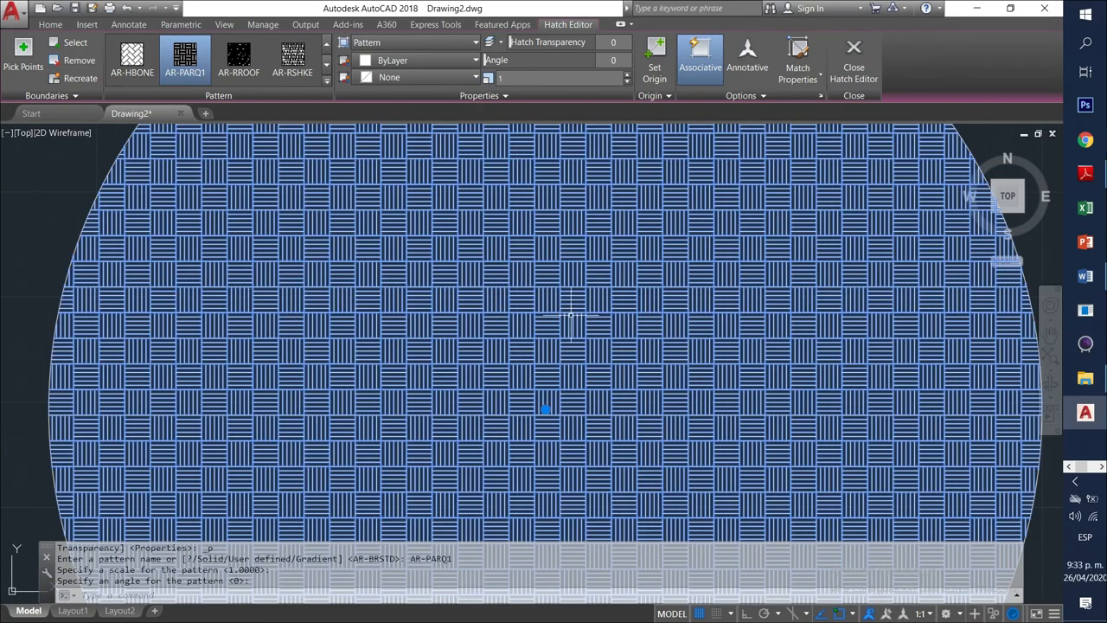
scroll(641, 285, "up", 2)
scroll(640, 285, "up", 2)
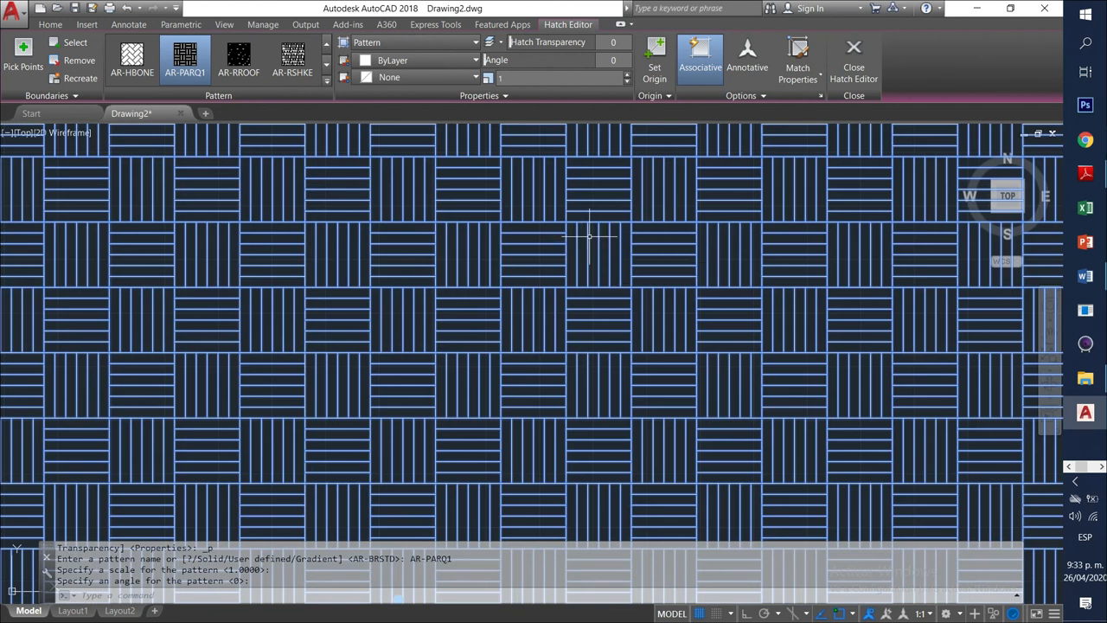
scroll(671, 251, "down", 2)
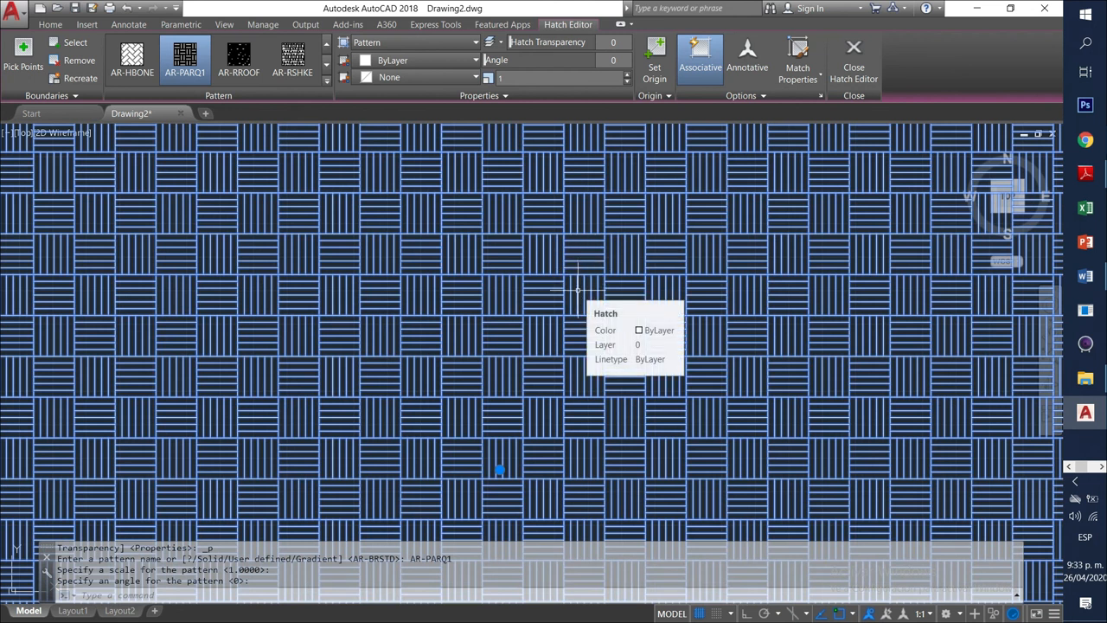
scroll(588, 299, "down", 5)
middle_click_drag(625, 338, 389, 285)
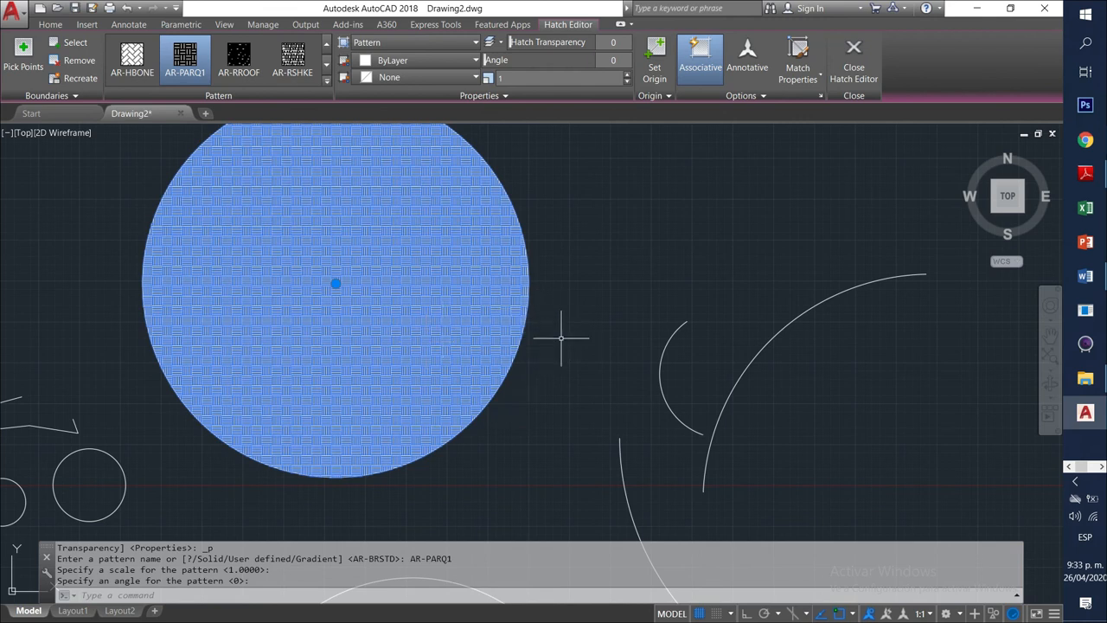
key("Escape")
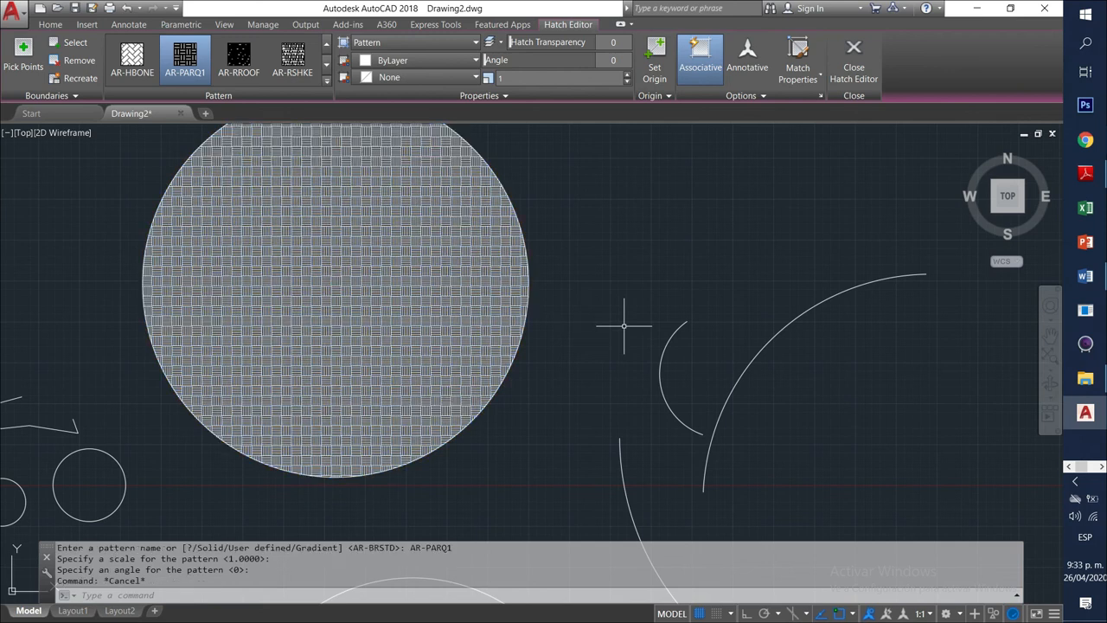
Rotate the circle's AR-PARQ1 parquet hatch to a 45° angle and deselect it.
left_click(464, 252)
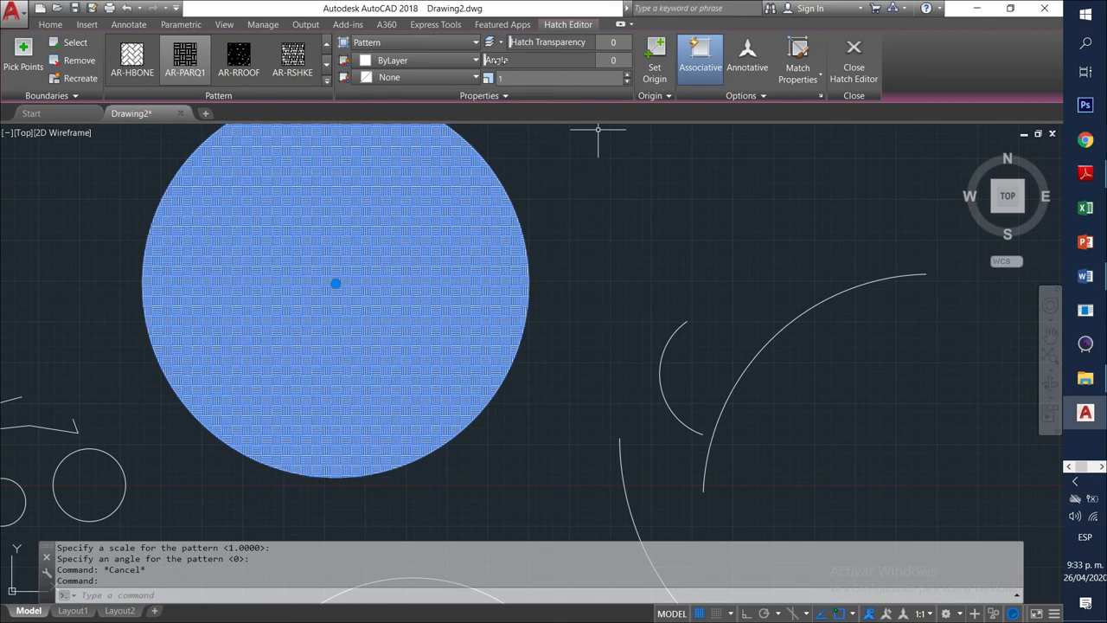
key("Escape")
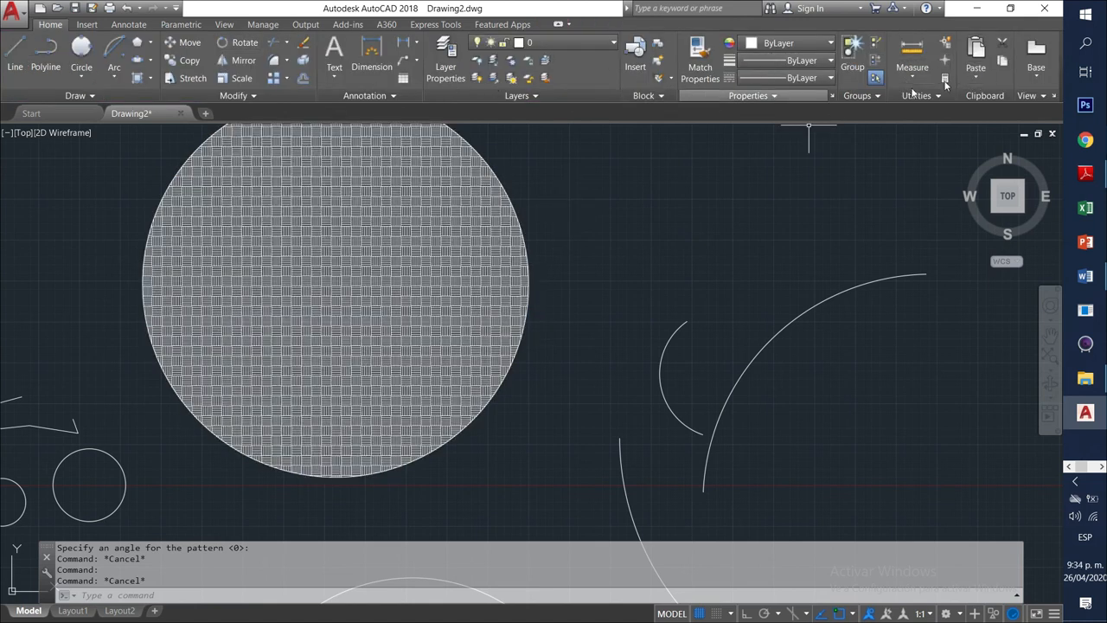
left_click(440, 239)
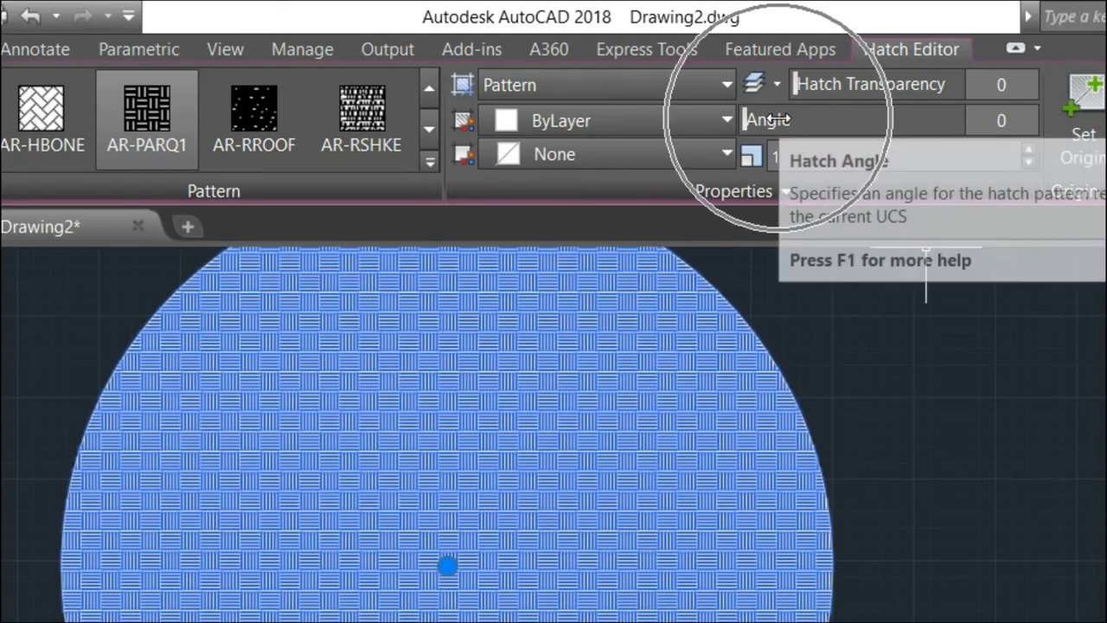
left_click(1003, 122)
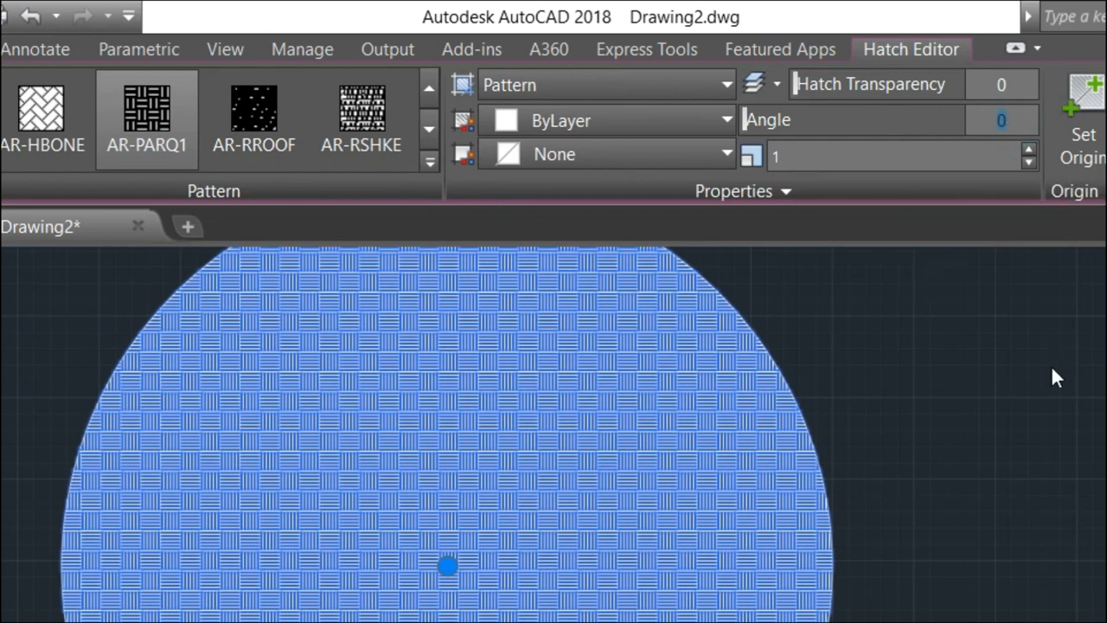
key("Return")
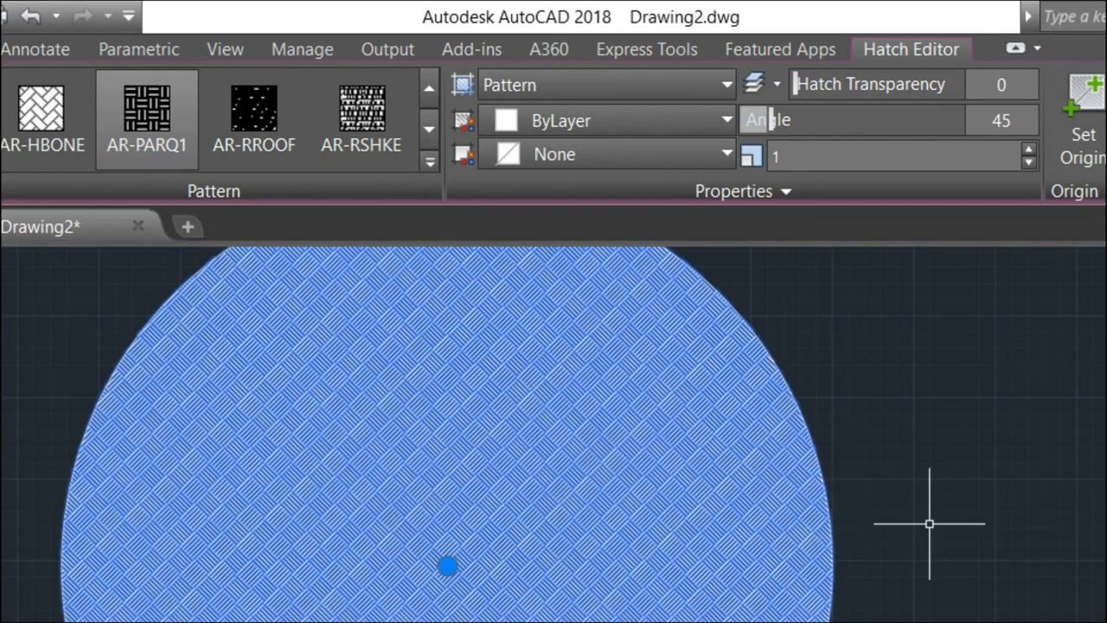
key("Escape")
scroll(665, 548, "up", 6)
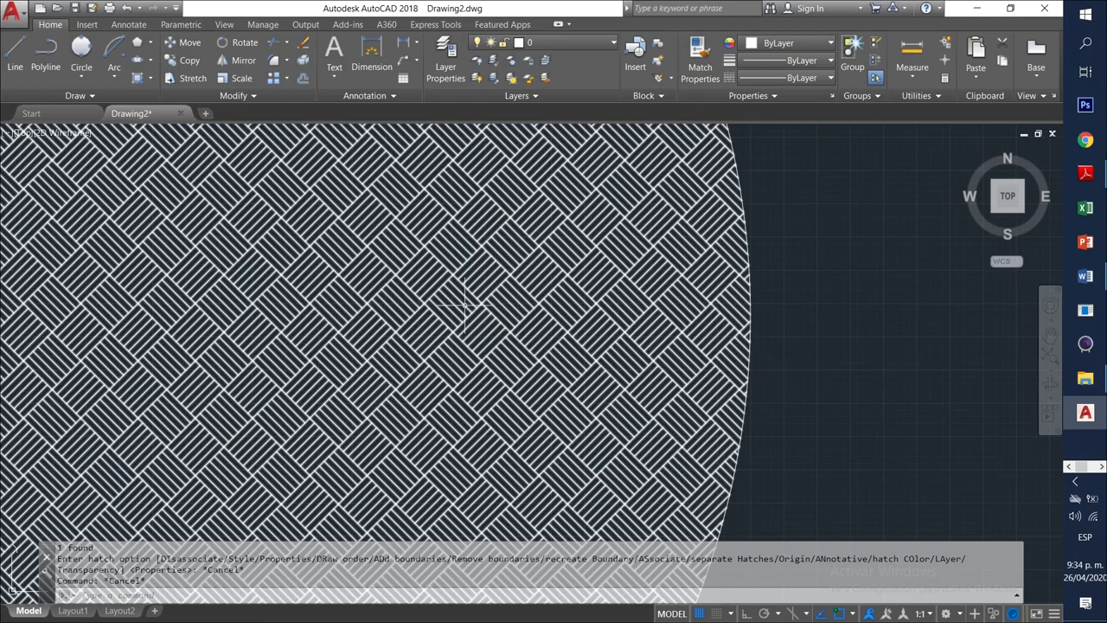
Look over all the hatched shapes, then select the pentagon's brick hatch for editing.
scroll(468, 301, "down", 4)
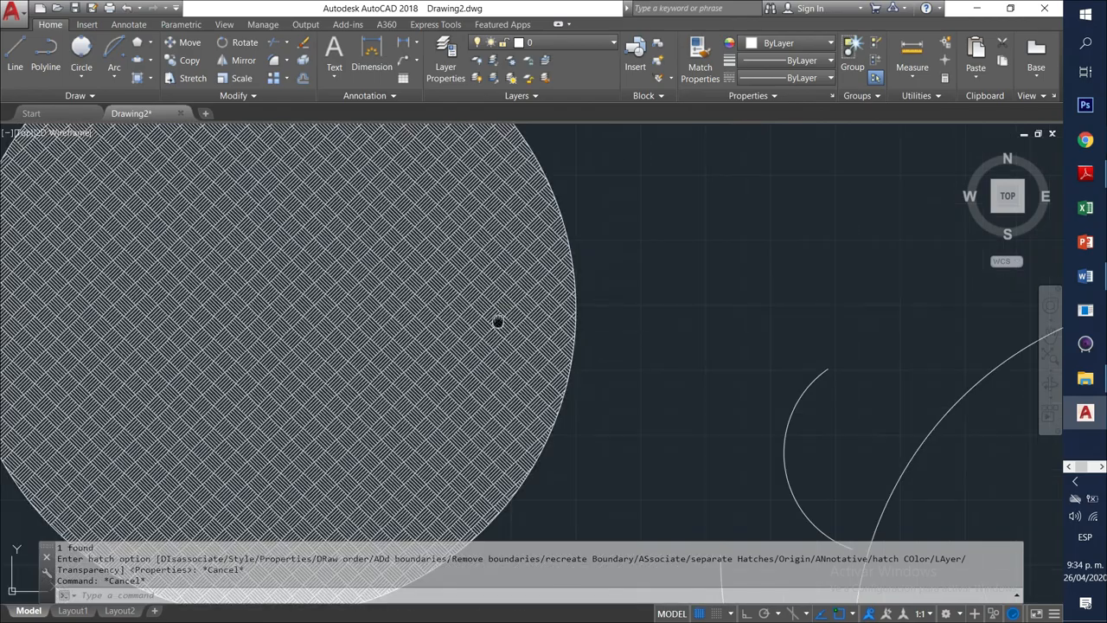
mouse_move(496, 321)
middle_mouse_down()
mouse_move(264, 307)
mouse_move(463, 415)
middle_mouse_up()
scroll(265, 306, "up", 2)
scroll(325, 320, "down", 3)
mouse_move(609, 388)
middle_mouse_down()
mouse_move(544, 343)
mouse_move(375, 299)
middle_mouse_up()
scroll(465, 316, "down", 4)
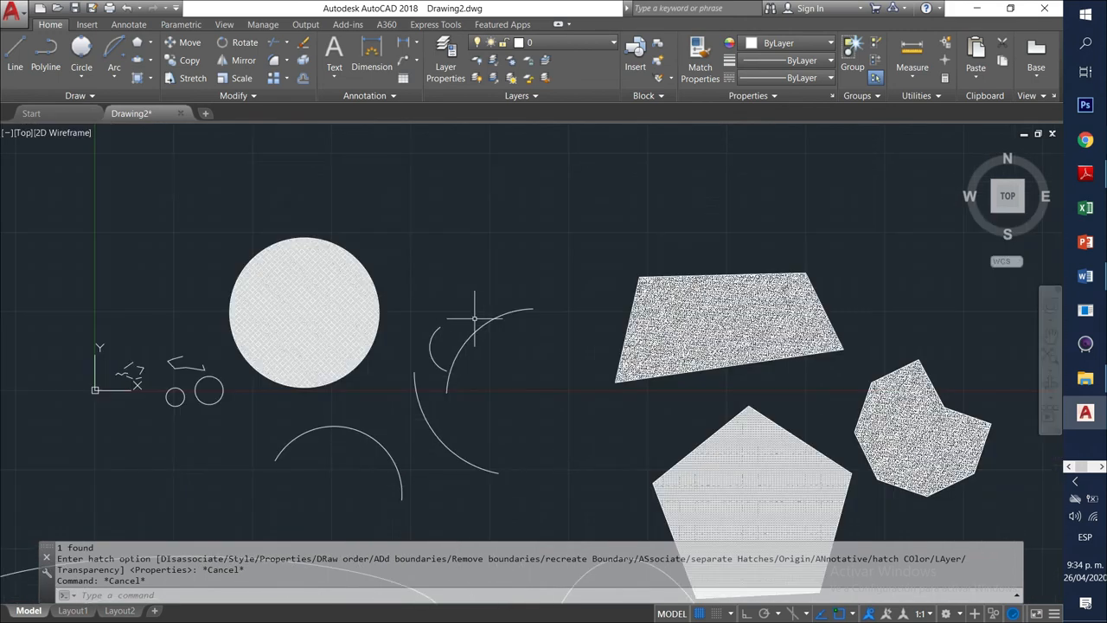
middle_click_drag(666, 343, 337, 214)
scroll(337, 214, "up", 1)
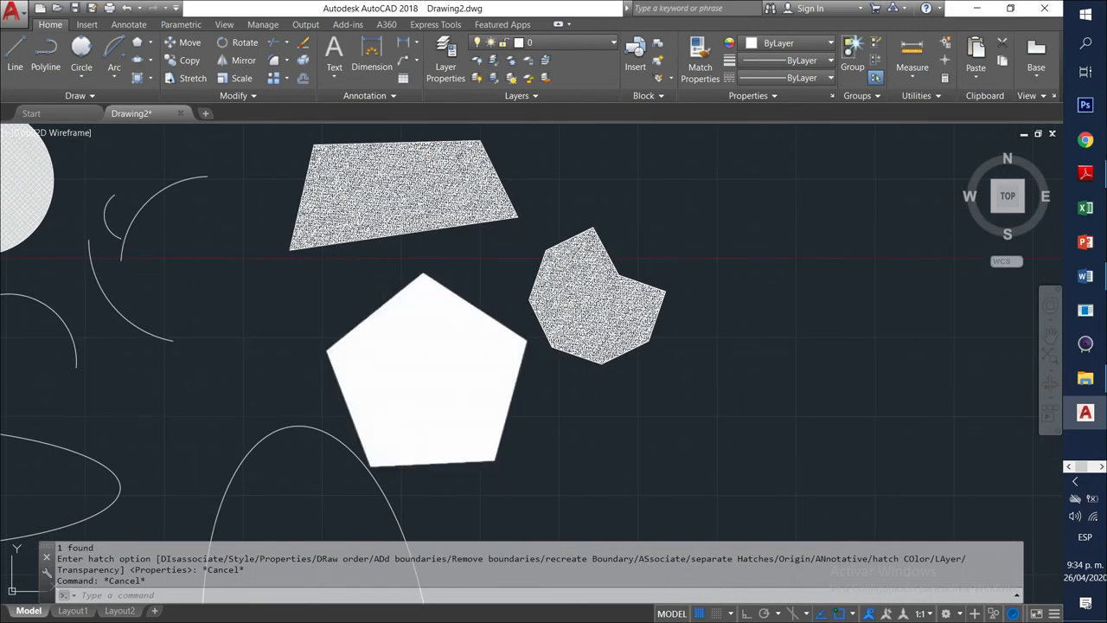
scroll(433, 334, "up", 5)
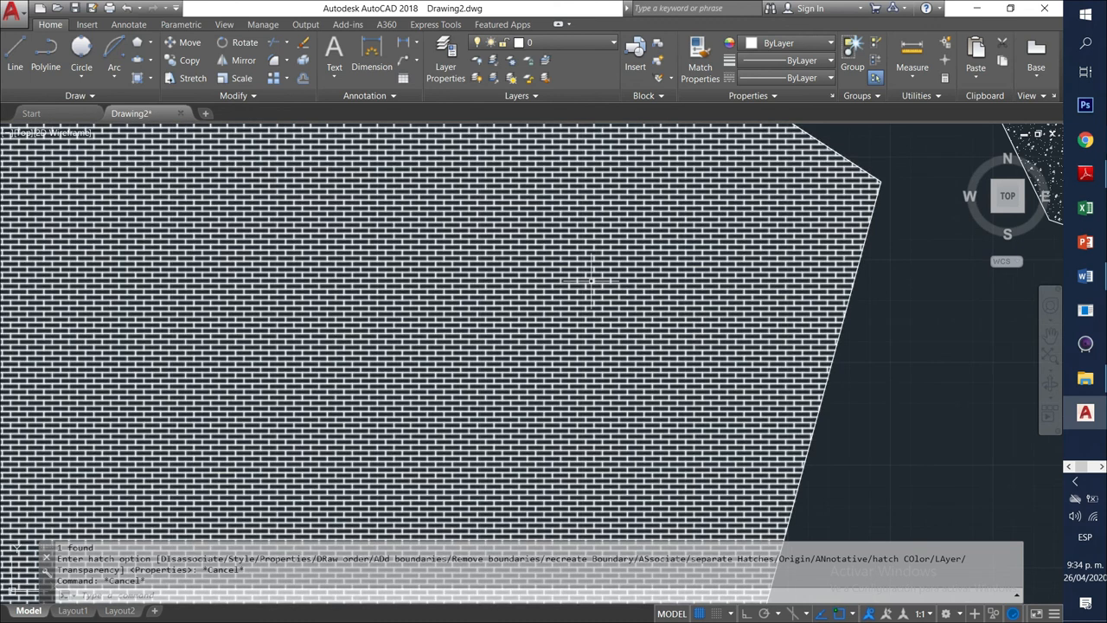
left_click(592, 280)
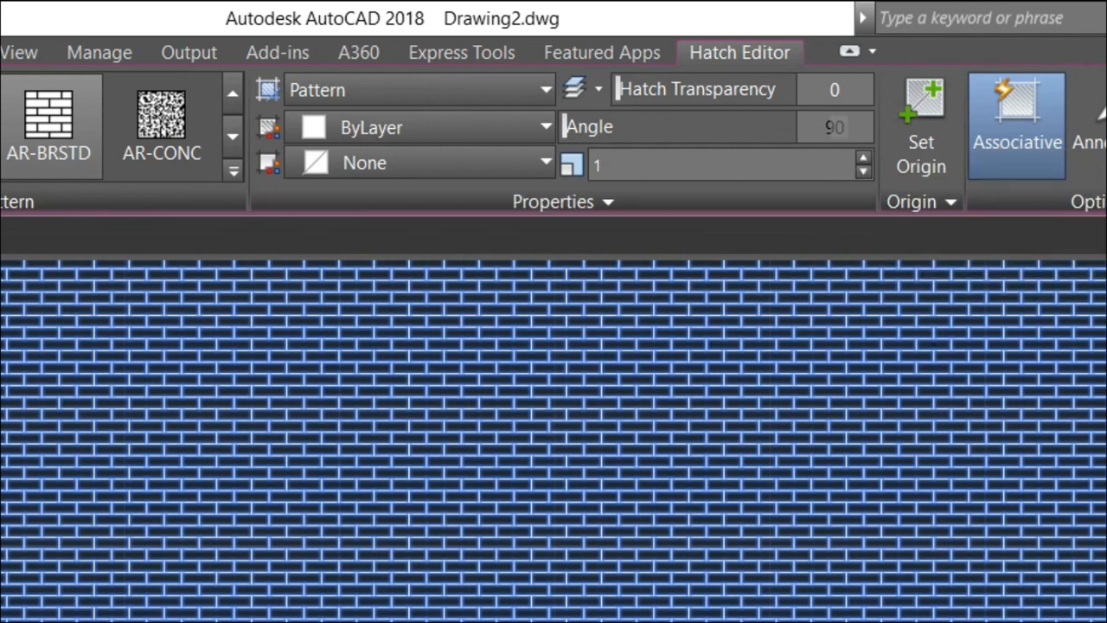
Set the pentagon's AR-BRSTD brick hatch angle to 90°.
key("Return")
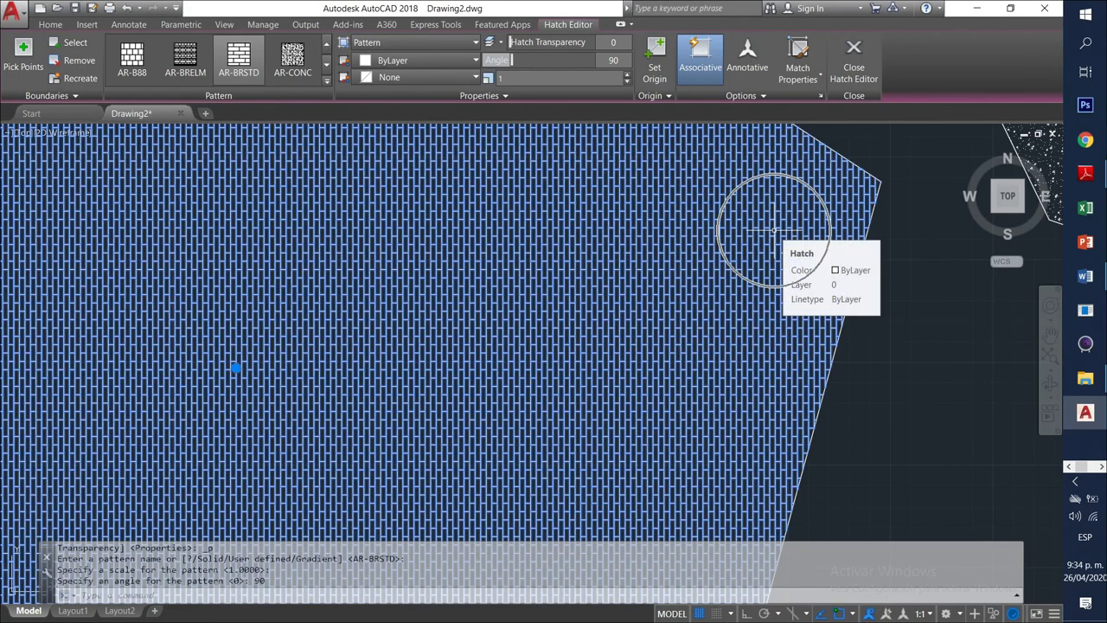
scroll(1096, 473, "up", 4)
scroll(735, 230, "down", 3)
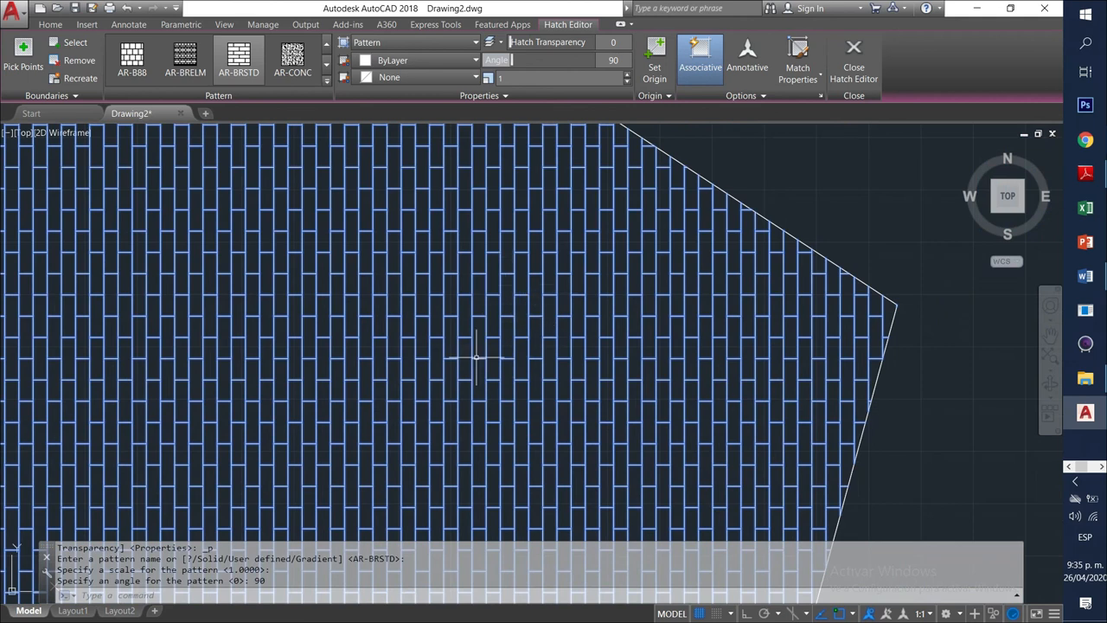
scroll(476, 357, "down", 4)
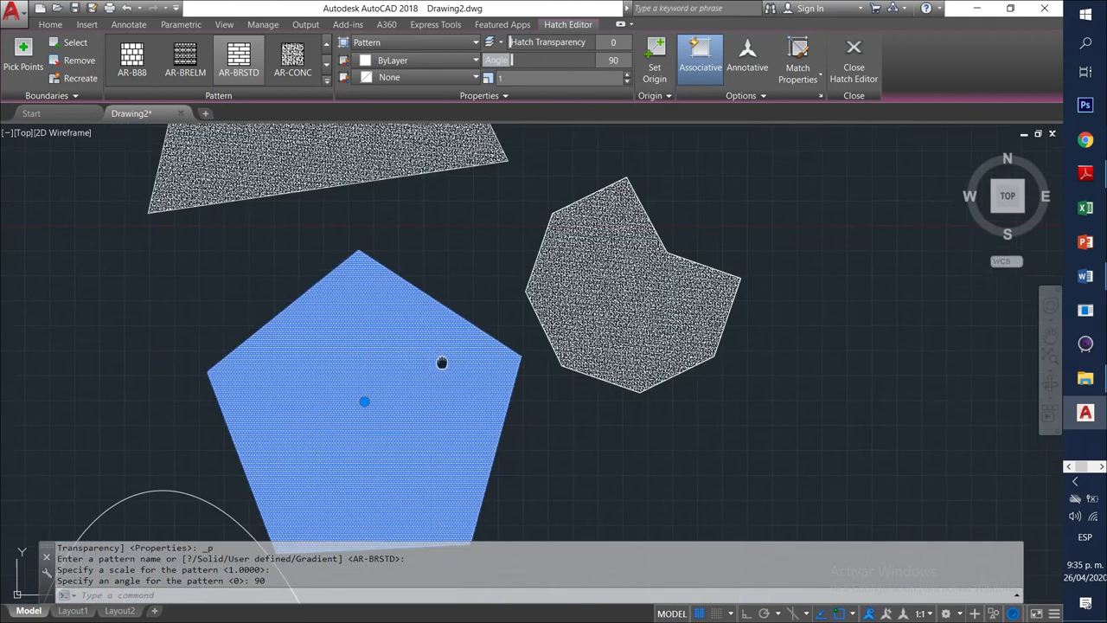
Zoom and pan so the whole group of hatched shapes is centred in view.
middle_click_drag(442, 362, 603, 298)
mouse_move(451, 319)
middle_mouse_down()
mouse_move(485, 328)
mouse_move(631, 300)
middle_mouse_up()
scroll(418, 323, "down", 4)
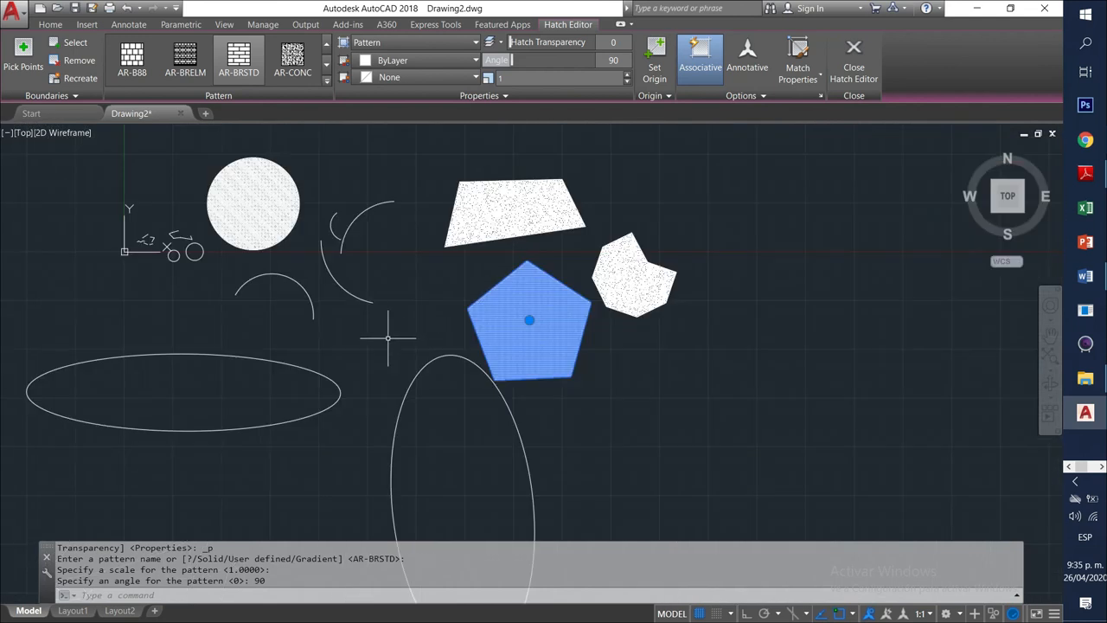
middle_click_drag(388, 339, 479, 304)
scroll(519, 312, "down", 2)
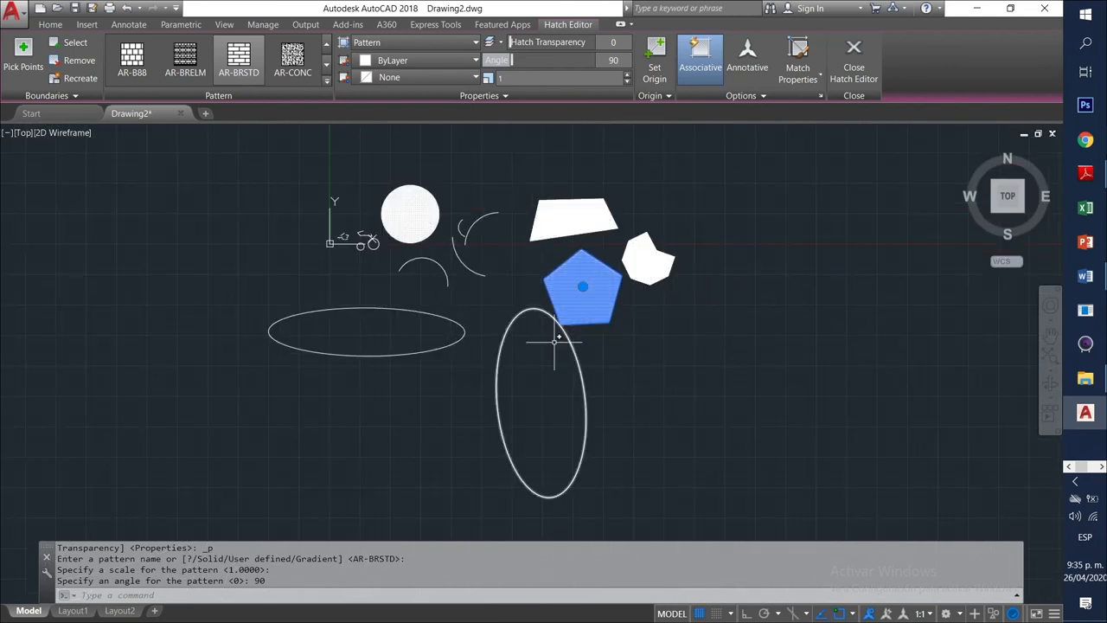
middle_click_drag(553, 340, 621, 390)
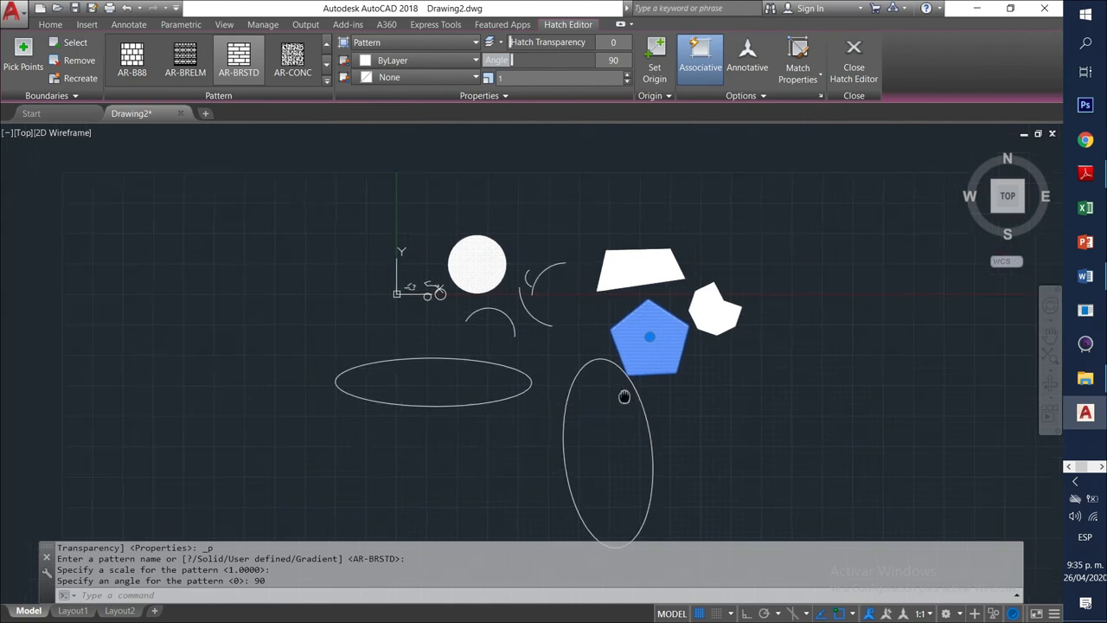
left_click(50, 25)
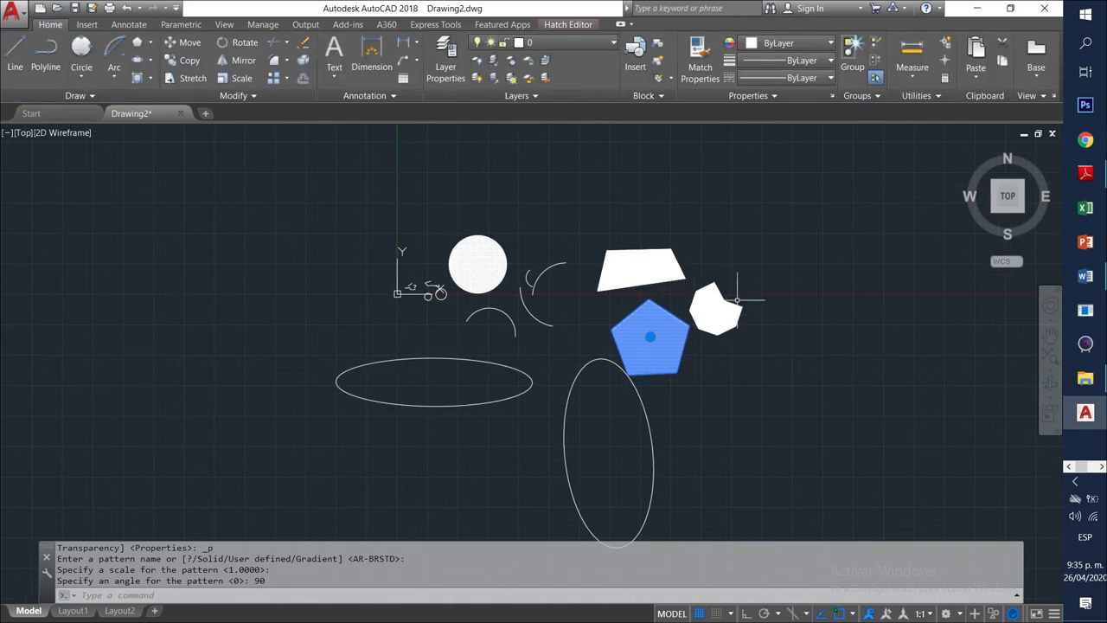
Deselect the pentagon's hatch and bring up the screen recorder's options to stop recording.
key("Escape")
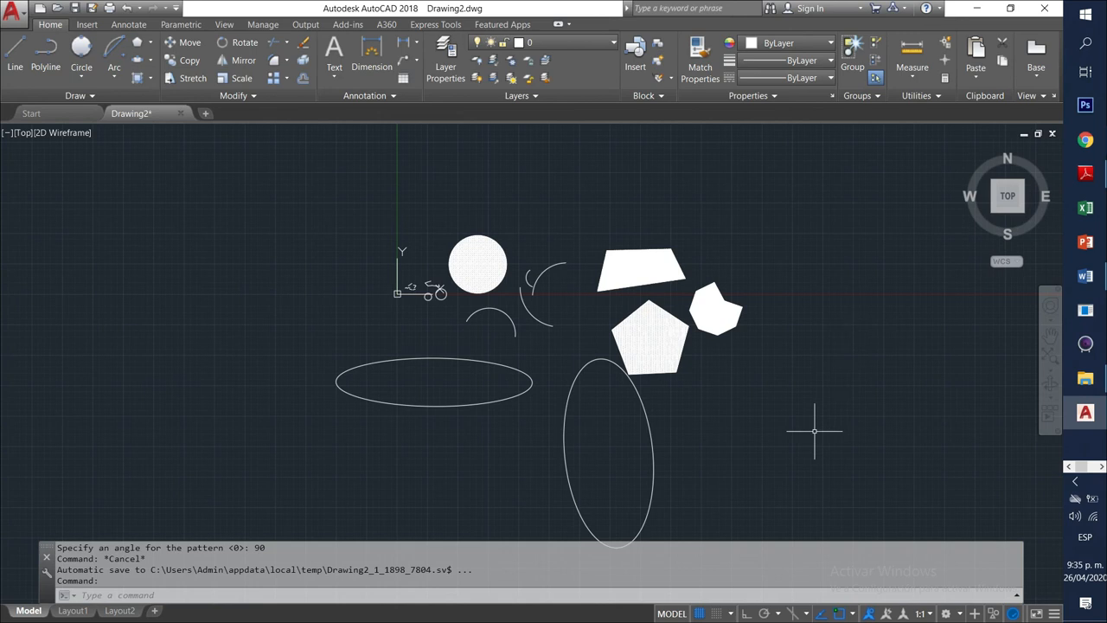
left_click(1076, 481)
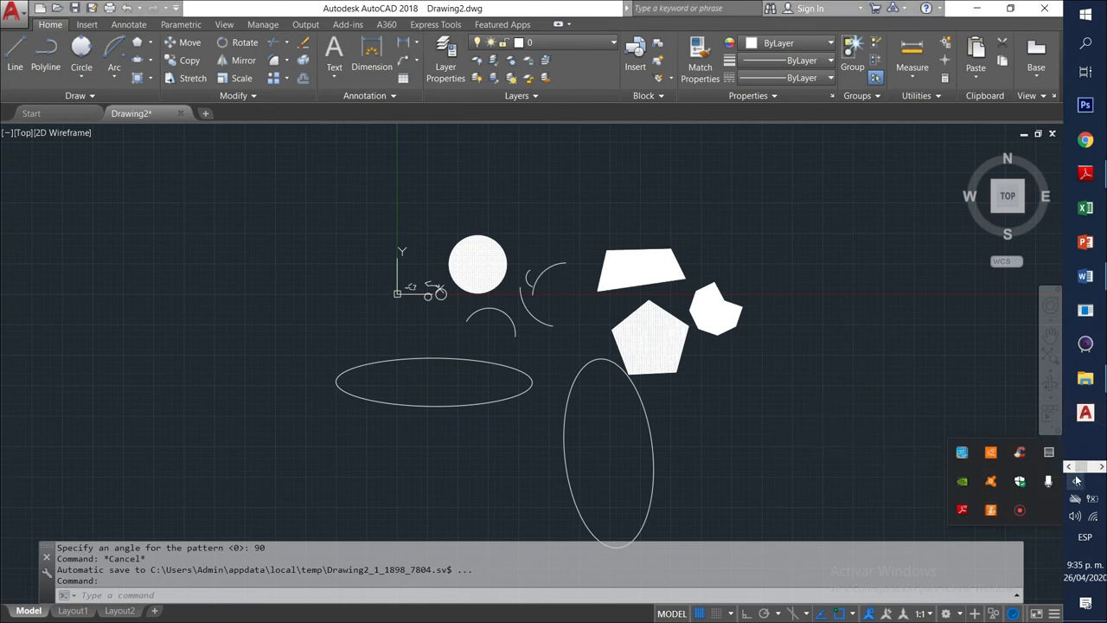
right_click(1022, 513)
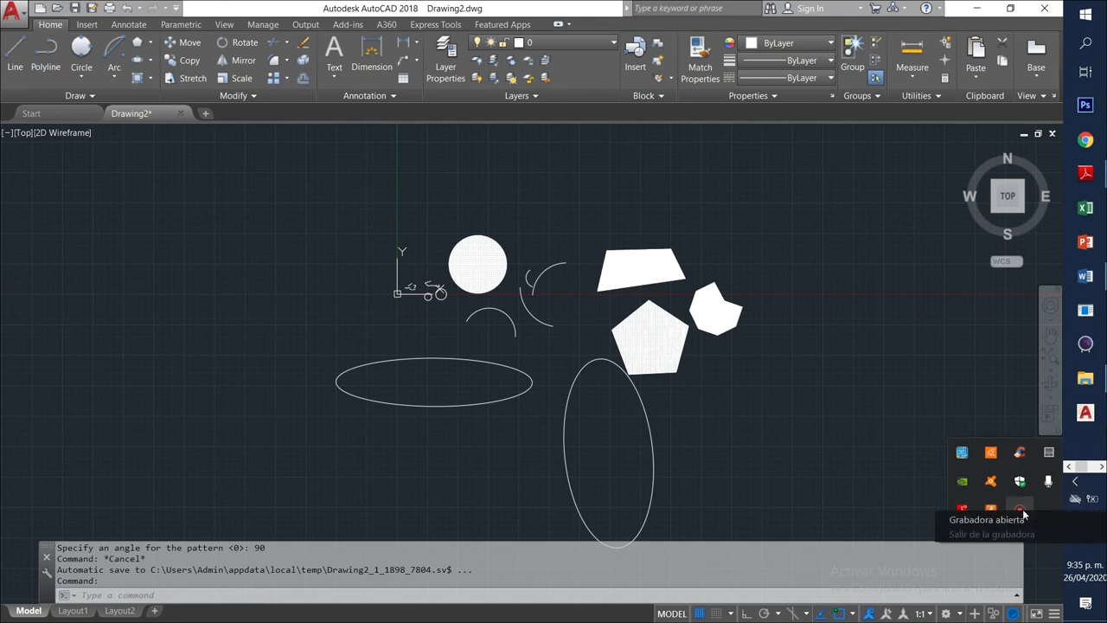